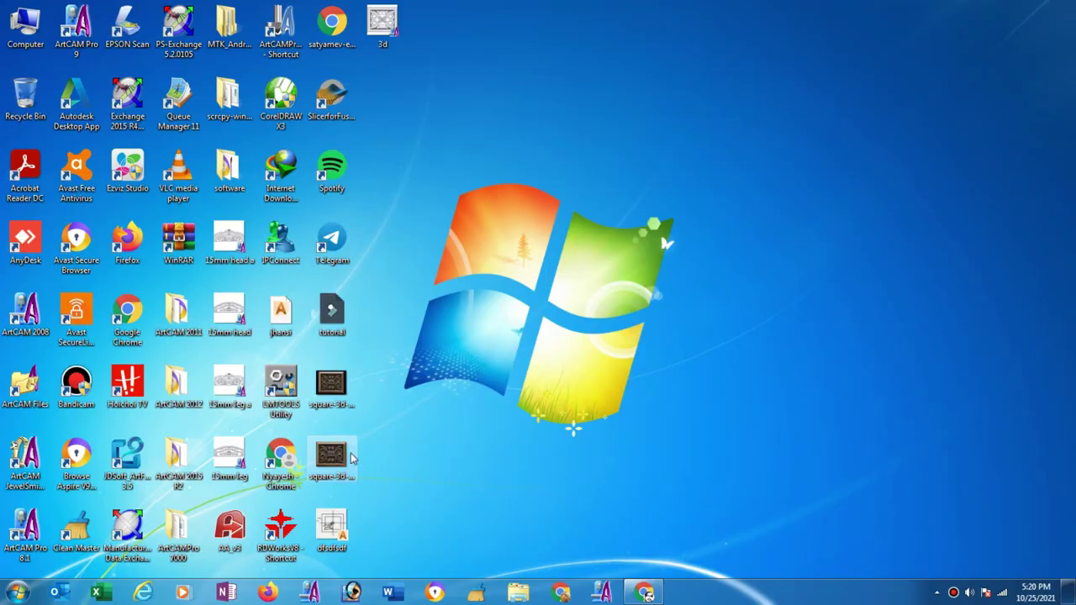
Preview the square-3d carved-panel image in Photo Viewer, then open it in ArtCAM Pro
left_click(334, 456)
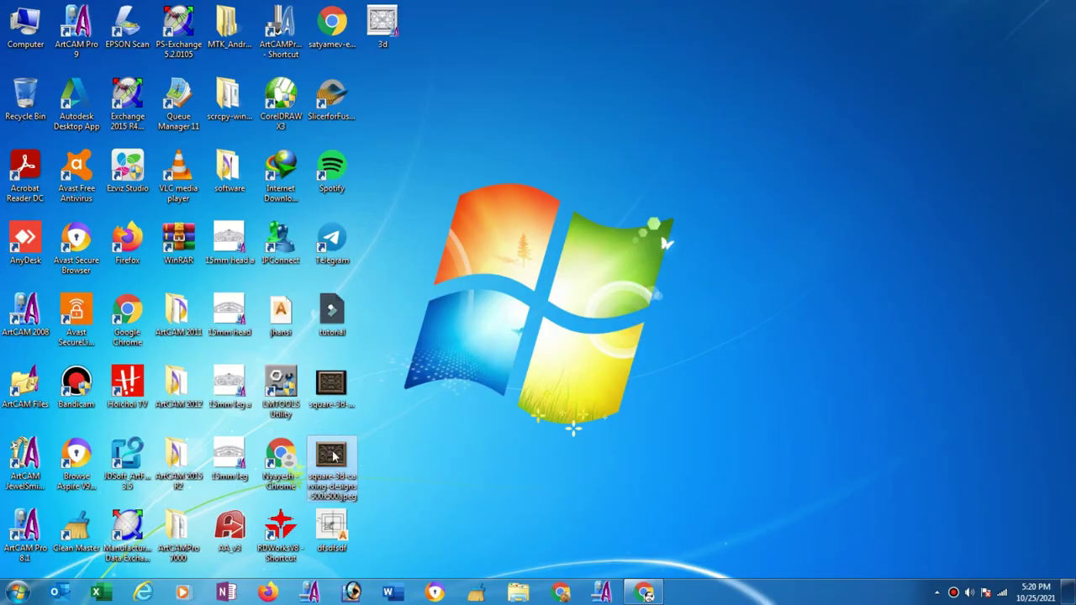
double_click(333, 455)
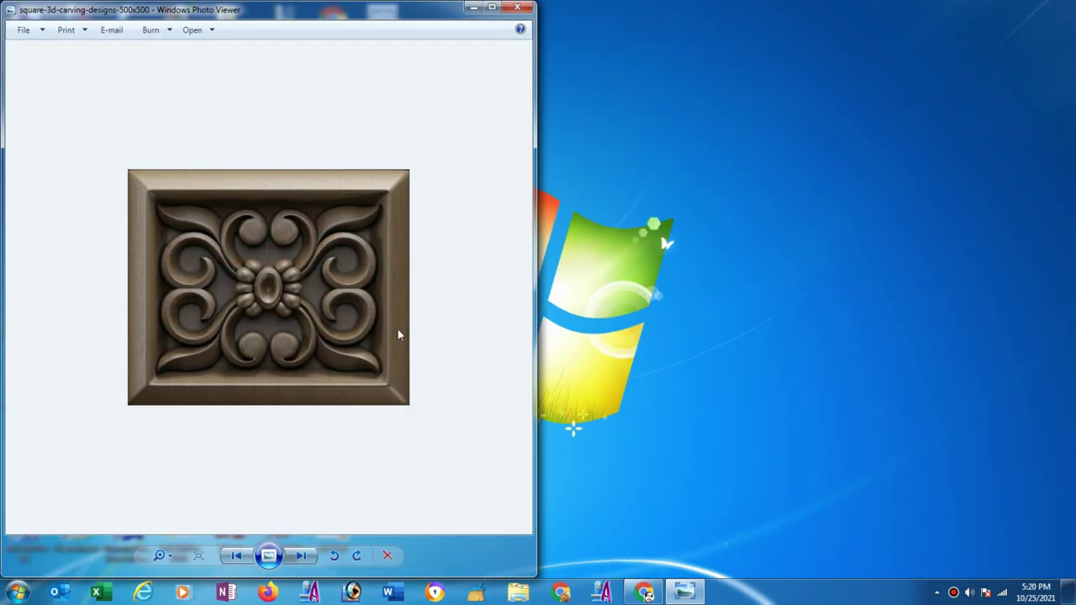
left_click(492, 6)
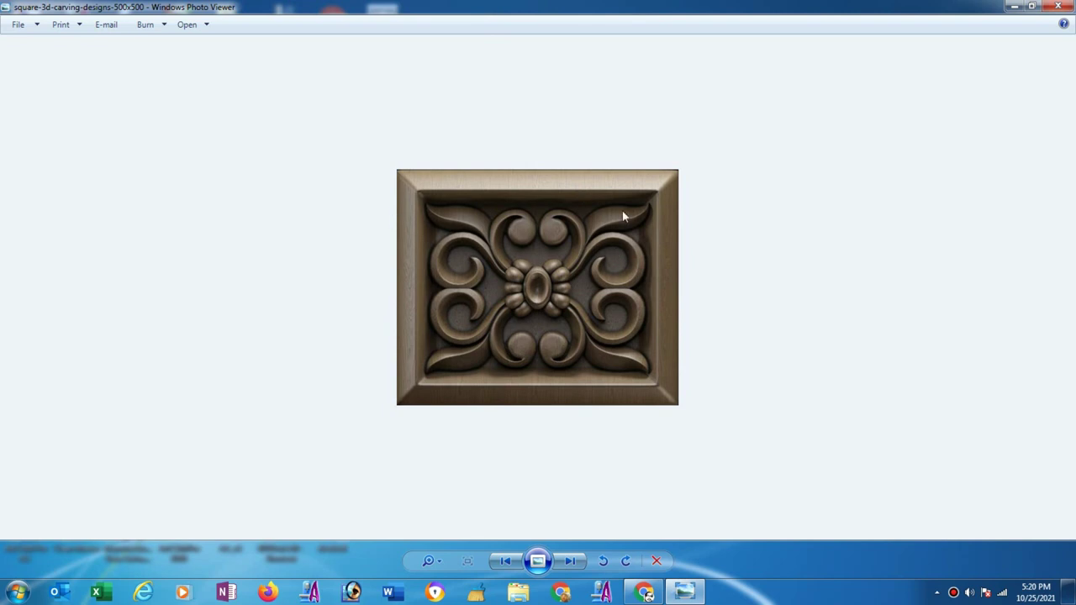
left_click(1057, 7)
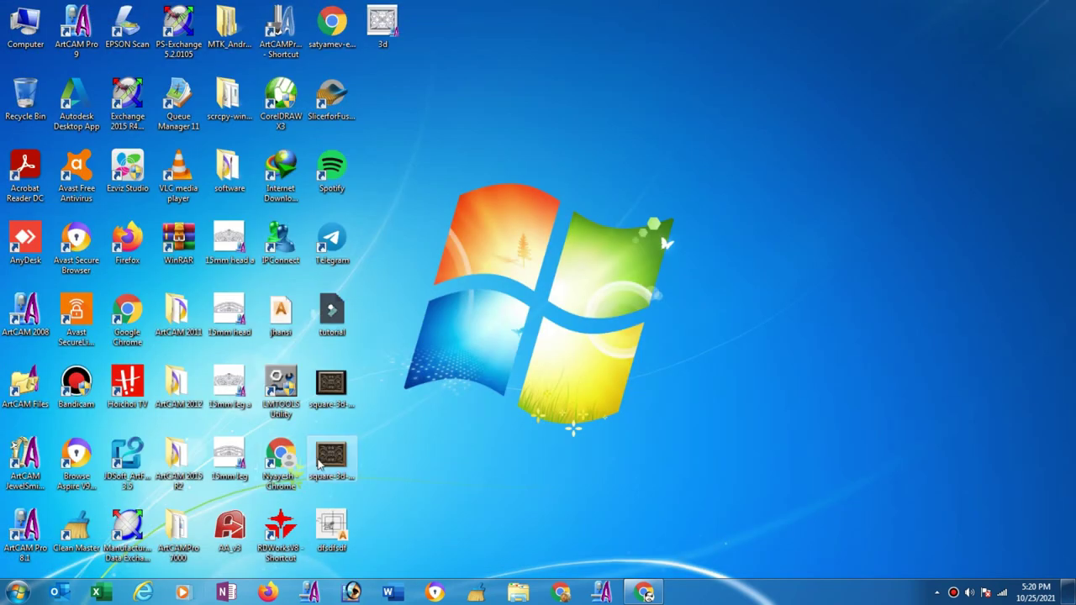
left_click_drag(330, 458, 28, 313)
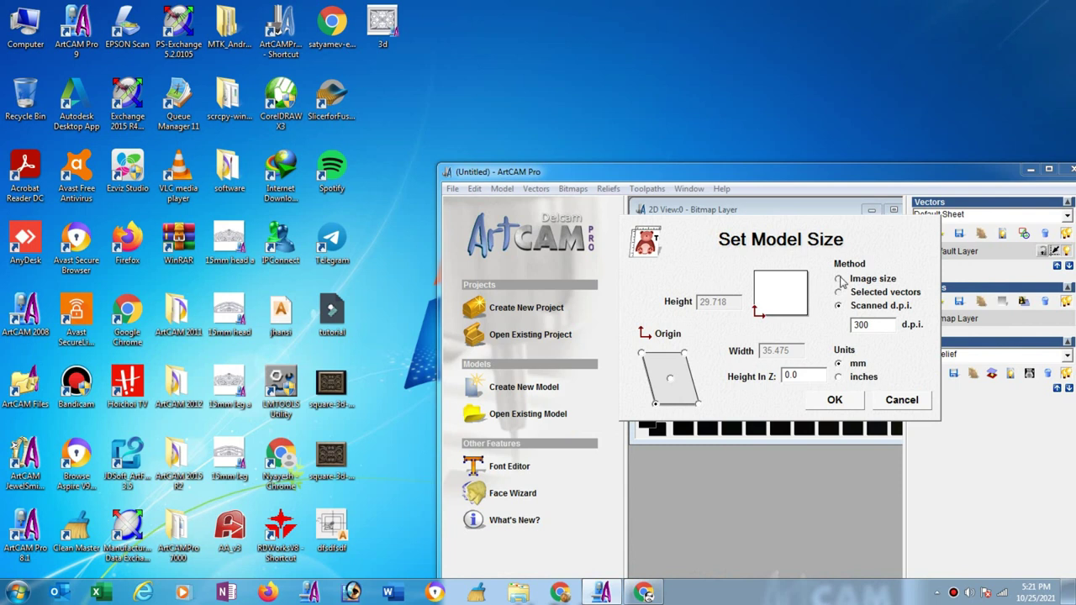
Create the model from the image size, 24 inches wide (609.6 × 510.667 mm), in millimetres
left_click(838, 279)
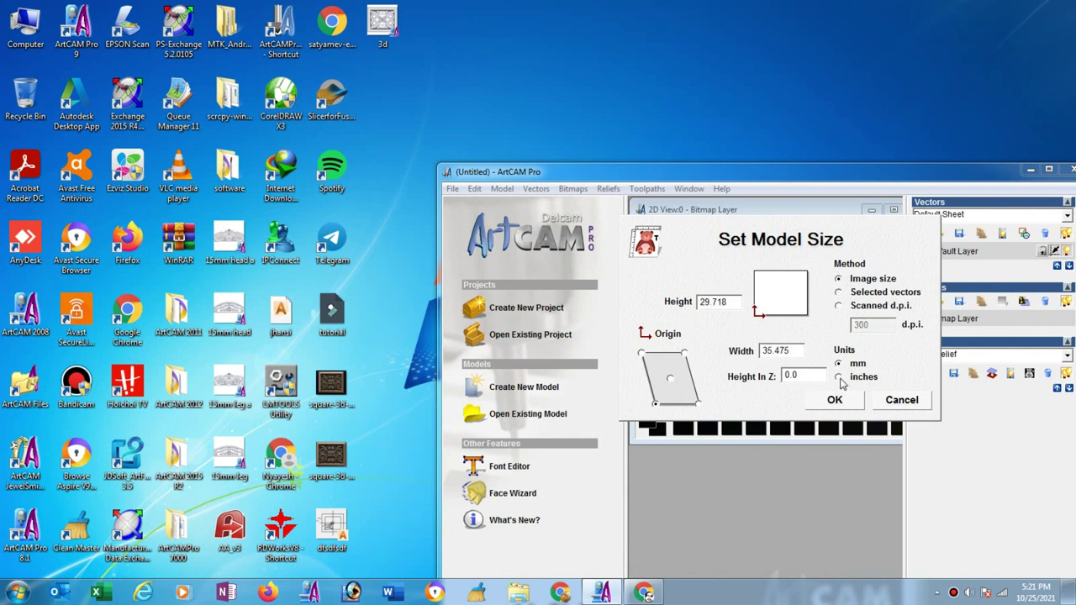
left_click(839, 378)
left_click_drag(804, 350, 742, 352)
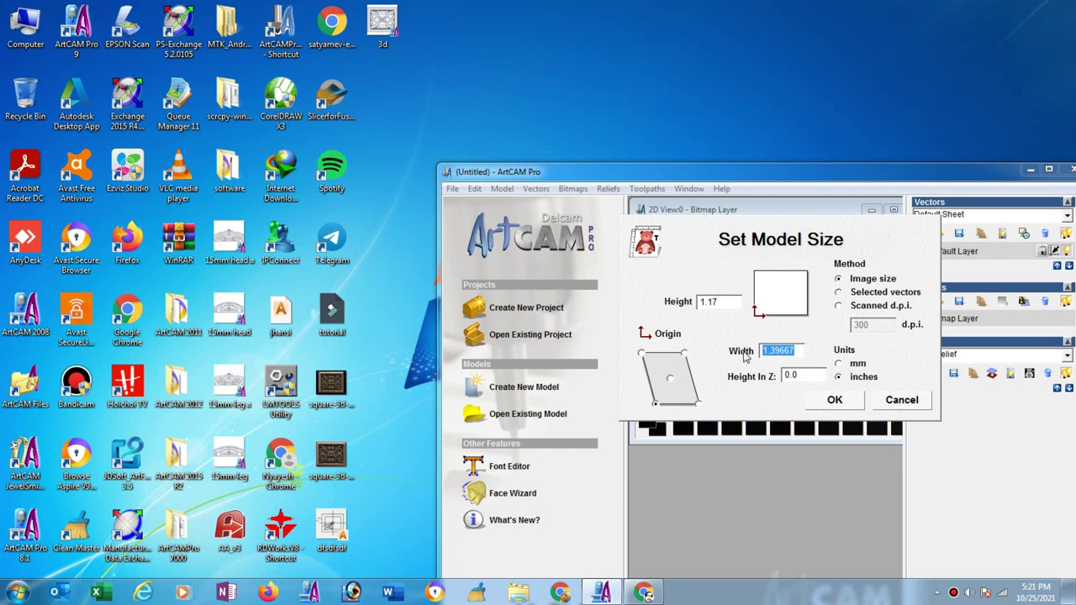
type("24")
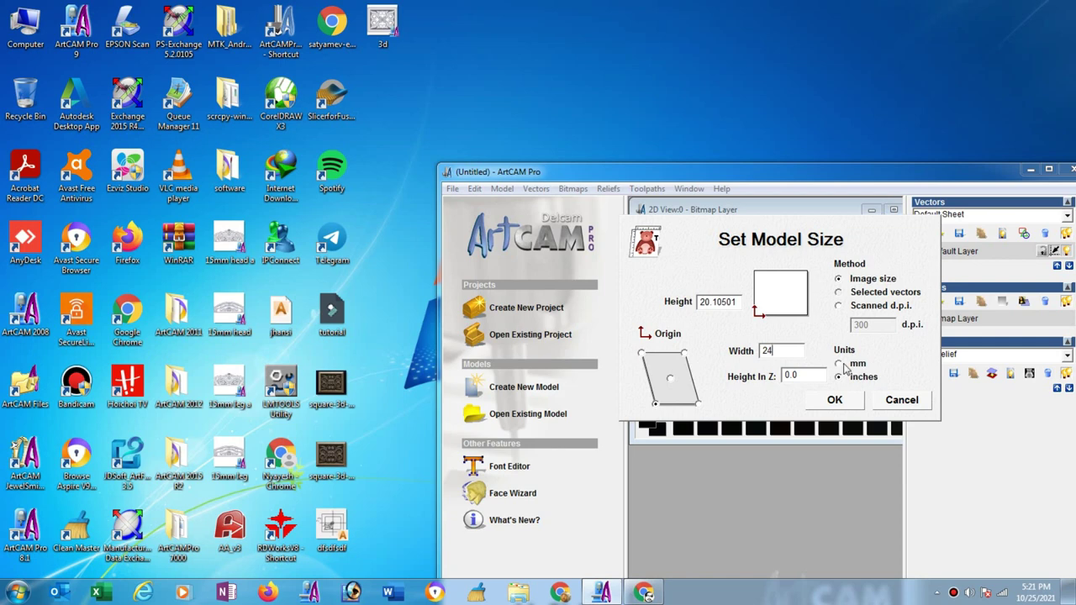
left_click(839, 364)
left_click(842, 402)
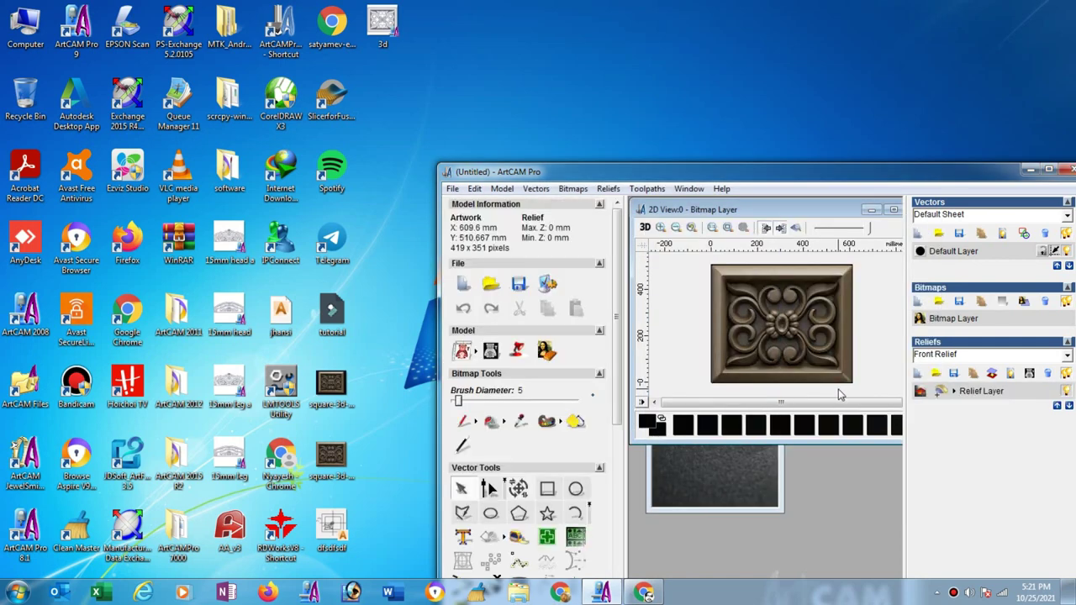
Maximize the 2D view and draw a 609.6 mm wide rectangle over the panel image
left_click(1048, 170)
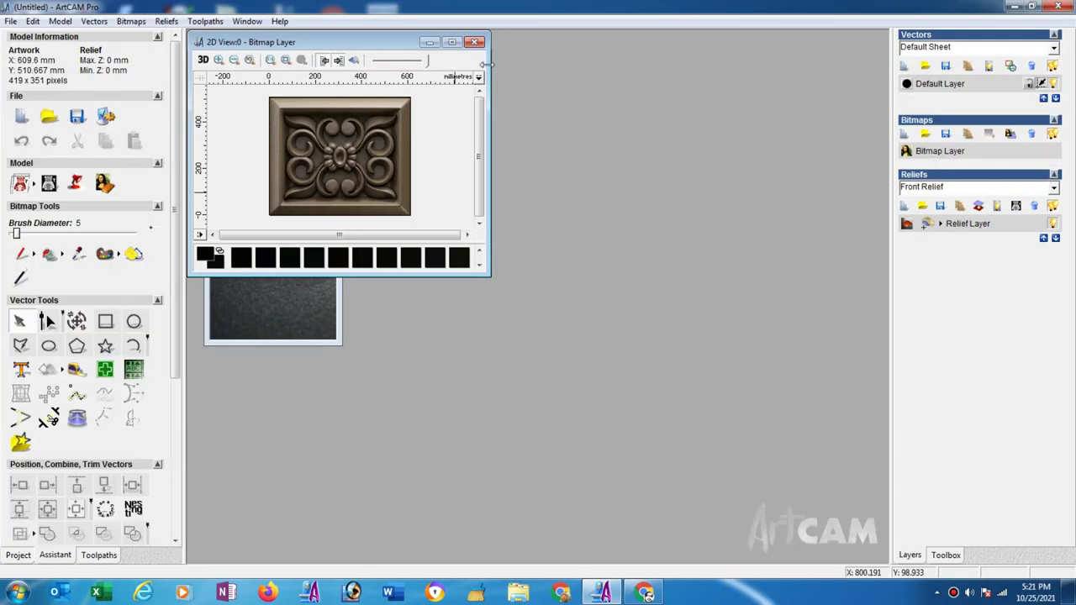
left_click(452, 41)
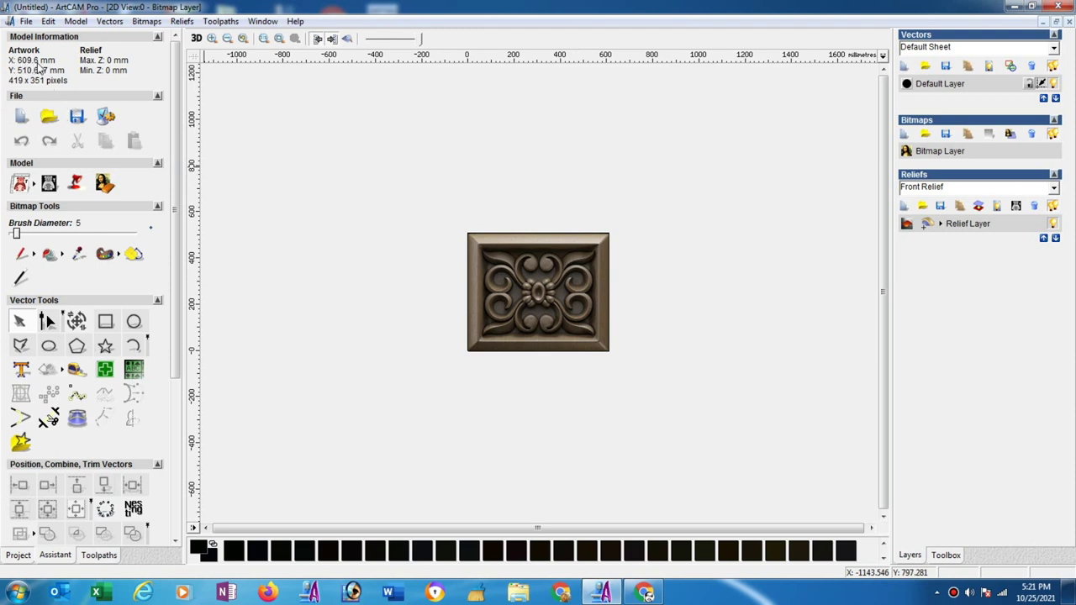
left_click(105, 321)
left_click_drag(468, 234, 610, 353)
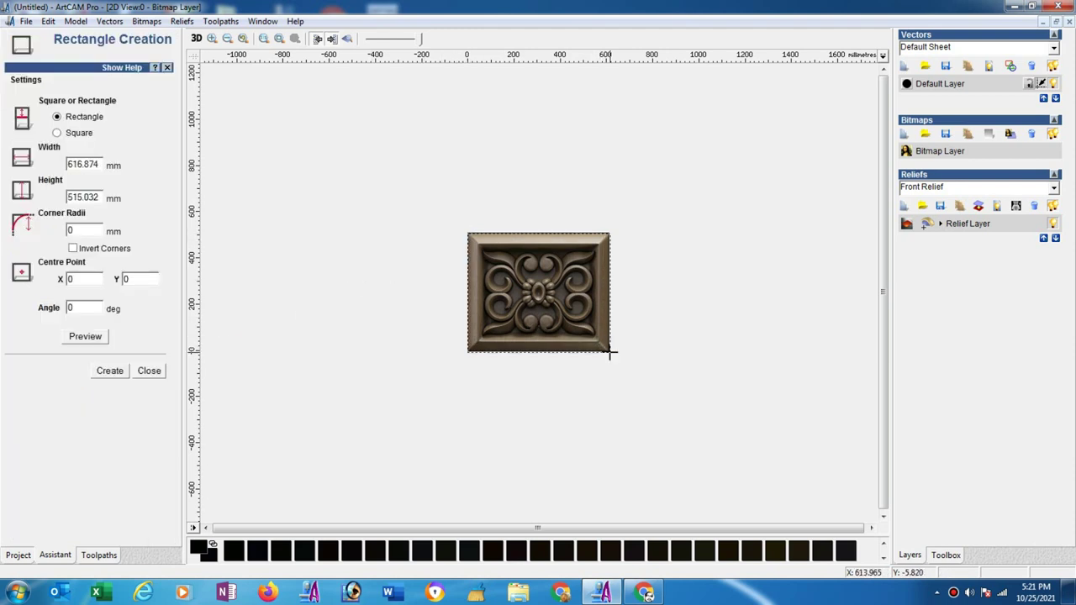
left_click_drag(610, 353, 609, 354)
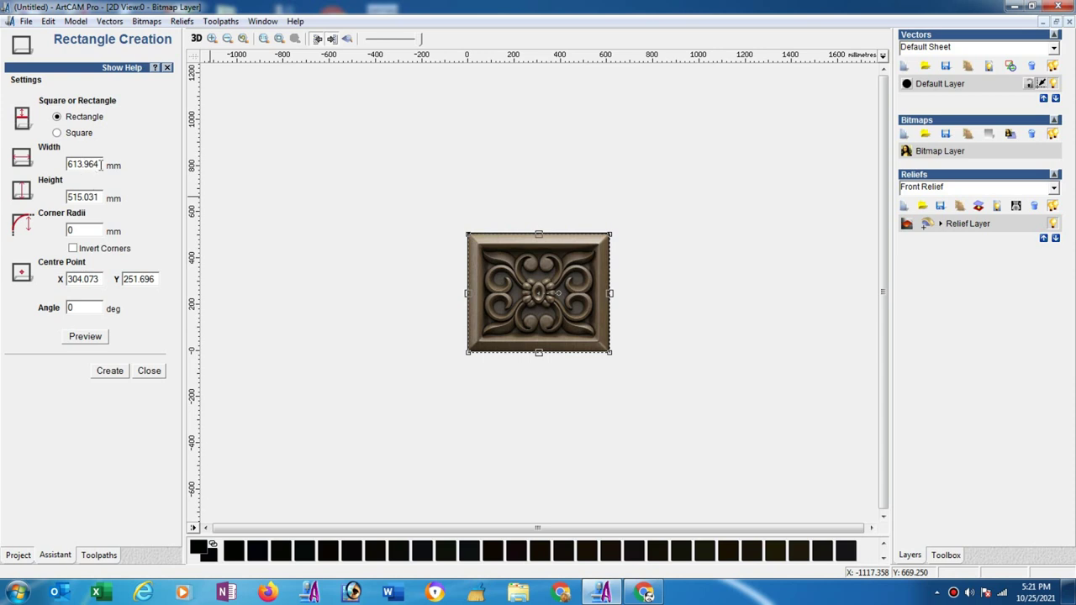
left_click_drag(101, 164, 52, 173)
type("609.6")
left_click(109, 371)
left_click(149, 370)
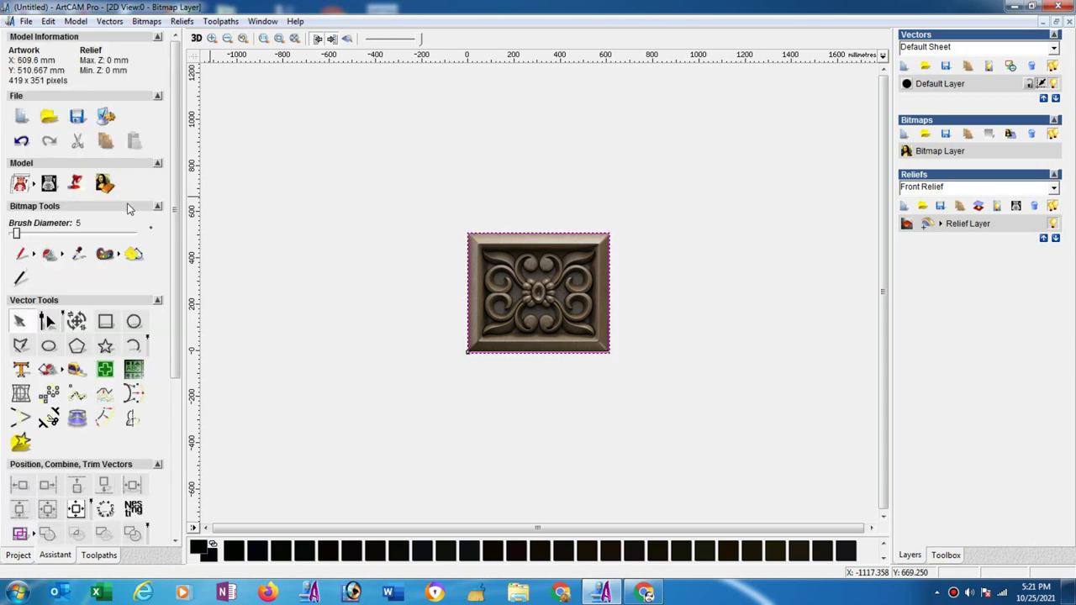
left_click(264, 142)
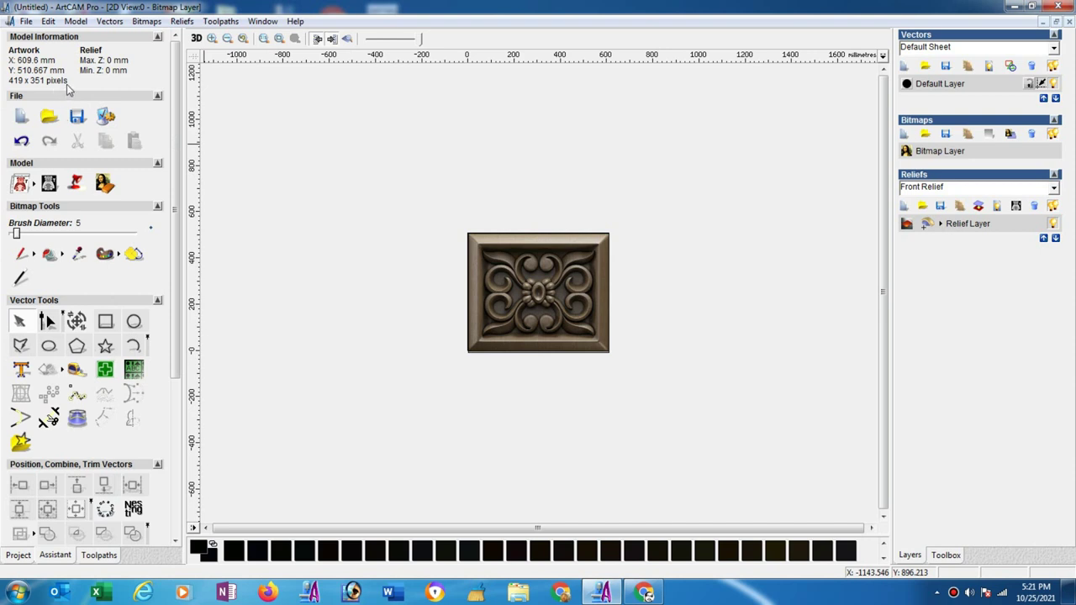
Unlink the proportions and set the rectangle's height to 510.667 mm
left_click(467, 292)
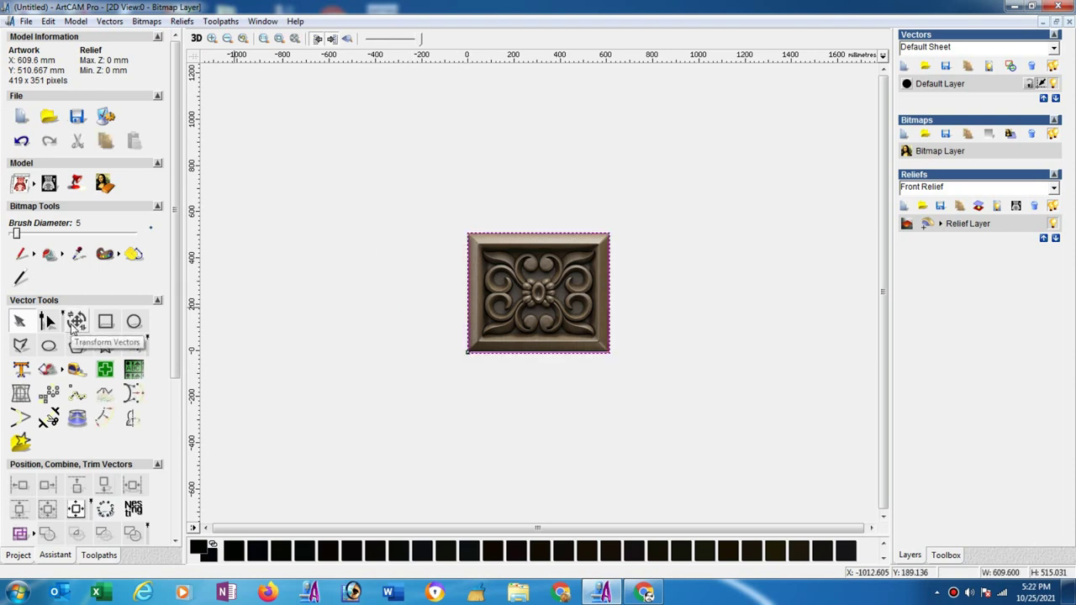
left_click(74, 323)
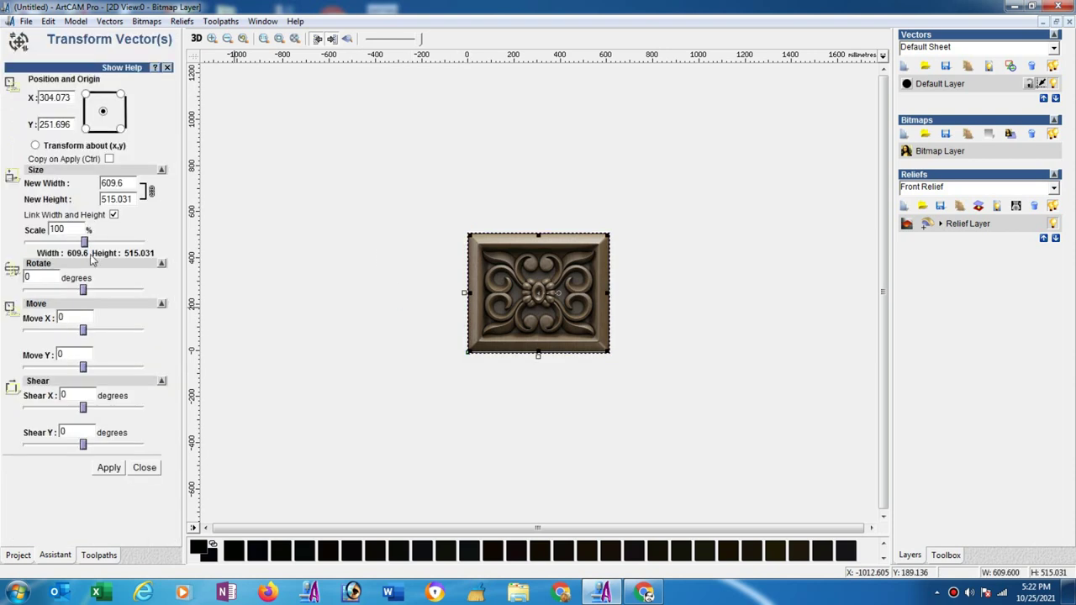
left_click(114, 215)
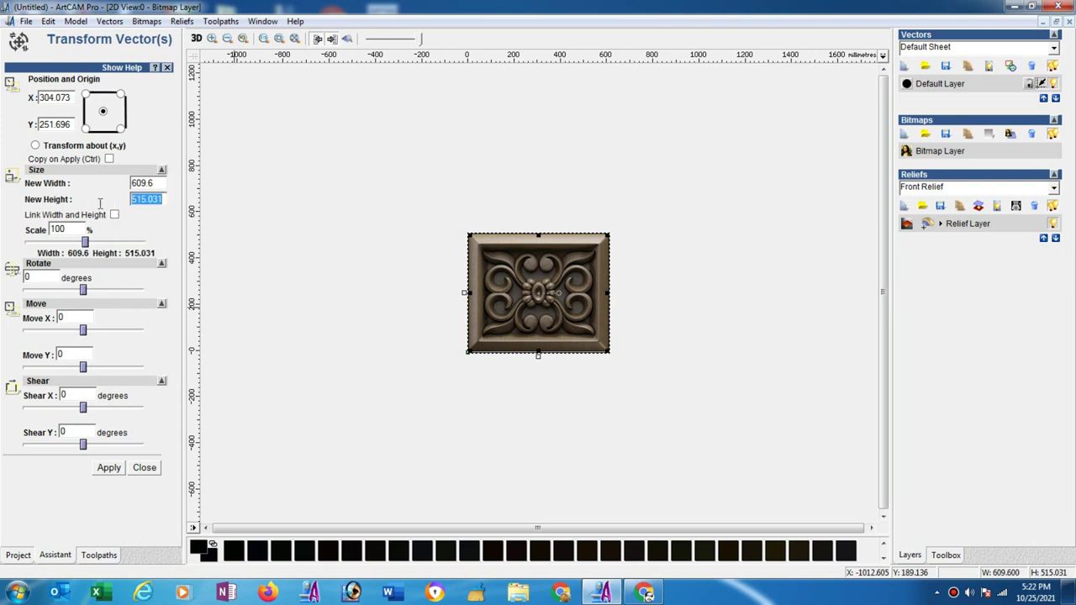
type("5")
left_click(104, 472)
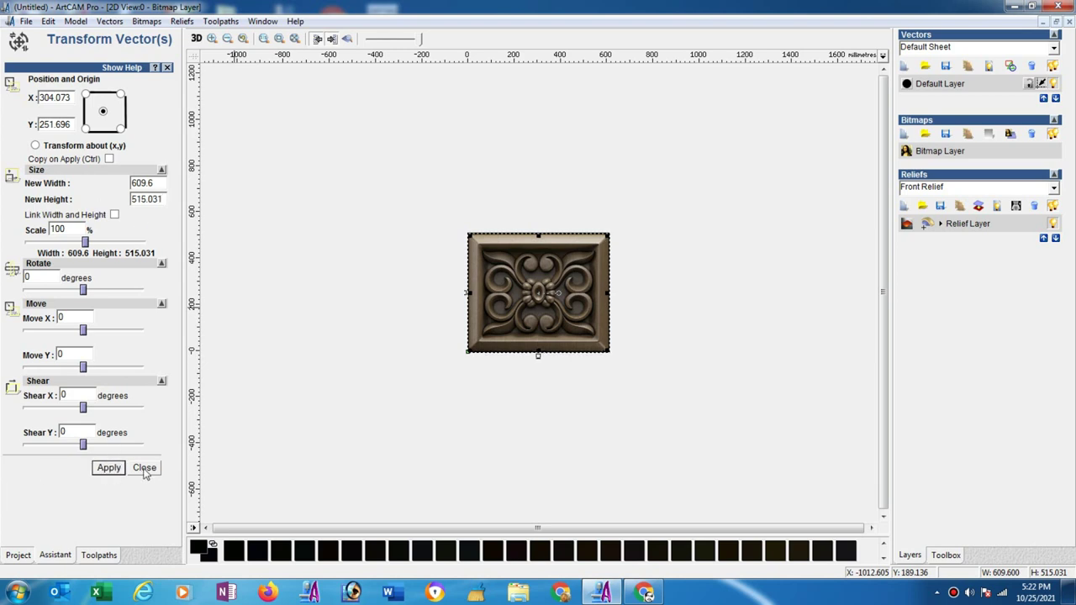
left_click(148, 469)
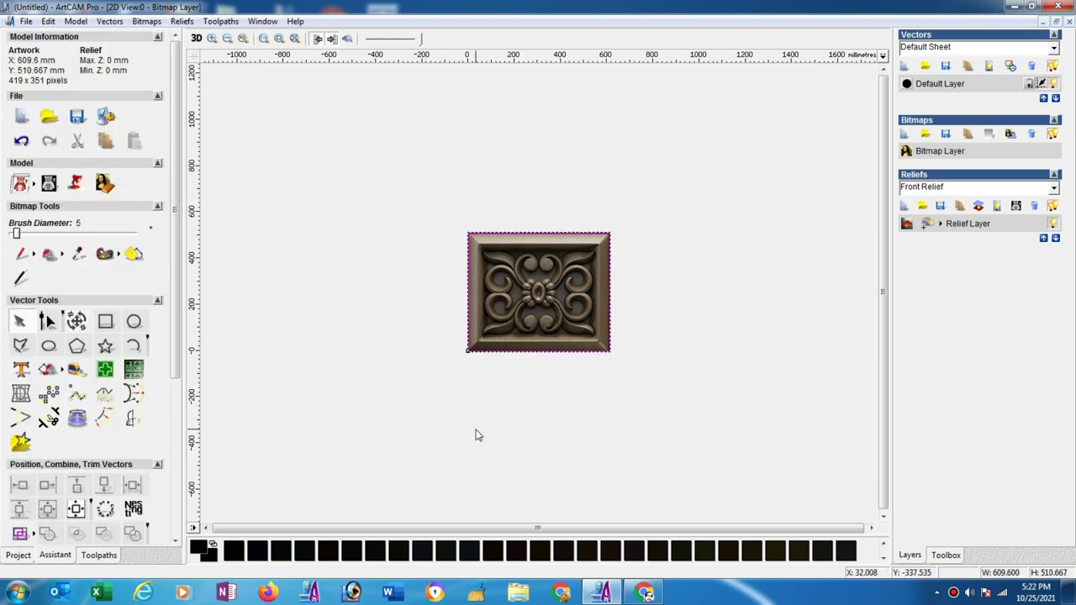
Draw a small rectangle at the panel image's left edge
left_click(694, 345)
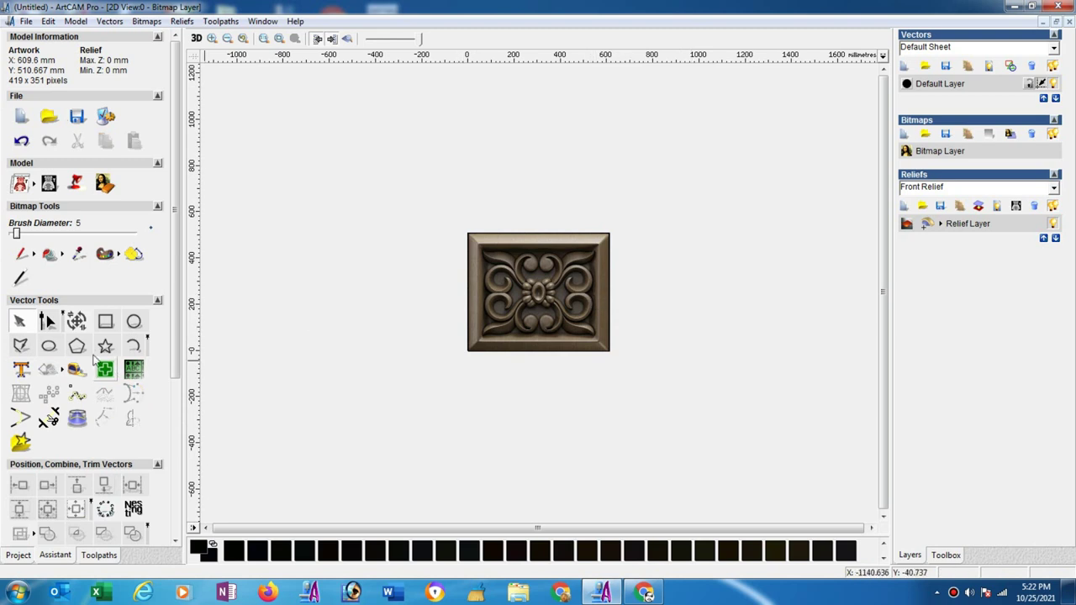
left_click(105, 321)
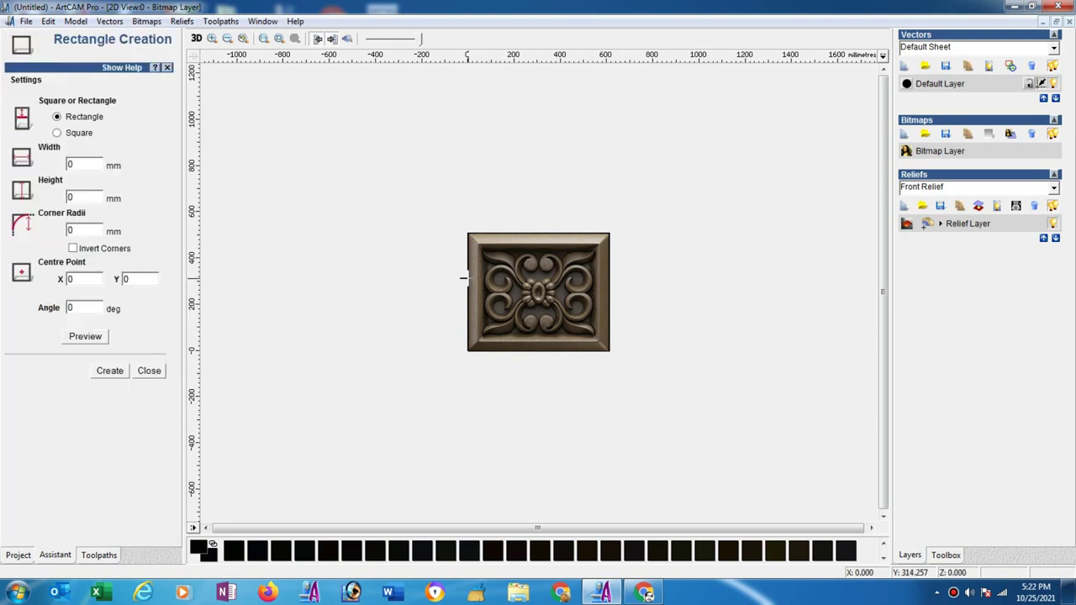
left_click_drag(465, 279, 485, 290)
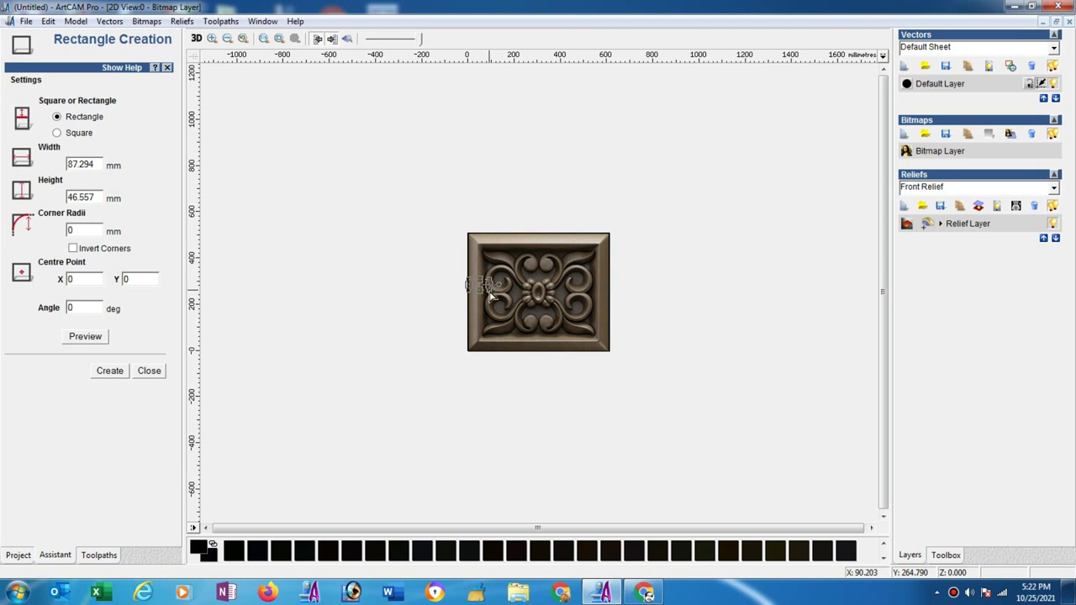
left_click(439, 310)
left_click(149, 370)
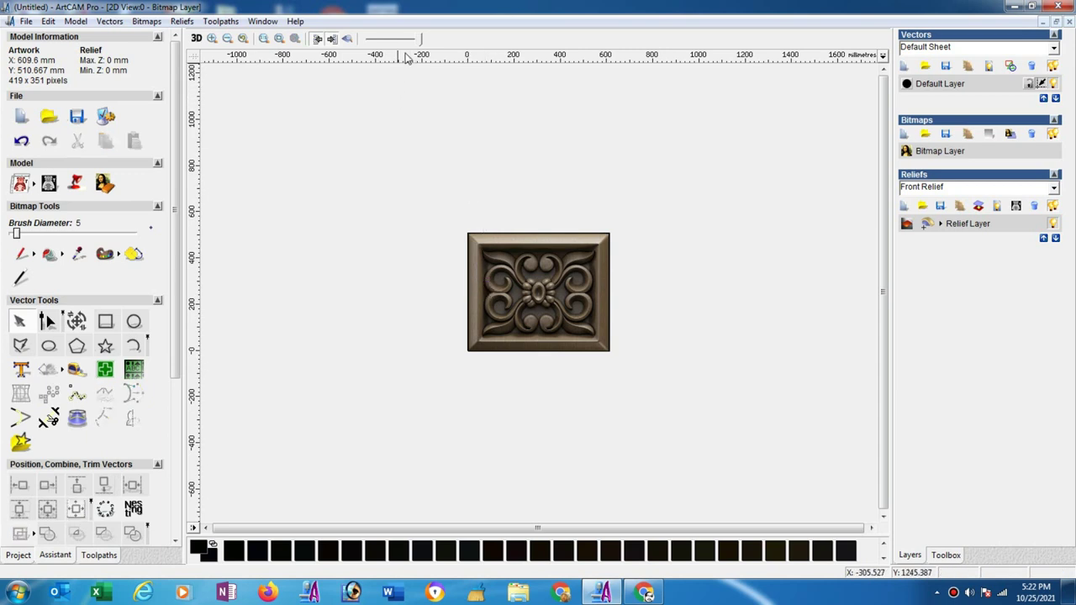
Lower the image contrast to fade it, zoom in on the carved panel, and select the border rectangle
left_click_drag(420, 39, 400, 40)
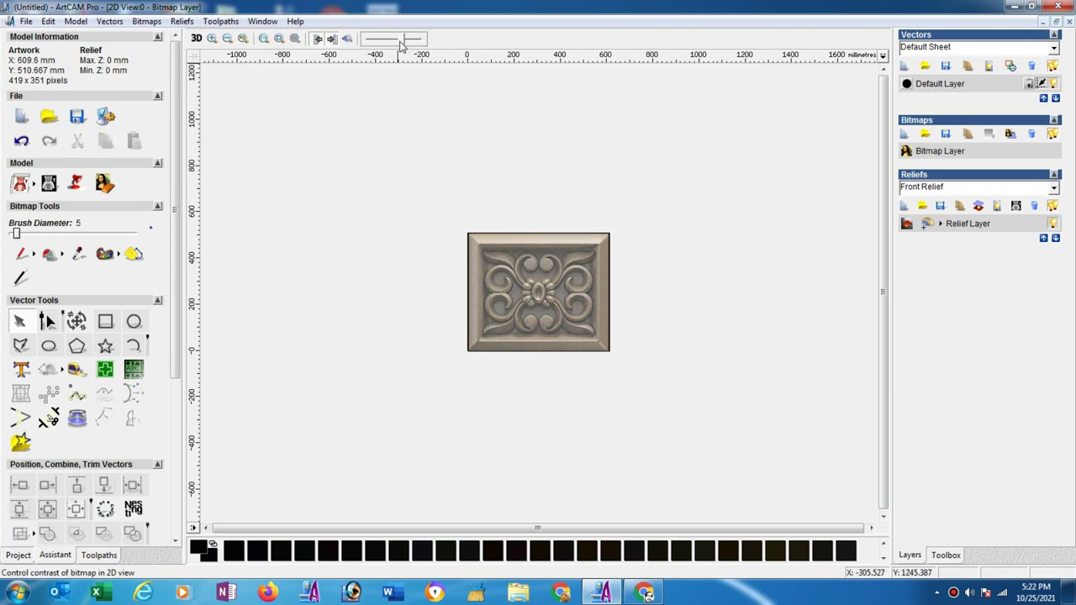
left_click(212, 39)
left_click_drag(422, 202, 653, 395)
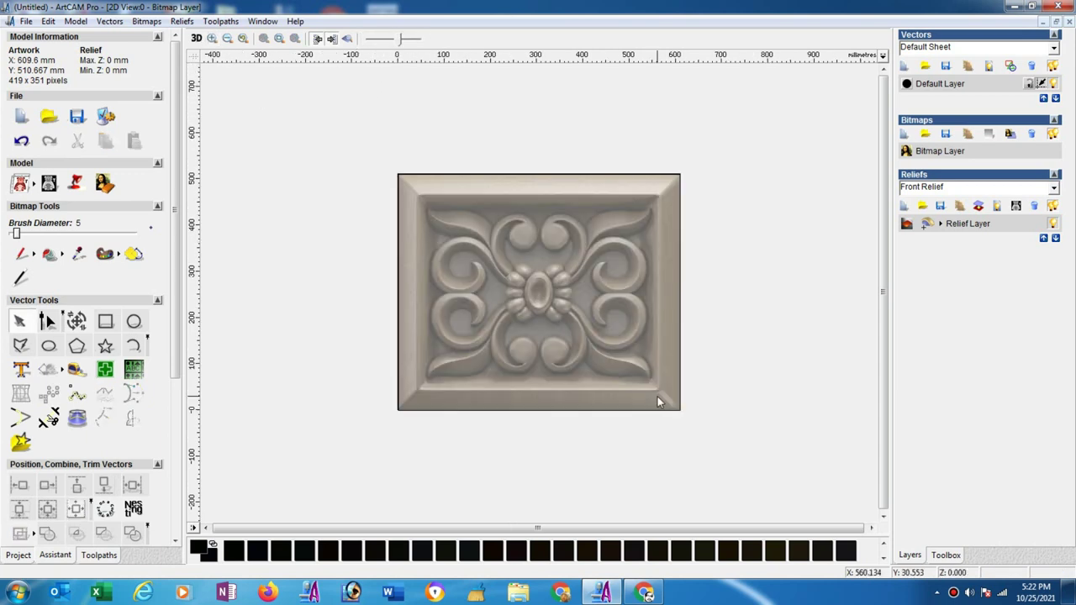
left_click(212, 38)
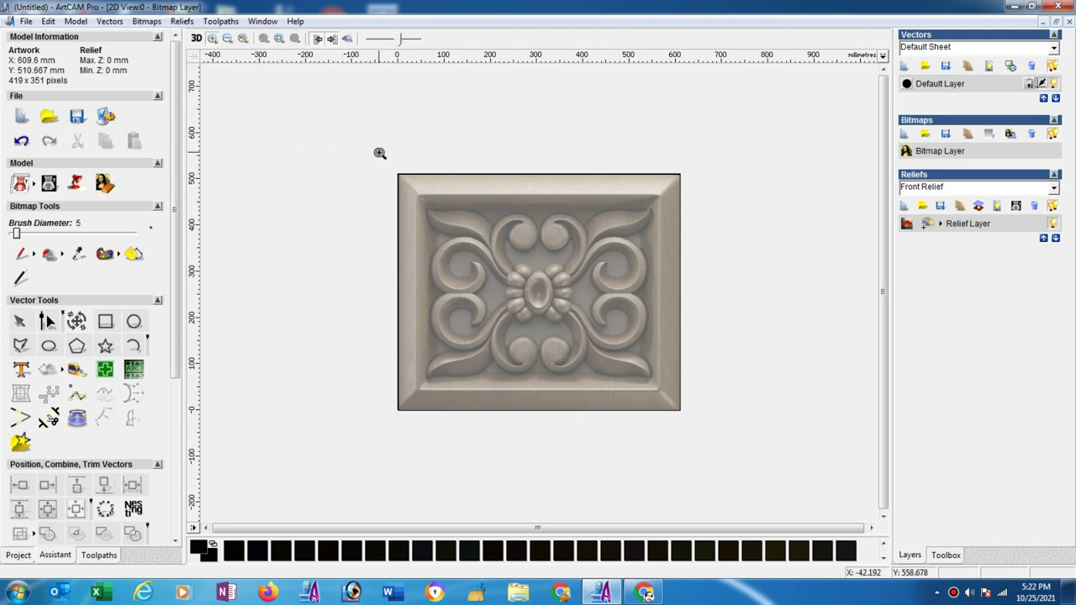
left_click_drag(380, 153, 703, 447)
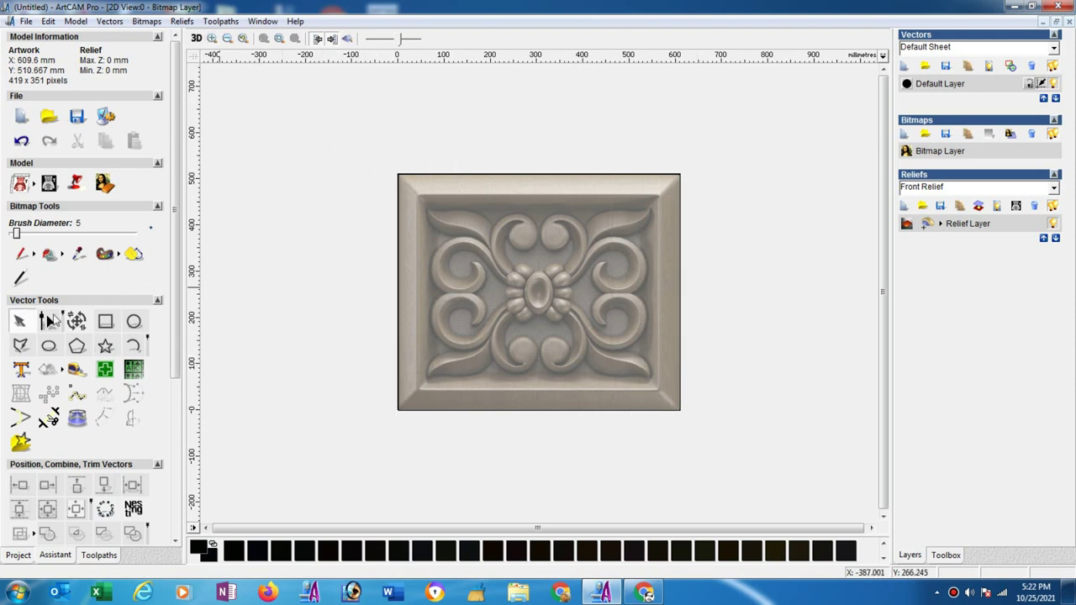
left_click(397, 311)
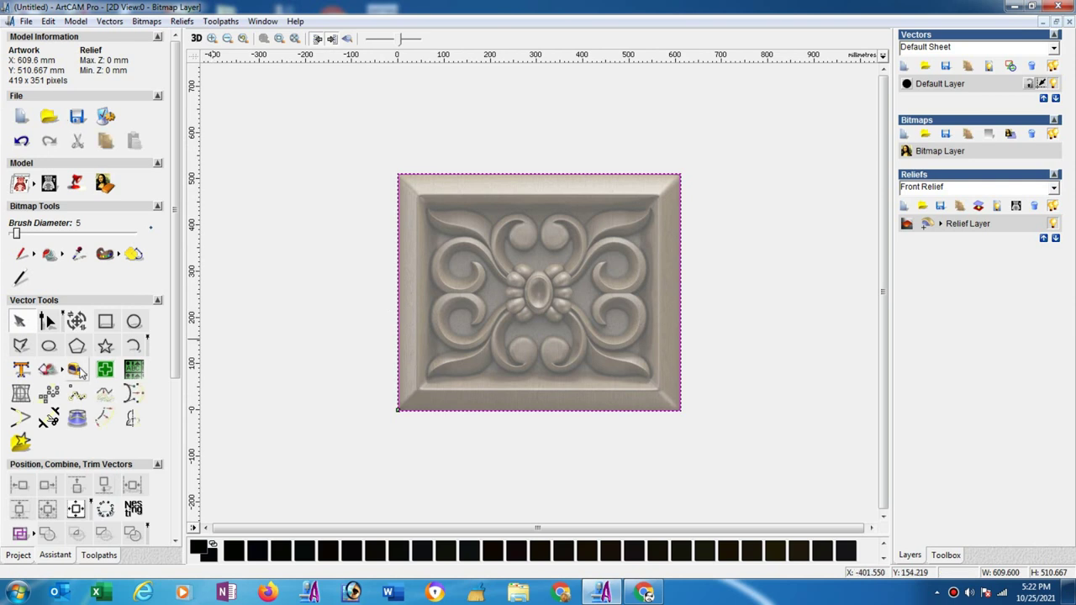
Offset the border rectangle 85 mm inwards with sharp corners
left_click(106, 419)
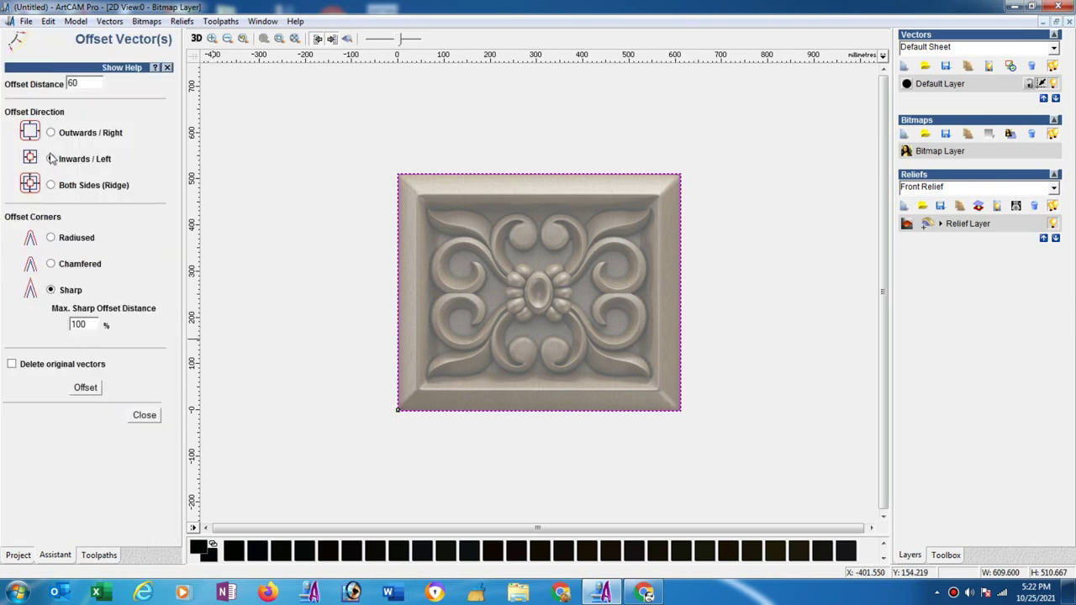
left_click_drag(101, 83, 64, 93)
type("85")
left_click(85, 387)
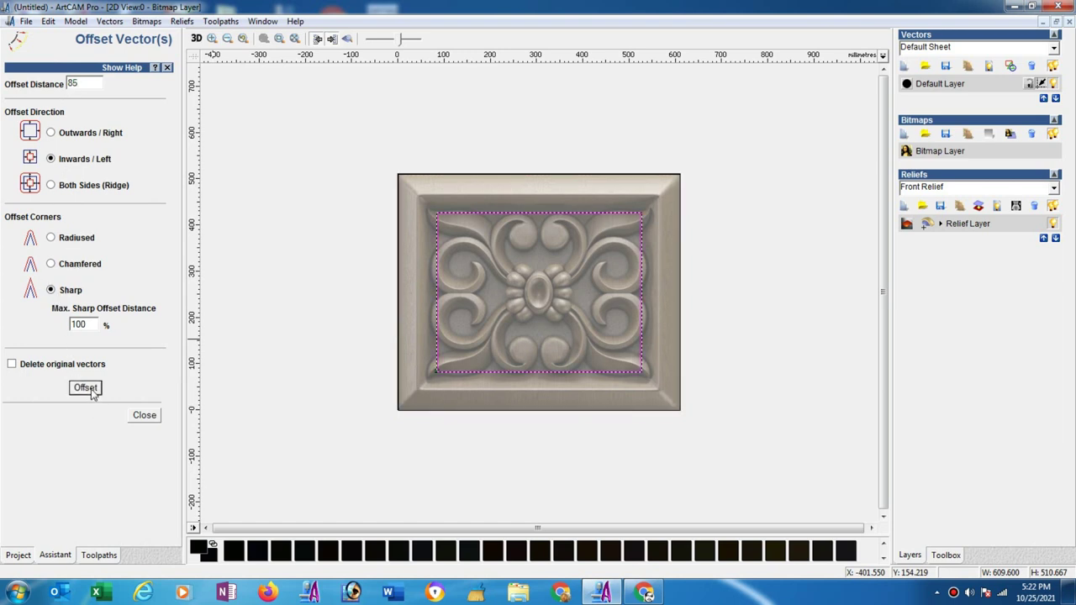
left_click(280, 354)
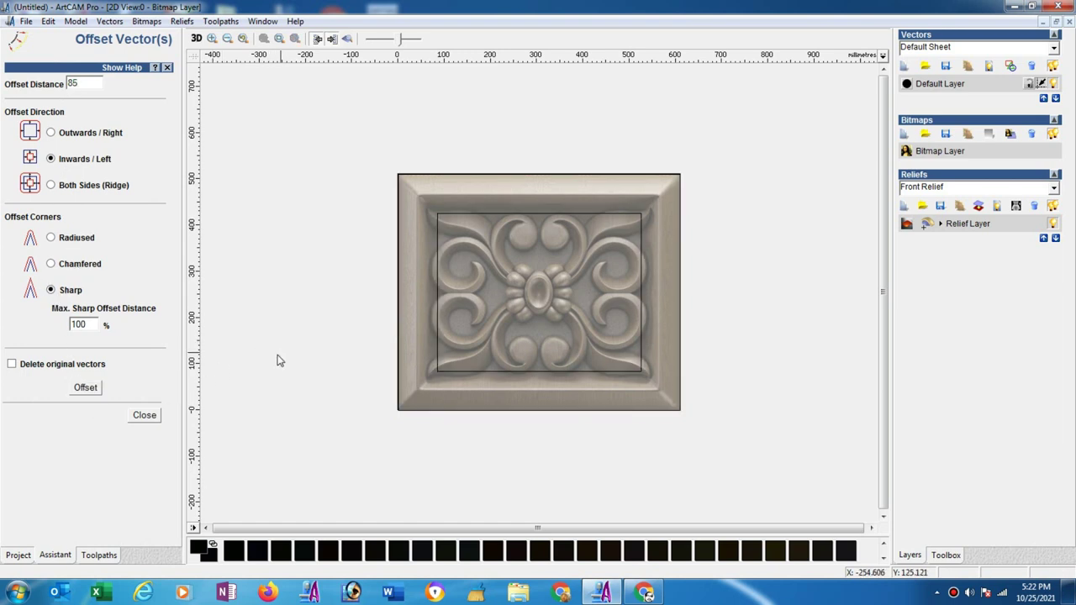
left_click(144, 415)
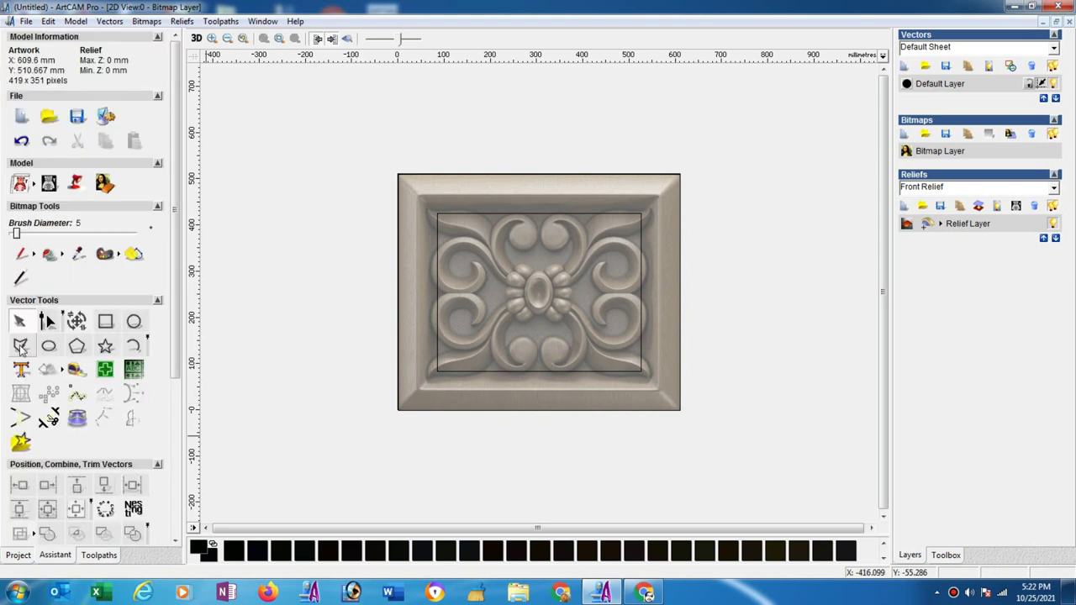
Draw a horizontal and a vertical line extending past the panel's edges
left_click(20, 345)
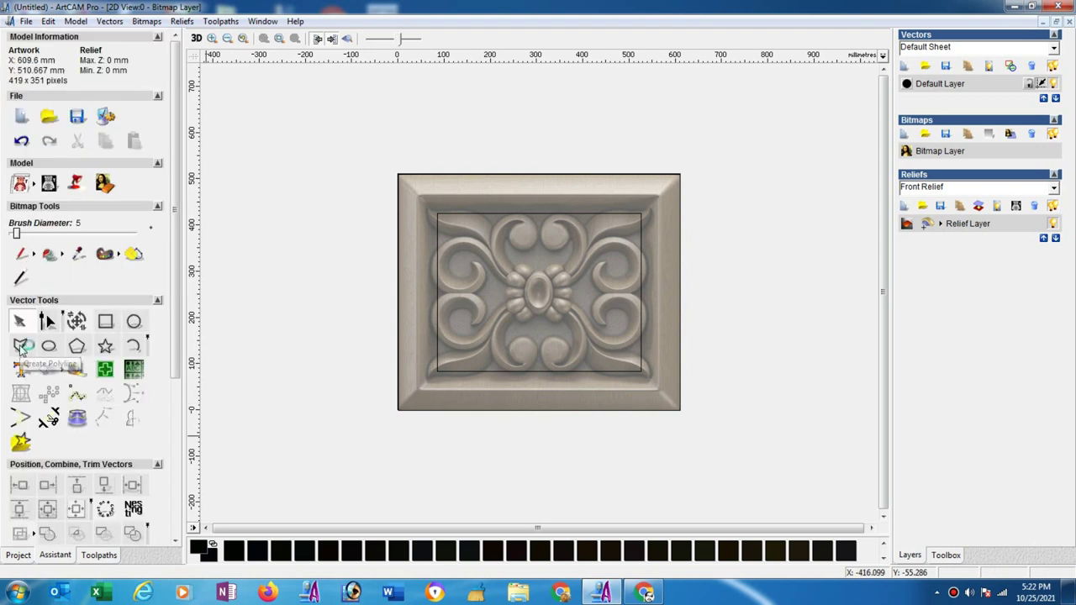
left_click(356, 287)
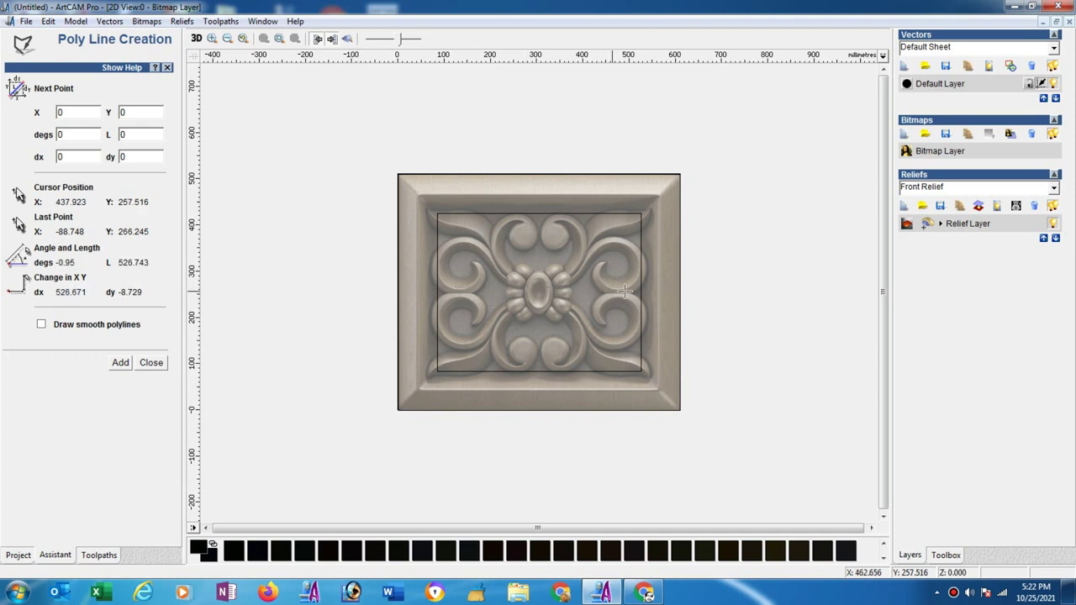
left_click(721, 287)
key("Escape")
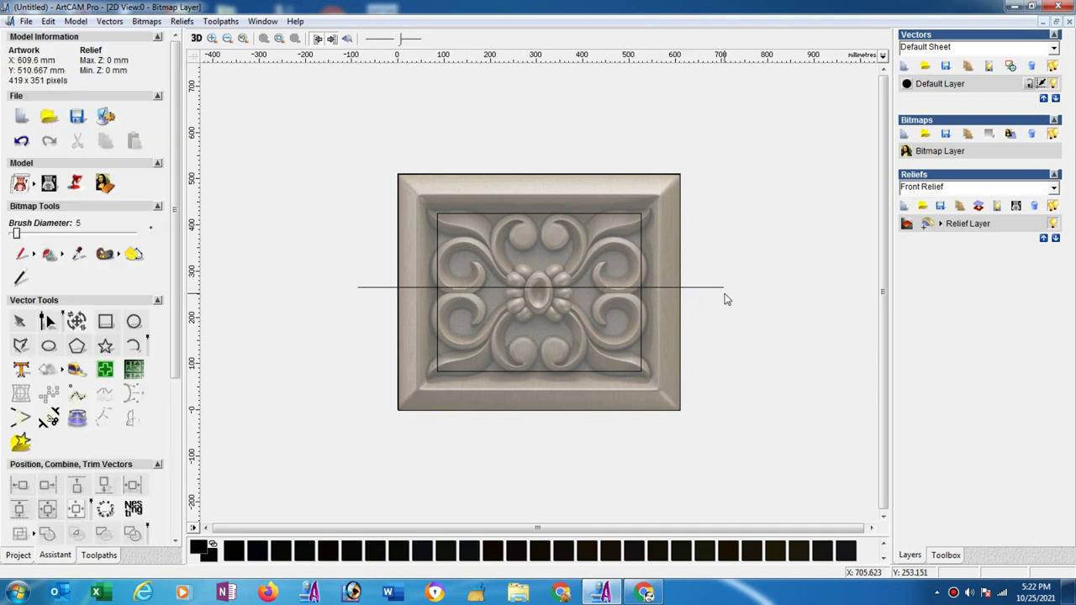
left_click(21, 345)
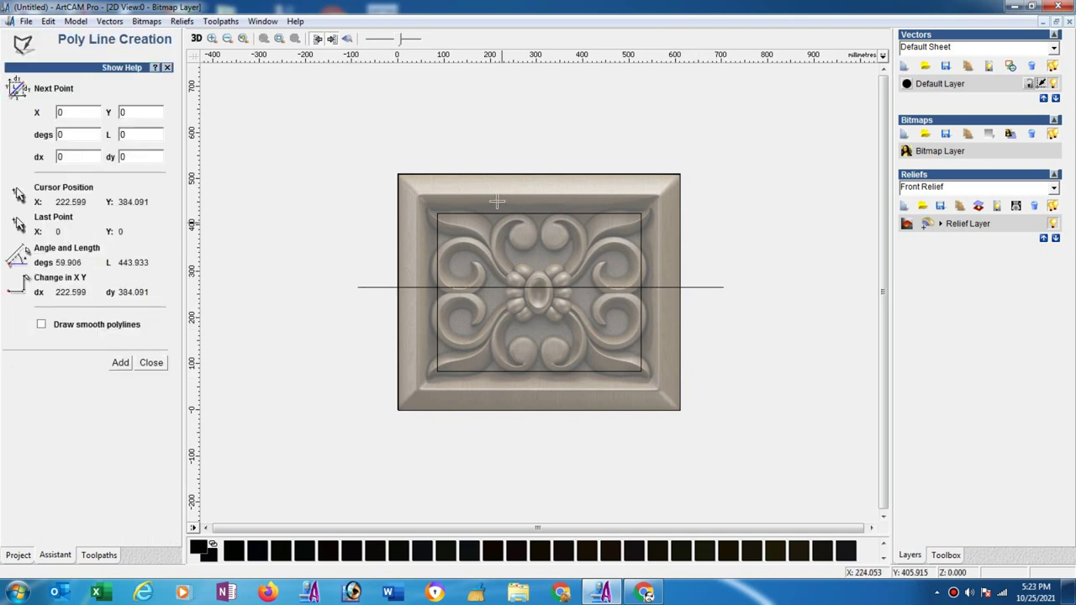
left_click(535, 128)
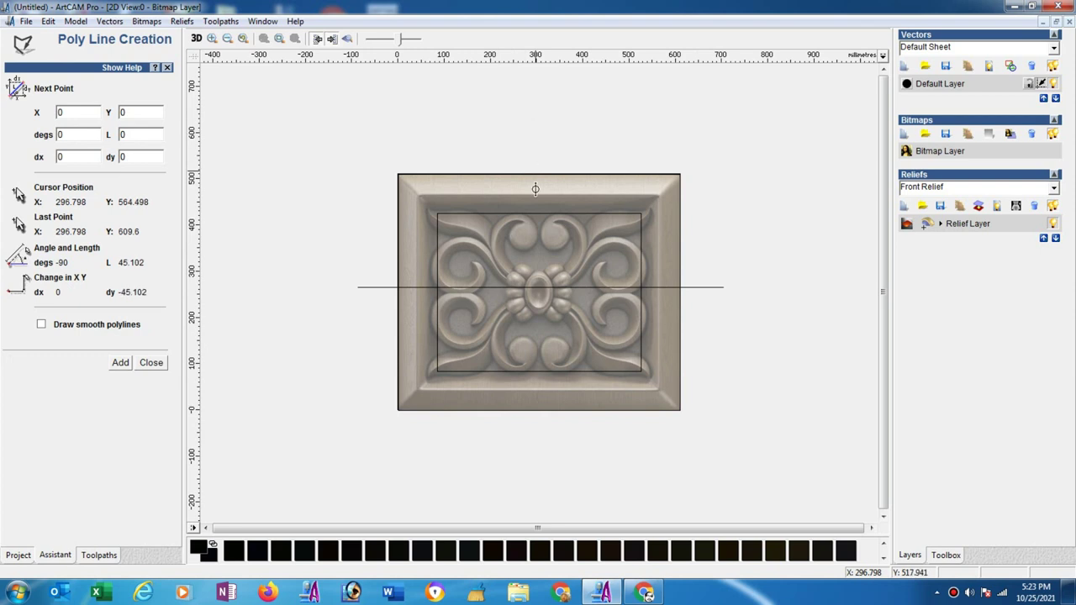
left_click(541, 455)
key("Escape")
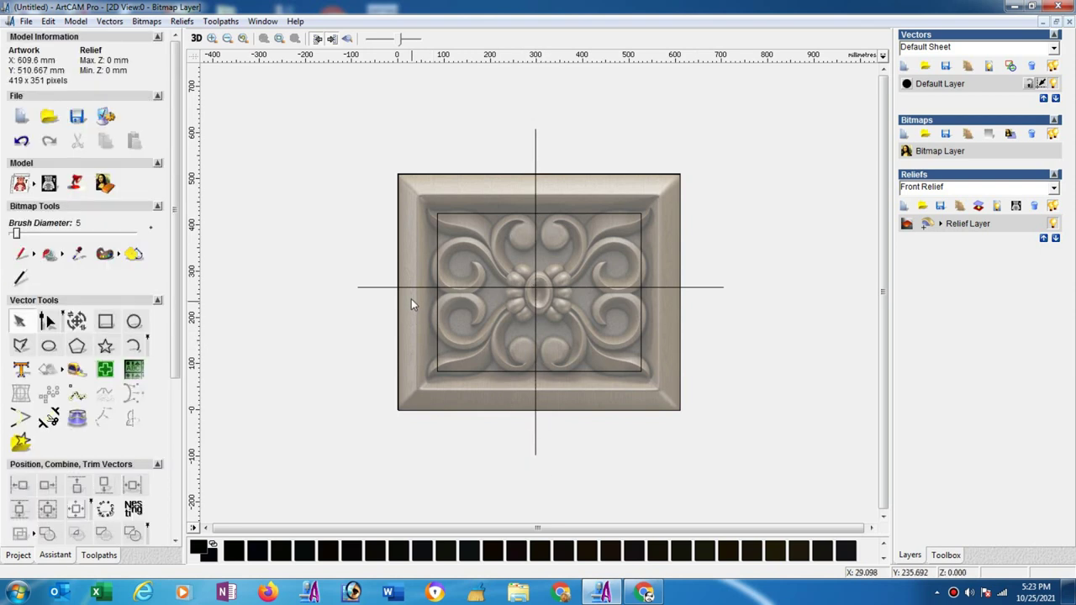
Move the two lines so they cross exactly at the panel's centre
left_click(408, 288)
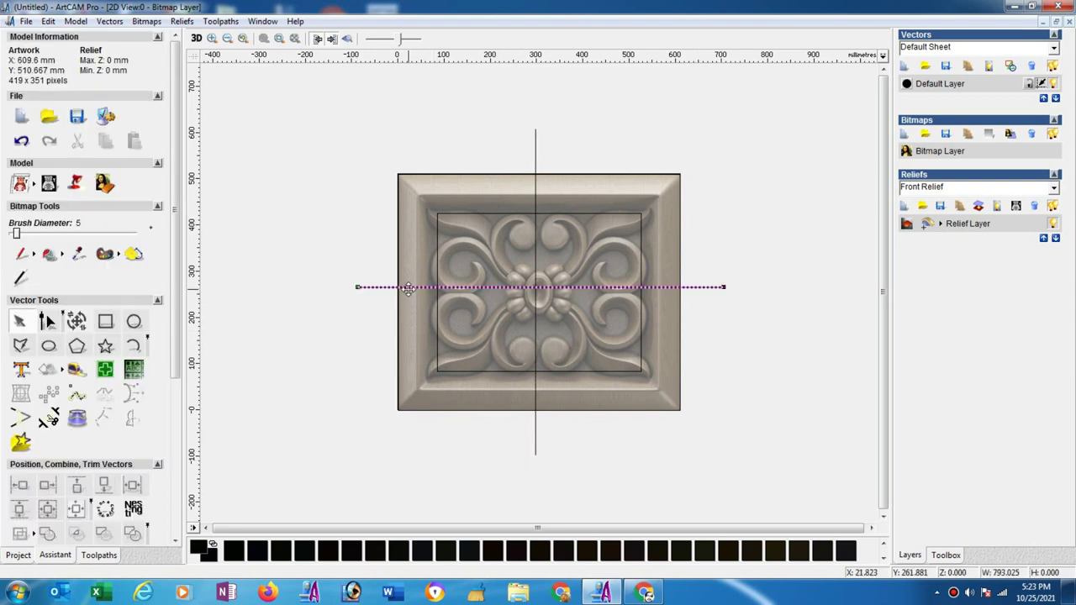
left_click(536, 265, "shift")
left_click_drag(536, 264, 539, 279)
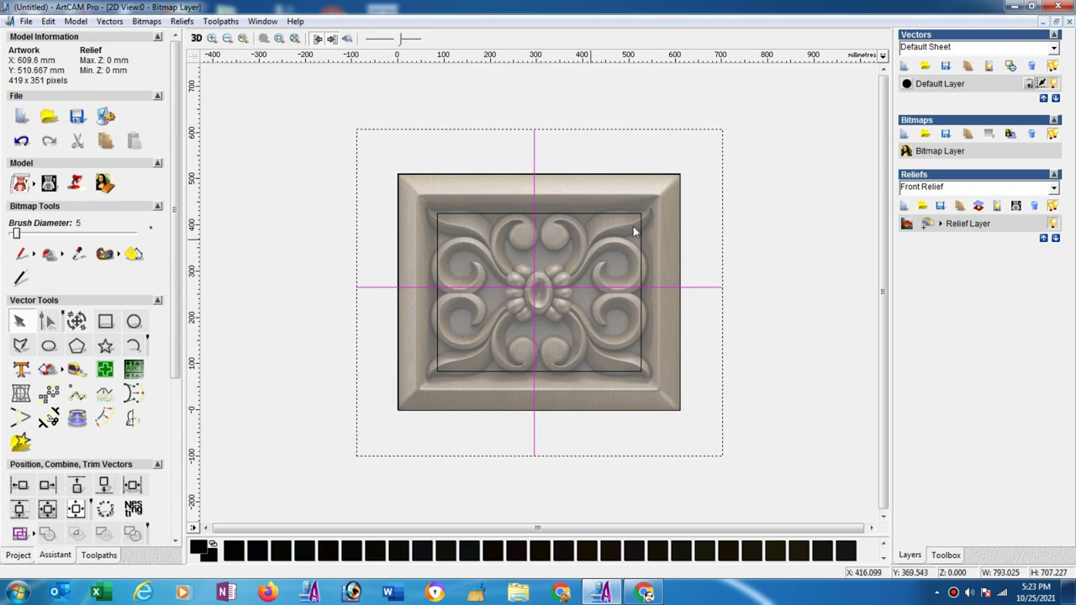
left_click(710, 242)
left_click(595, 287)
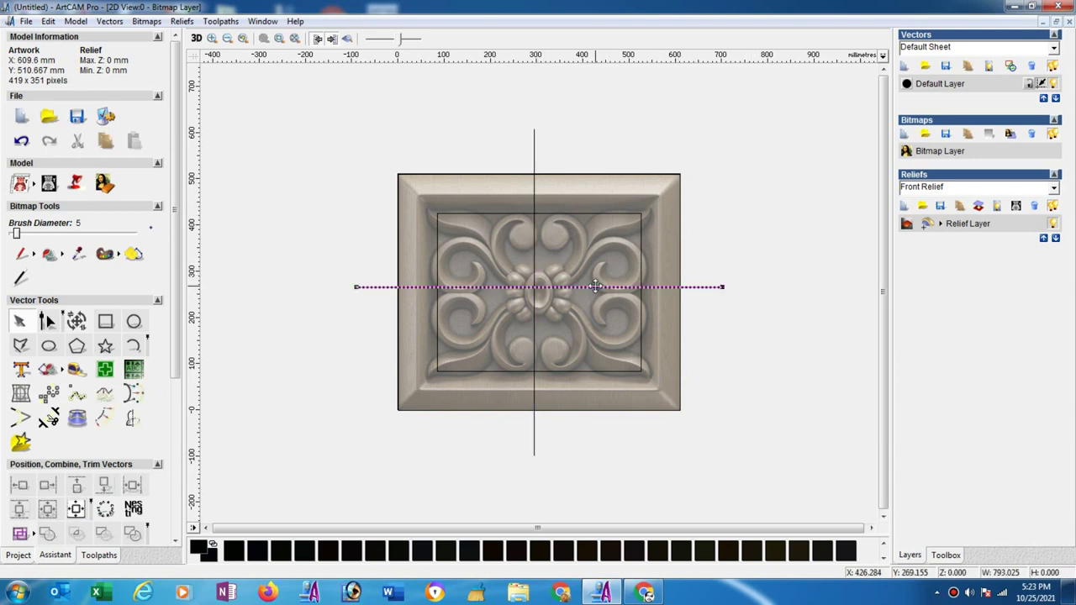
left_click_drag(595, 286, 597, 292)
left_click(535, 252)
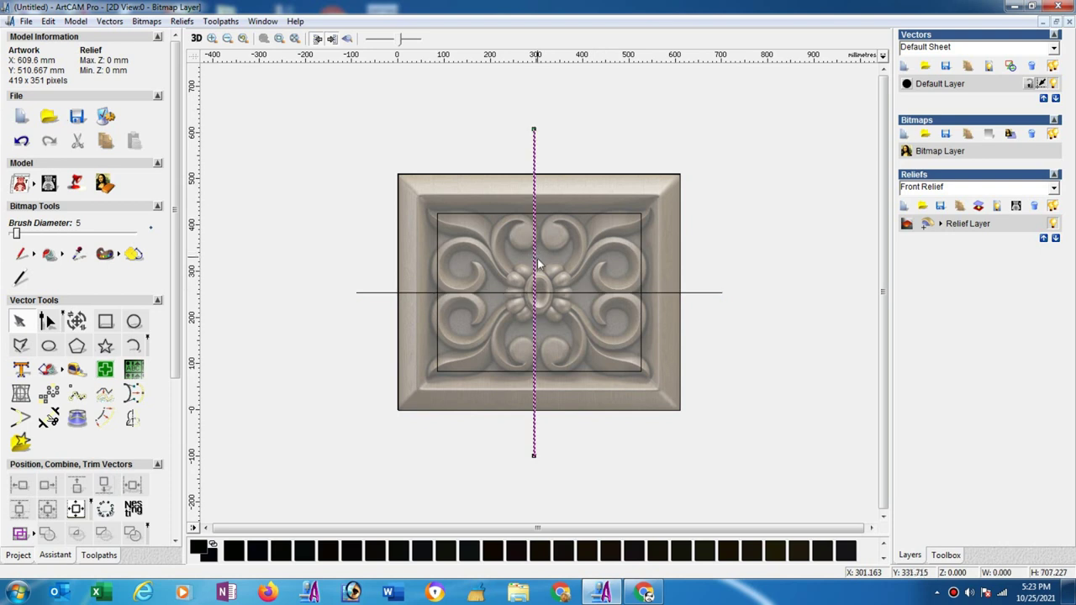
left_click_drag(534, 254, 540, 271)
left_click(768, 244)
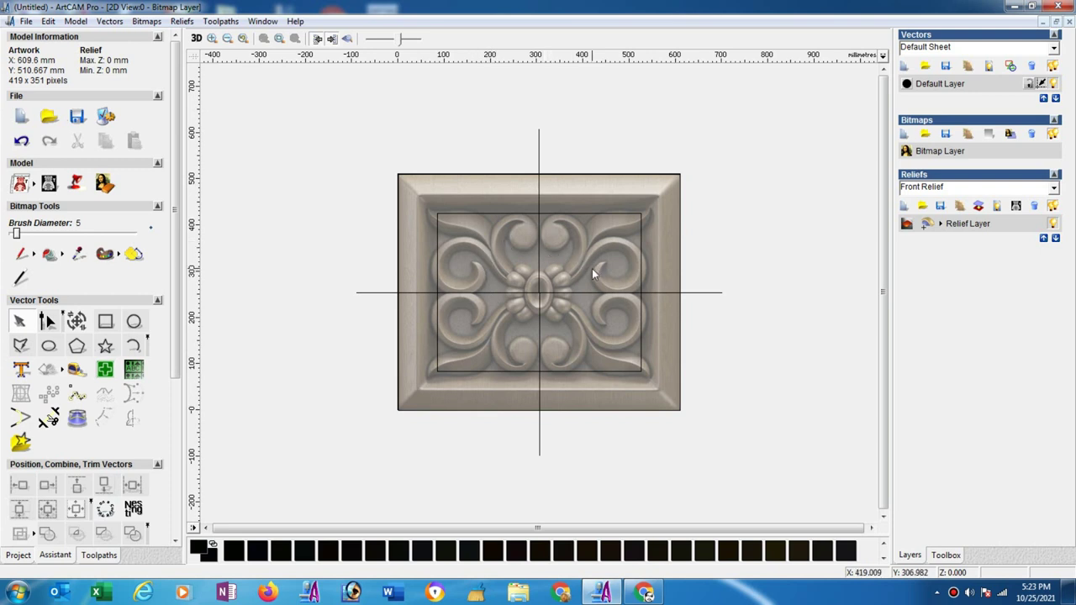
Zoom into the lower-left corner and trace the leaf's upper edge as a four-point polyline
left_click(212, 38)
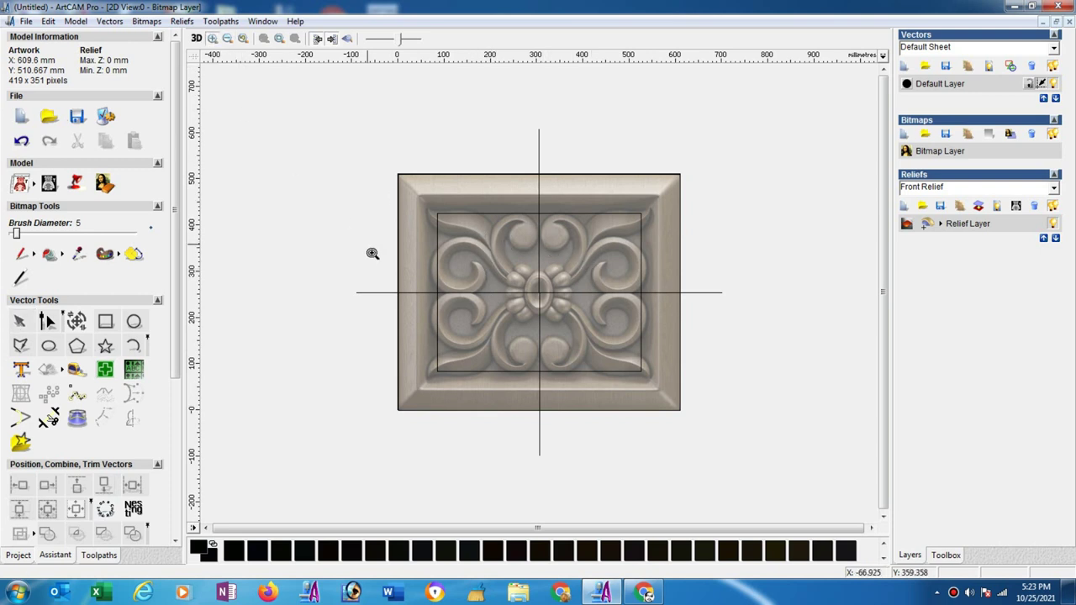
left_click_drag(416, 288, 549, 395)
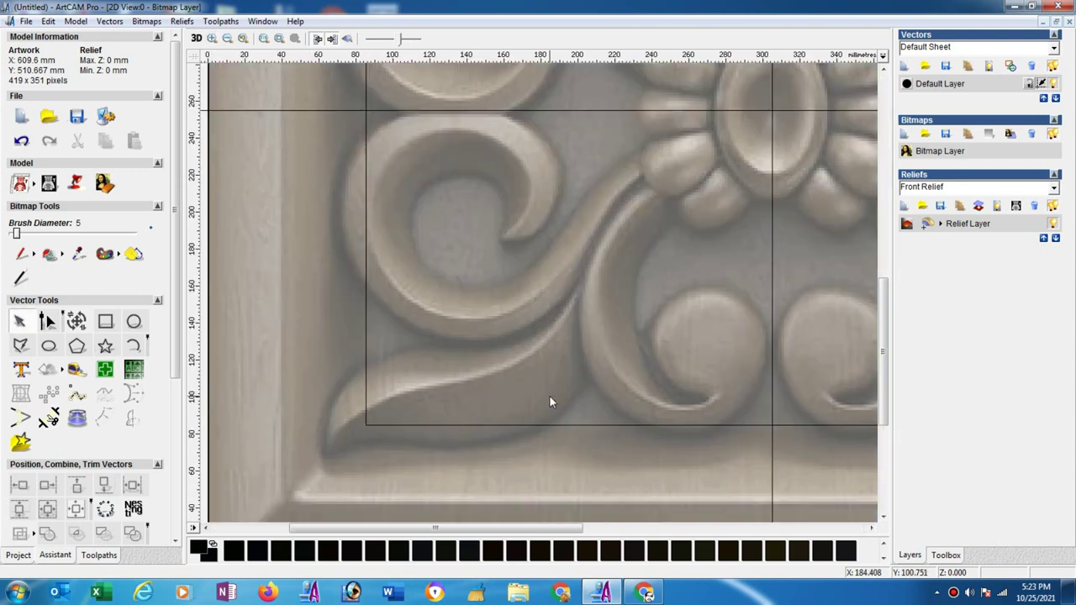
left_click(21, 346)
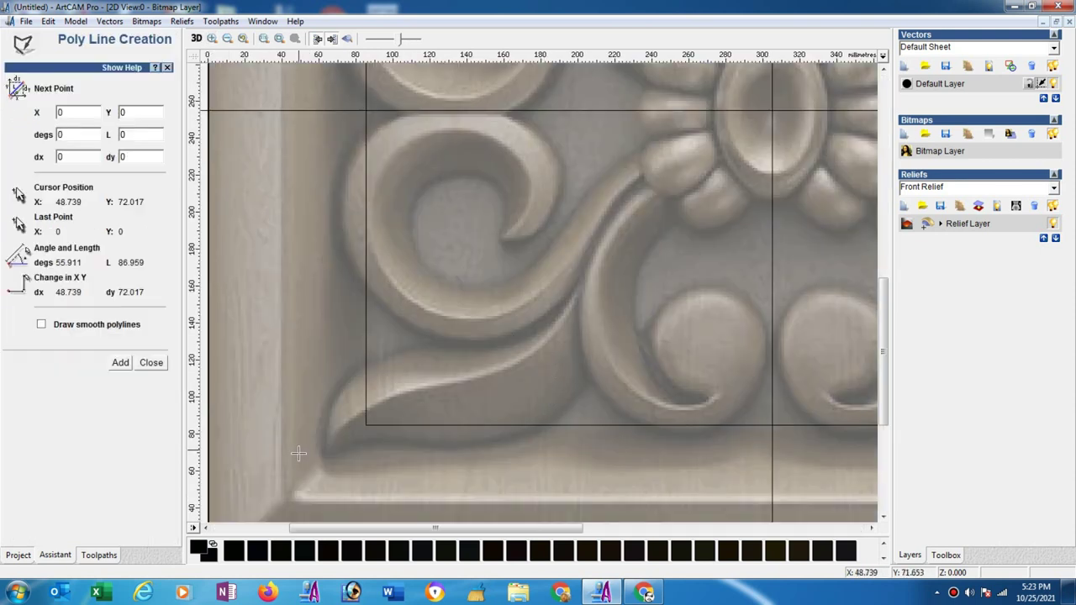
left_click(322, 462)
left_click(382, 361)
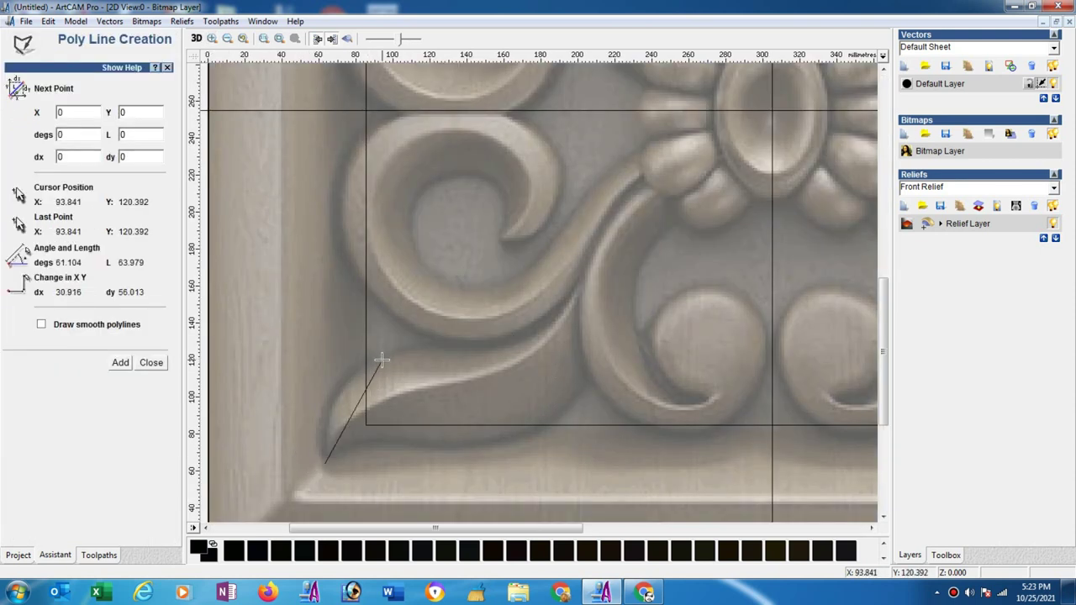
left_click(510, 344)
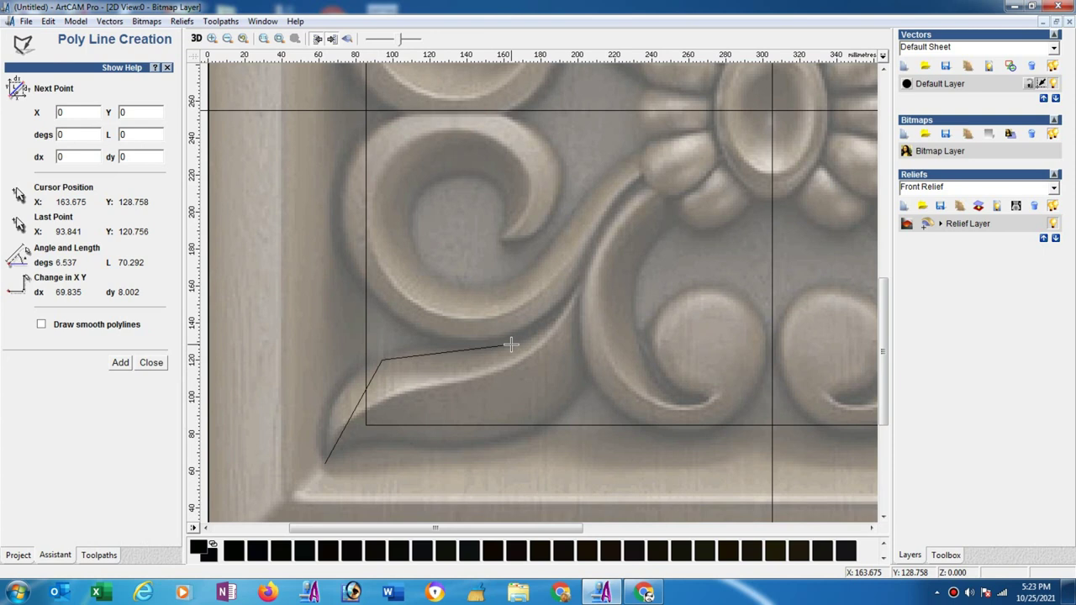
left_click(579, 276)
key("Escape")
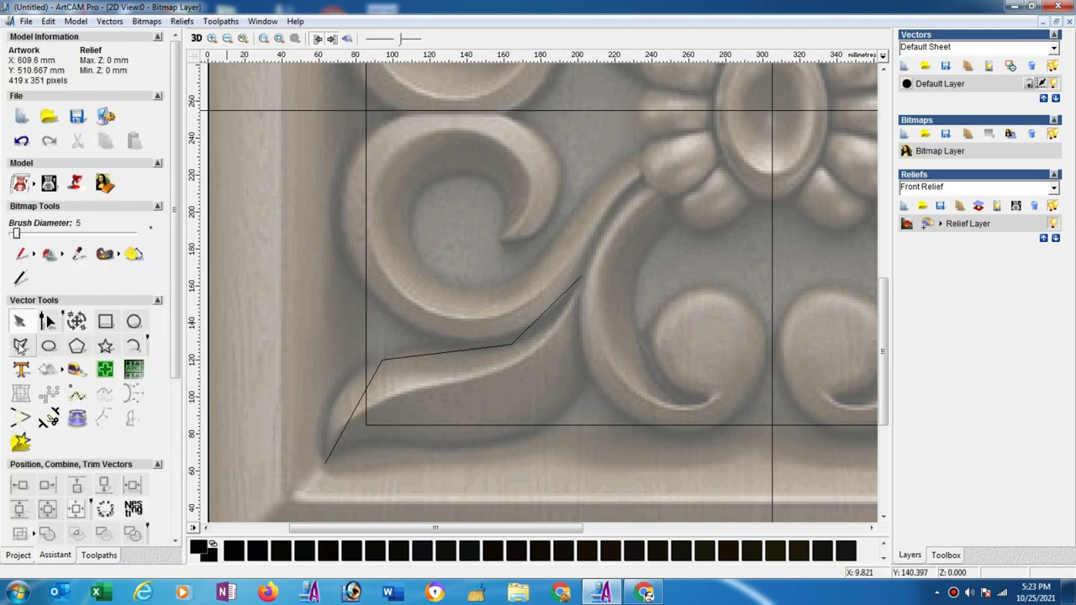
Trace the leaf's lower edge from its lower tip to its pointed tip, closing the outline
left_click(21, 345)
left_click(324, 462)
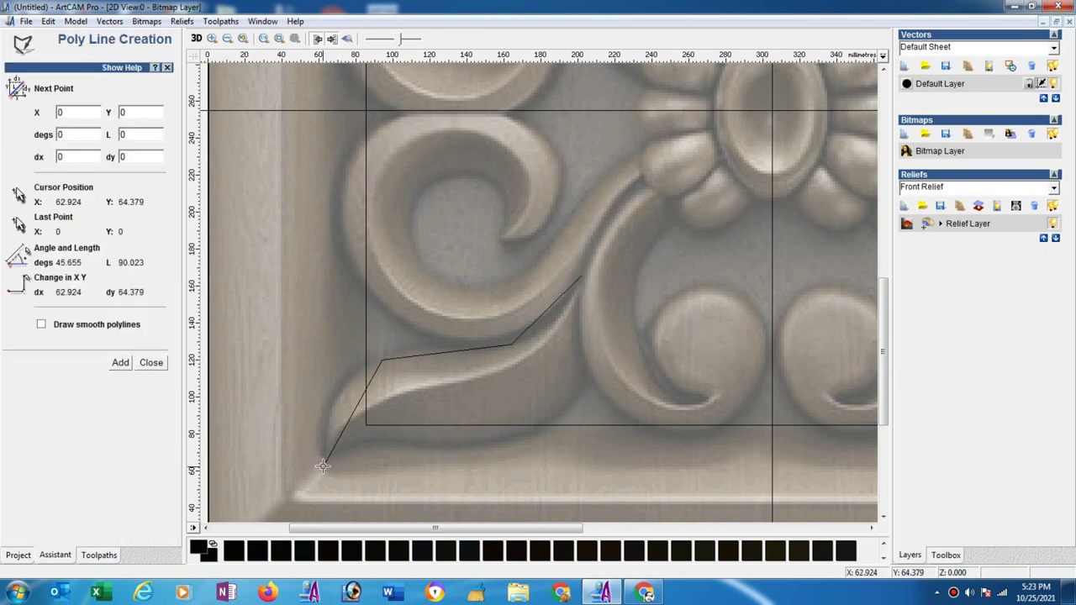
left_click(382, 441)
left_click(524, 434)
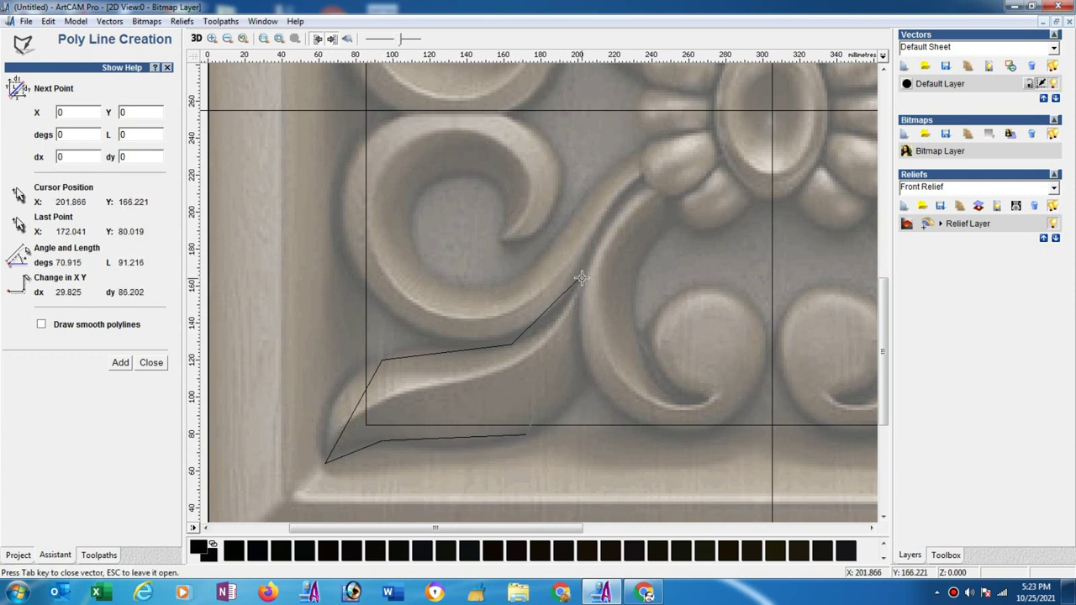
left_click(579, 275)
key("Escape")
left_click(46, 320)
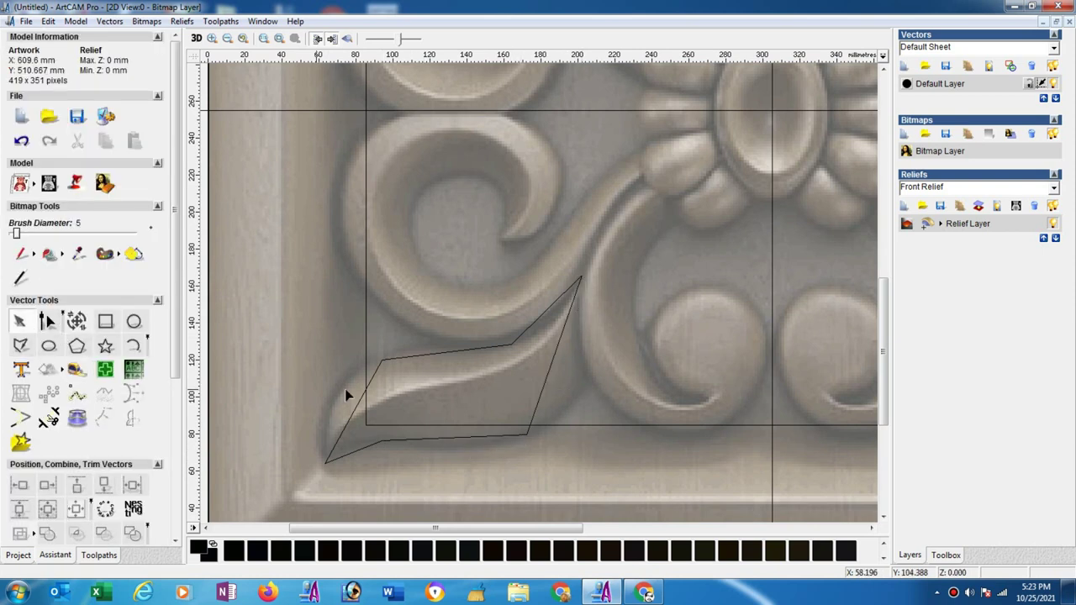
left_click(550, 425)
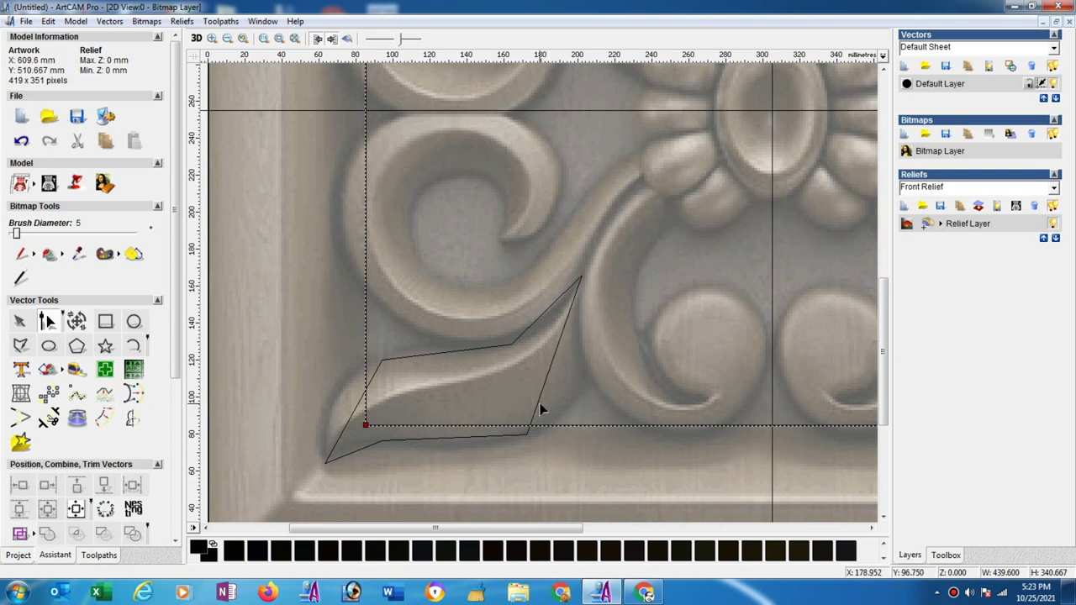
Convert the leaf outline's spans to Bezier curves and smooth its upper-left node
left_click(540, 409)
left_click_drag(264, 257, 605, 499)
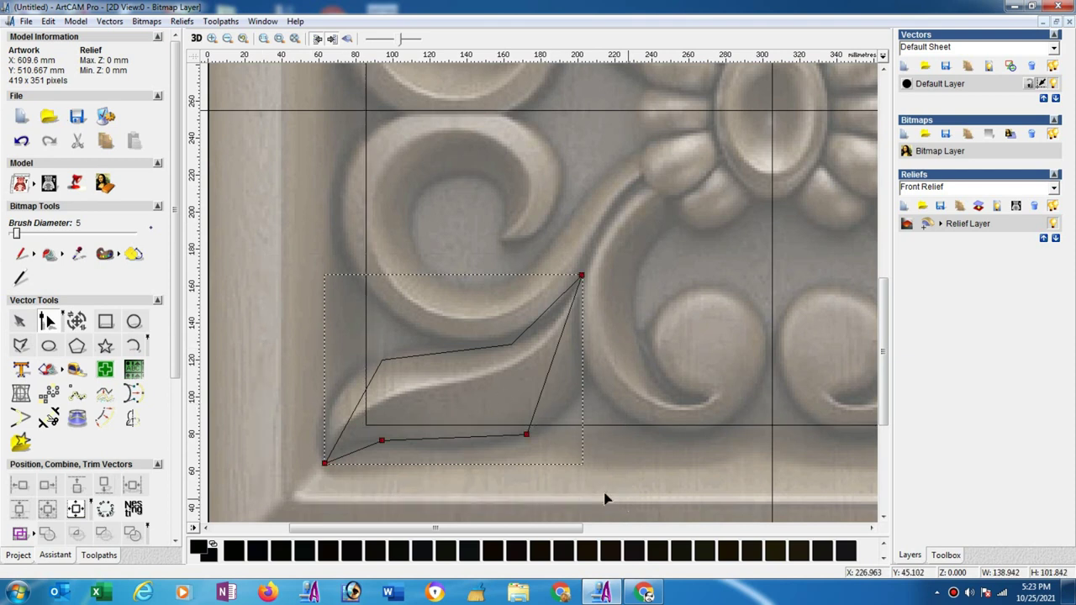
key("b")
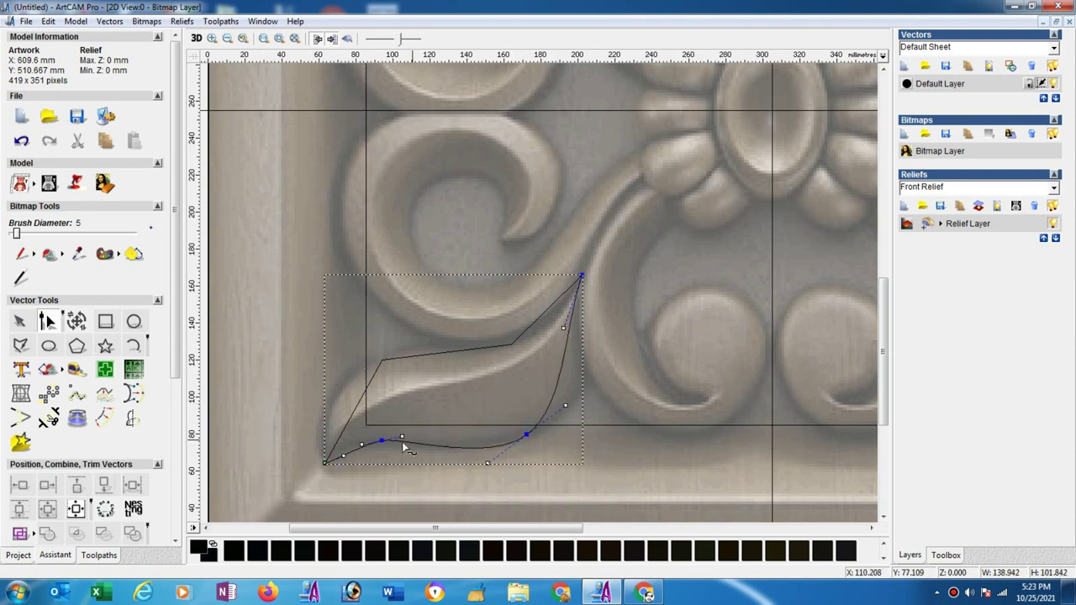
left_click(382, 363)
key("b")
key("s")
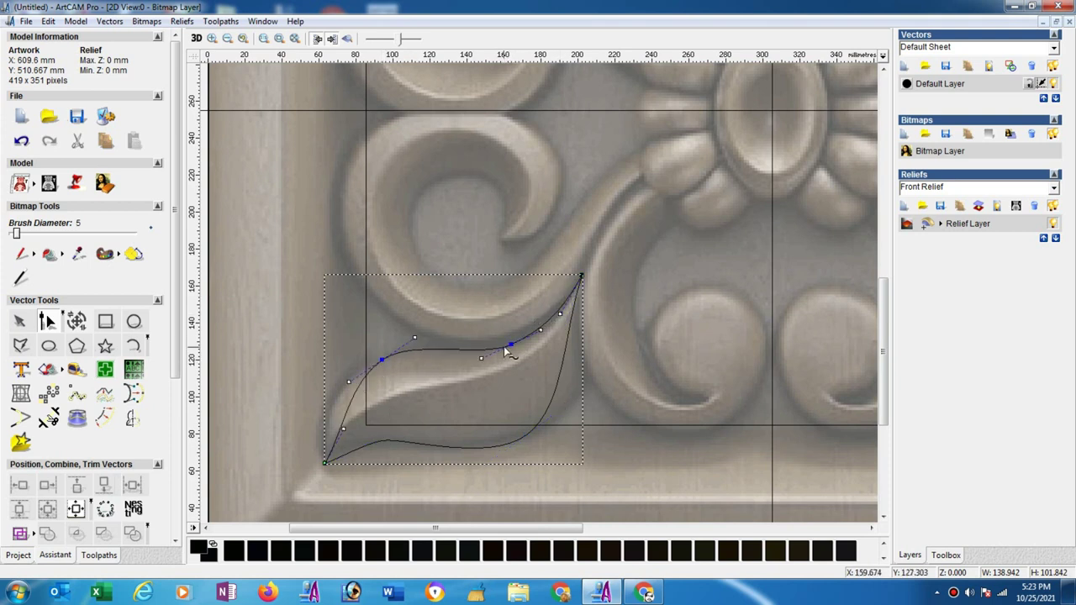
Reshape the leaf outline's upper and upper-left curves to fit the carving
left_click(510, 344)
left_click_drag(512, 344, 512, 341)
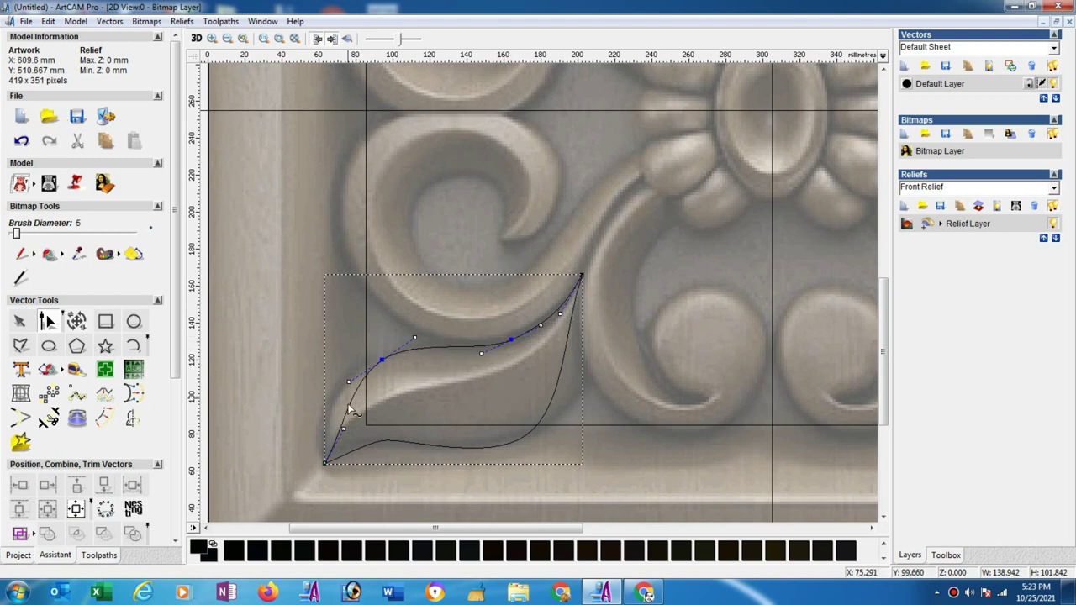
left_click_drag(343, 430, 313, 421)
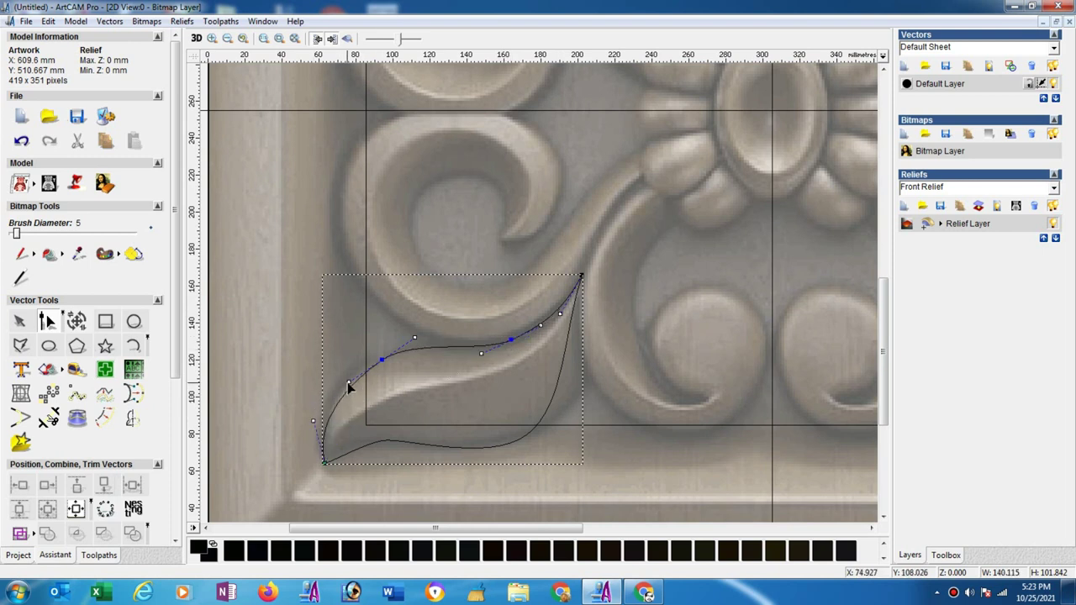
left_click_drag(346, 382, 337, 376)
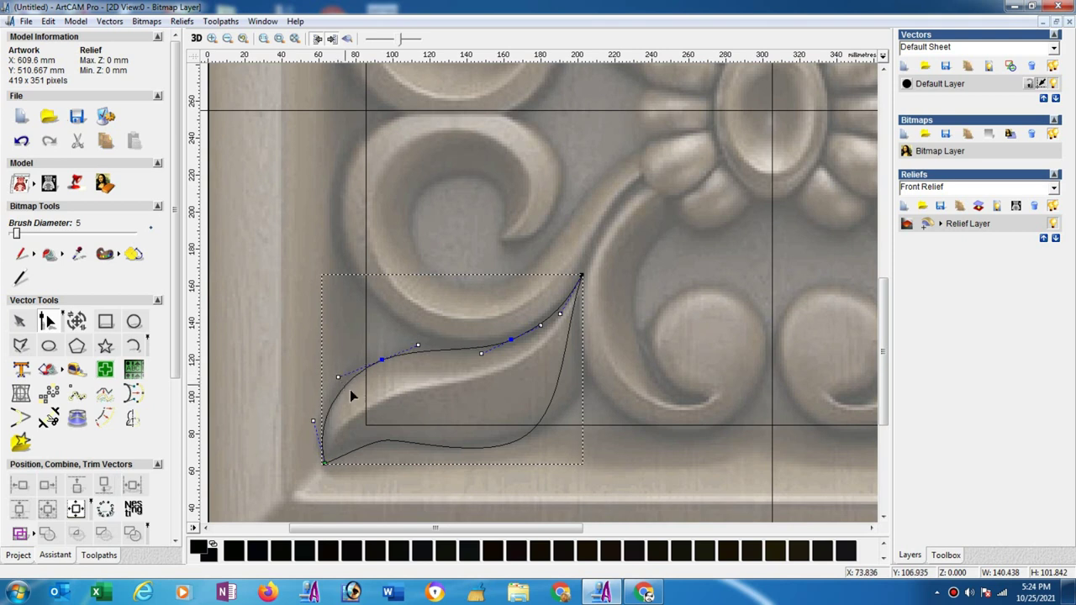
Fit the leaf outline's lower and right edges to the carved leaf
left_click(387, 438)
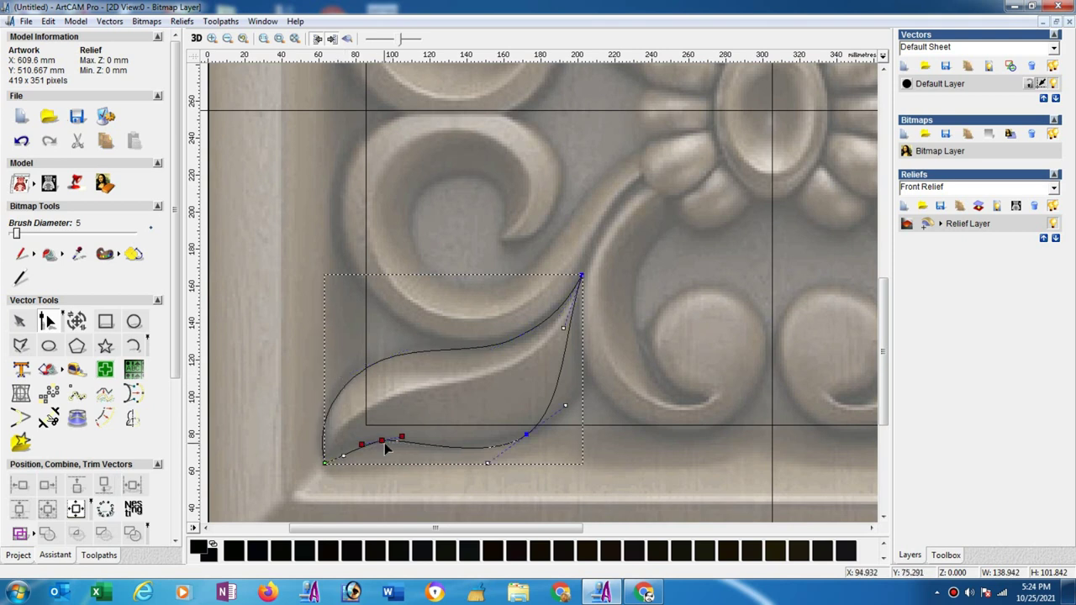
left_click_drag(385, 446, 387, 450)
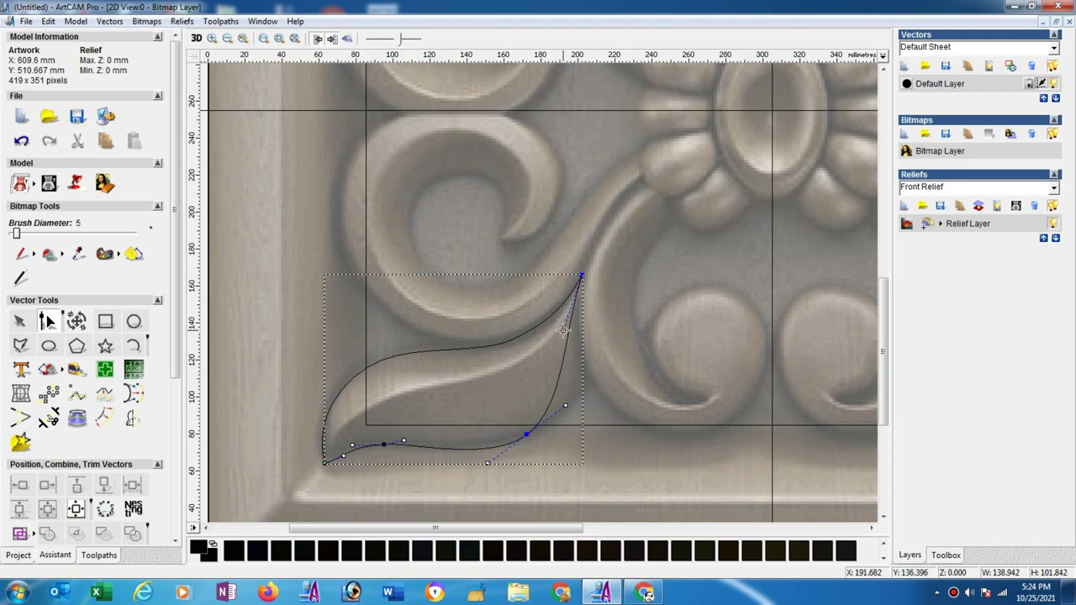
left_click_drag(575, 357, 591, 373)
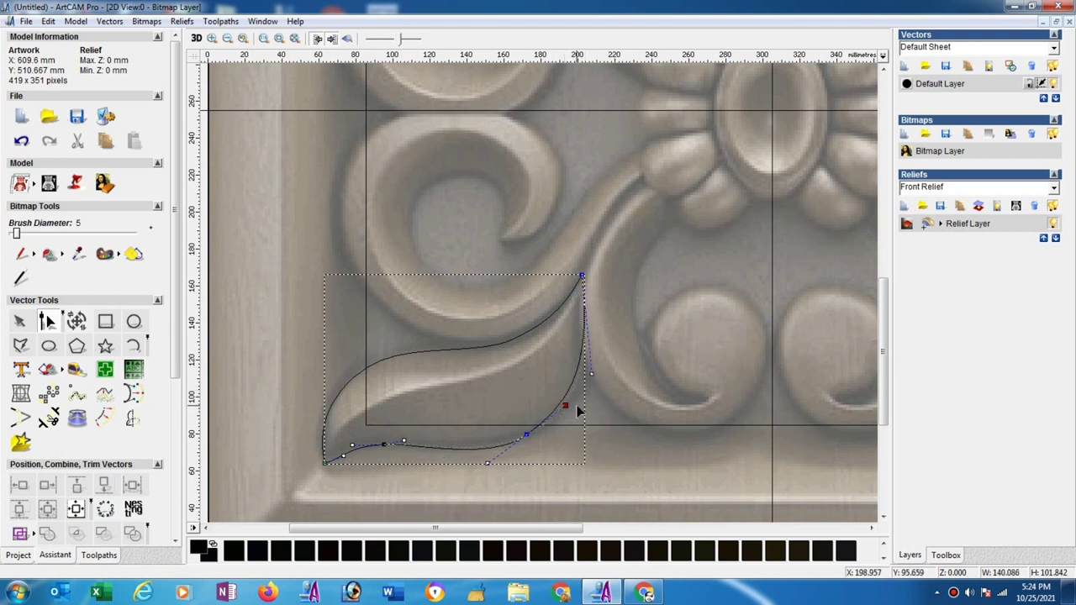
left_click_drag(576, 406, 576, 406)
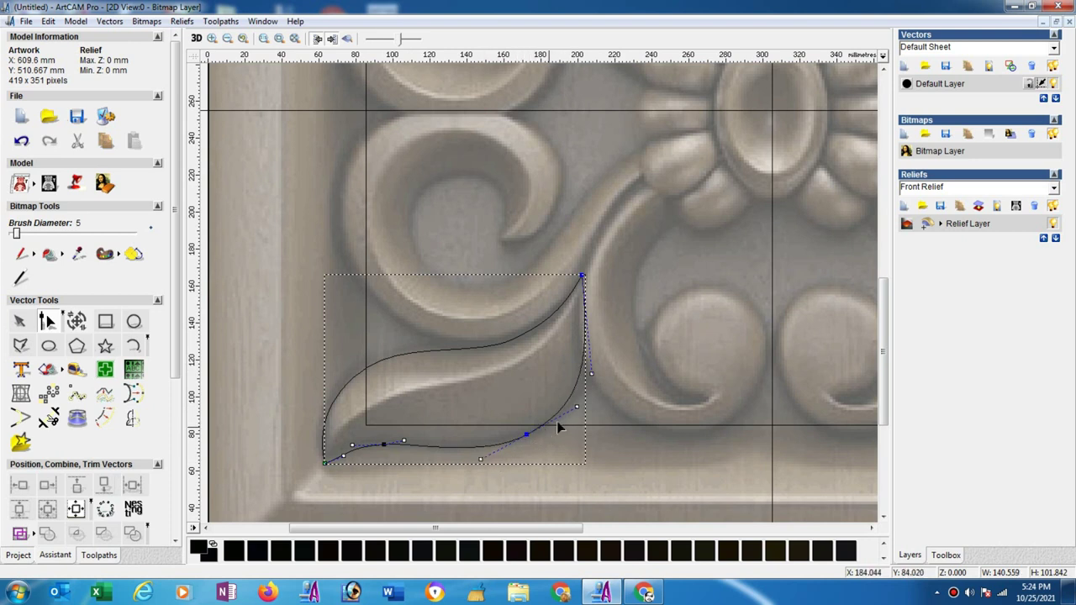
left_click_drag(576, 407, 594, 393)
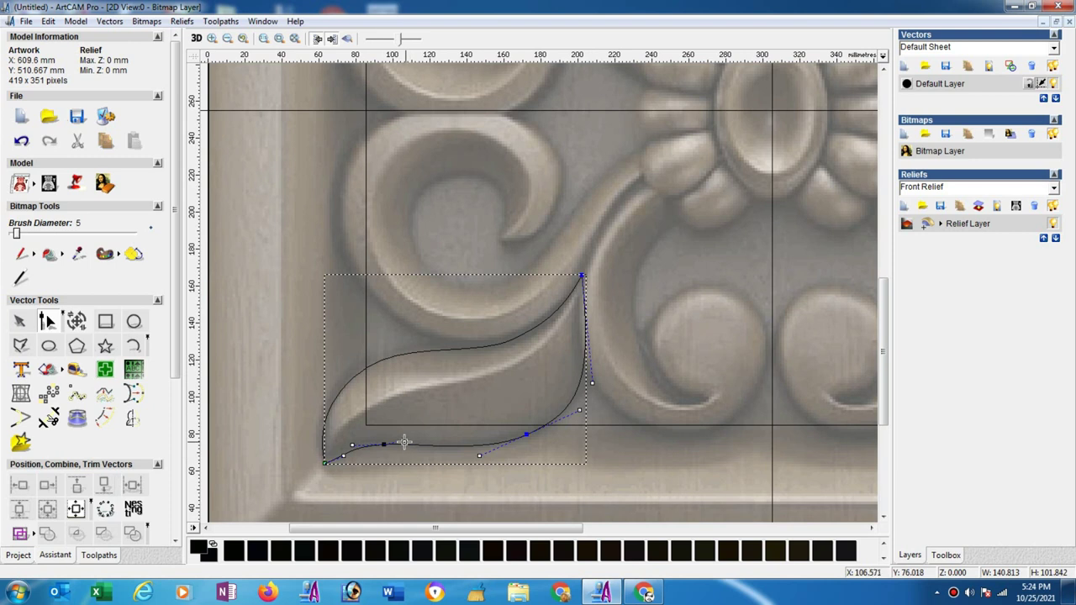
left_click_drag(411, 443, 346, 452)
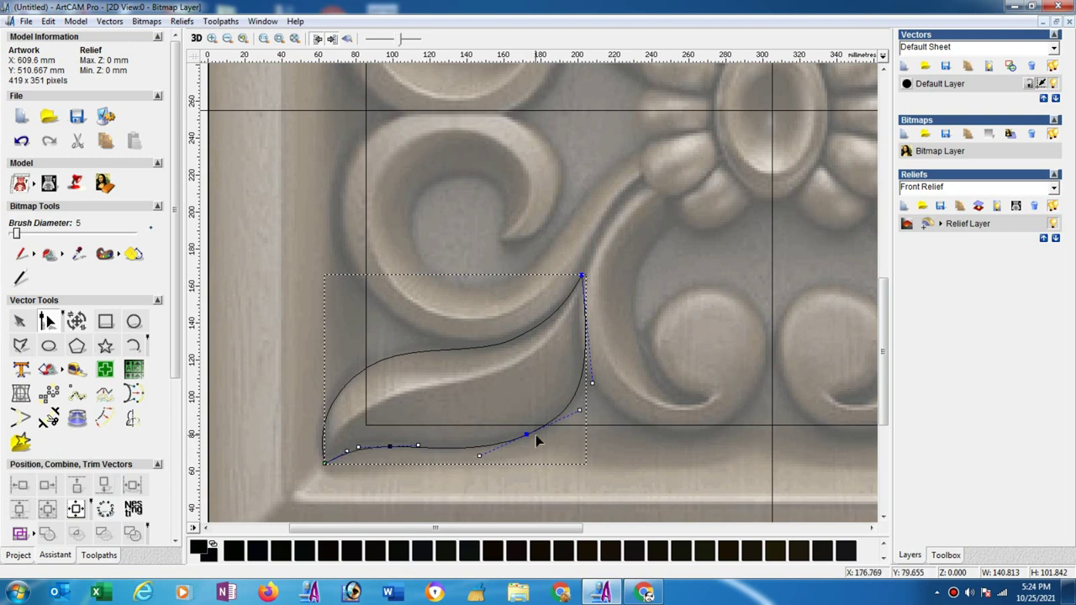
Draw an open polyline from the scroll's centre around its outer edge and up the stem to the flower
left_click(514, 391)
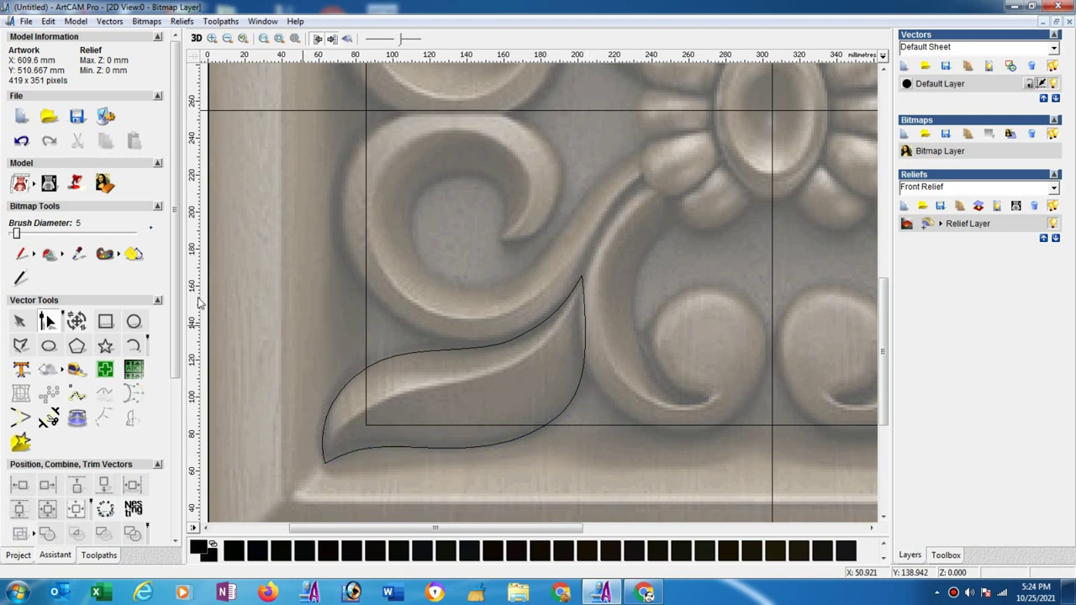
left_click(21, 347)
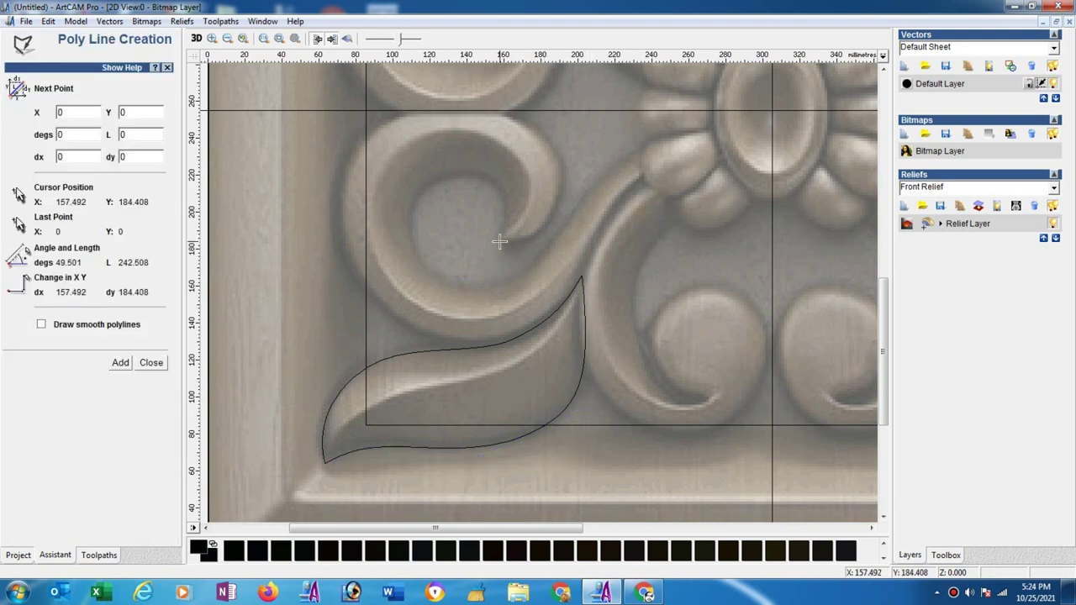
left_click(498, 240)
left_click(557, 160)
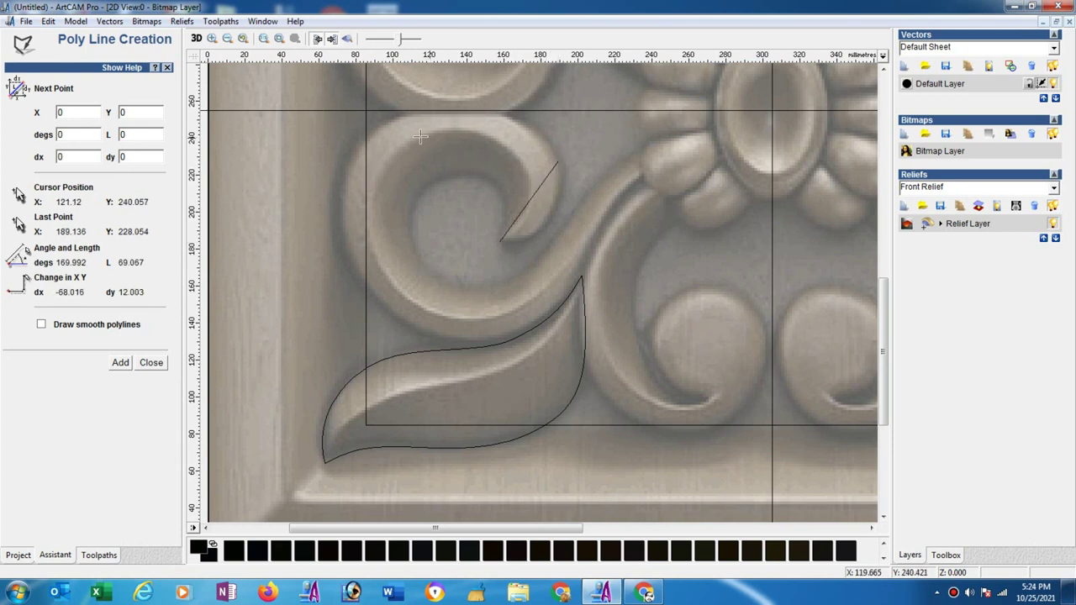
left_click(338, 194)
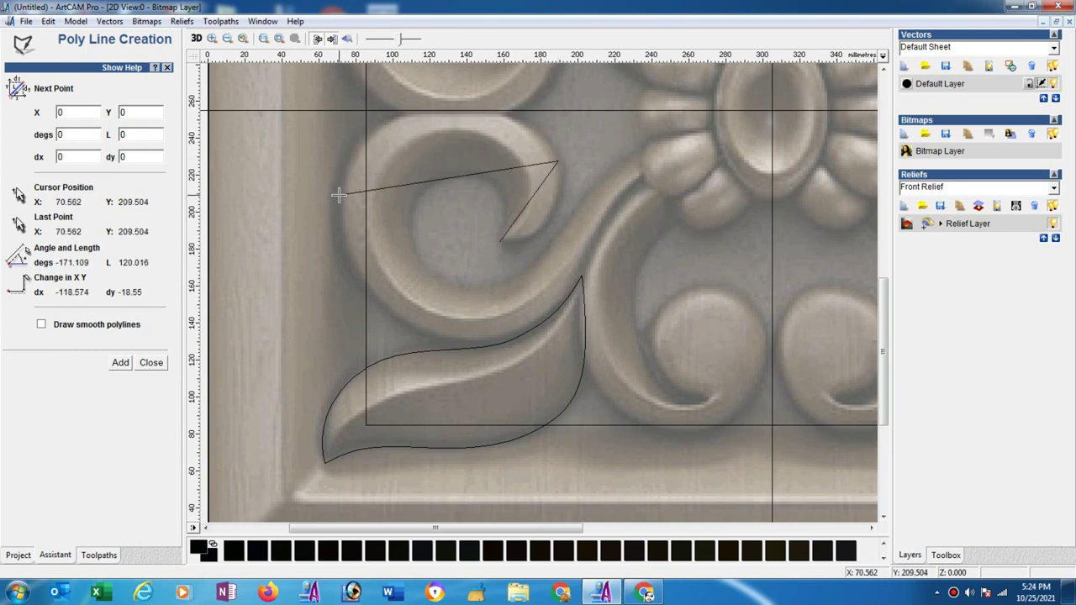
left_click(512, 343)
left_click(626, 199)
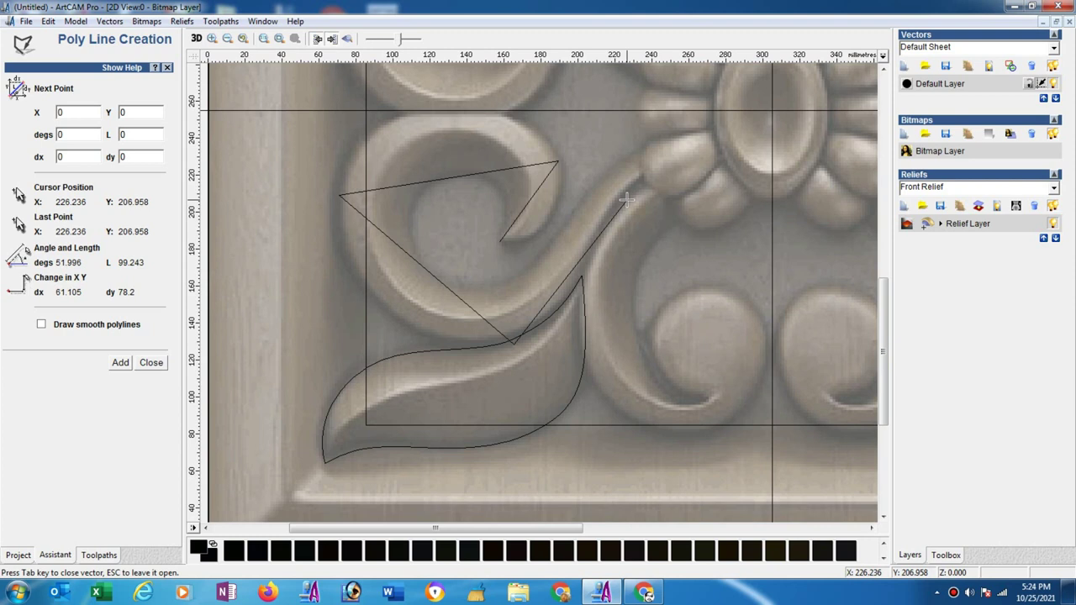
left_click(691, 168)
key("Escape")
Smooth the polyline, delete the extra node near the leaf tip, and curve the stem toward the flower
left_click(46, 320)
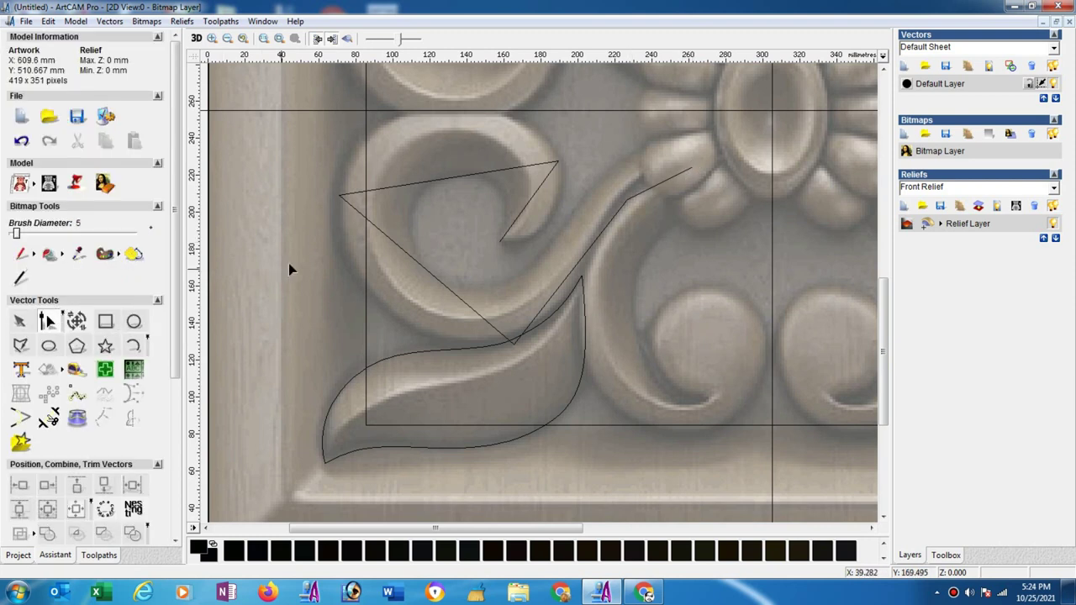
left_click(397, 243)
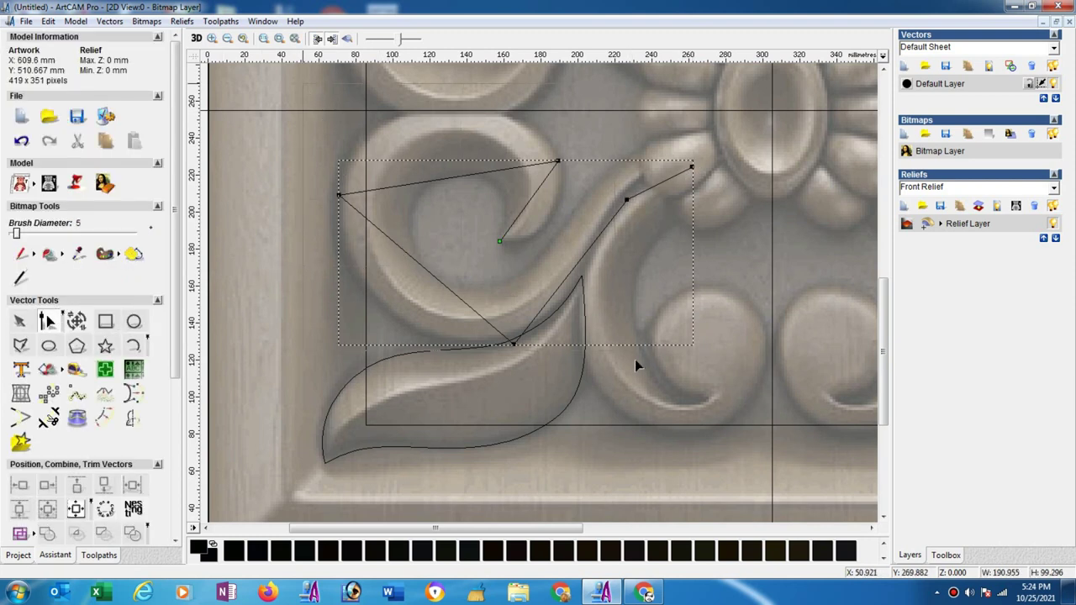
key("s")
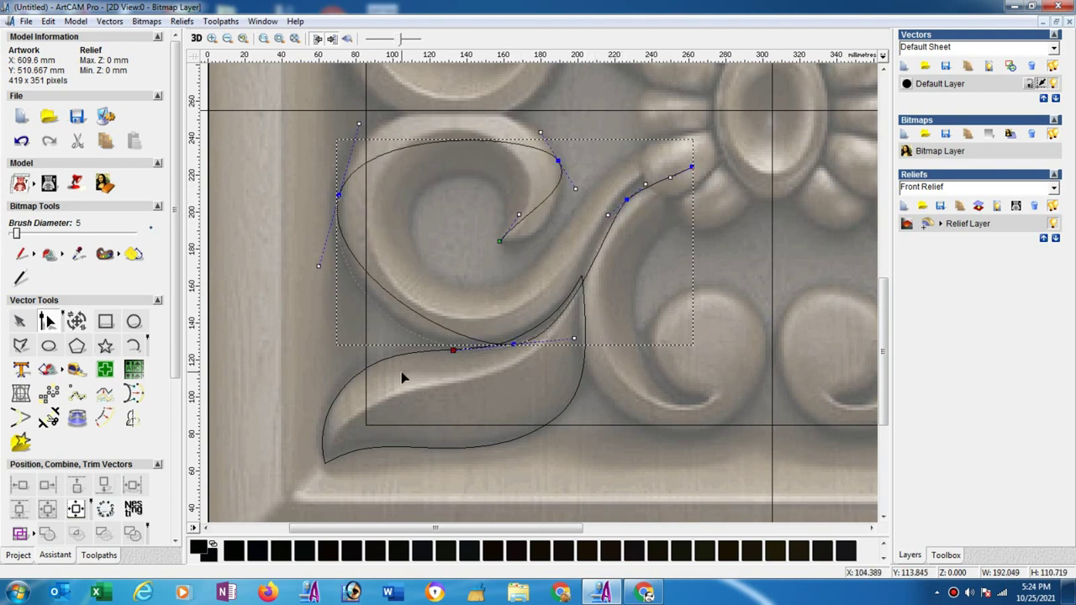
key("Delete")
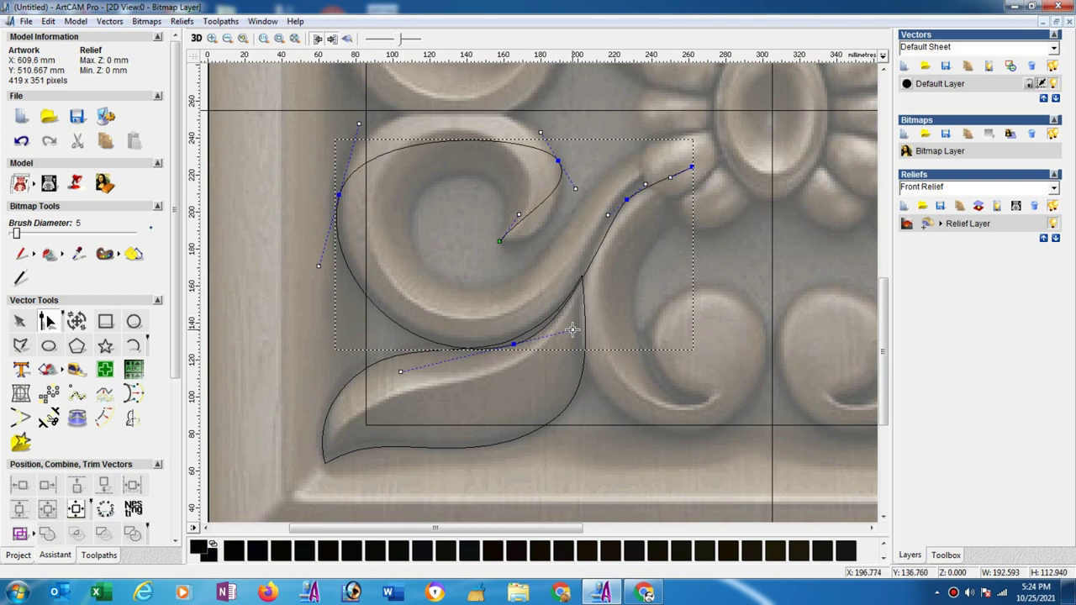
left_click_drag(572, 329, 585, 320)
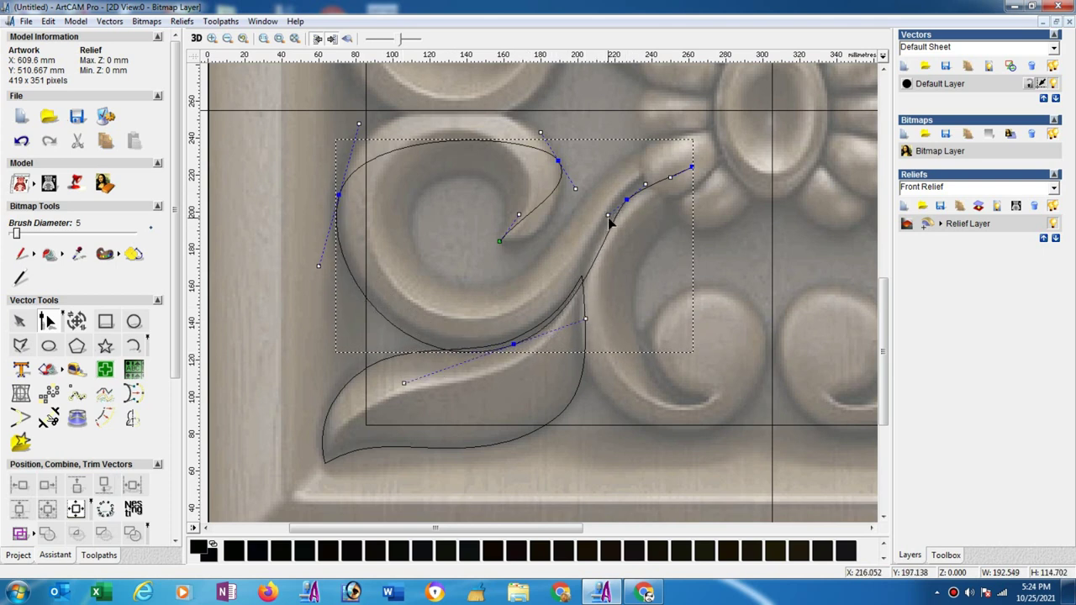
left_click_drag(609, 218, 588, 239)
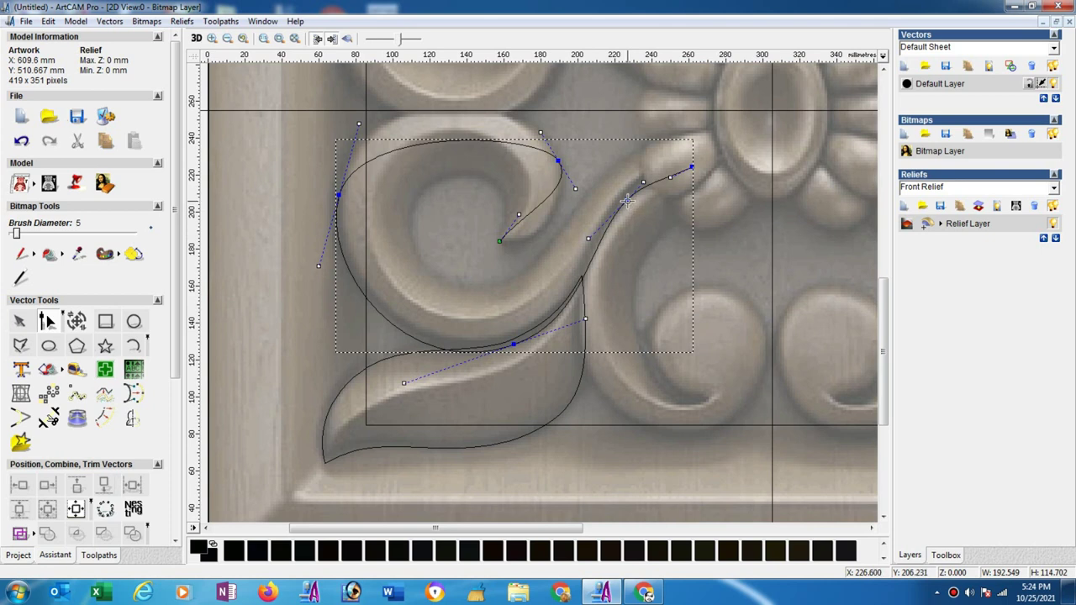
left_click_drag(627, 200, 625, 206)
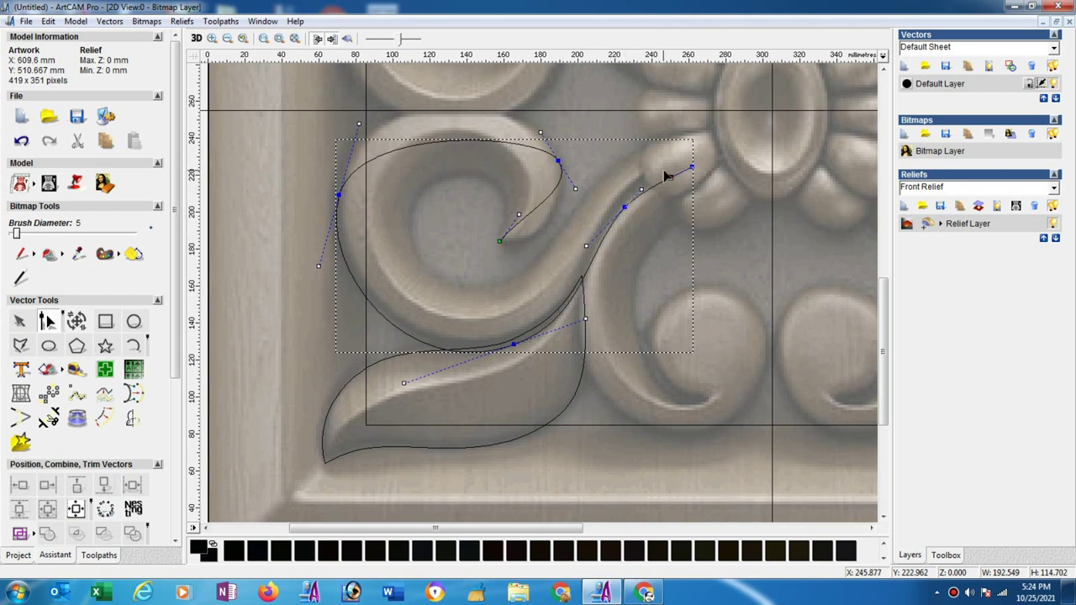
key("b")
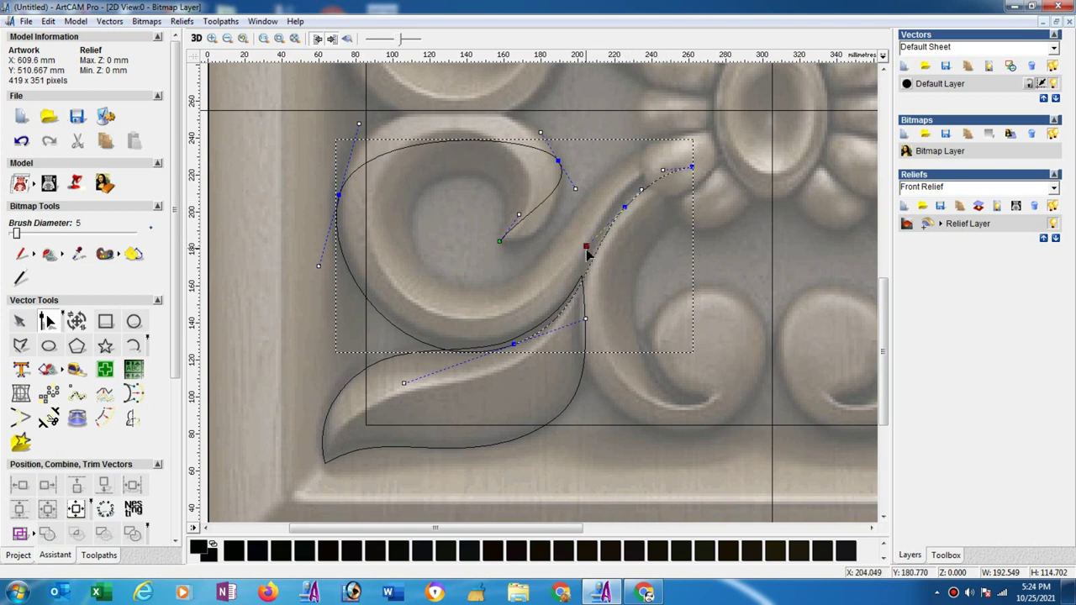
left_click_drag(587, 249, 585, 252)
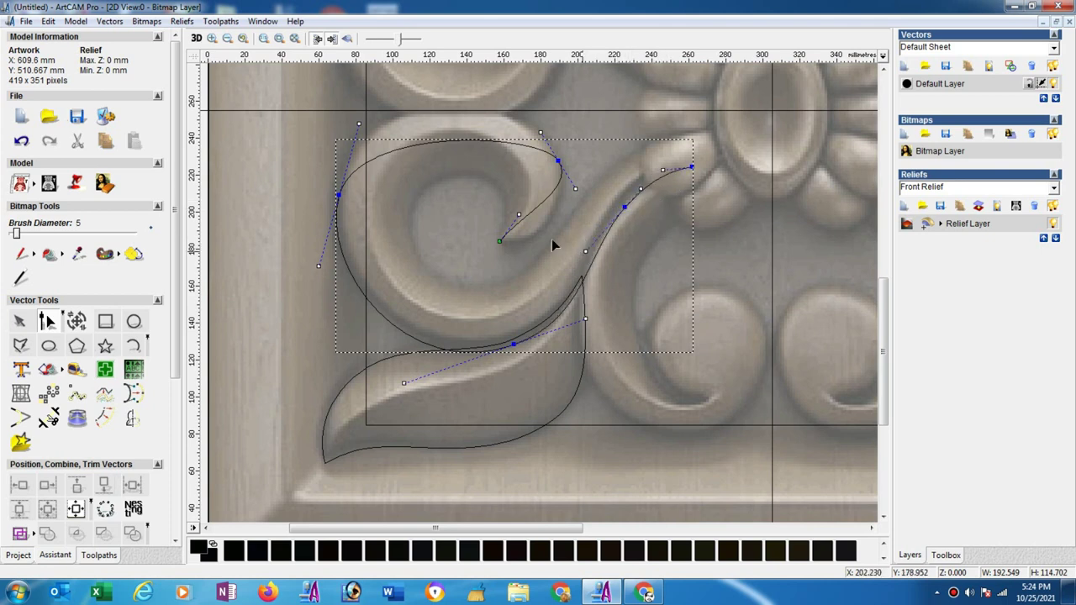
Fit the scroll's top, left and inner-curl arcs to the carving
left_click_drag(542, 130, 515, 97)
left_click(359, 124)
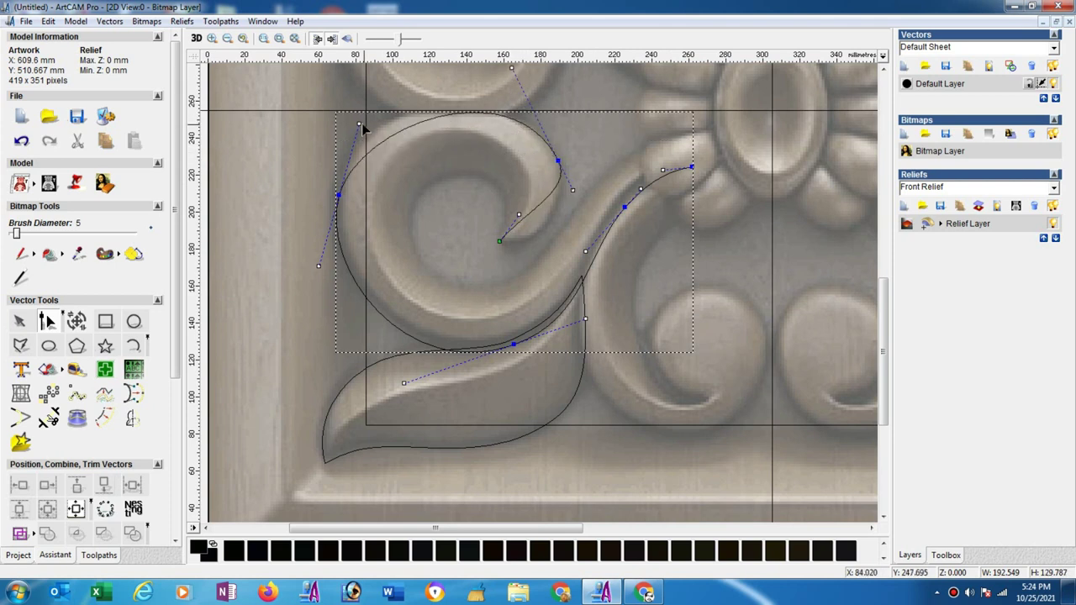
left_click_drag(359, 124, 351, 93)
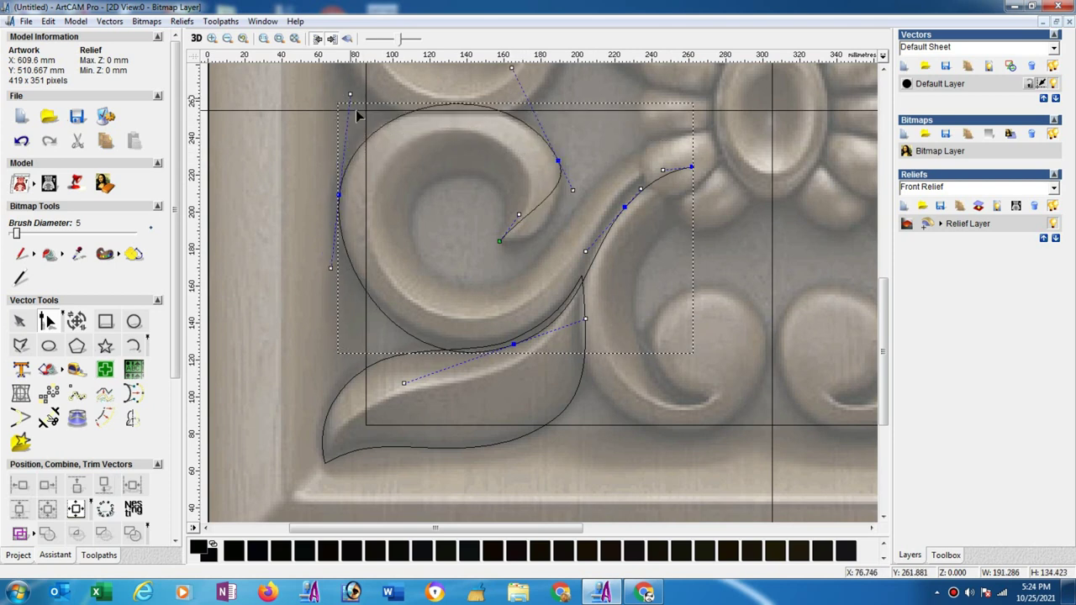
left_click_drag(332, 269, 321, 279)
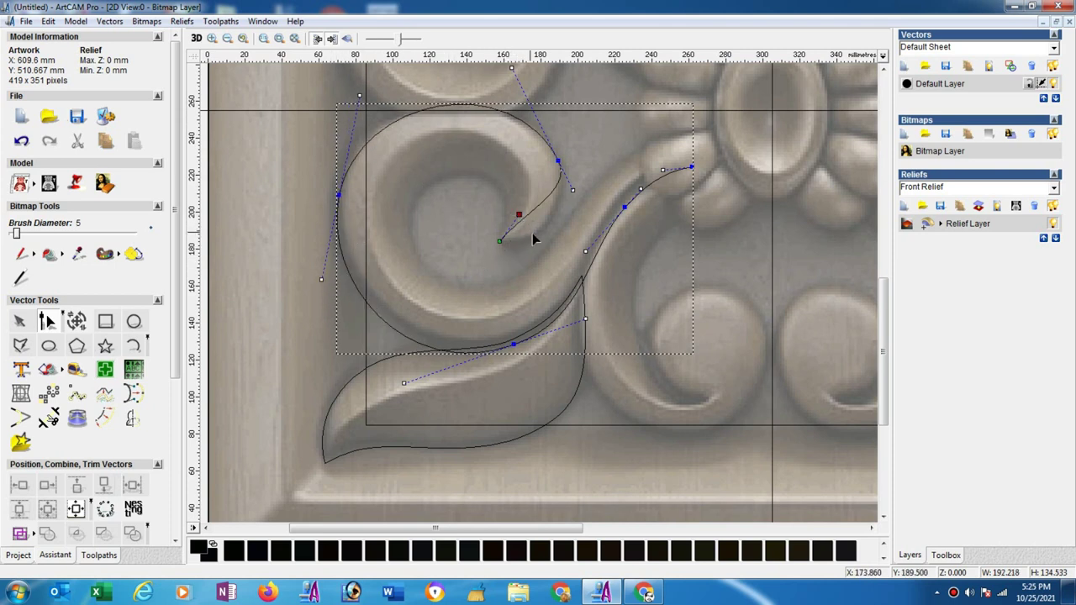
left_click_drag(519, 215, 552, 248)
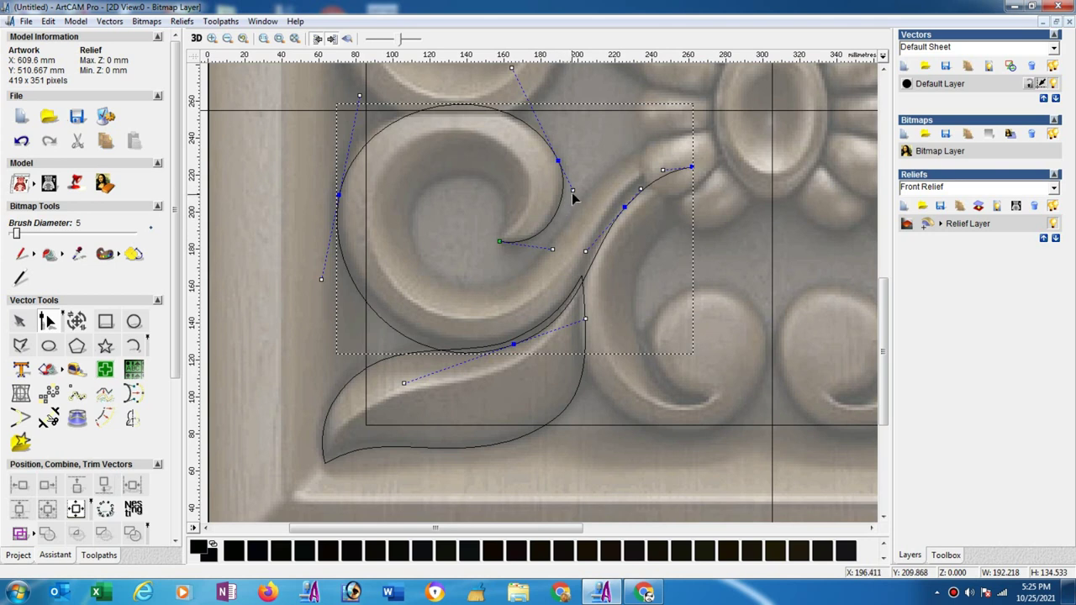
left_click_drag(572, 190, 574, 202)
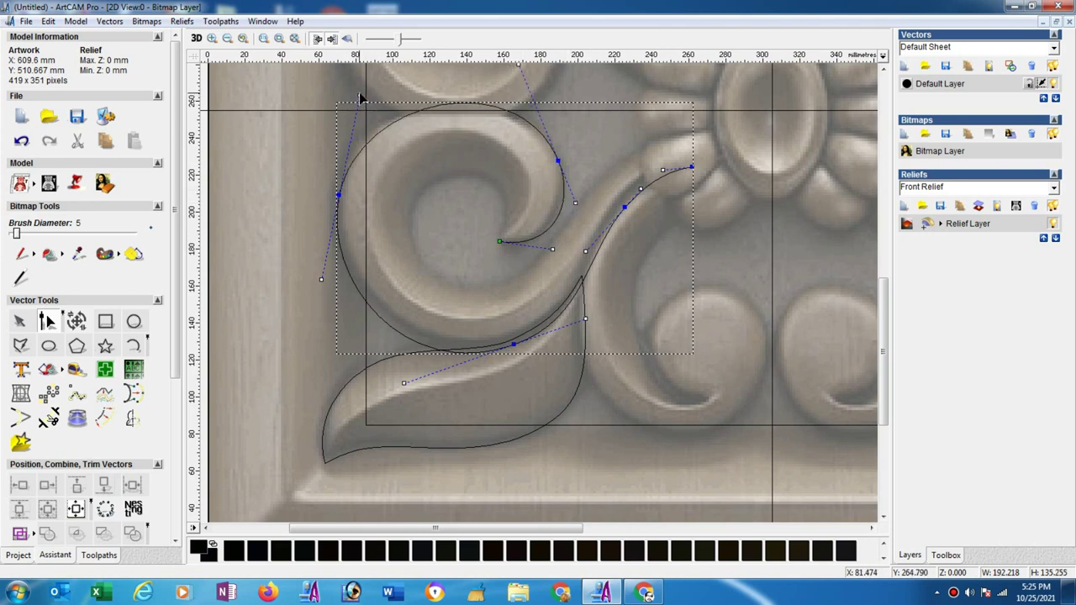
left_click_drag(353, 95, 348, 90)
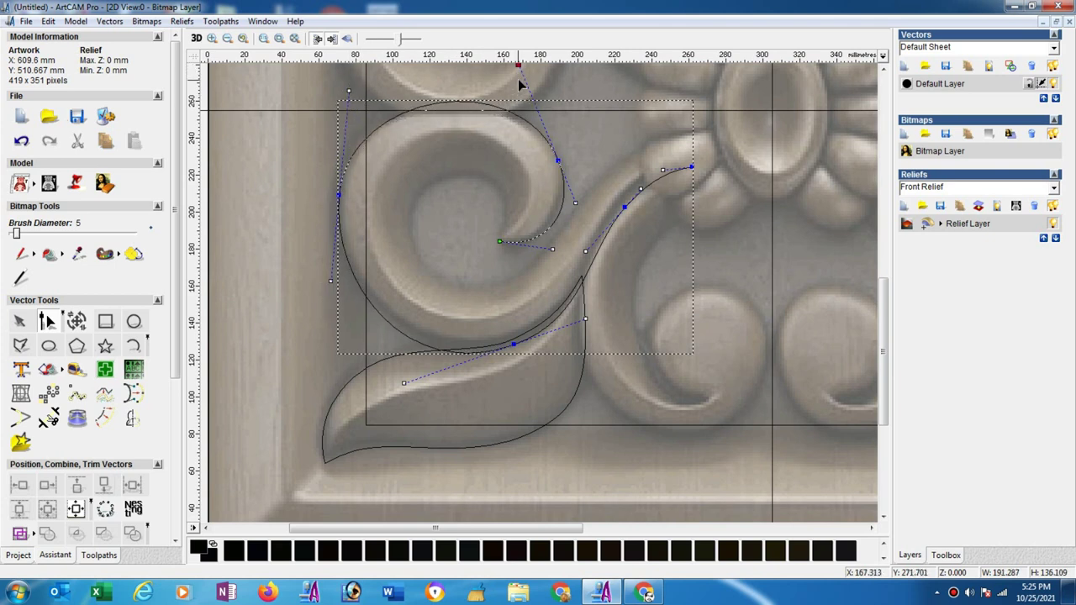
left_click_drag(519, 81, 488, 95)
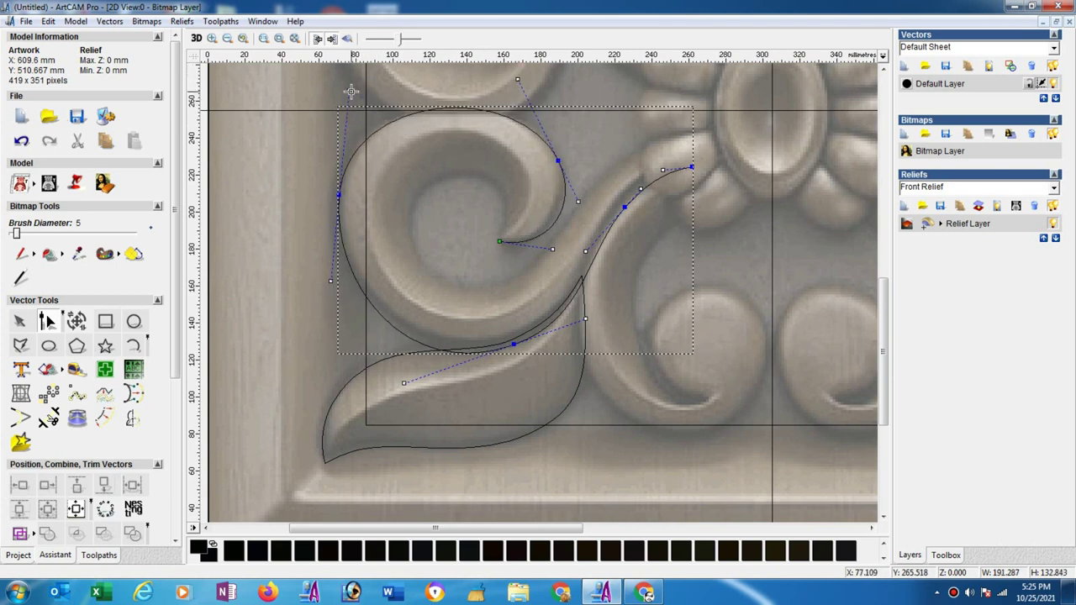
left_click_drag(353, 89, 357, 81)
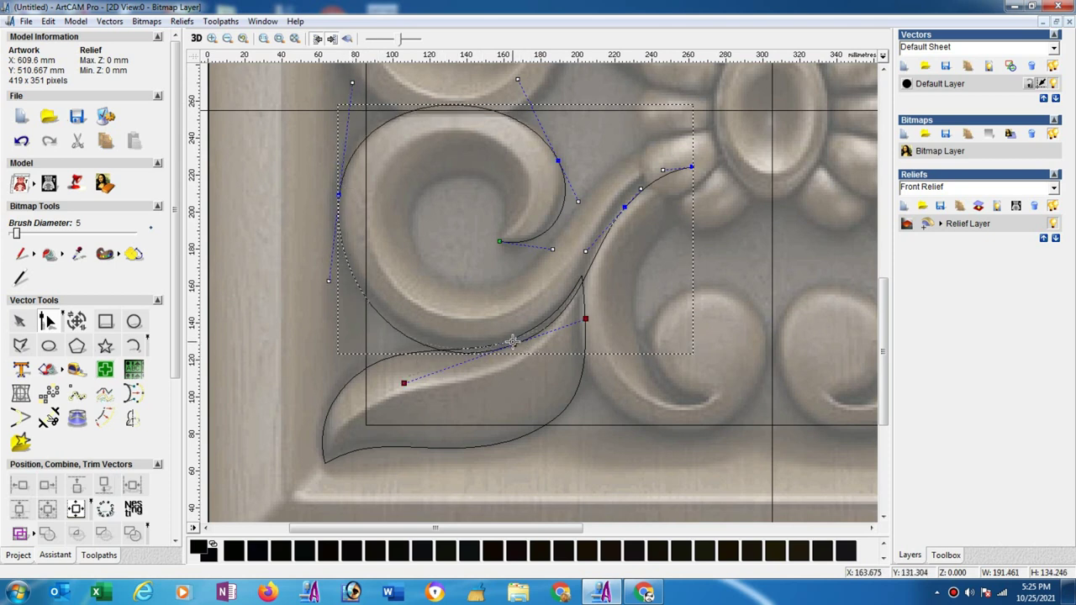
left_click_drag(514, 341, 510, 340)
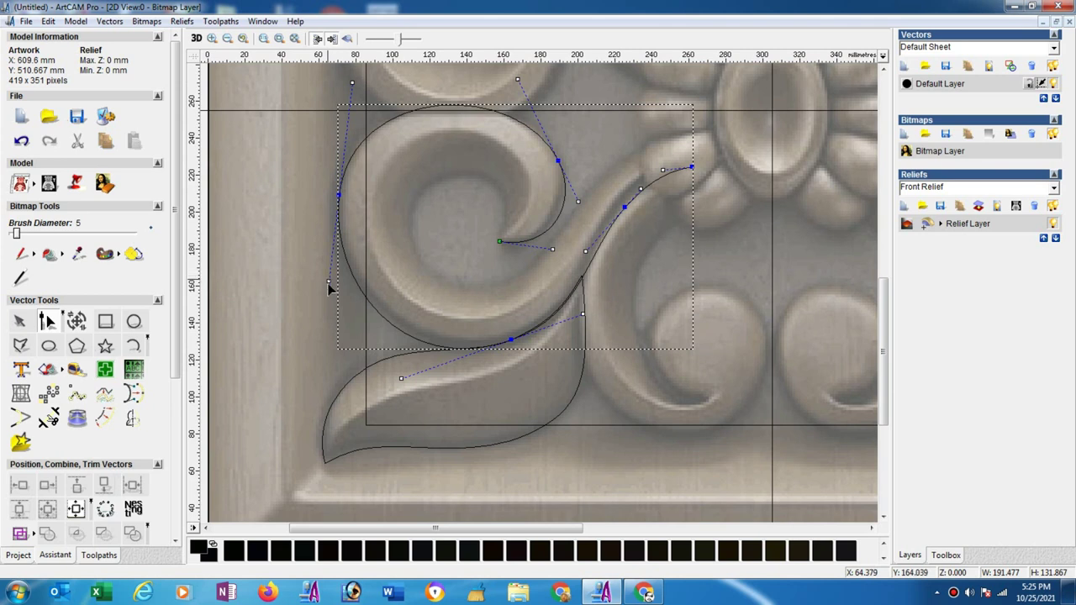
left_click_drag(328, 282, 325, 282)
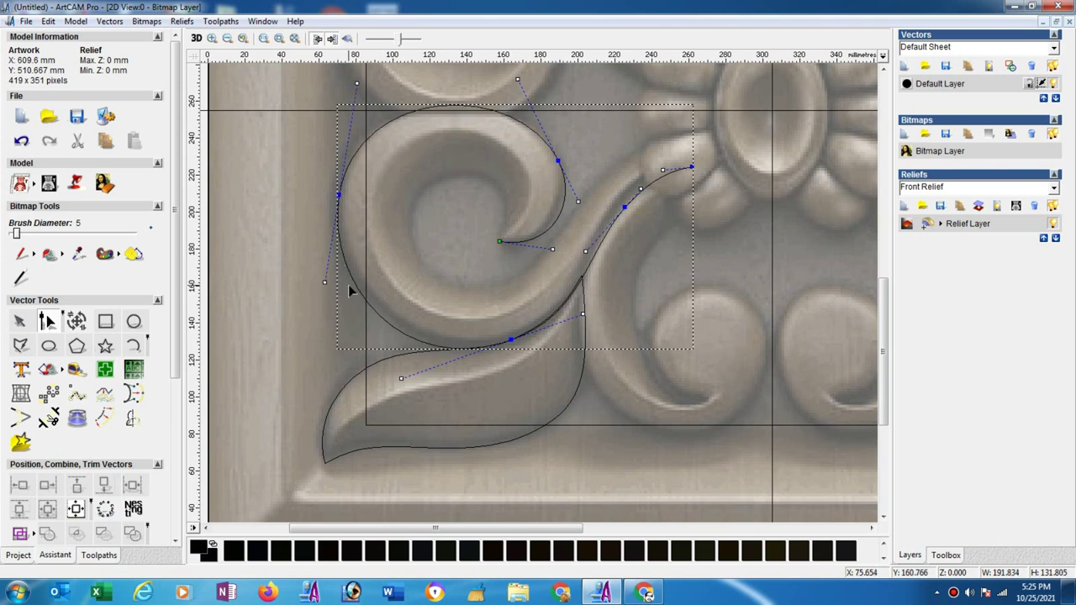
Trace a five-point polyline from the scroll's centre out to the flower's edge
left_click(21, 345)
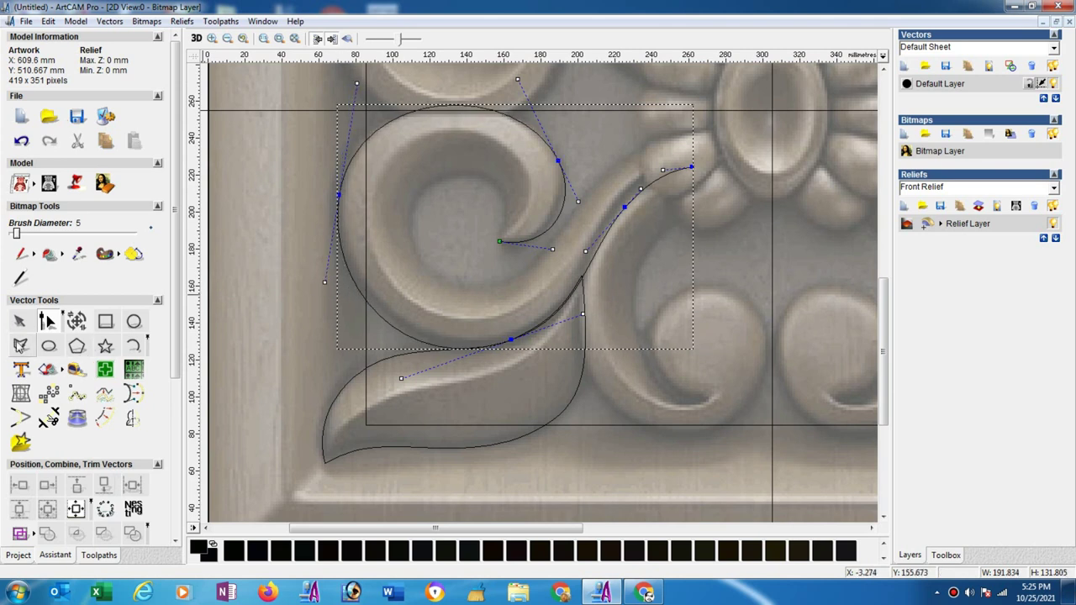
left_click(496, 242)
left_click(438, 181)
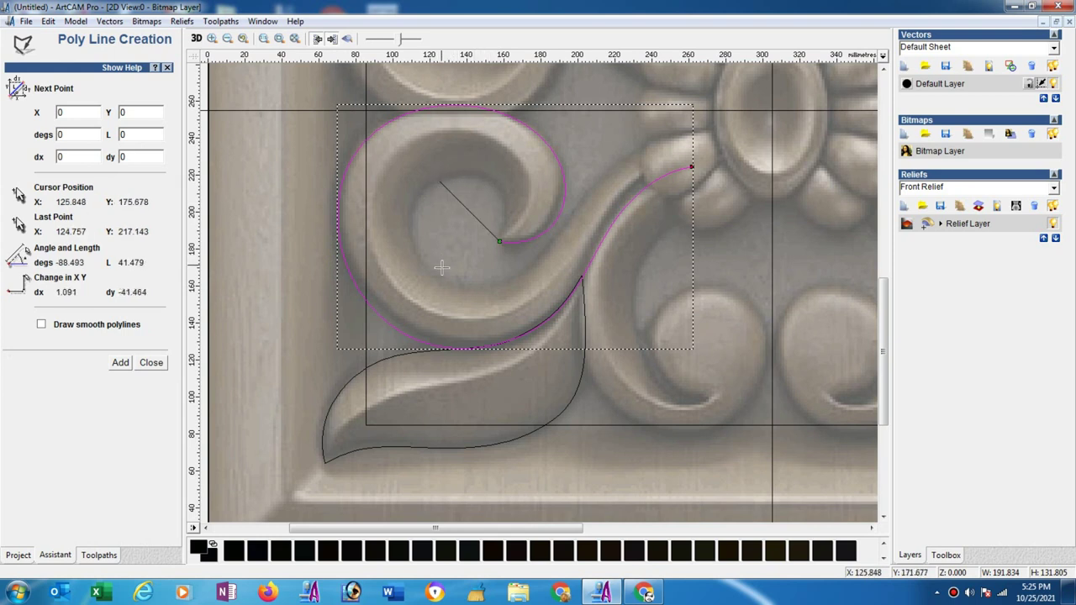
left_click(466, 287)
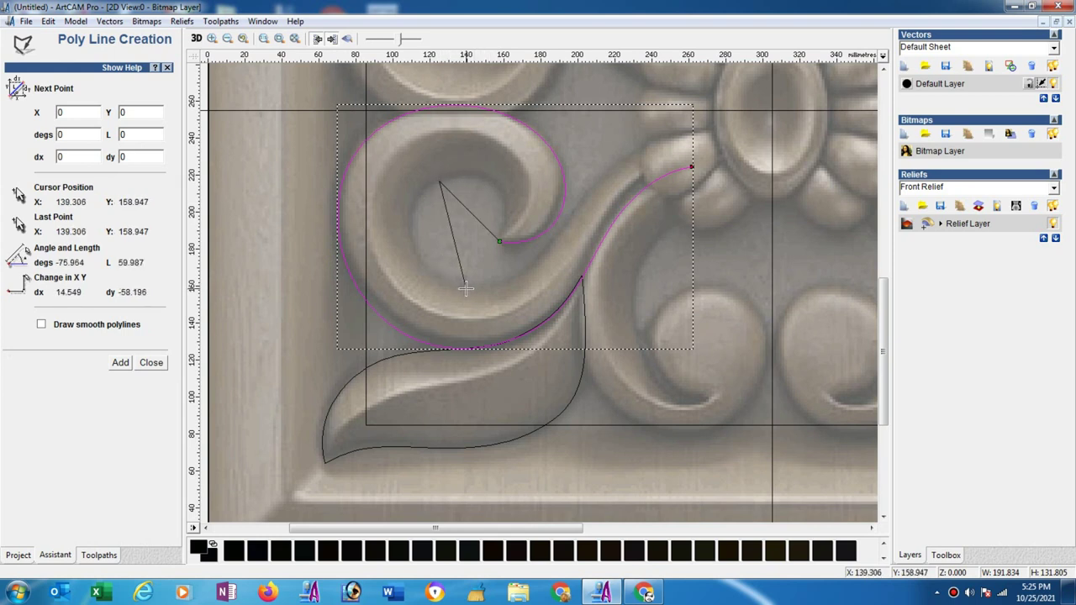
left_click(610, 168)
left_click(691, 145)
key("Escape")
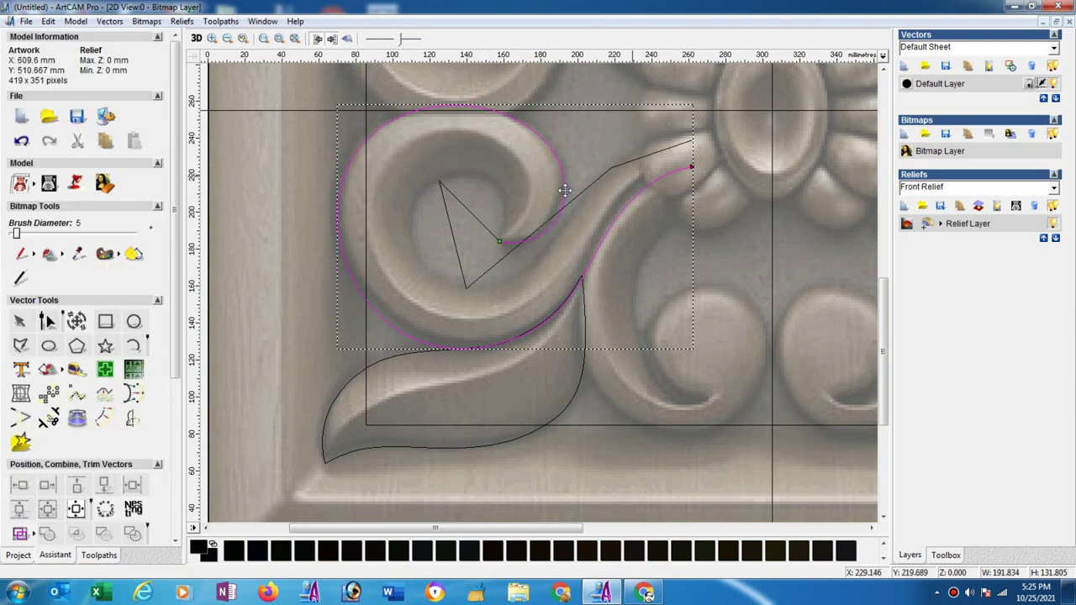
Convert the polyline's corner nodes to Bezier spans and pull its end toward the flower
left_click(47, 320)
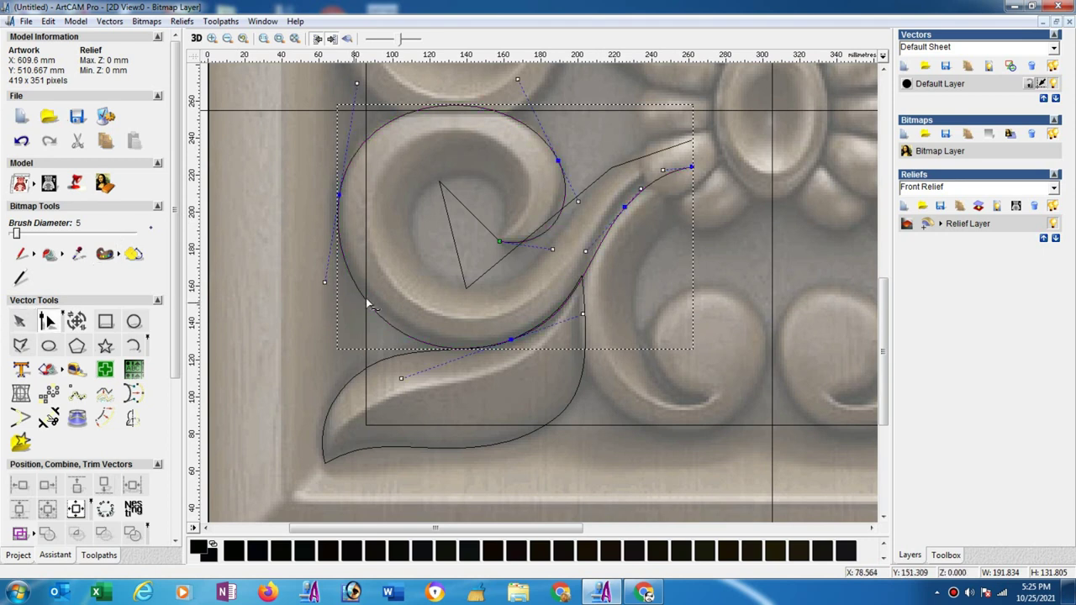
left_click(467, 283)
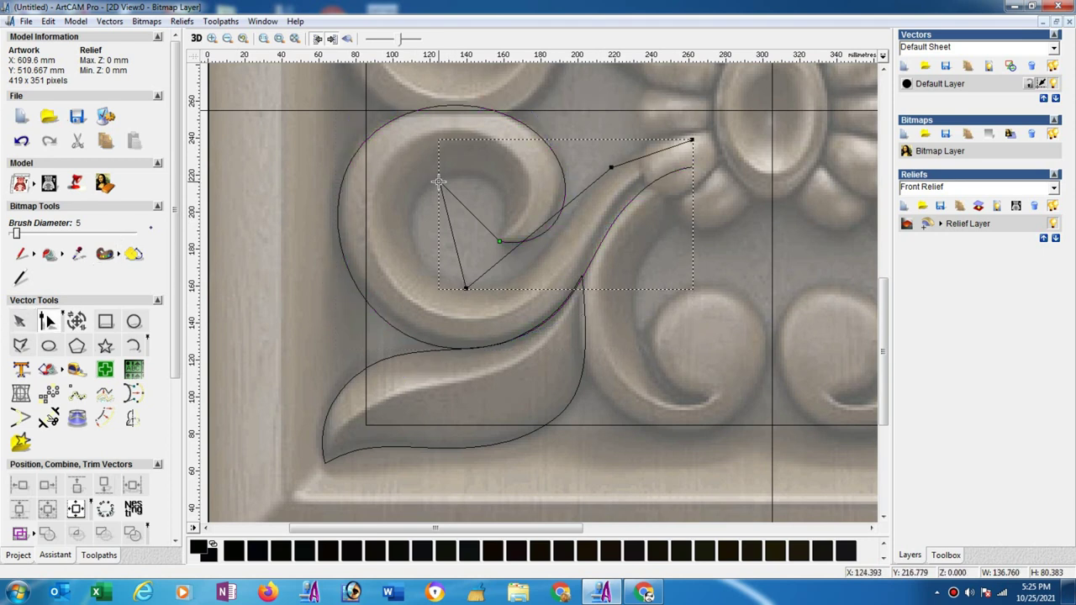
left_click(437, 182)
left_click(465, 288, "shift")
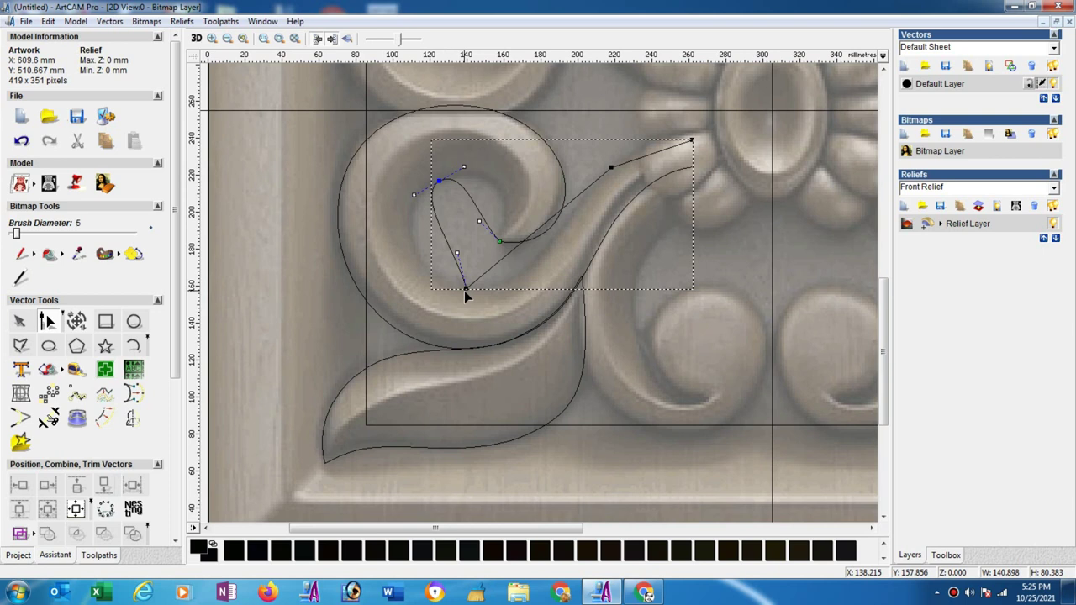
key("b")
left_click(611, 167)
key("b")
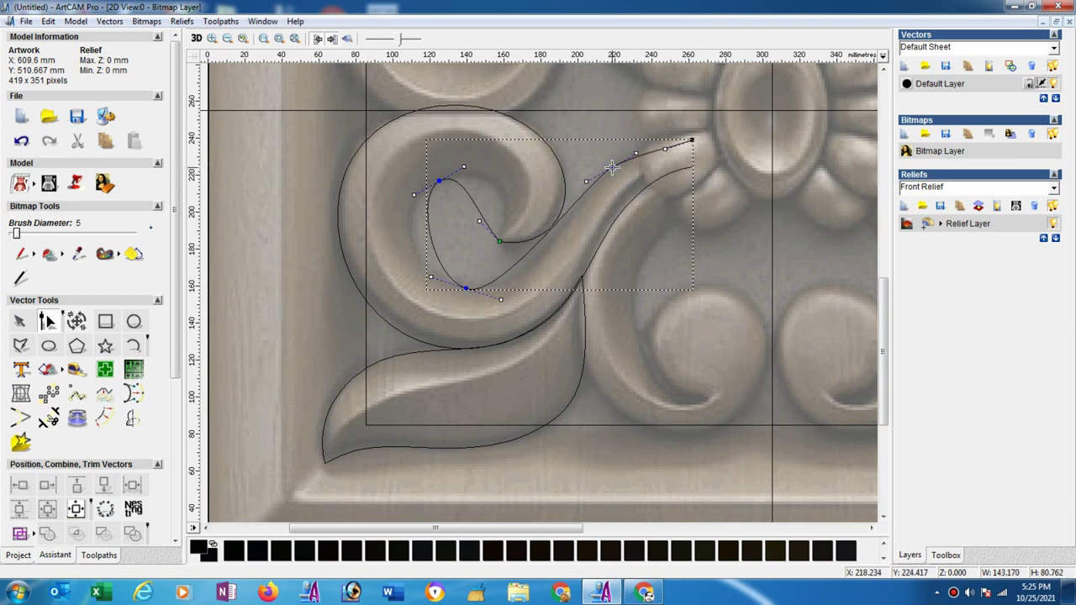
left_click_drag(665, 150, 661, 136)
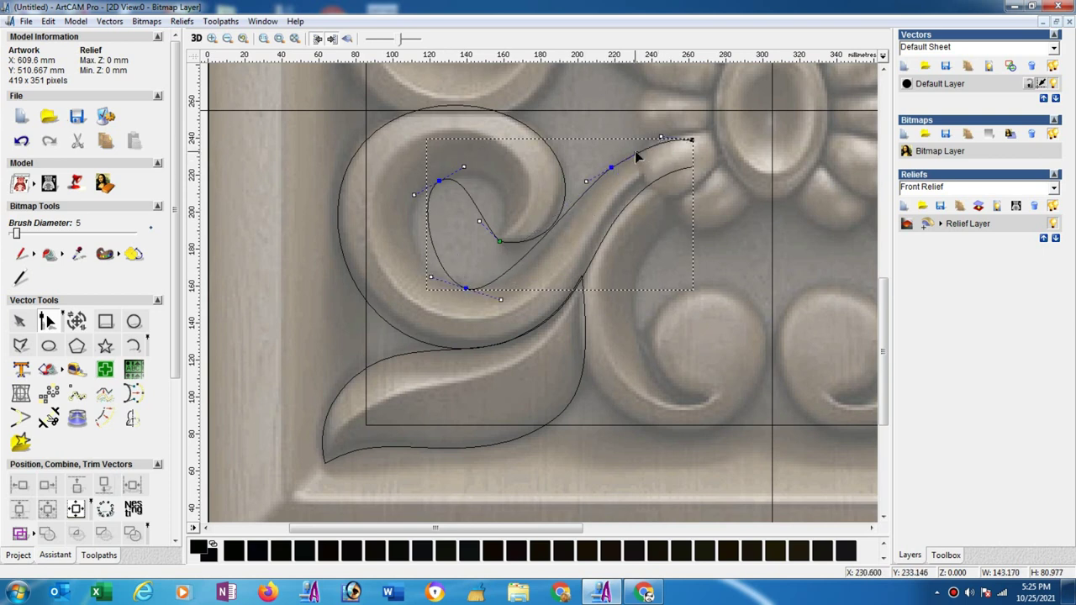
Drag the Bezier control handles so the curve hugs the scroll's inner curl
left_click(634, 154)
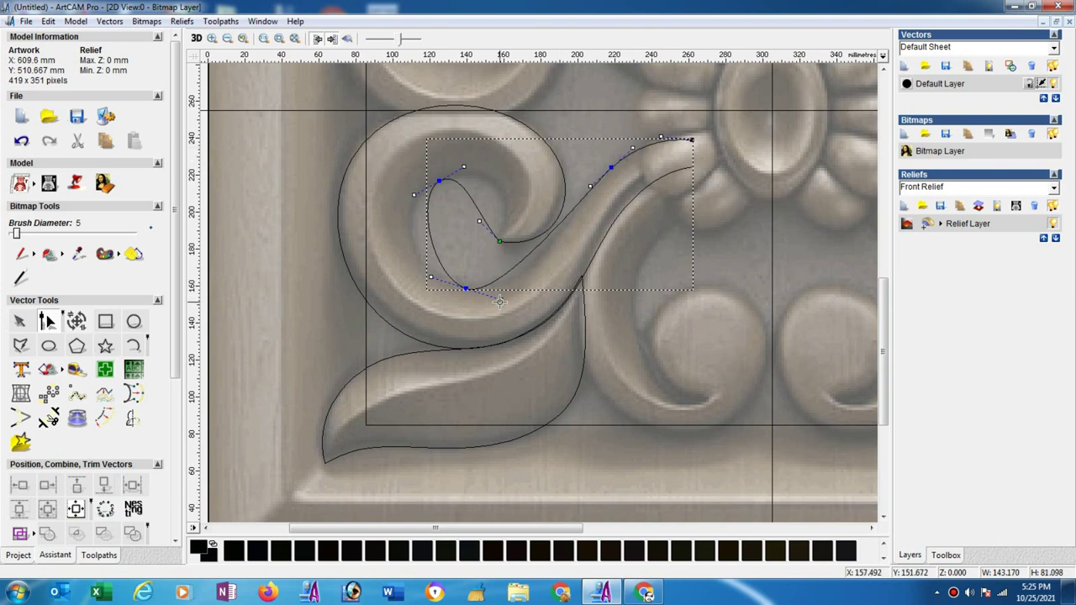
left_click_drag(531, 304, 528, 298)
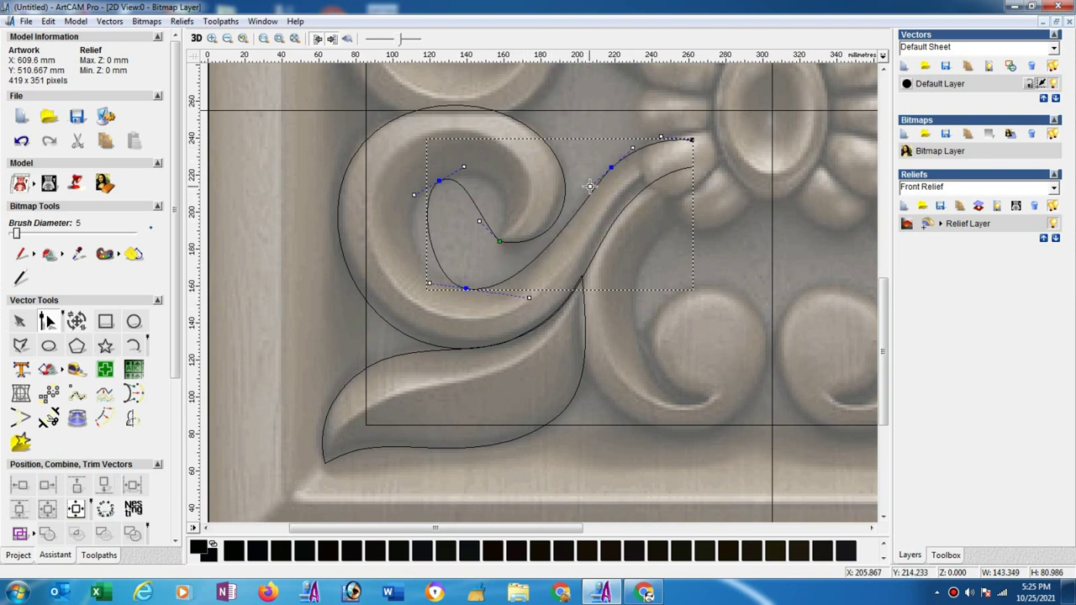
left_click_drag(590, 185, 573, 198)
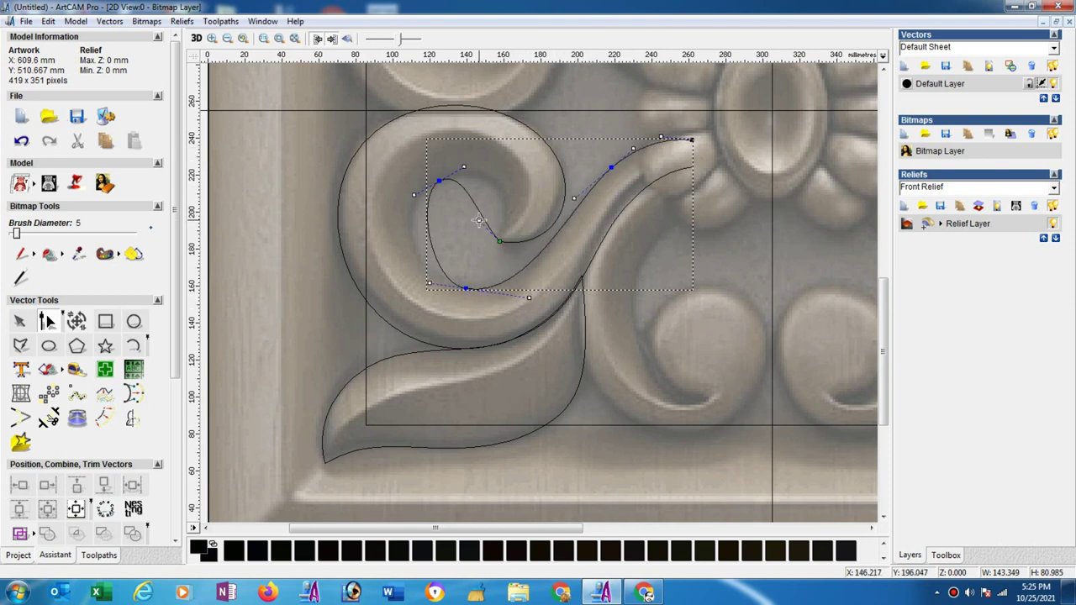
mouse_move(478, 220)
left_mouse_down()
mouse_move(518, 189)
mouse_move(474, 161)
left_mouse_up()
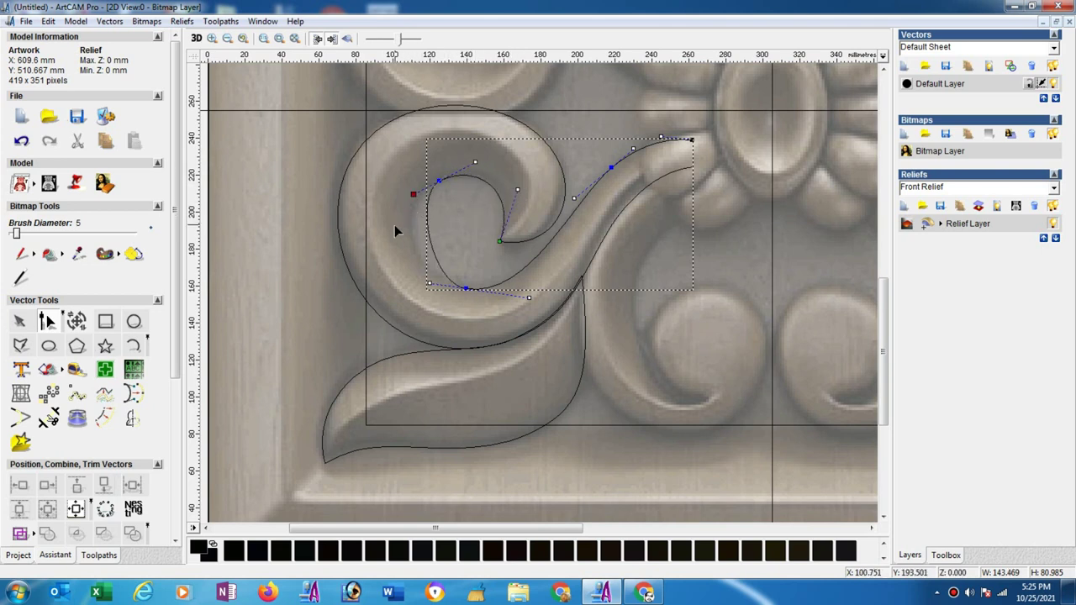
left_click_drag(394, 224, 388, 230)
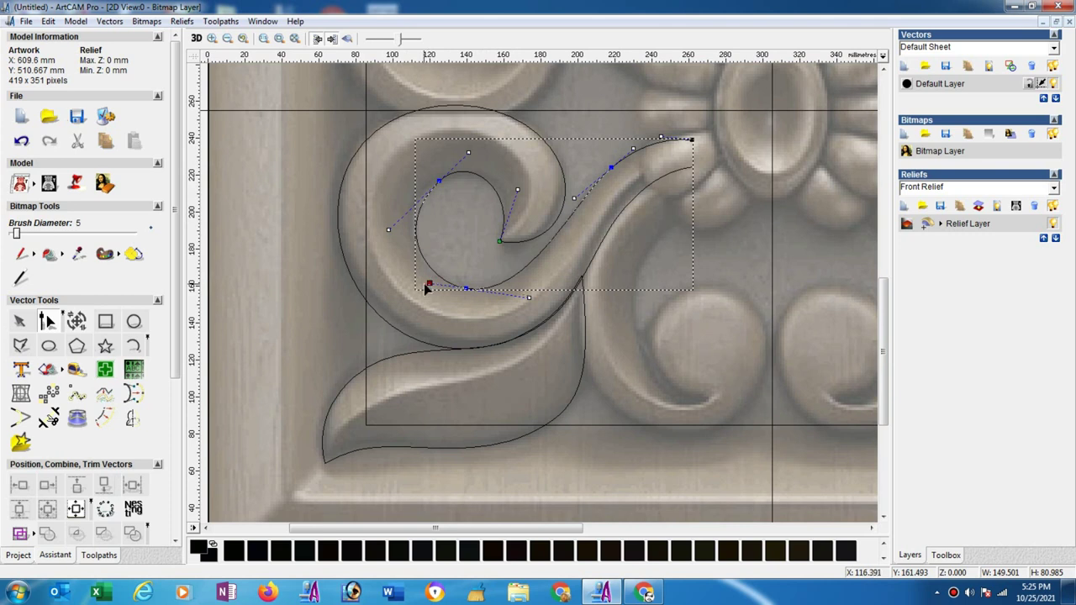
left_click_drag(428, 284, 423, 283)
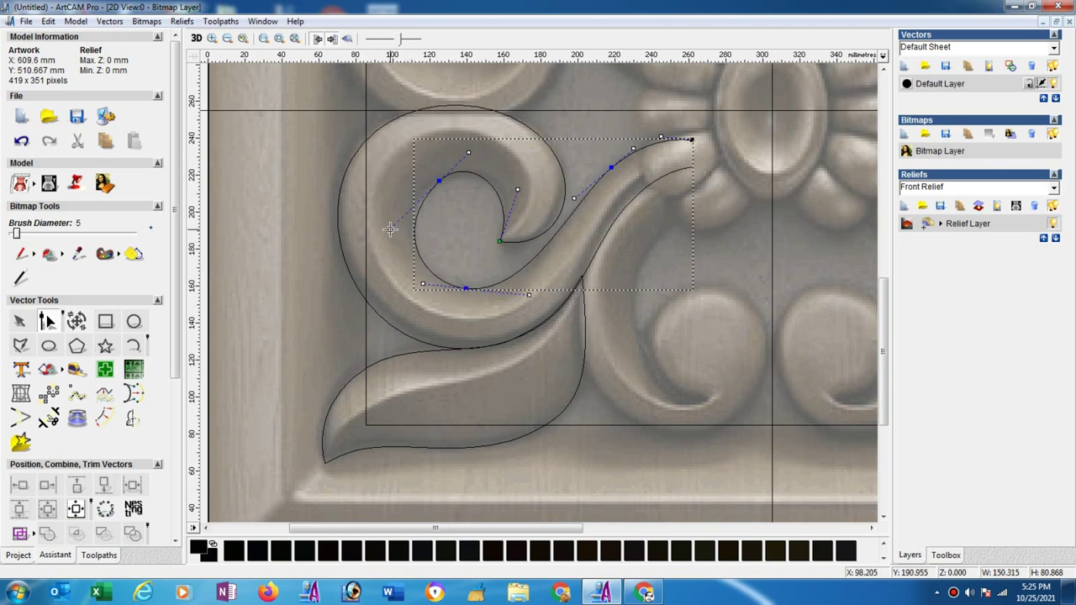
left_click_drag(390, 228, 384, 220)
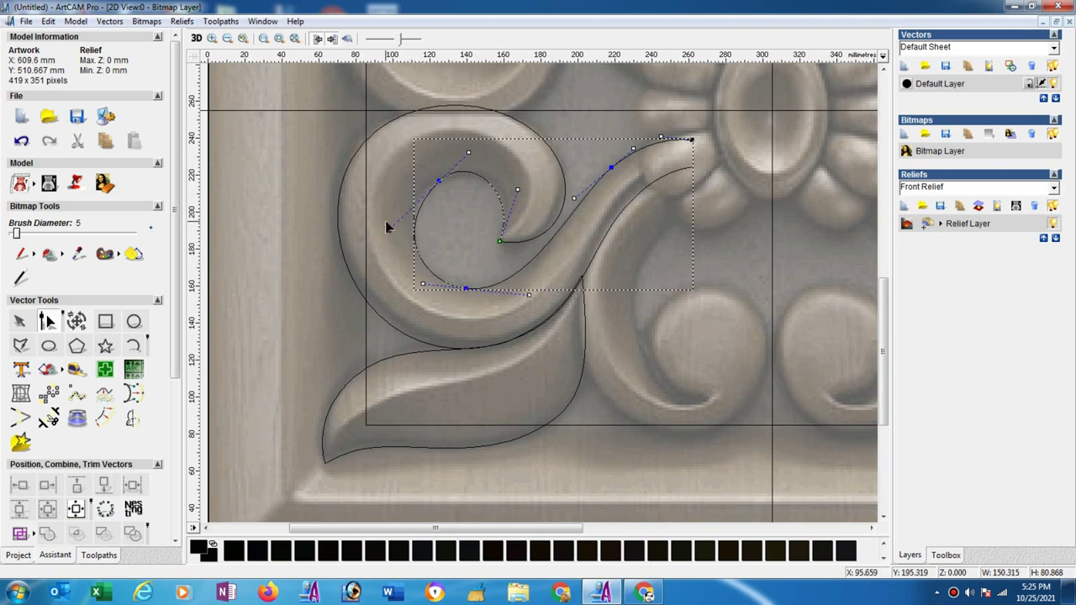
left_click(518, 190)
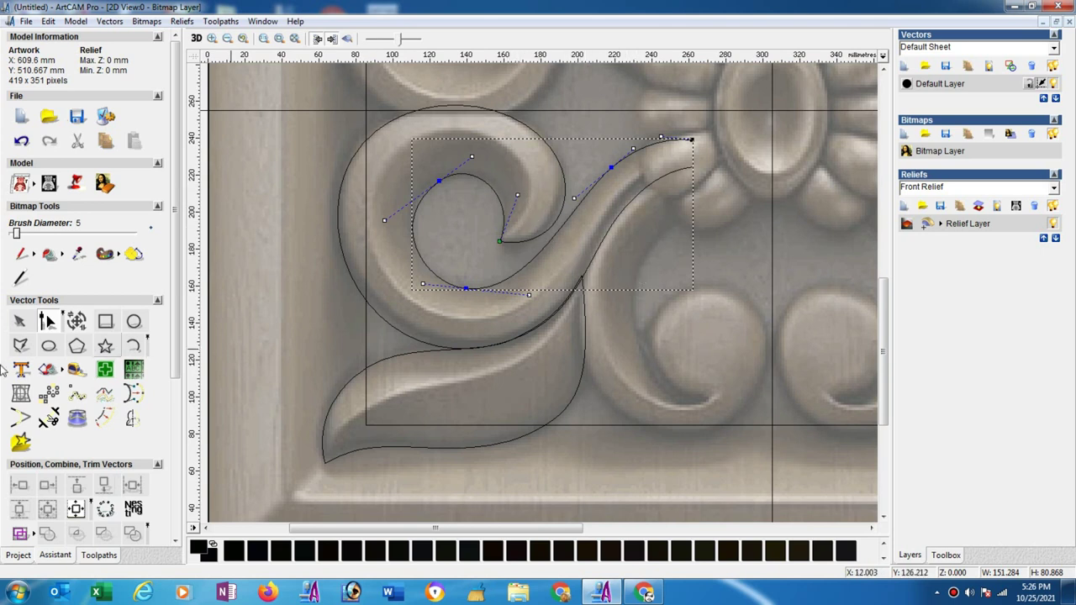
left_click(20, 346)
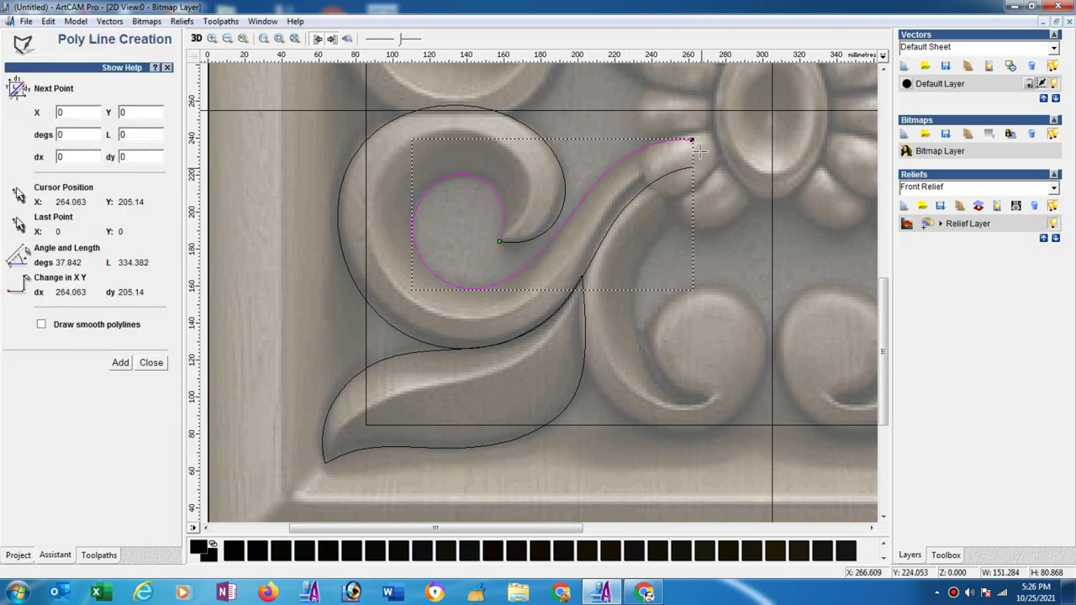
Draw a three-point polyline from the curve end near the flower around the boss's underside
left_click(693, 177)
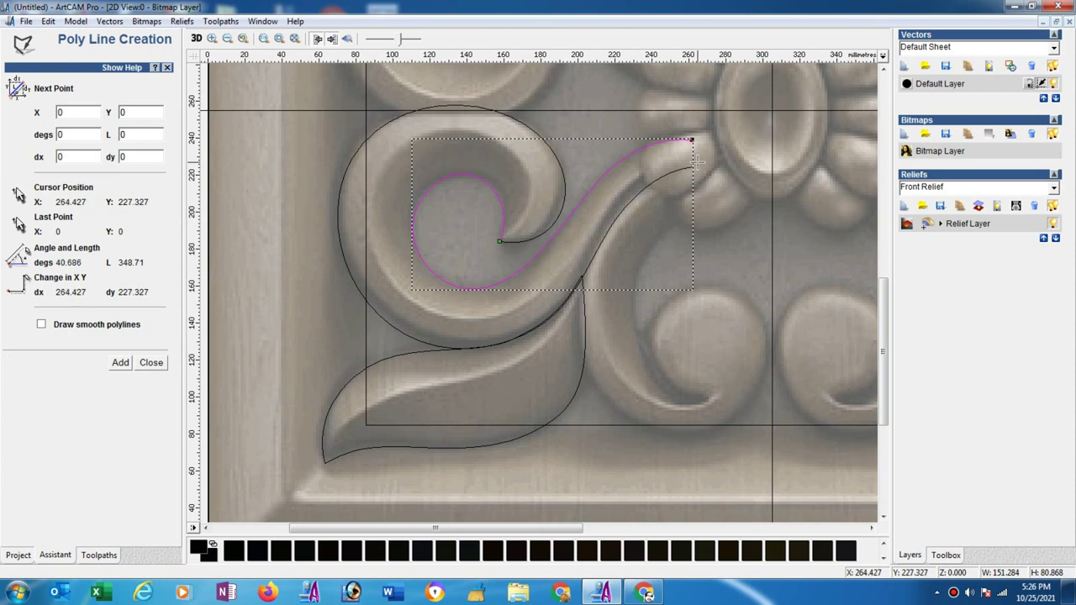
left_click(610, 402)
left_click(760, 378)
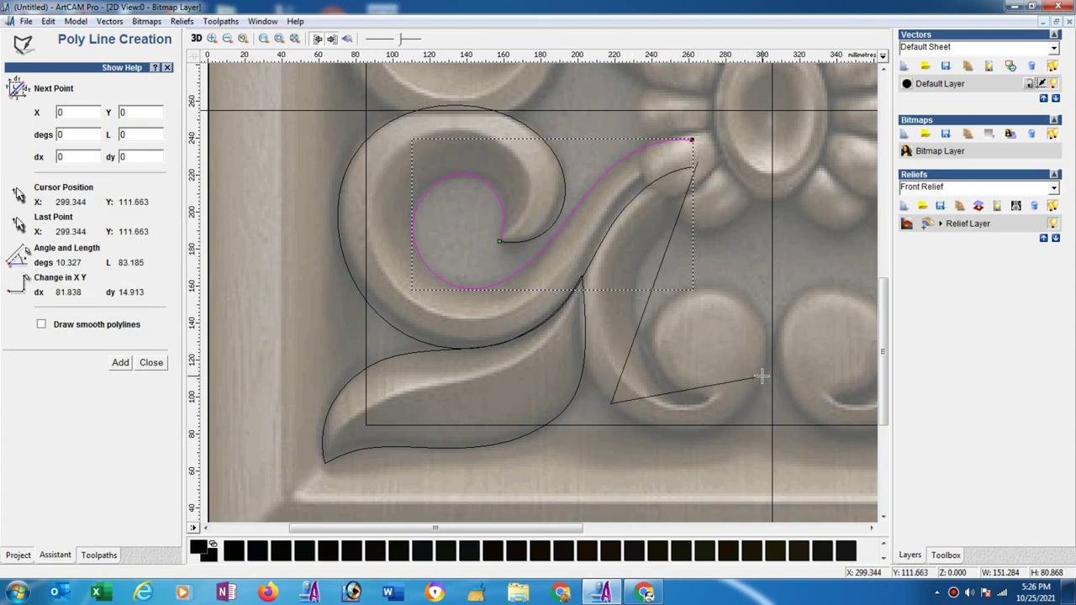
key("Escape")
Smooth the line's corner and bend its spans around the boss and along the stem
left_click(47, 321)
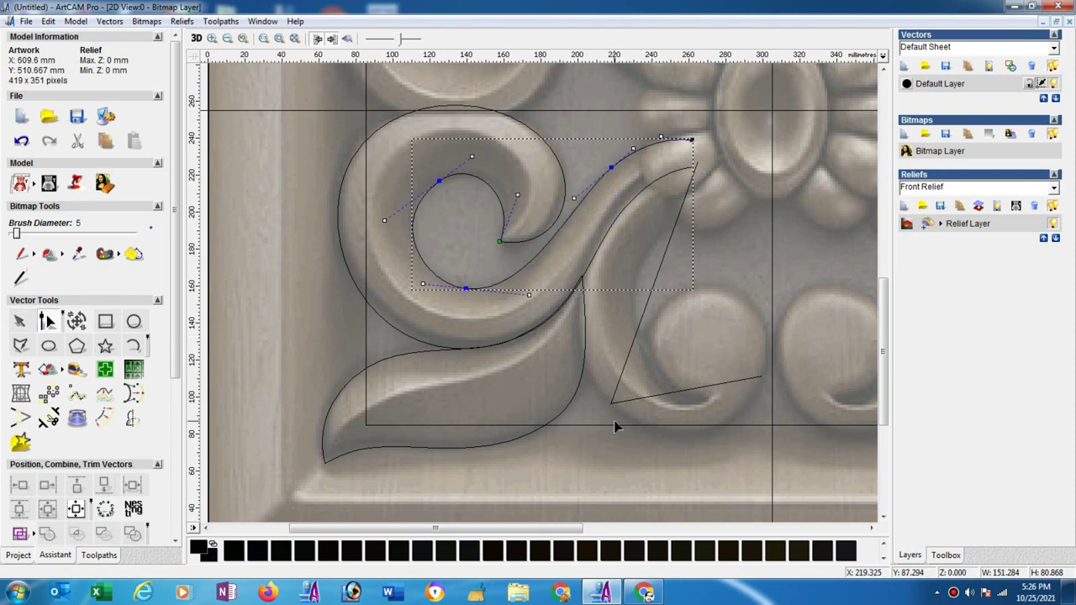
left_click(612, 404)
key("s")
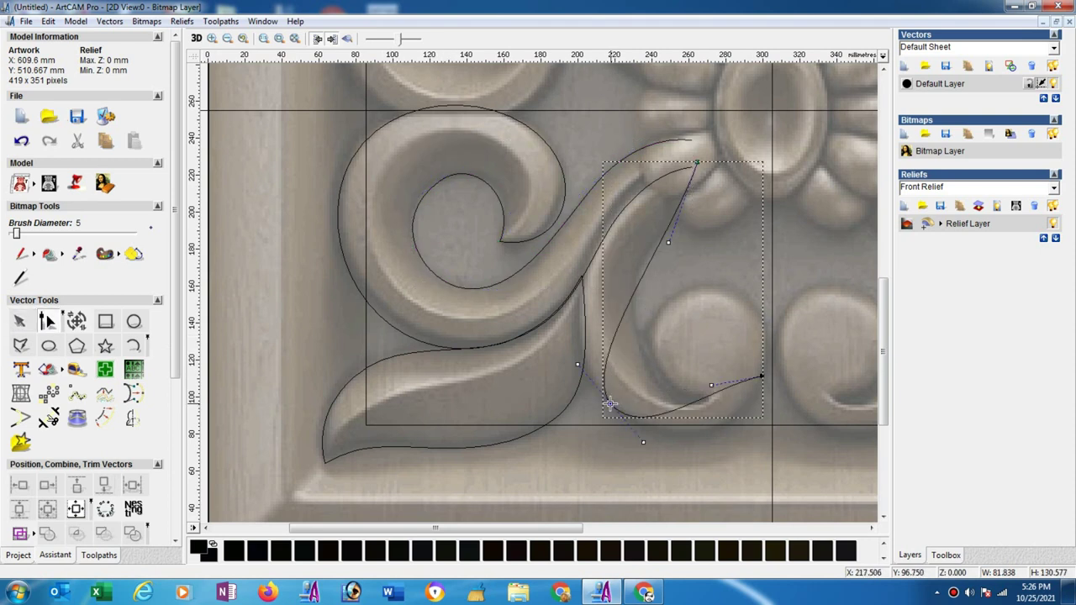
left_click(711, 386)
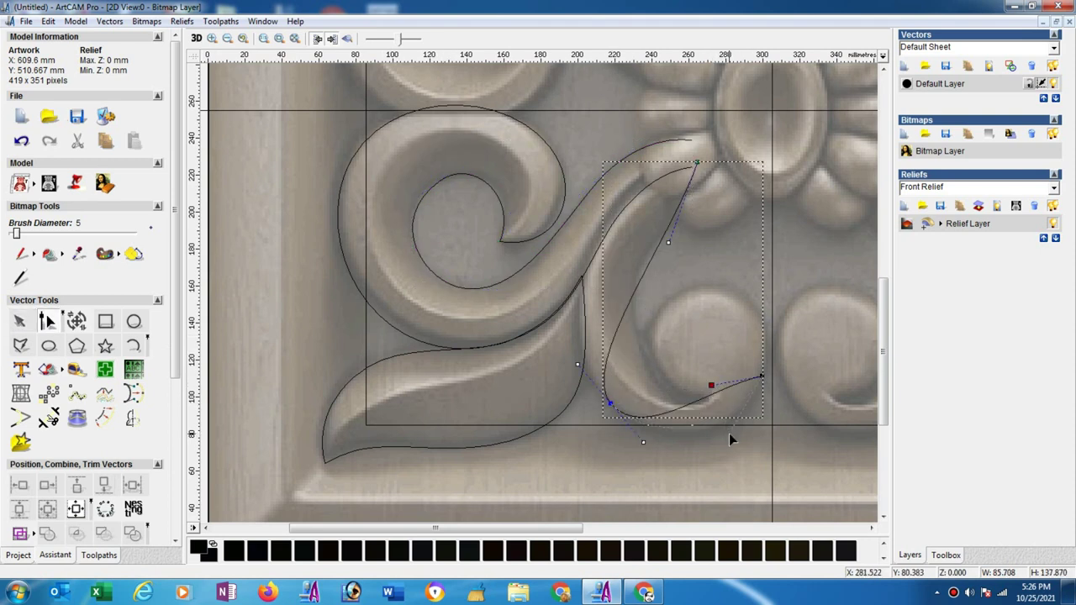
left_click_drag(739, 450, 739, 450)
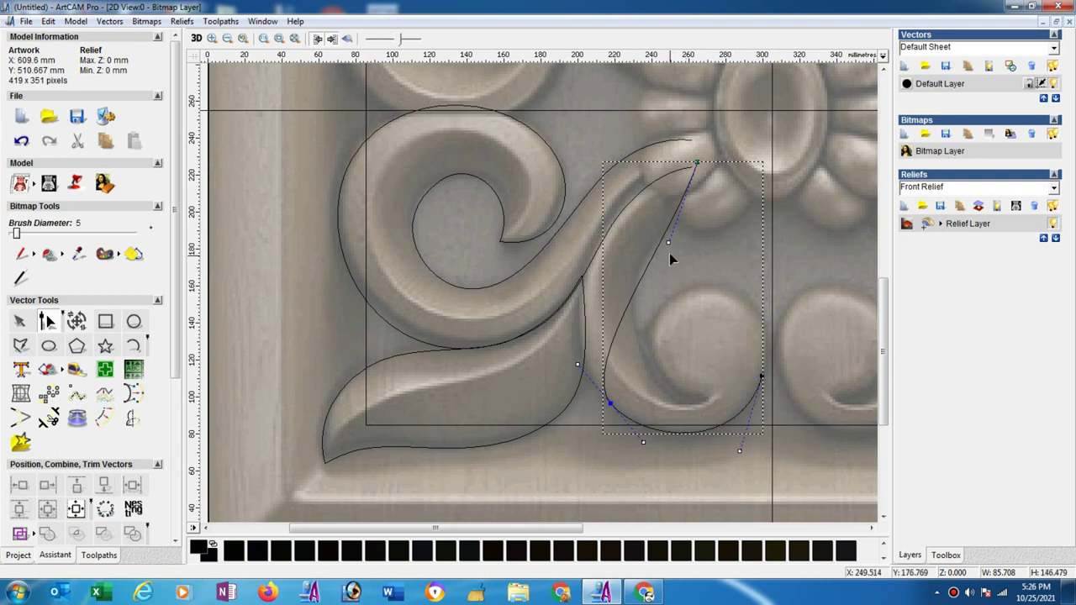
left_click_drag(668, 244, 566, 238)
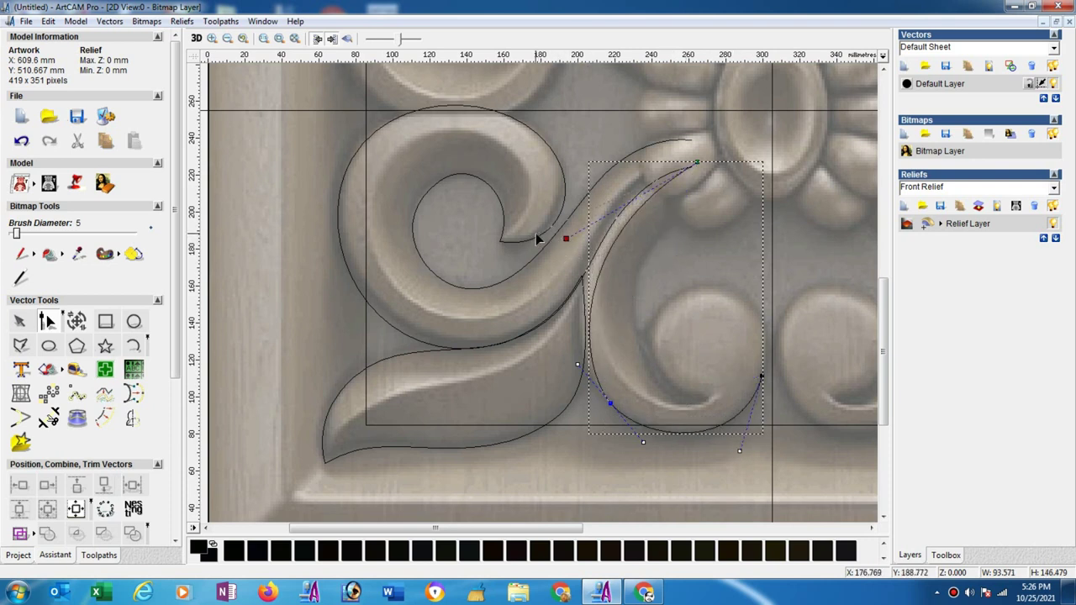
left_click_drag(538, 240, 533, 233)
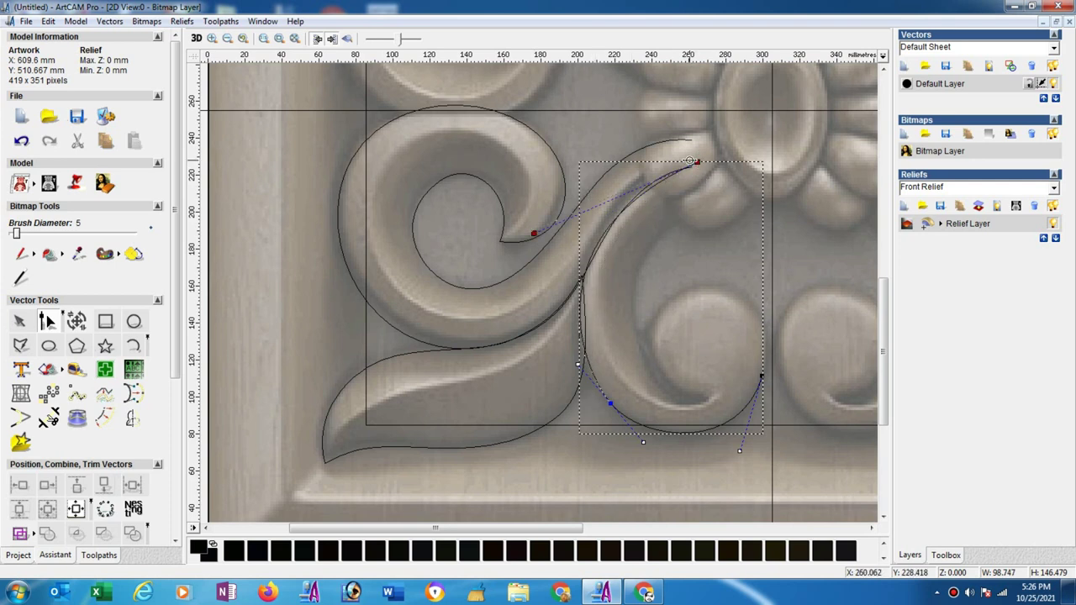
left_click(610, 404)
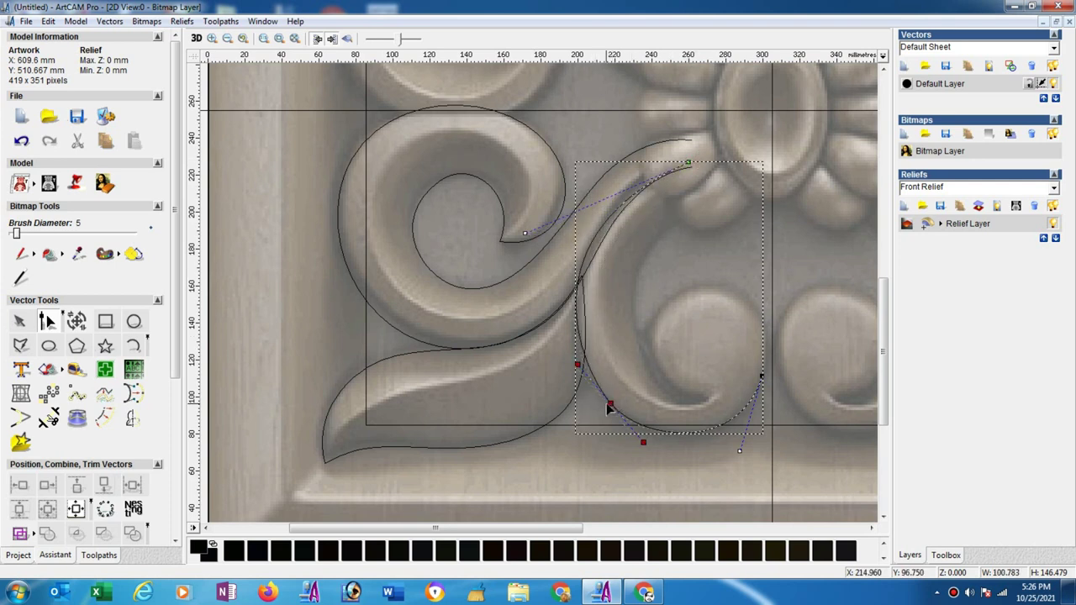
Draw a three-point polyline from the curl's end through its inside up toward the flower
left_click(20, 345)
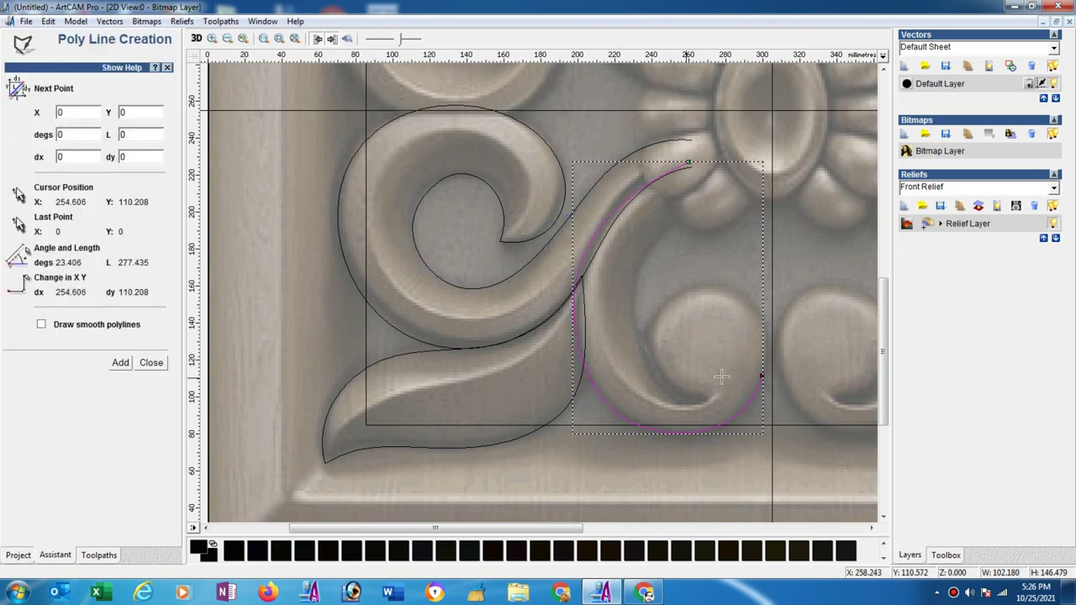
left_click(737, 367)
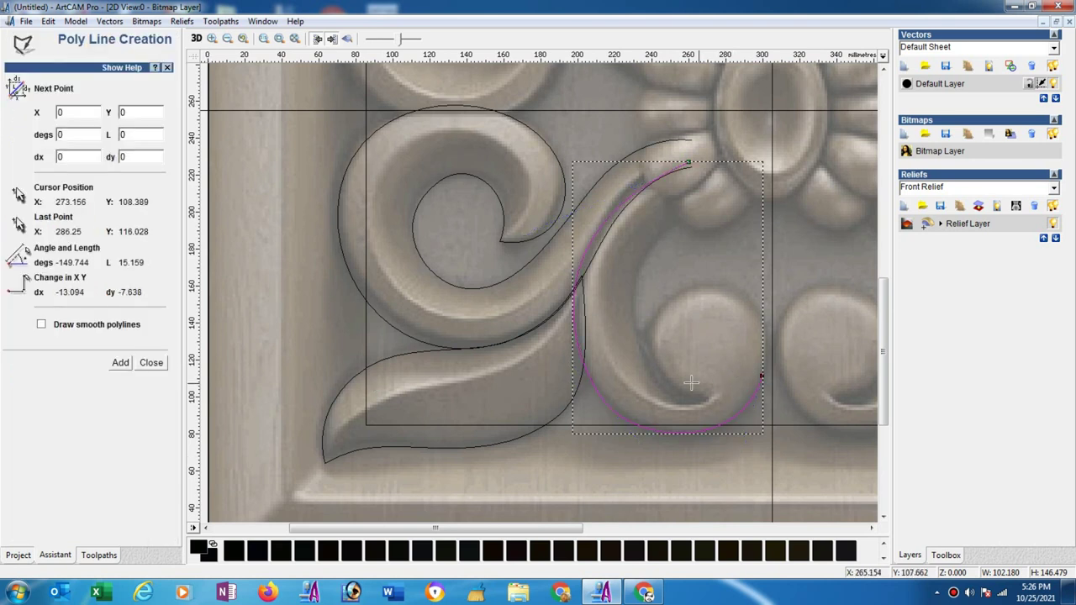
left_click(633, 291)
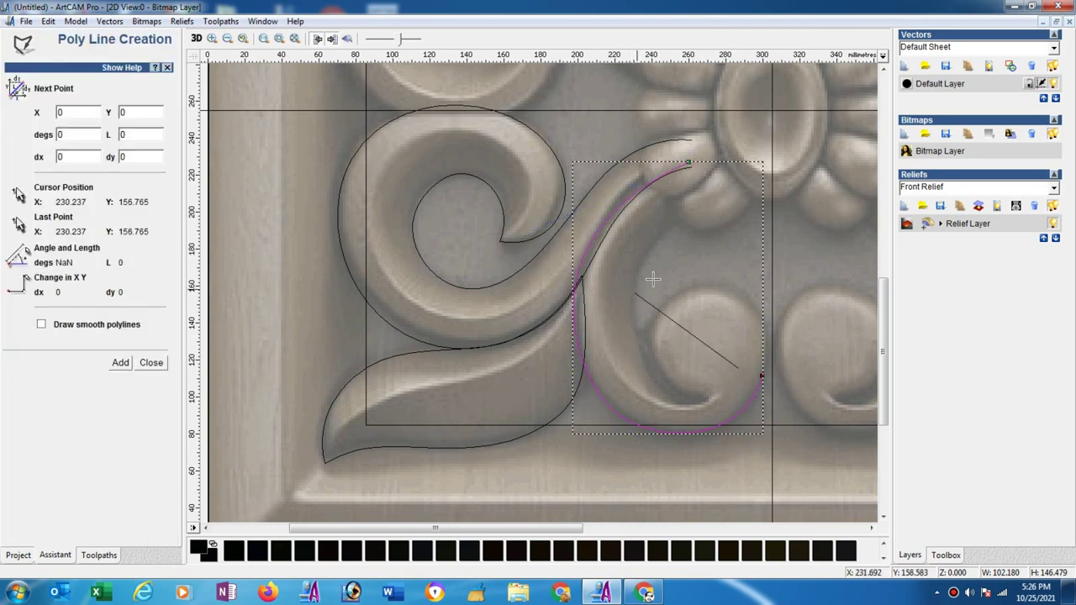
left_click(707, 195)
key("Escape")
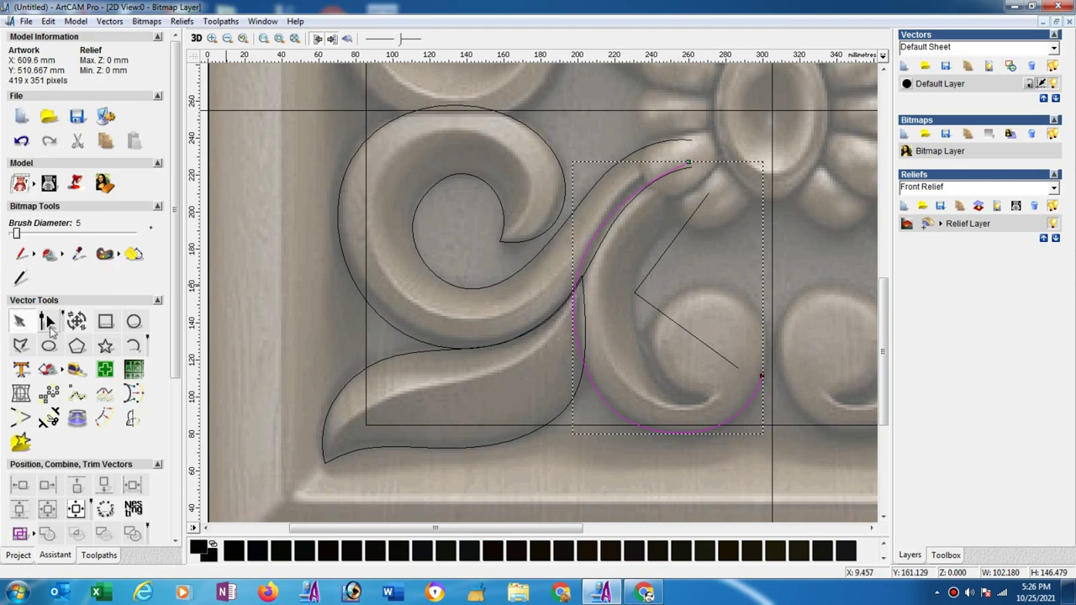
Smooth the line's corner and bend both spans to follow the inner crescent
left_click(47, 322)
left_click(634, 293)
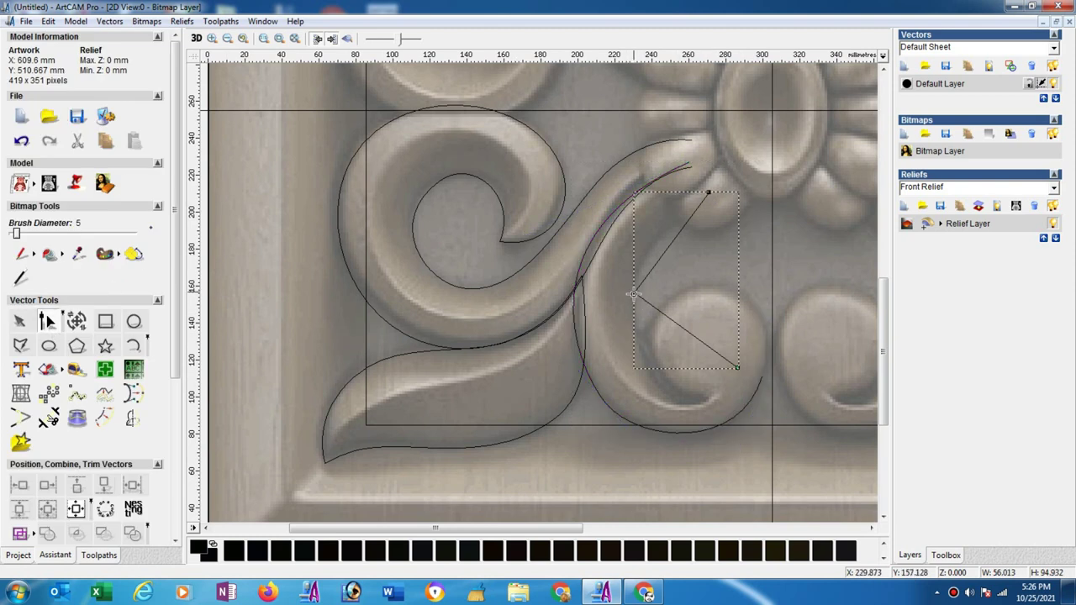
key("s")
left_click(702, 343)
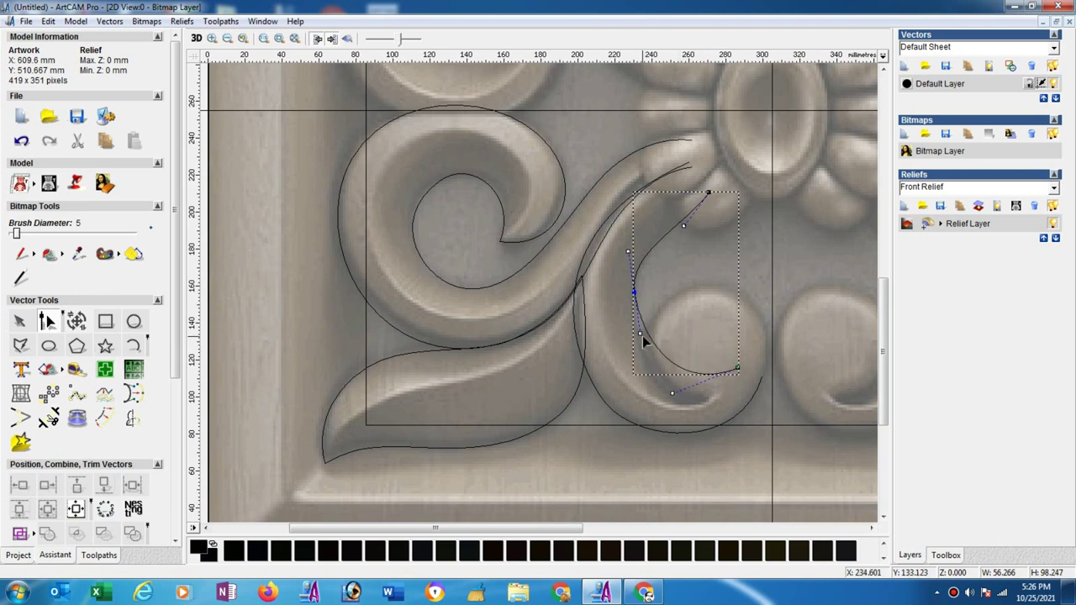
left_click_drag(642, 335, 634, 335)
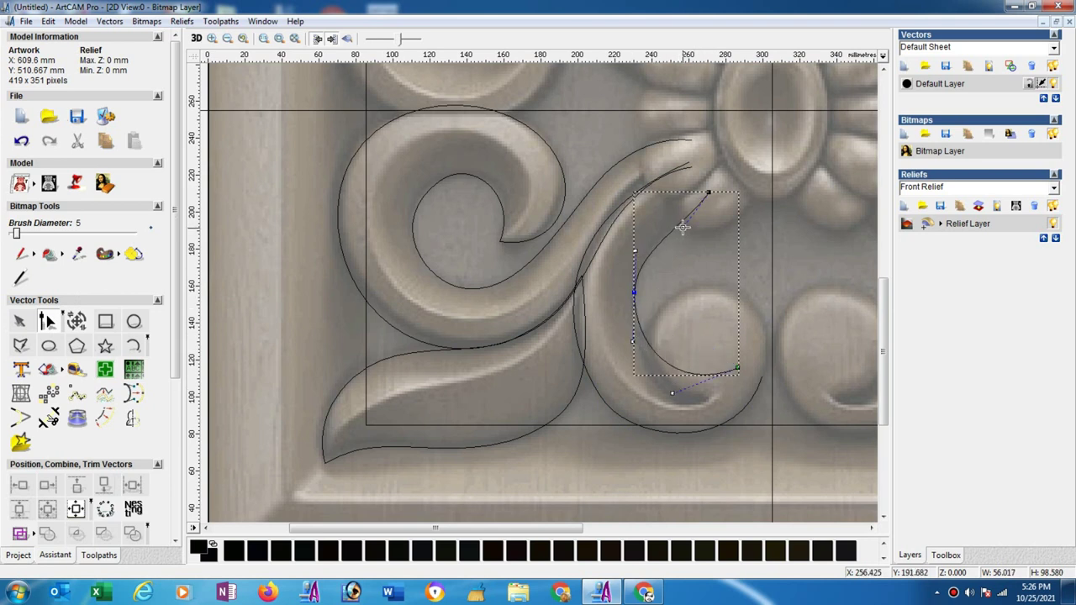
left_click_drag(683, 225, 669, 217)
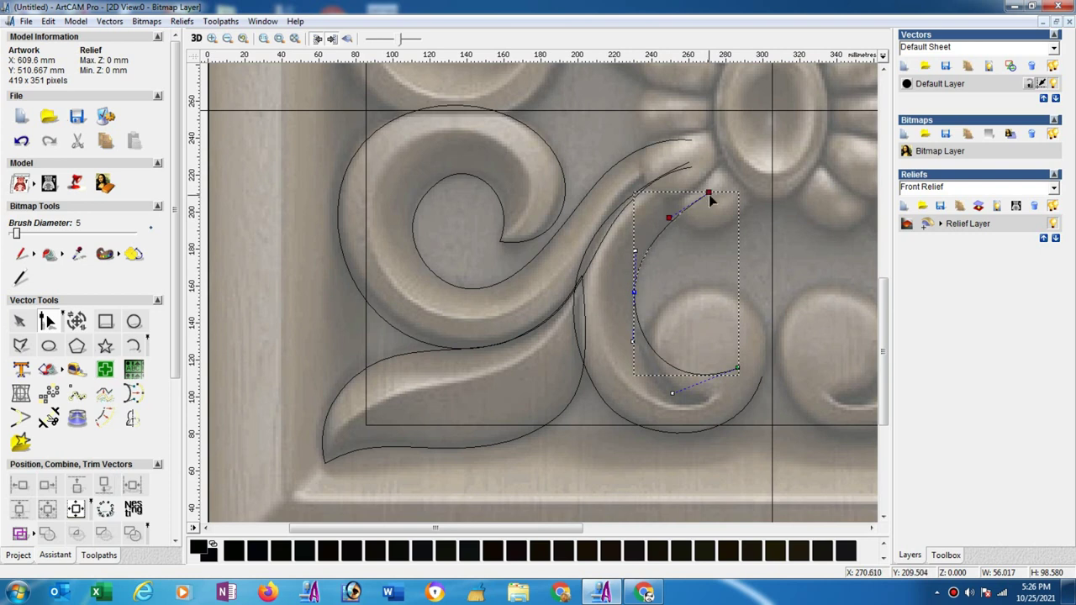
Draw a roughly 63.4 mm circle over the round boss and nudge it into position
left_click(133, 321)
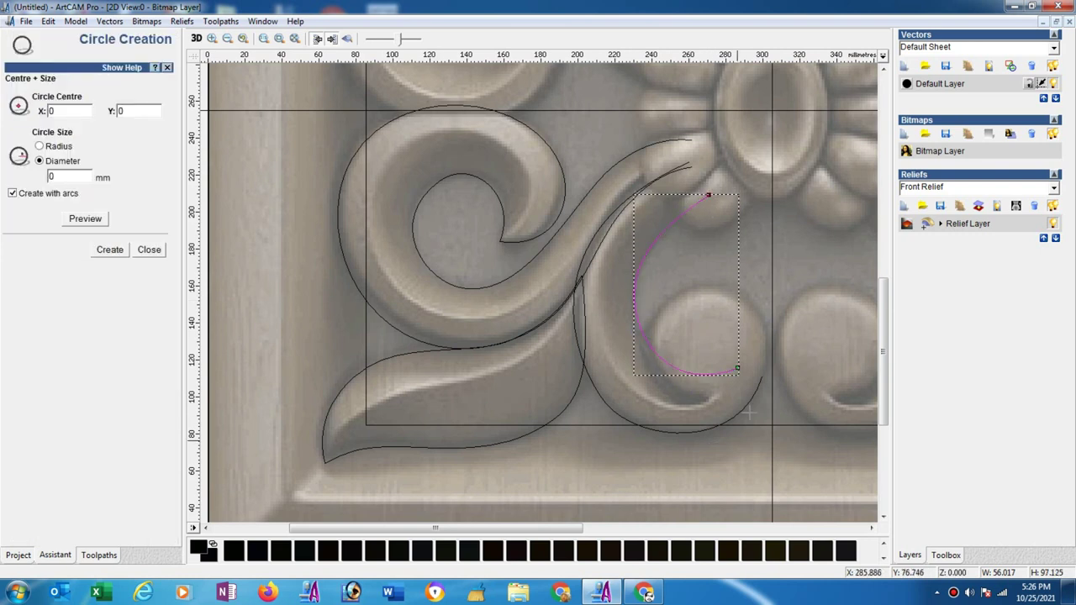
left_click_drag(694, 302, 727, 353)
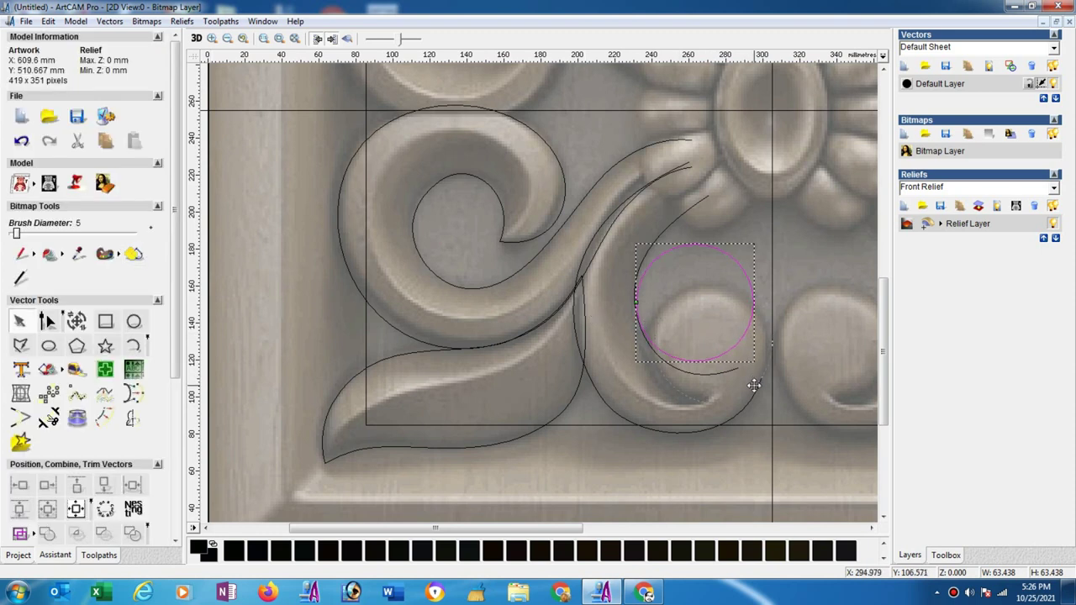
left_click_drag(735, 336, 751, 377)
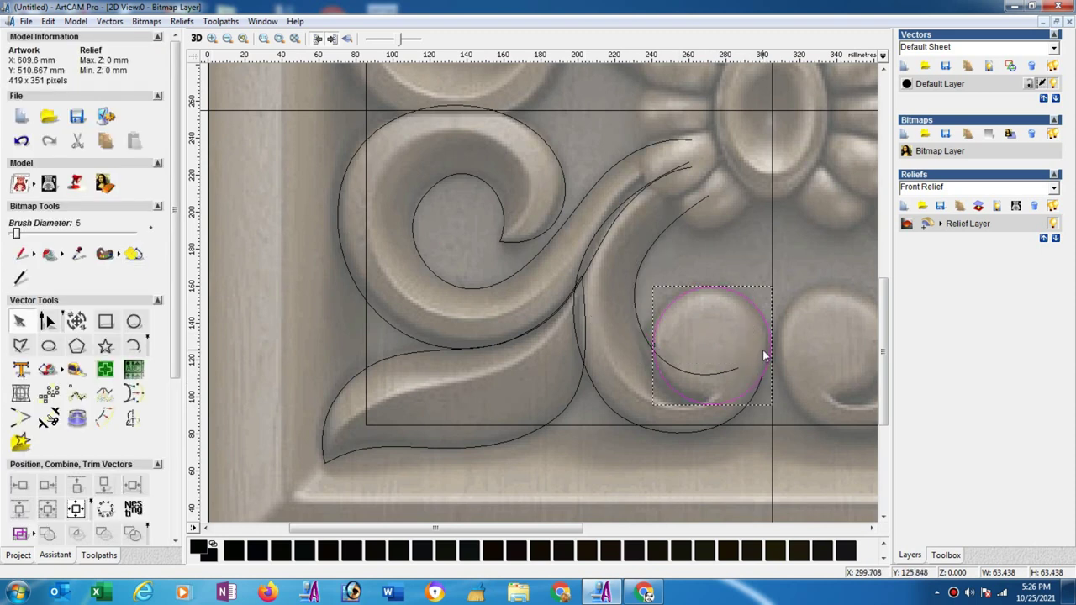
key("Left")
key("Left")
key("Down")
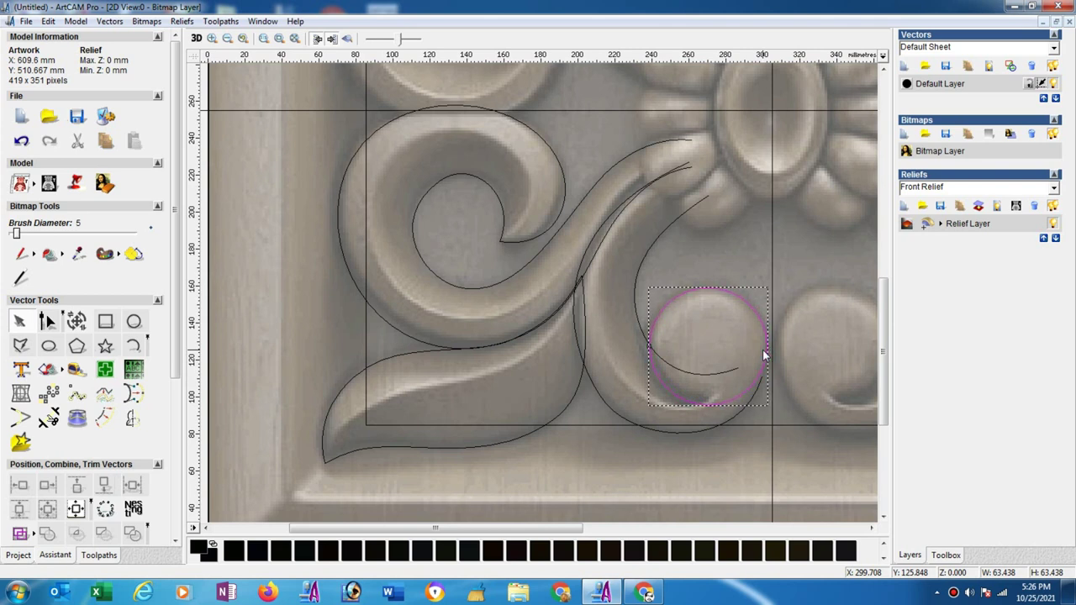
key("Left")
key("Down")
key("Up")
key("Up")
left_click(47, 320)
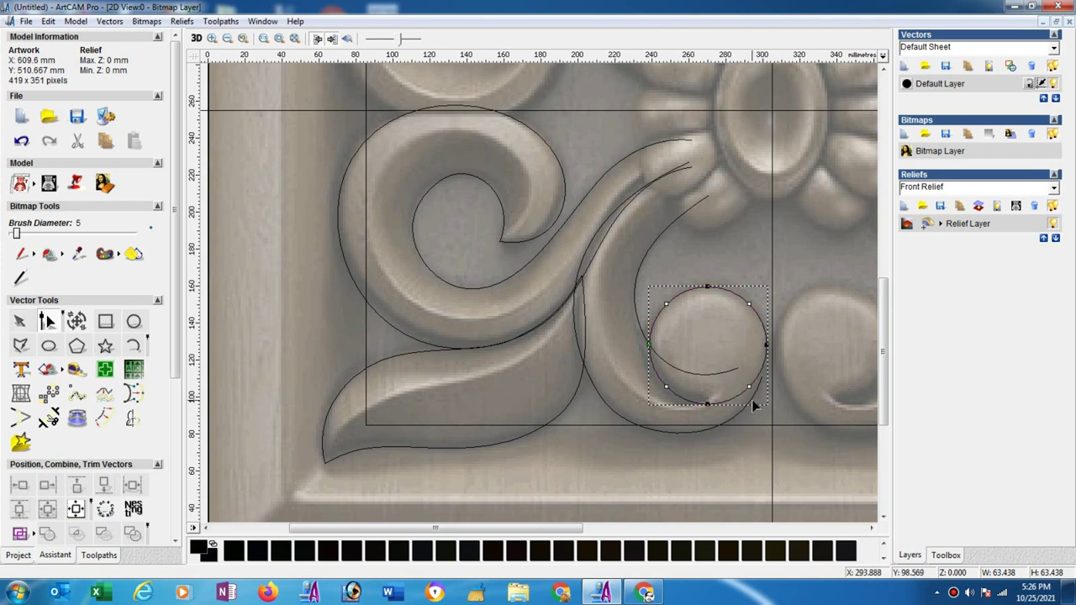
left_click(760, 379)
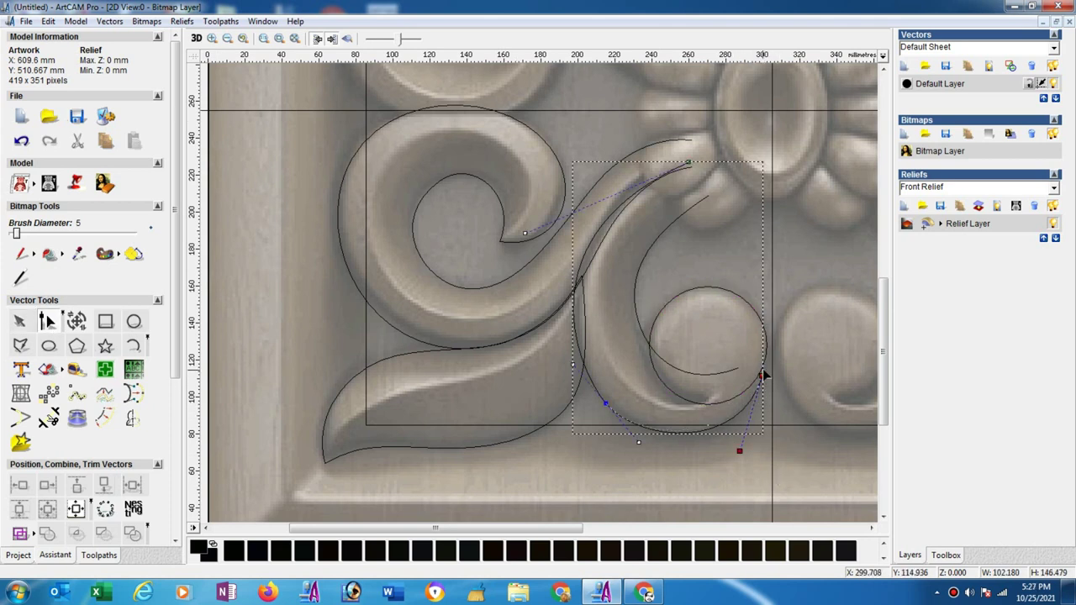
Move the outer and inner curve ends onto the circle and stretch the circle to 65.8 mm tall
left_click_drag(761, 376, 764, 360)
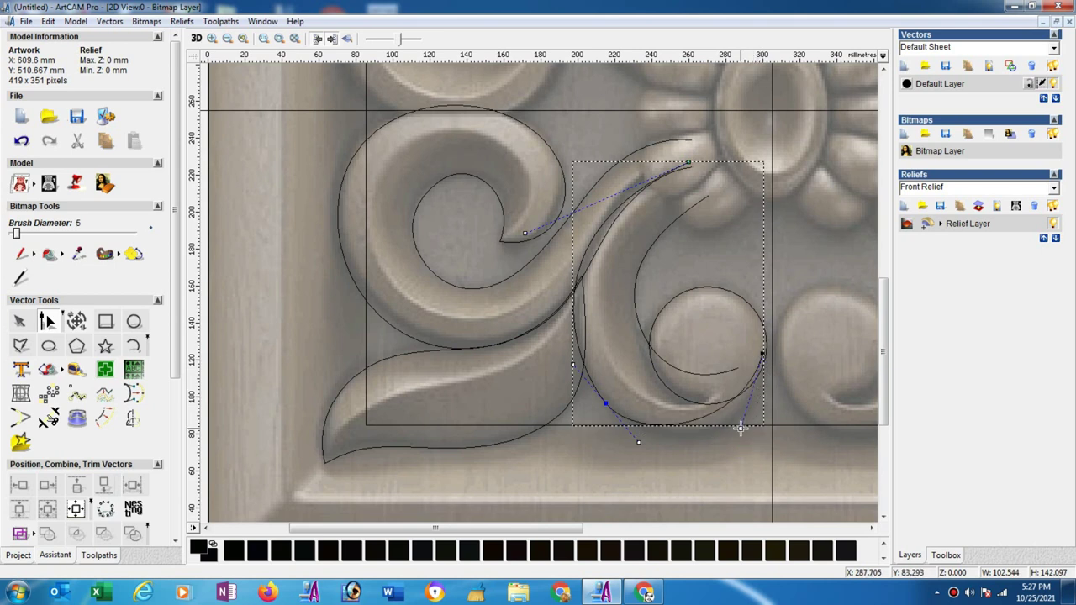
left_click_drag(740, 428, 755, 459)
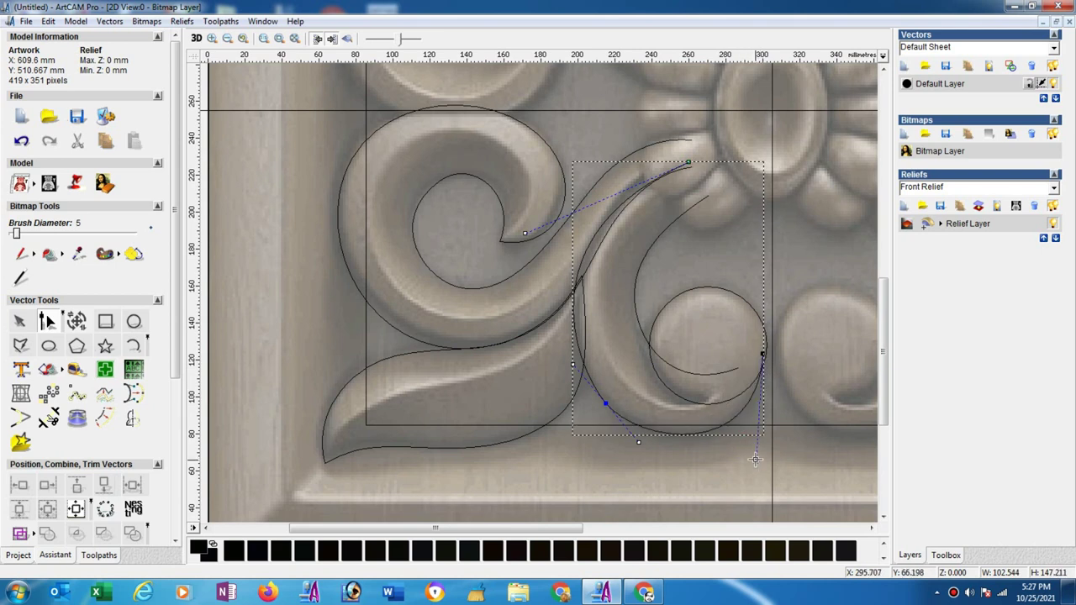
left_click(736, 372)
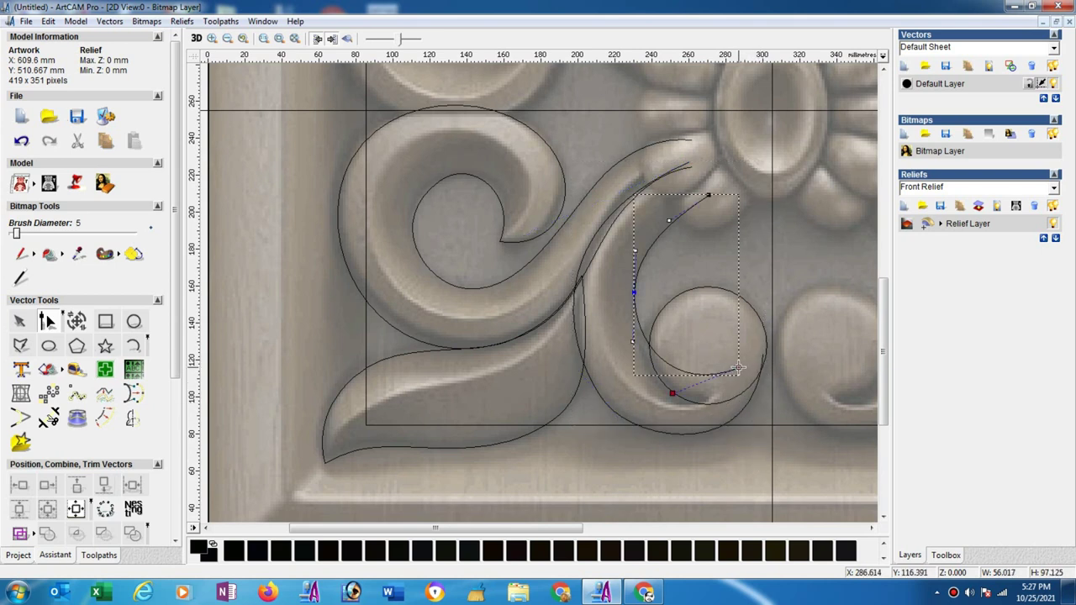
left_click_drag(737, 367, 744, 359)
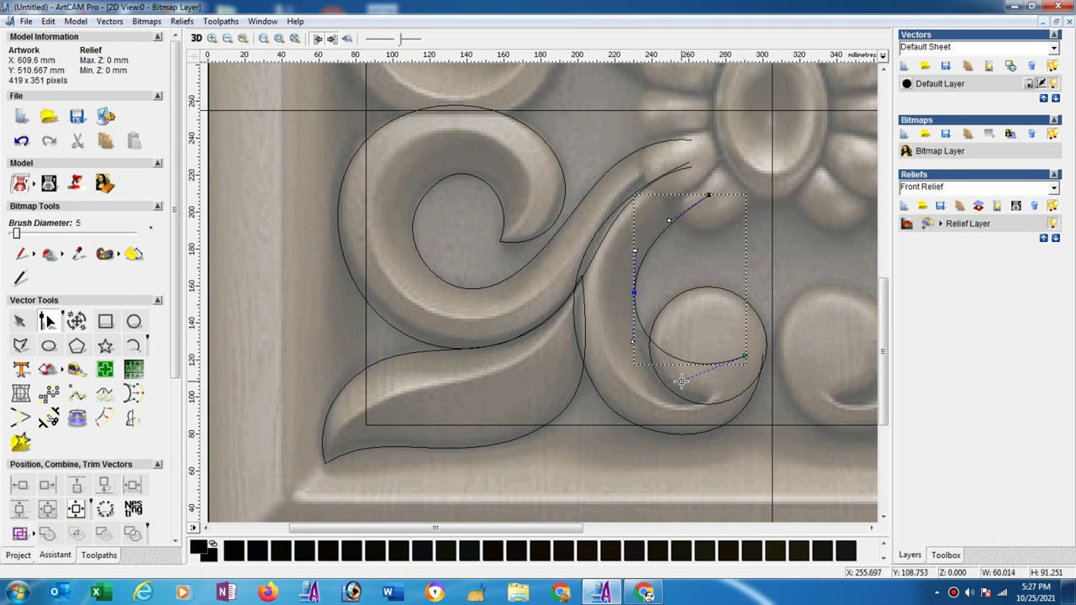
left_click(697, 384)
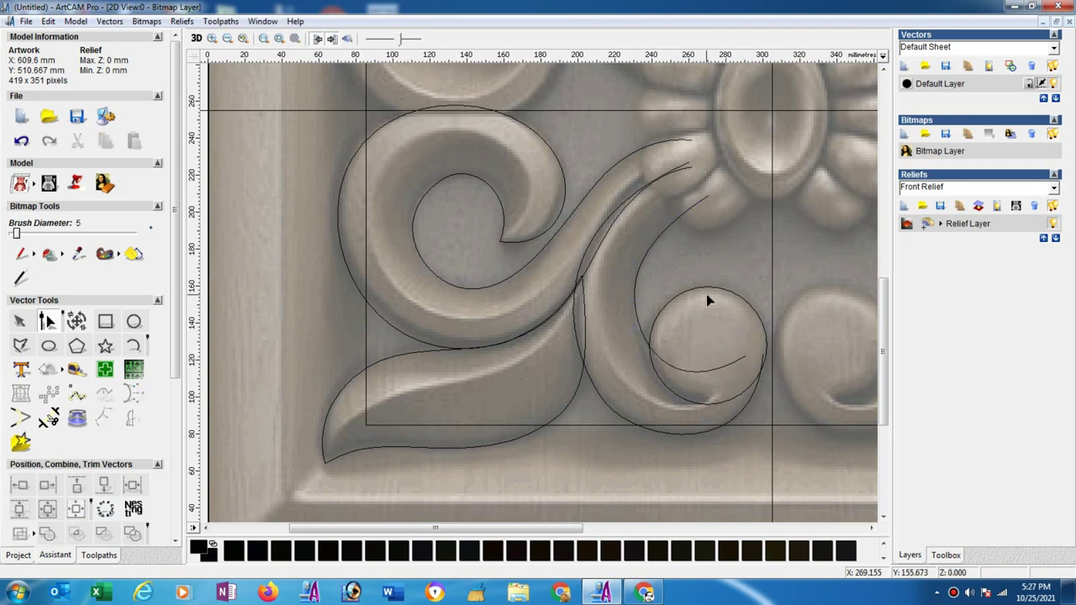
left_click(765, 363)
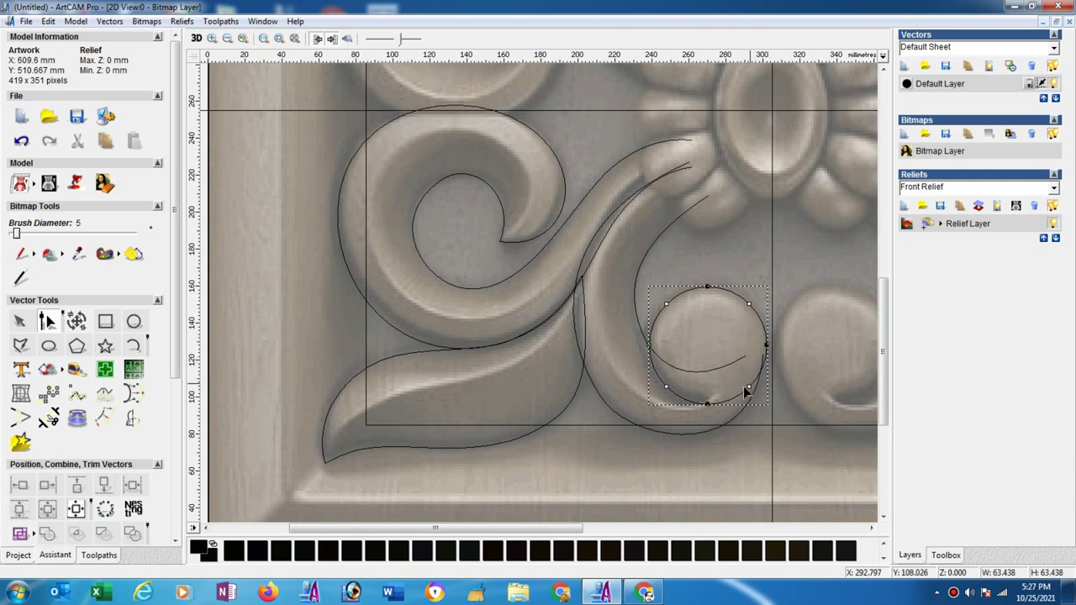
left_click_drag(708, 403, 710, 408)
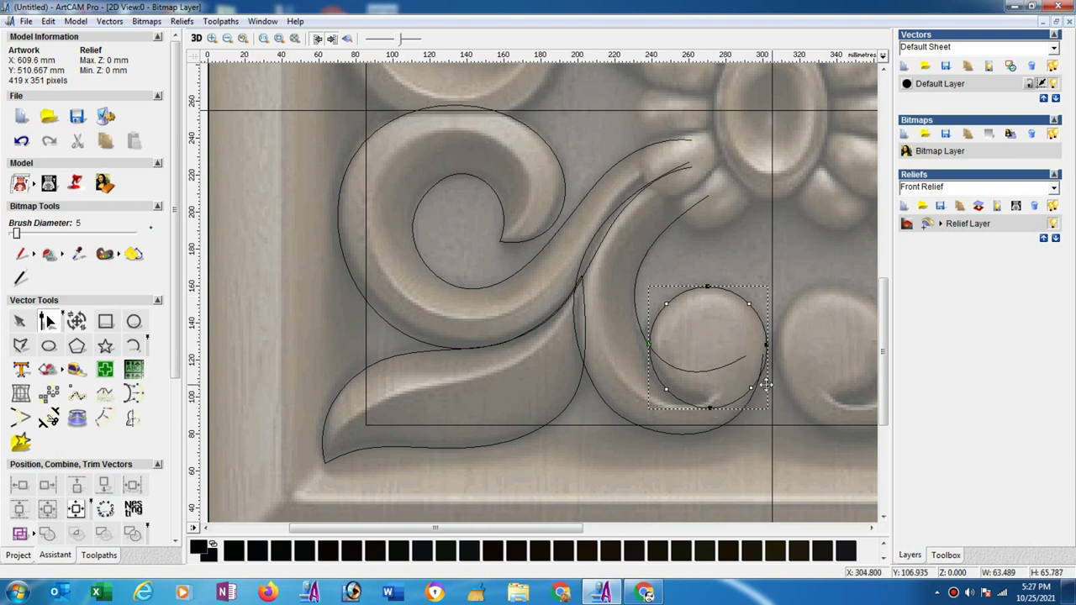
Zoom to the centre flower, draw an ellipse and move it over the central oval
left_click(745, 246)
scroll(746, 260, "up", 2)
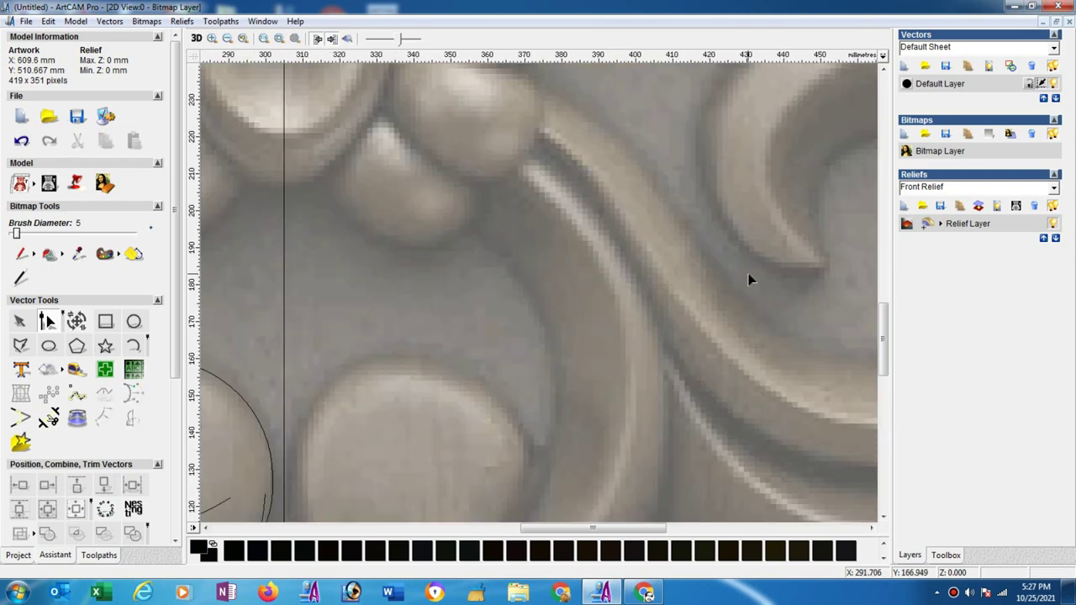
scroll(472, 234, "down", 2)
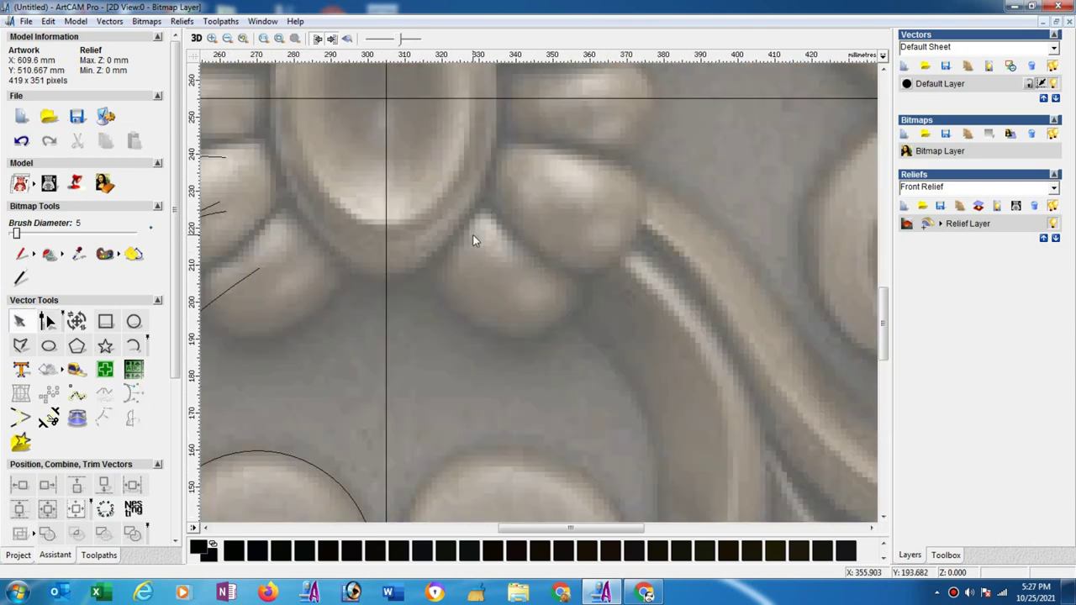
scroll(472, 235, "down", 2)
scroll(570, 384, "up", 1)
scroll(566, 337, "up", 1)
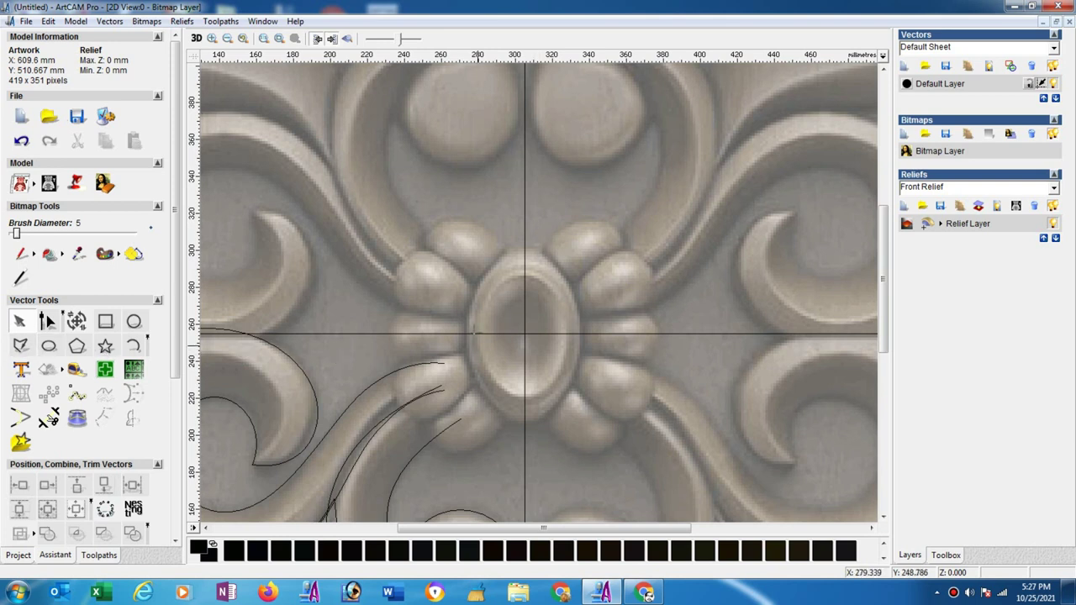
left_click(49, 345)
left_click_drag(497, 268, 552, 339)
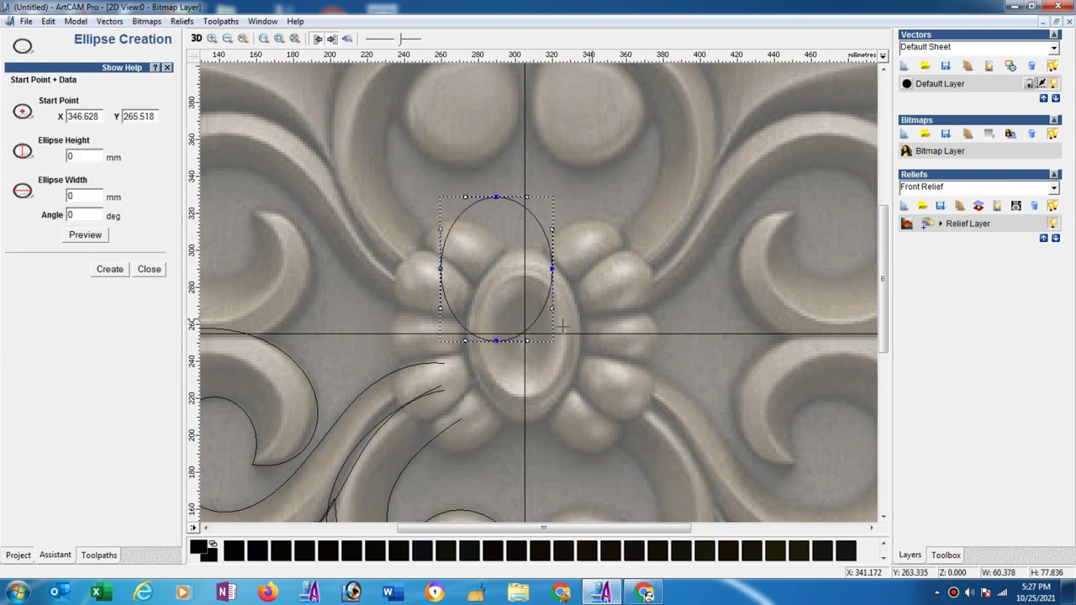
left_click(149, 269)
left_click_drag(558, 261, 576, 340)
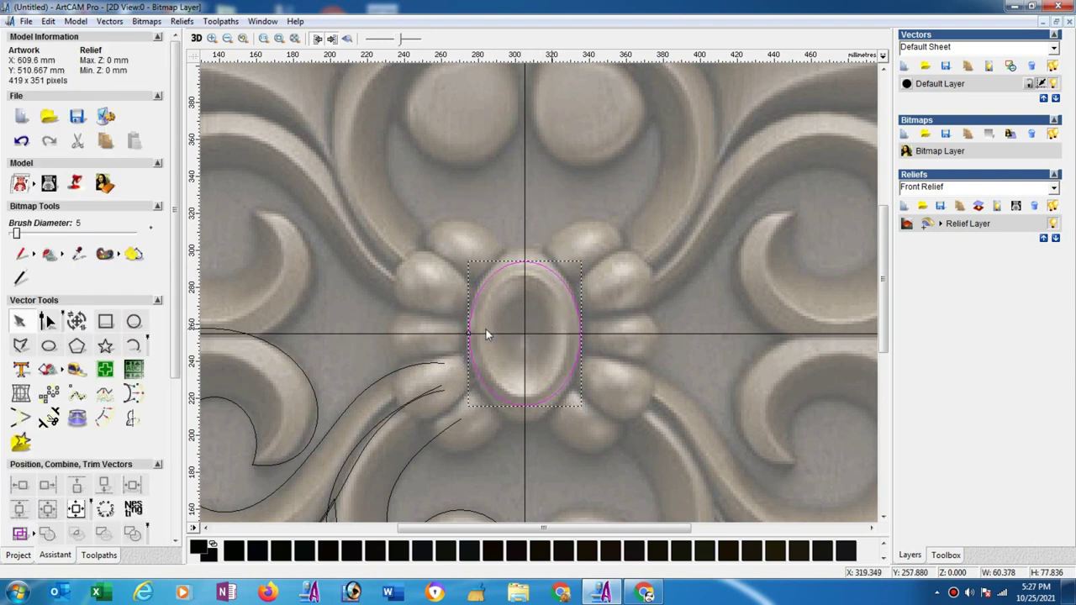
Resize the ellipse to about 65 × 95 mm to fit around the oval
left_click(76, 320)
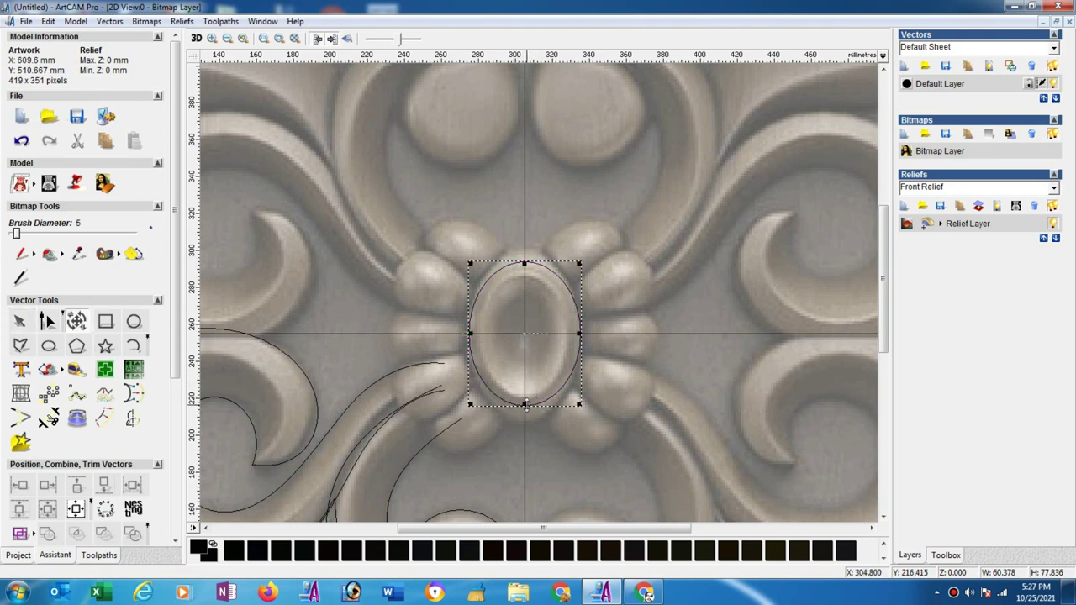
left_click_drag(524, 426, 525, 423)
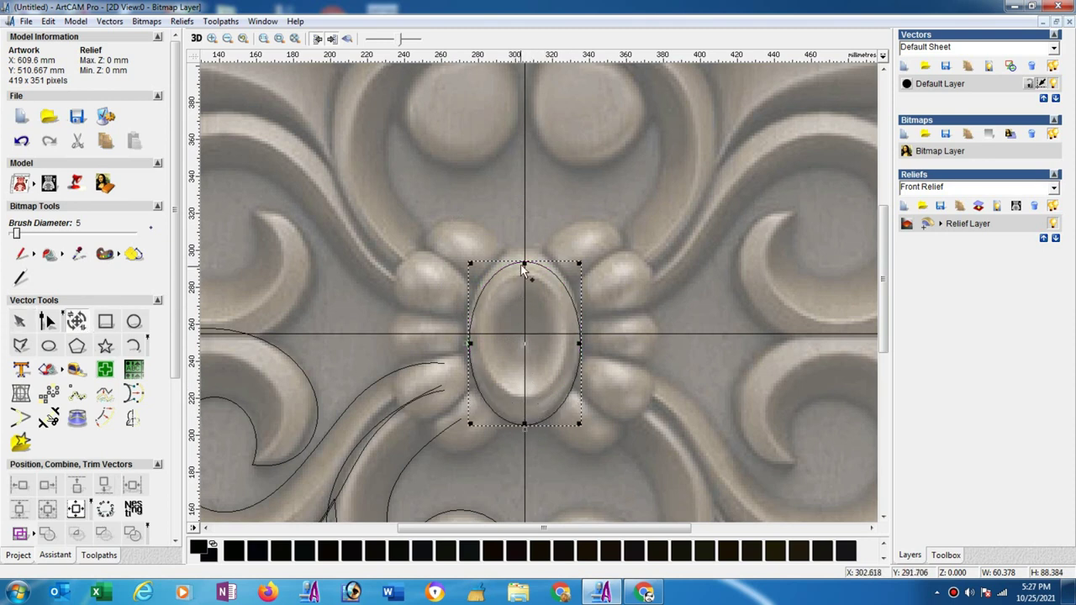
left_click_drag(526, 254, 524, 251)
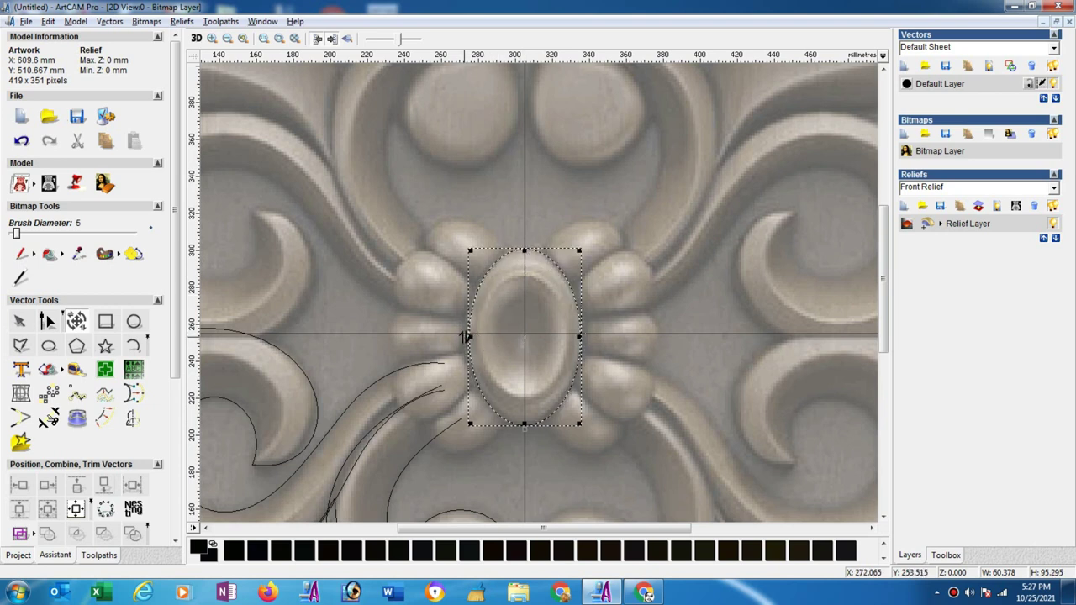
left_click_drag(463, 338, 459, 338)
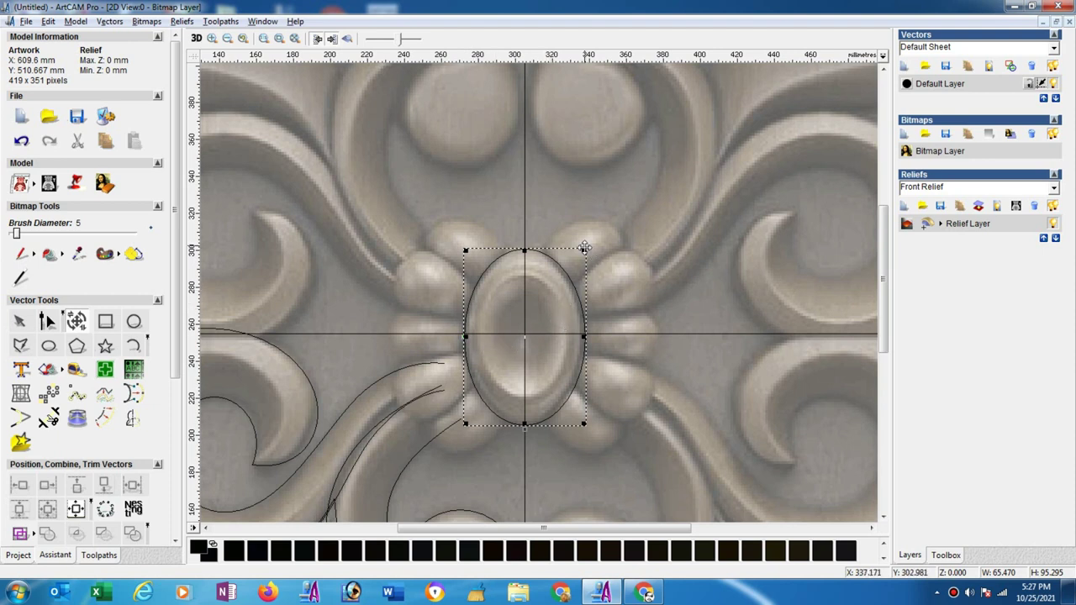
Scale a smaller copy of about 28 × 41 mm inside the oval
left_click_drag(585, 249, 553, 327)
left_click_drag(551, 332, 552, 334)
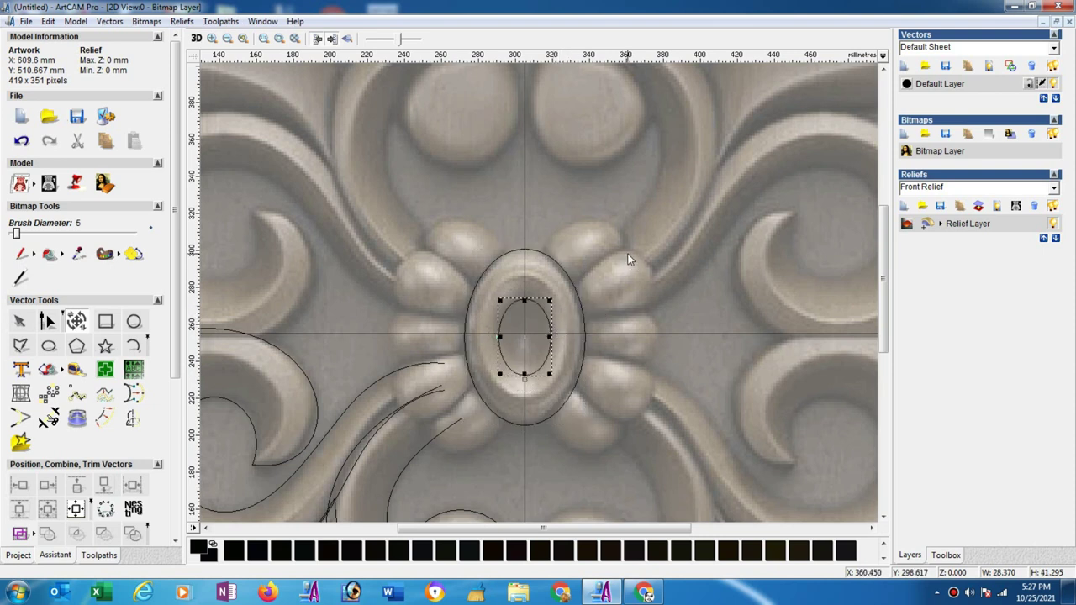
left_click(451, 328)
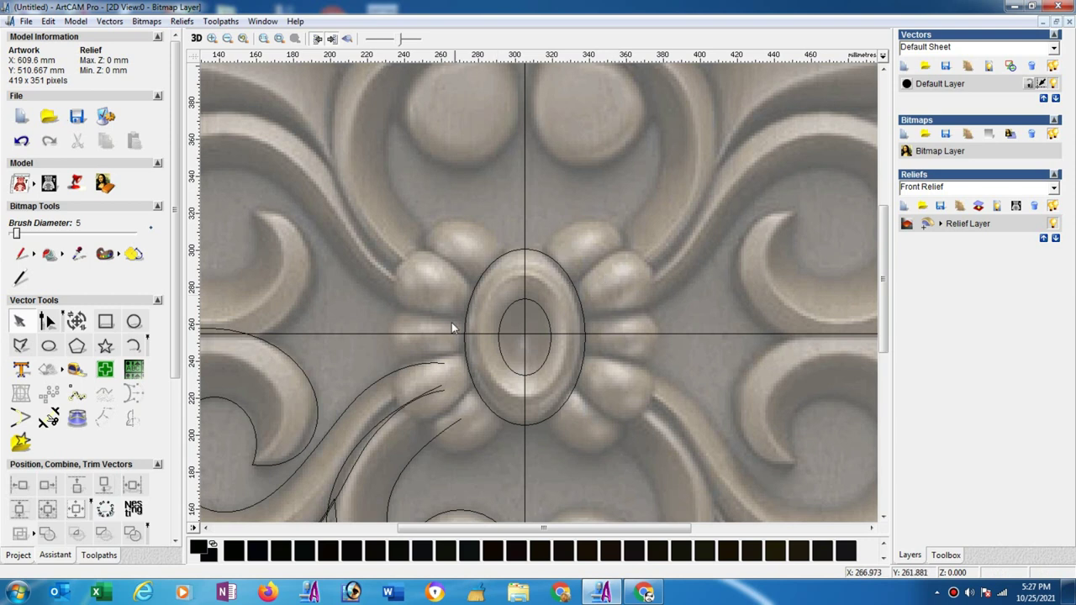
Copy the inner ellipse, tilt it and place it over the lower-left petal beside the stem
left_click(503, 313)
left_click_drag(503, 313, 441, 264, "ctrl")
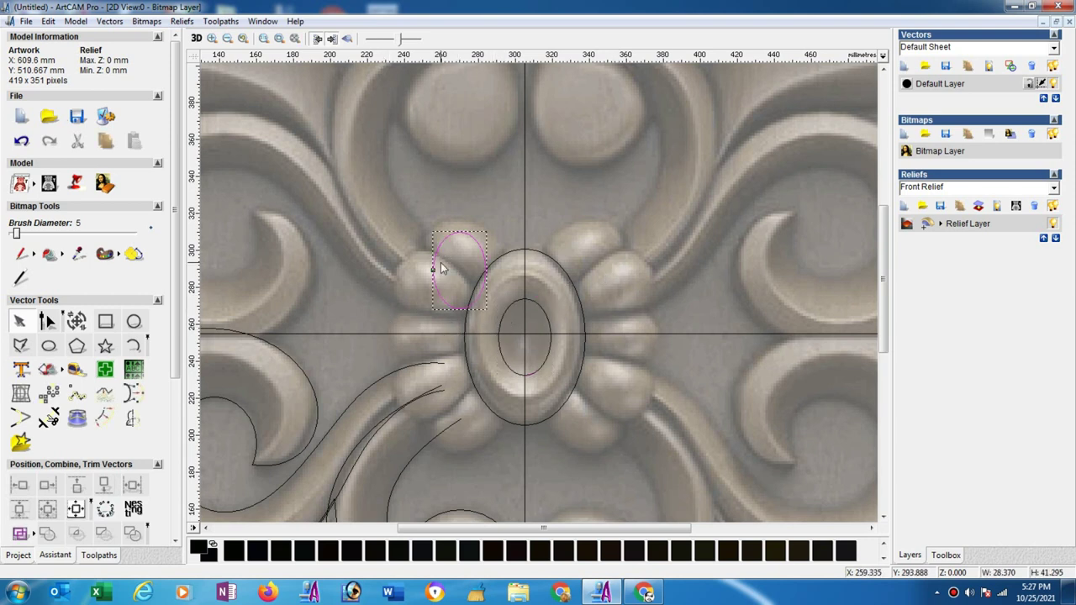
left_click(76, 320)
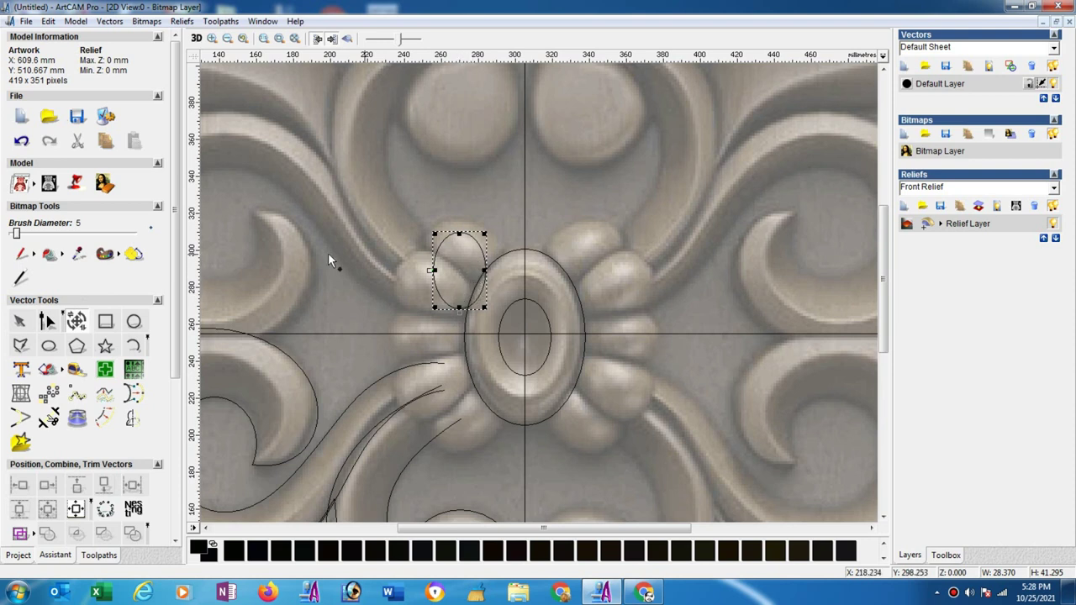
key("t")
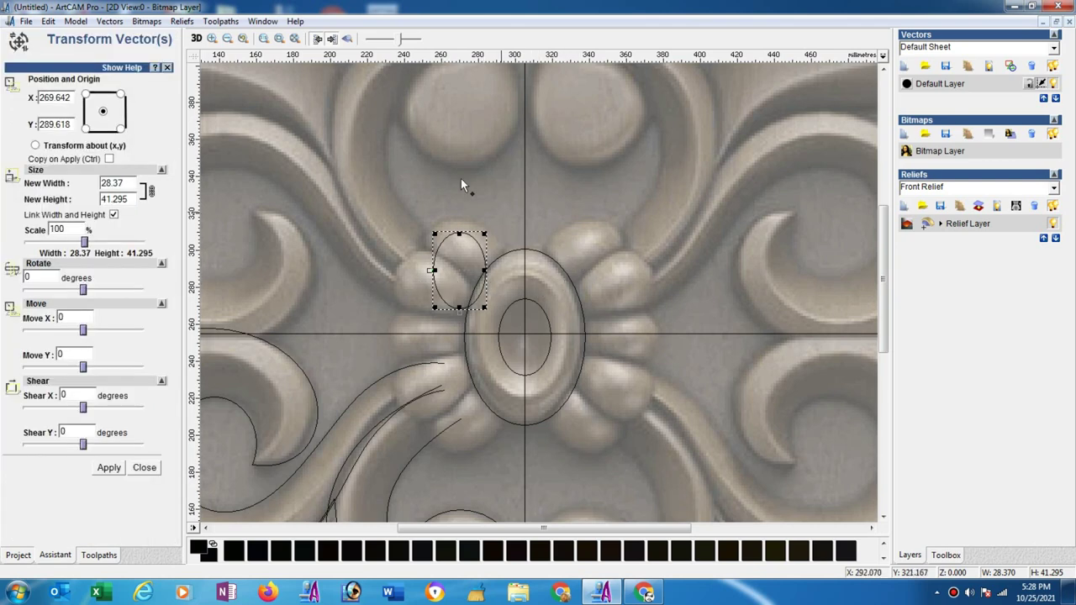
left_click_drag(401, 38, 382, 39)
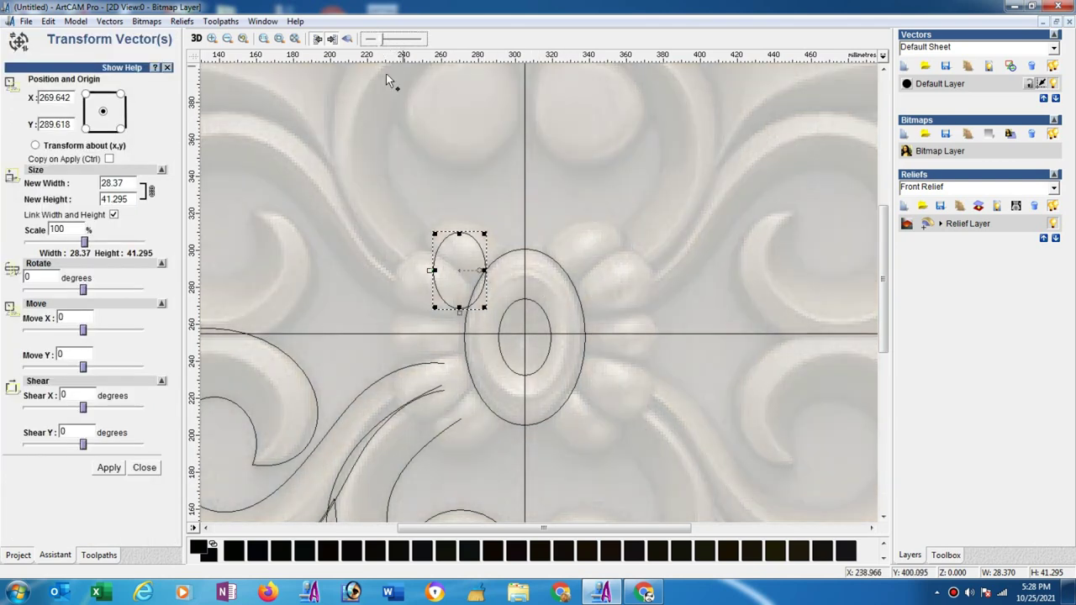
left_click_drag(477, 277, 476, 252)
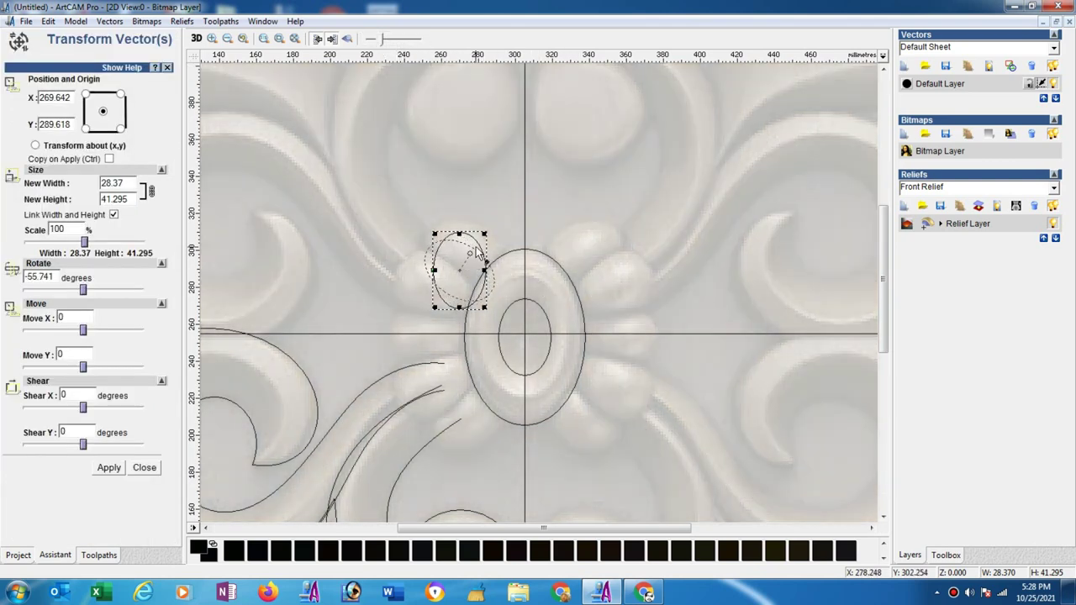
left_click_drag(382, 38, 403, 38)
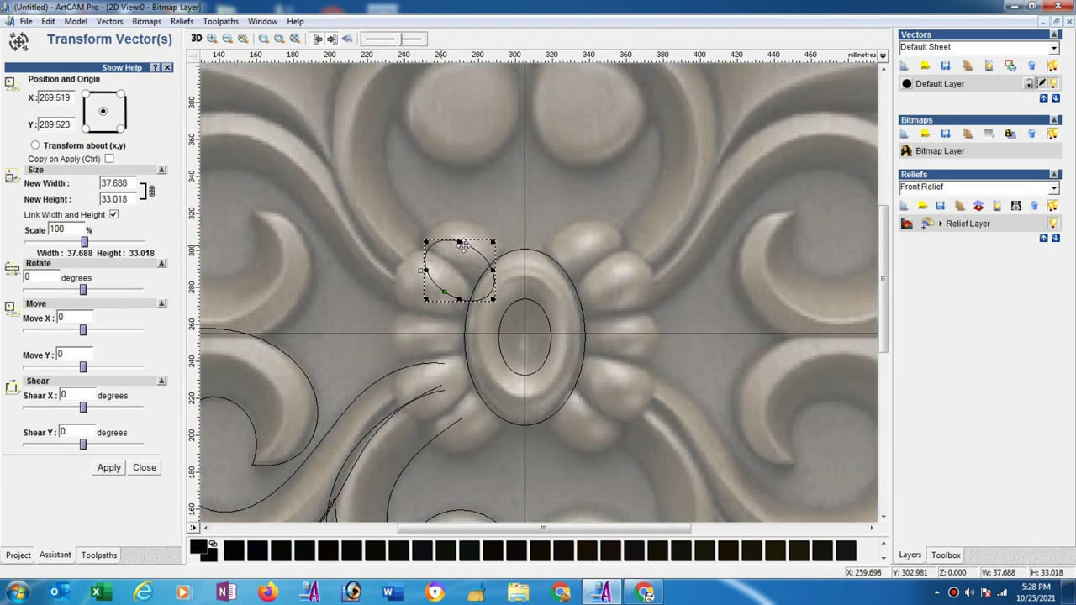
mouse_move(473, 243)
left_mouse_down()
mouse_move(438, 384)
mouse_move(468, 357)
mouse_move(443, 381)
left_mouse_up()
Node-edit the small oval into a petal-shaped outline fitting its petal
left_click(513, 372)
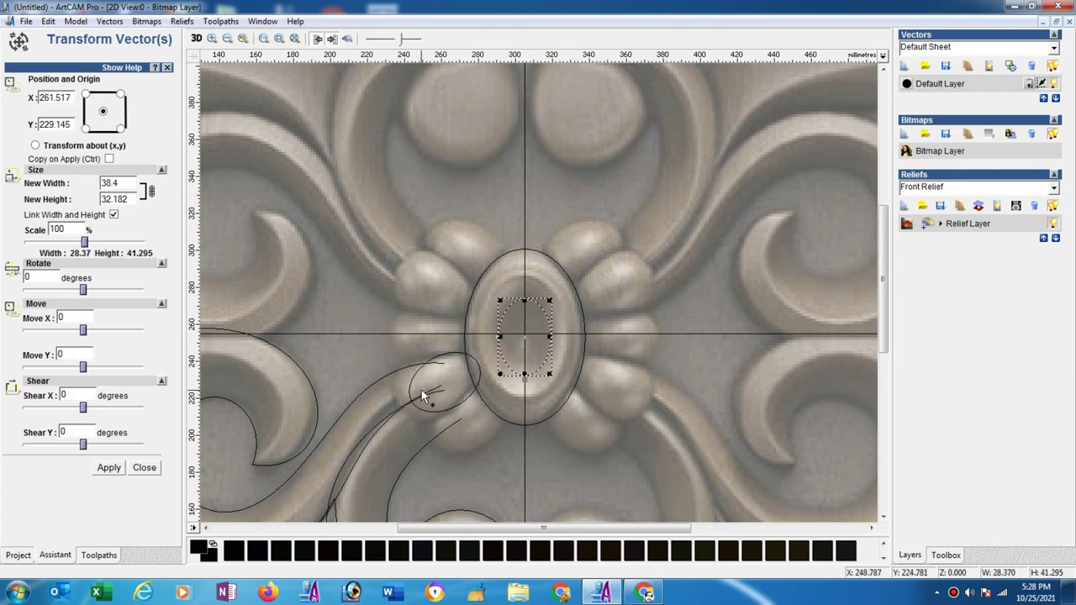
left_click(421, 390)
left_click(143, 467)
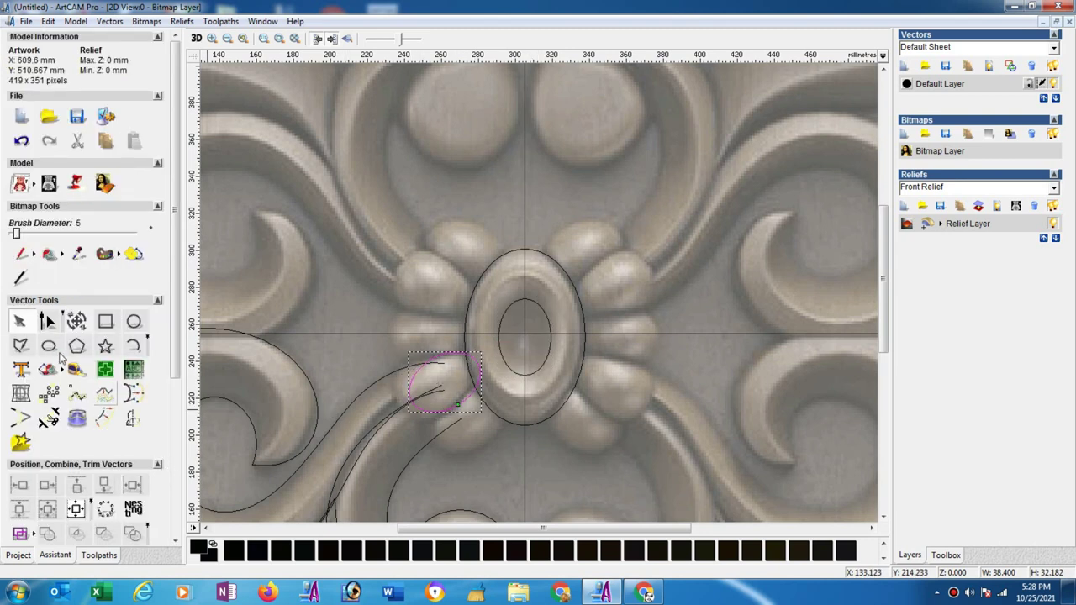
left_click(47, 321)
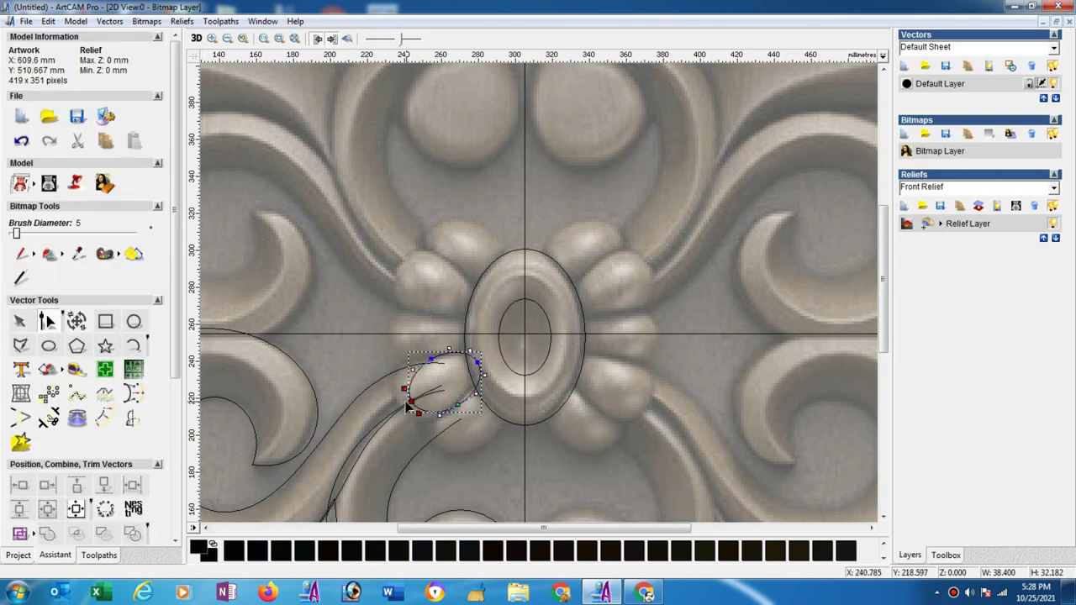
left_click_drag(407, 406, 398, 405)
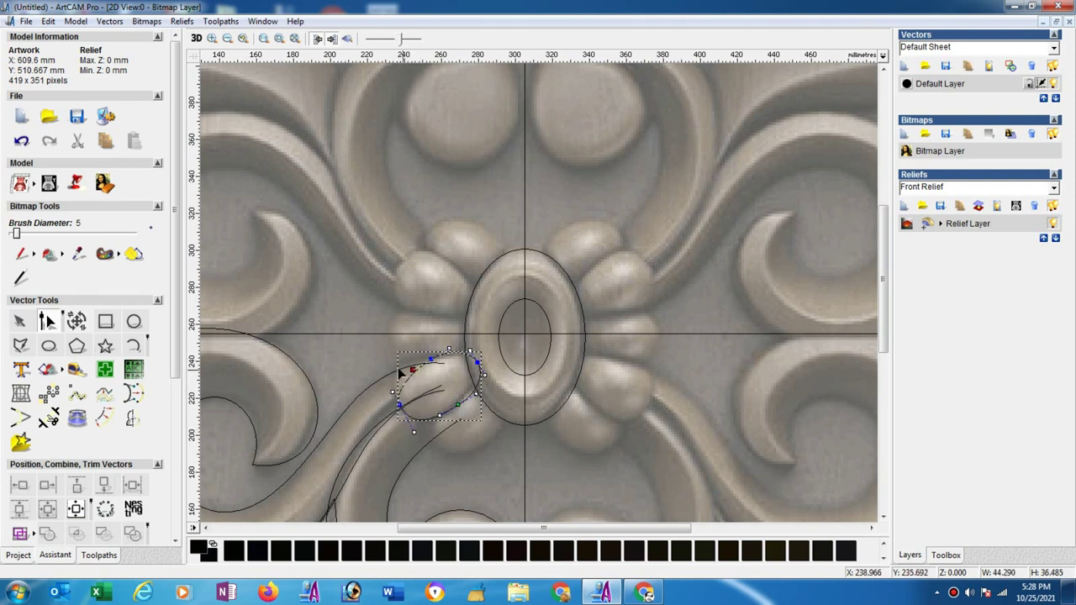
left_click_drag(390, 367, 419, 362)
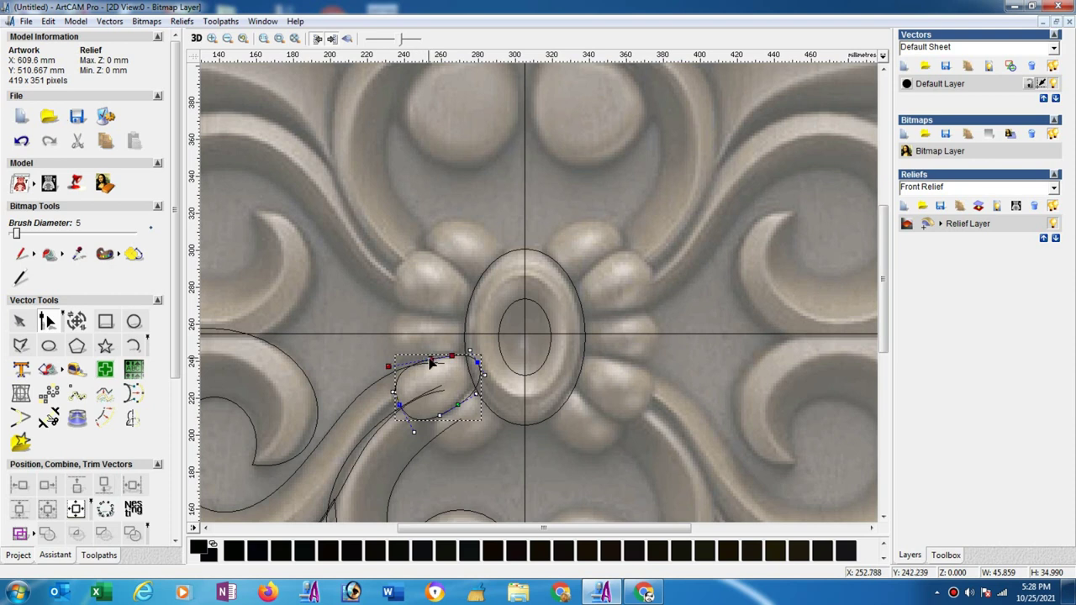
left_click_drag(401, 407, 443, 418)
left_click(438, 414)
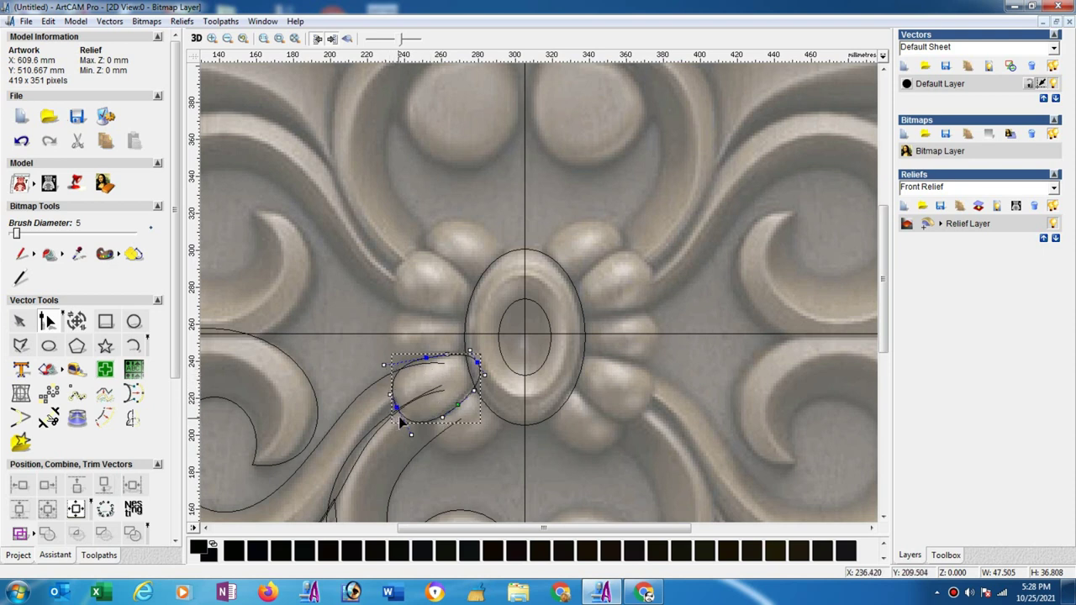
left_click(479, 364)
left_click_drag(478, 363, 484, 362)
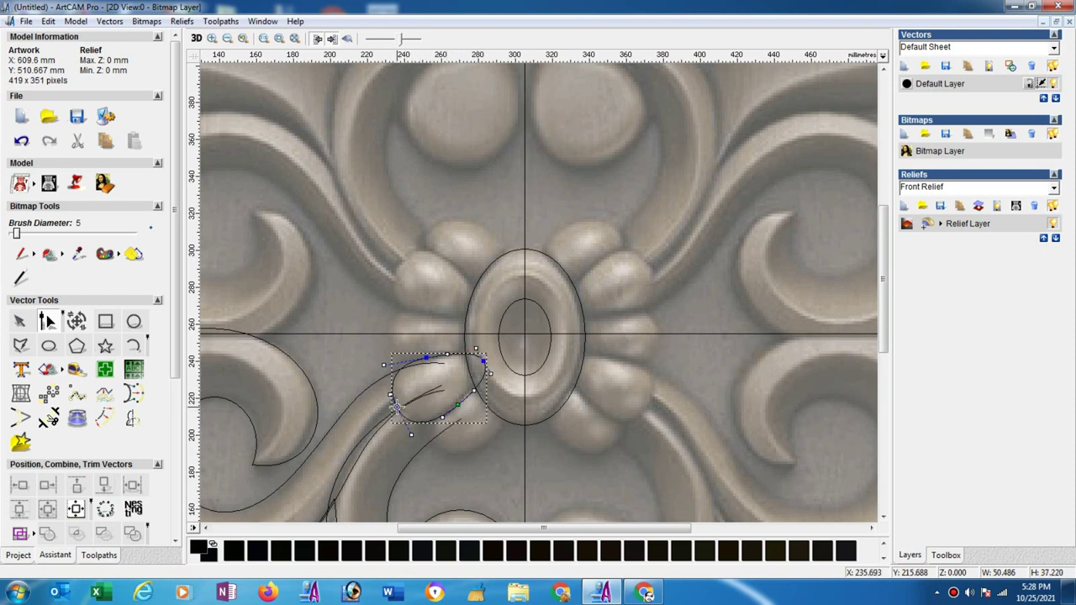
left_click_drag(396, 406, 392, 406)
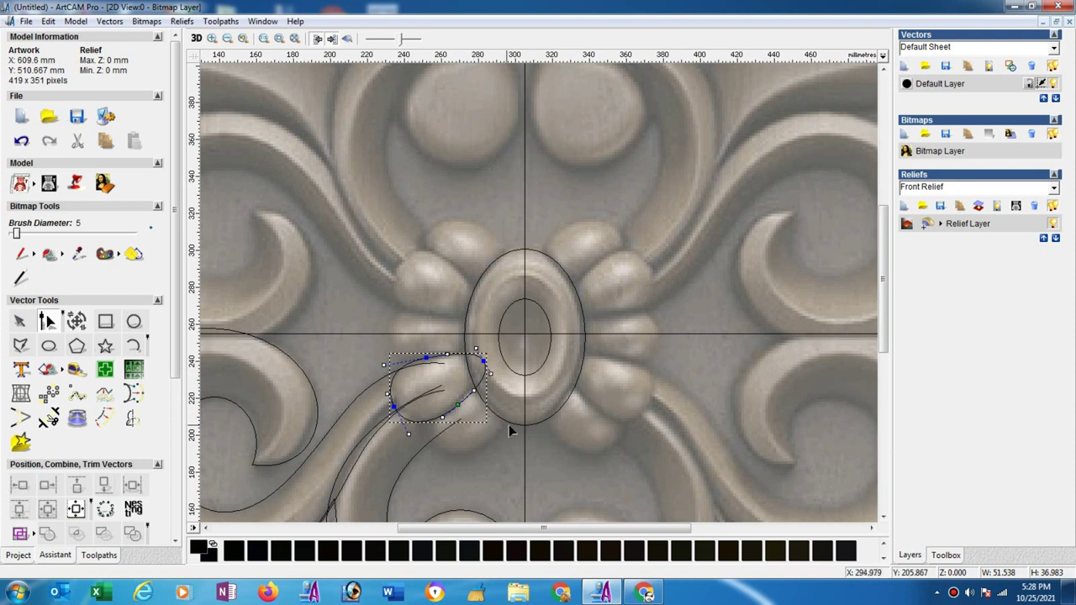
Place a copy of the petal outline over the lower petal
left_click(21, 322)
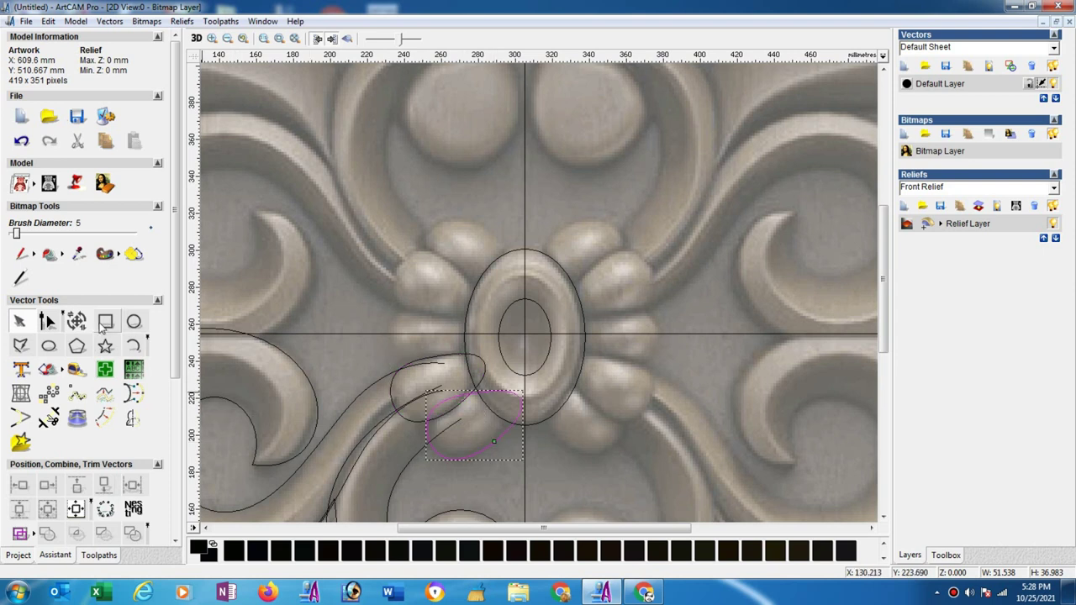
left_click_drag(495, 443, 500, 418)
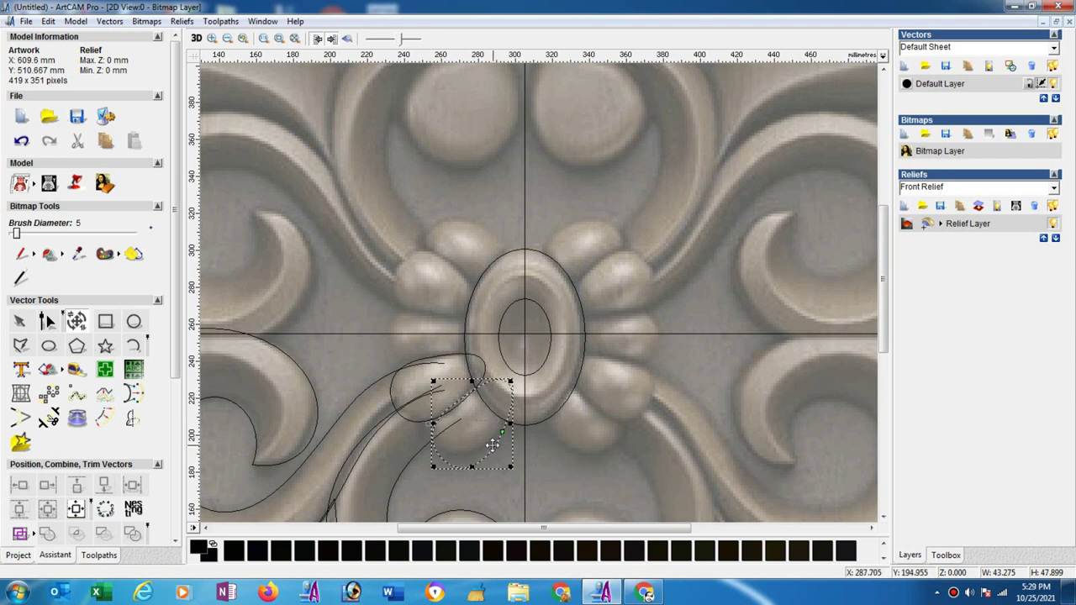
left_click_drag(487, 438, 482, 432)
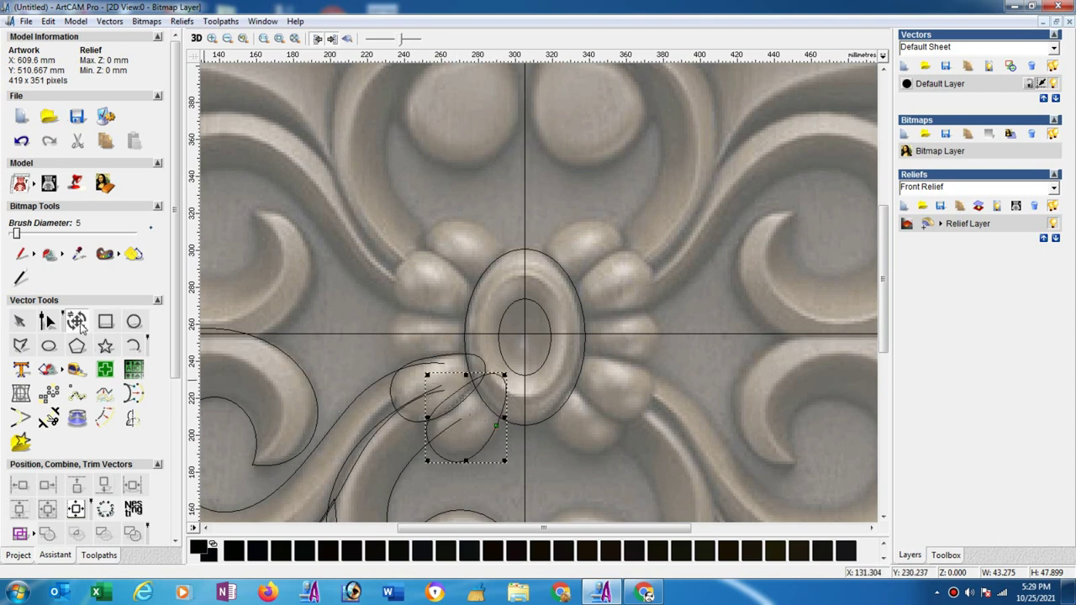
left_click(81, 324)
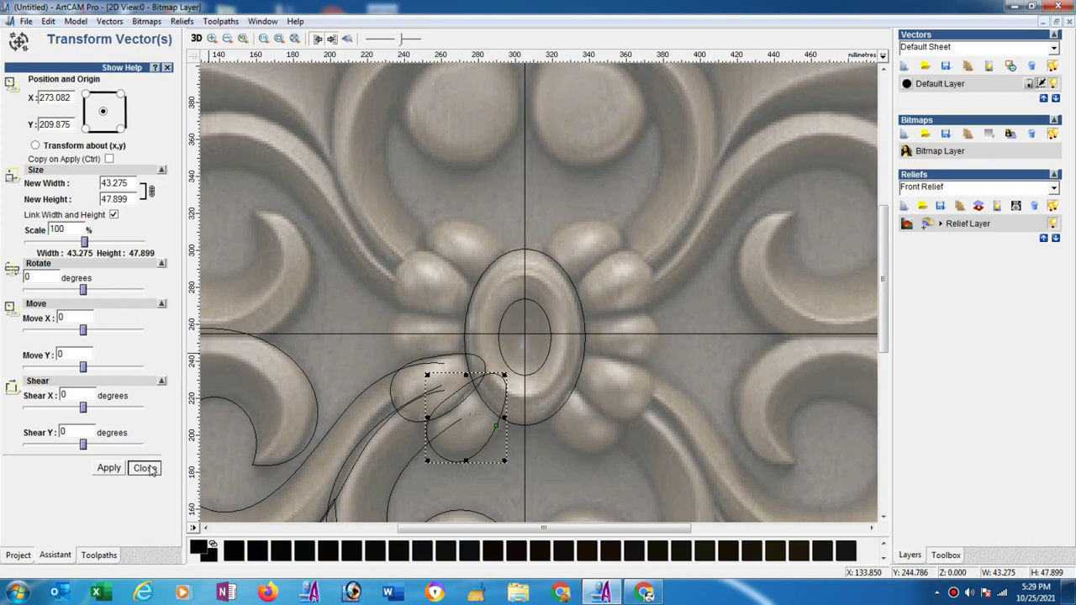
left_click(143, 468)
Reshape the copy's nodes and spans to fit the lower petal beside the centre ellipse
left_click(48, 321)
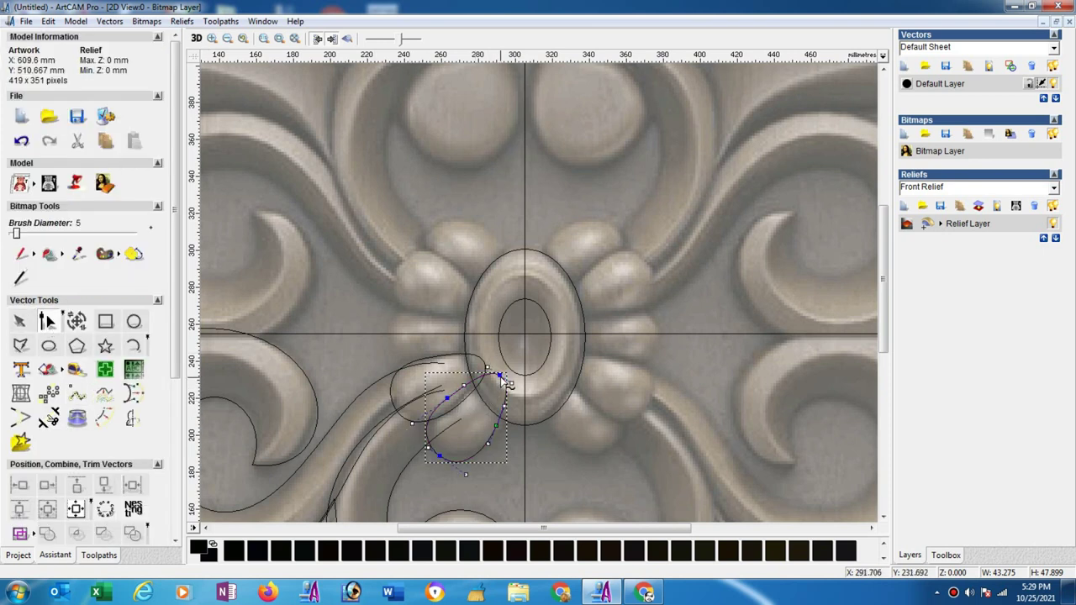
left_click_drag(501, 374, 454, 408)
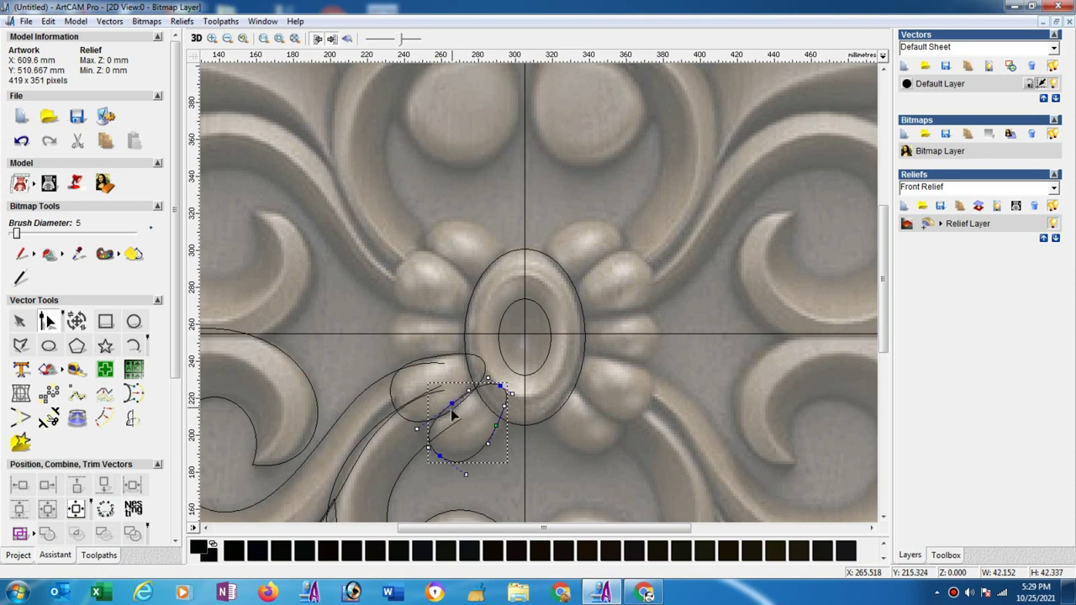
left_click(461, 464)
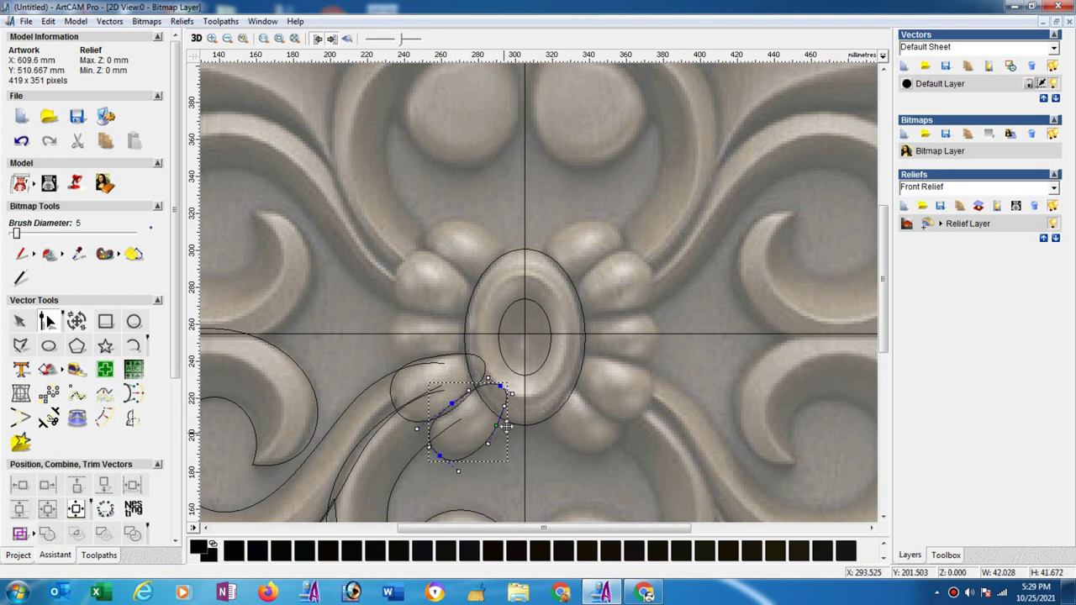
left_click(494, 452)
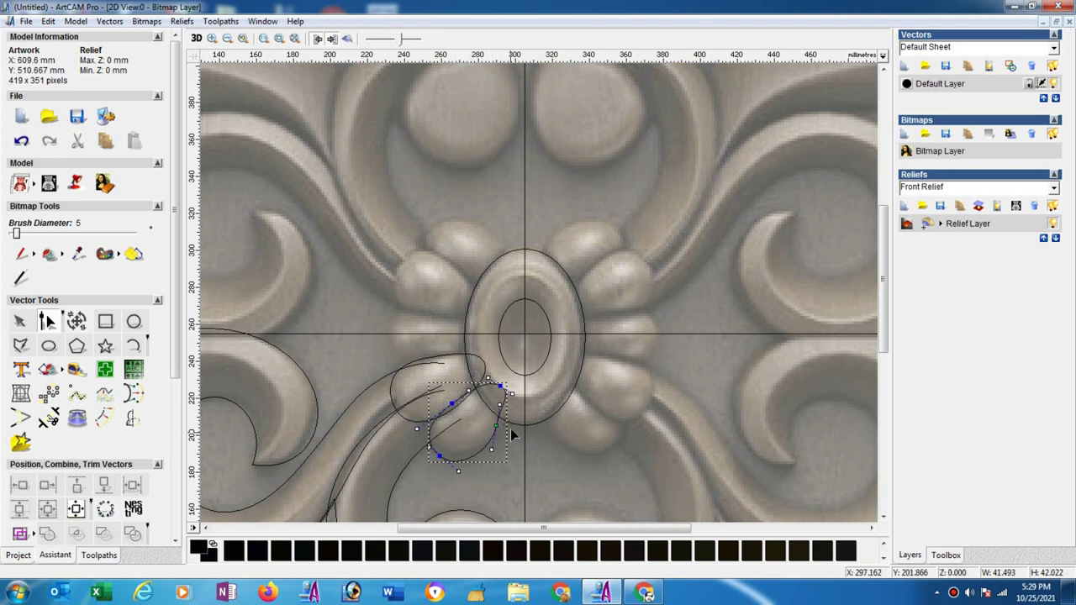
left_click(501, 407)
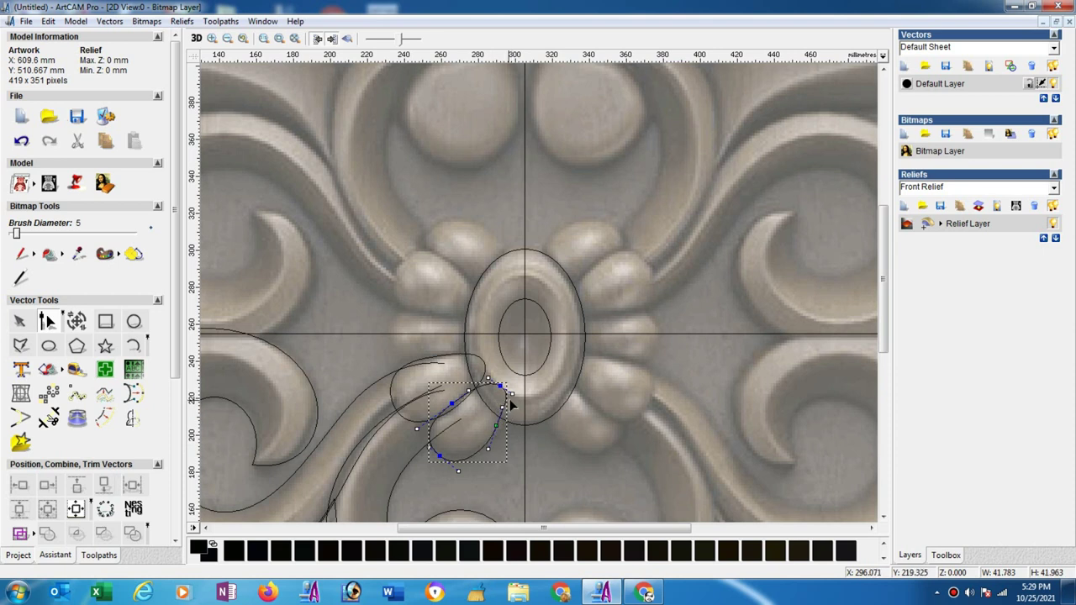
left_click(510, 394)
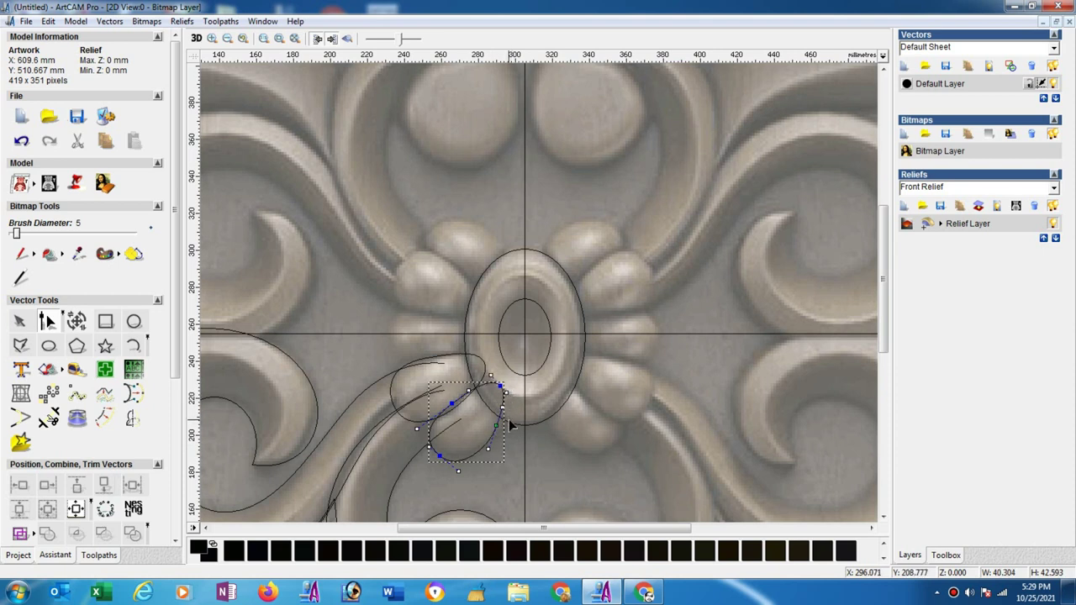
left_click(76, 323)
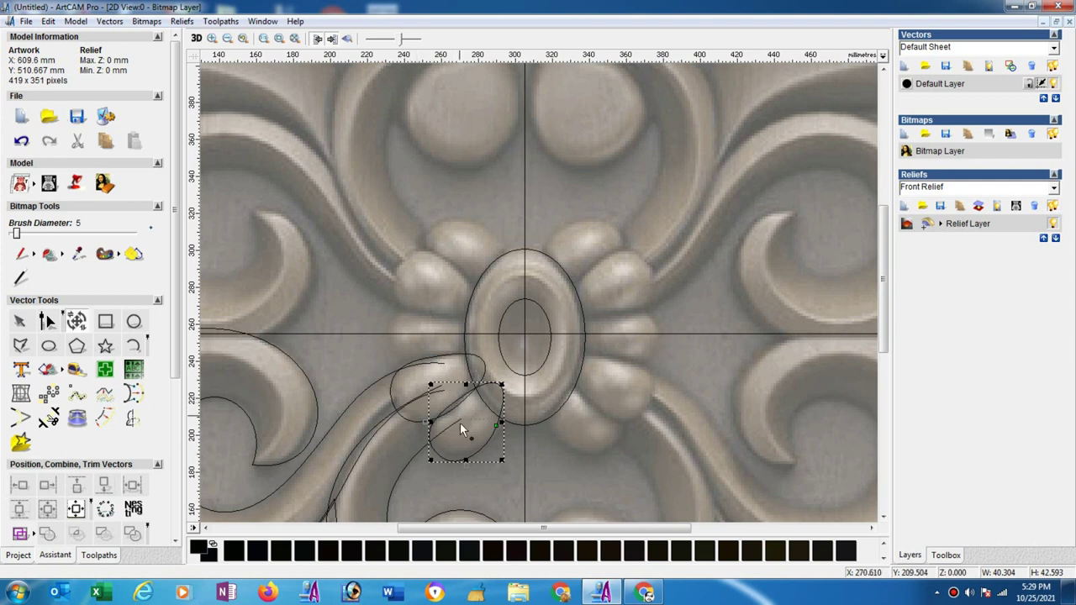
mouse_move(442, 425)
left_mouse_down()
mouse_move(418, 324)
mouse_move(474, 345)
mouse_move(469, 303)
mouse_move(443, 338)
mouse_move(454, 305)
left_mouse_up()
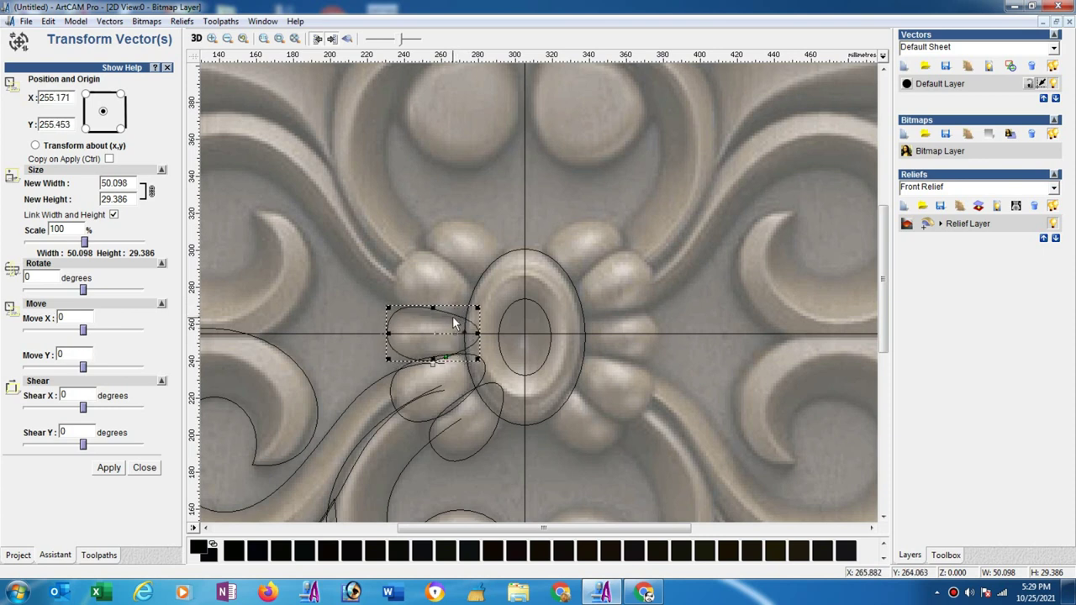
Close the transform settings, leaving the left-petal outline in place, and zoom out to the whole panel
left_click(146, 467)
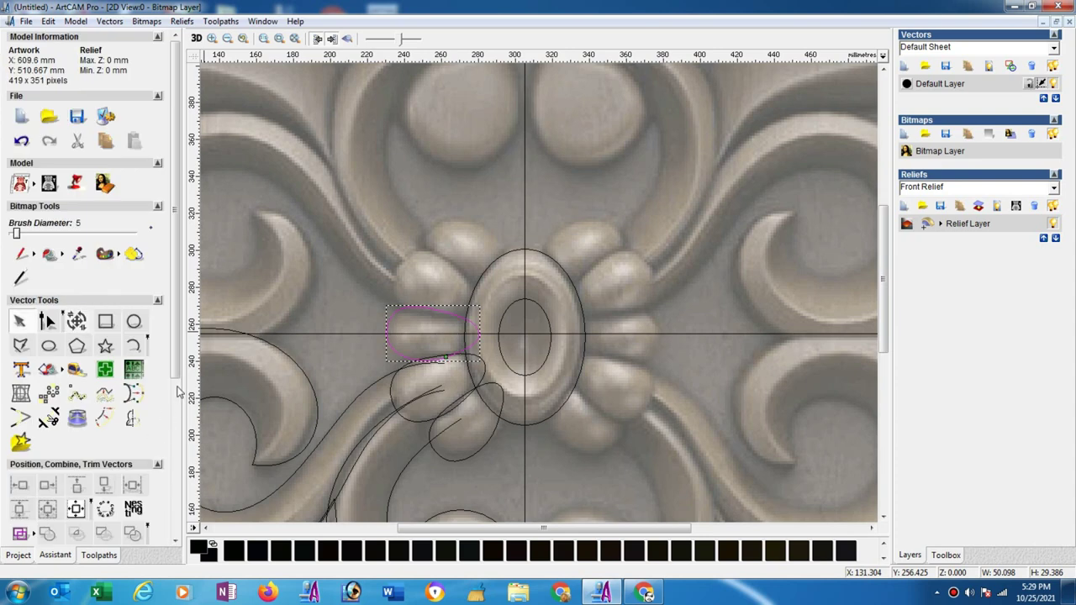
left_click(484, 218)
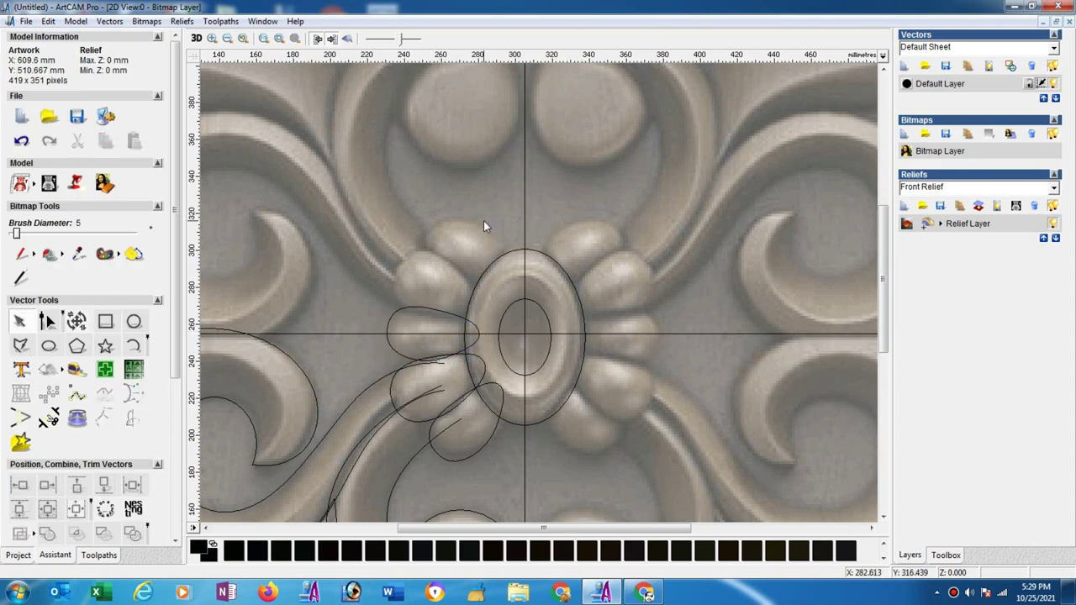
left_click(226, 39)
Tile the 2D and 3D views vertically and raise the model resolution to 4076 × 3414 points
left_click(267, 21)
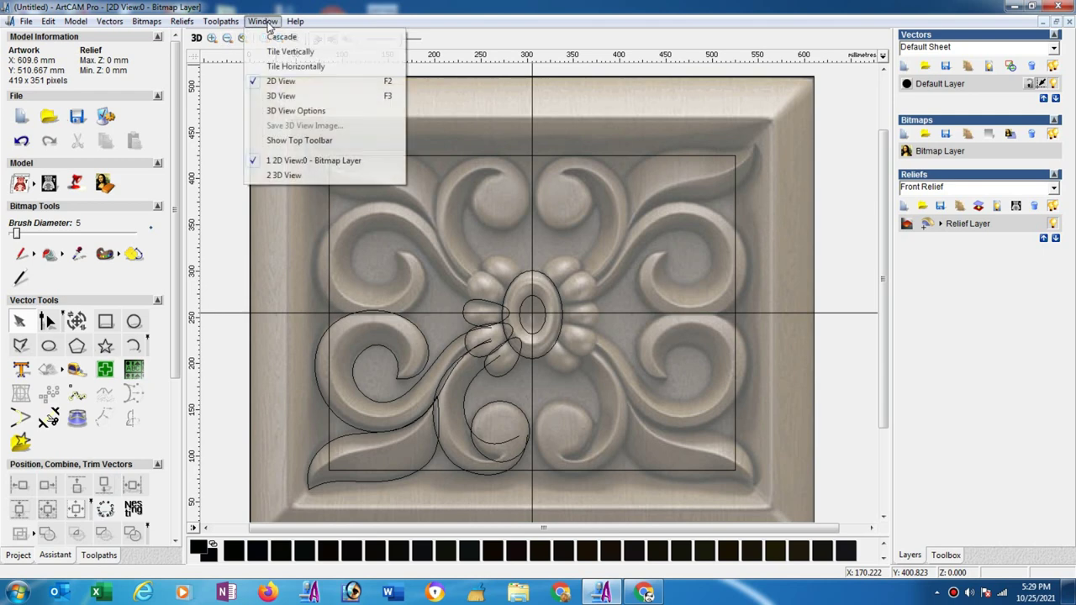
left_click(278, 54)
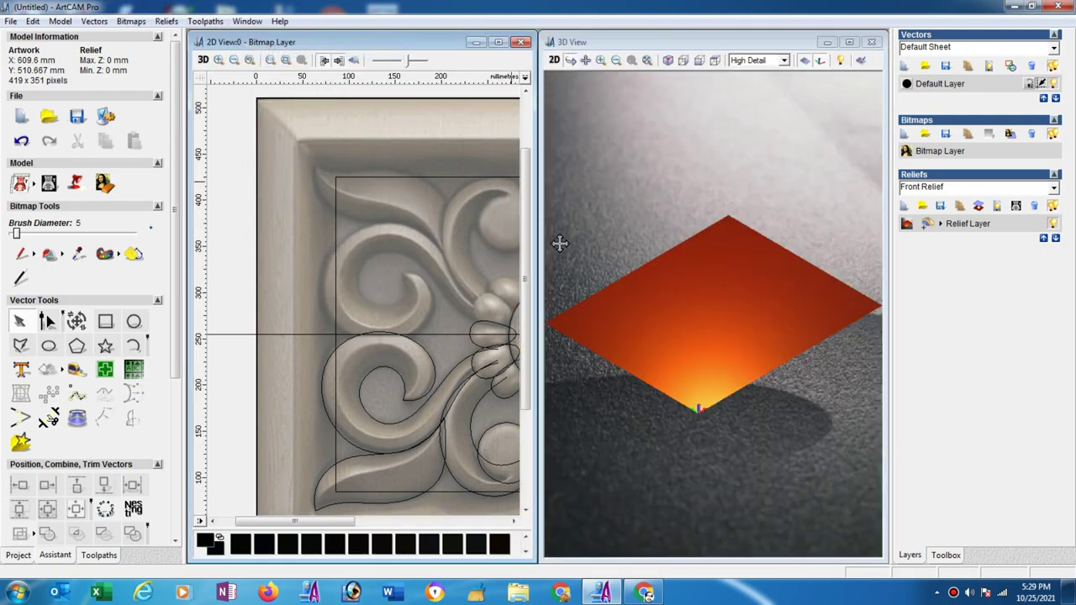
left_click(61, 21)
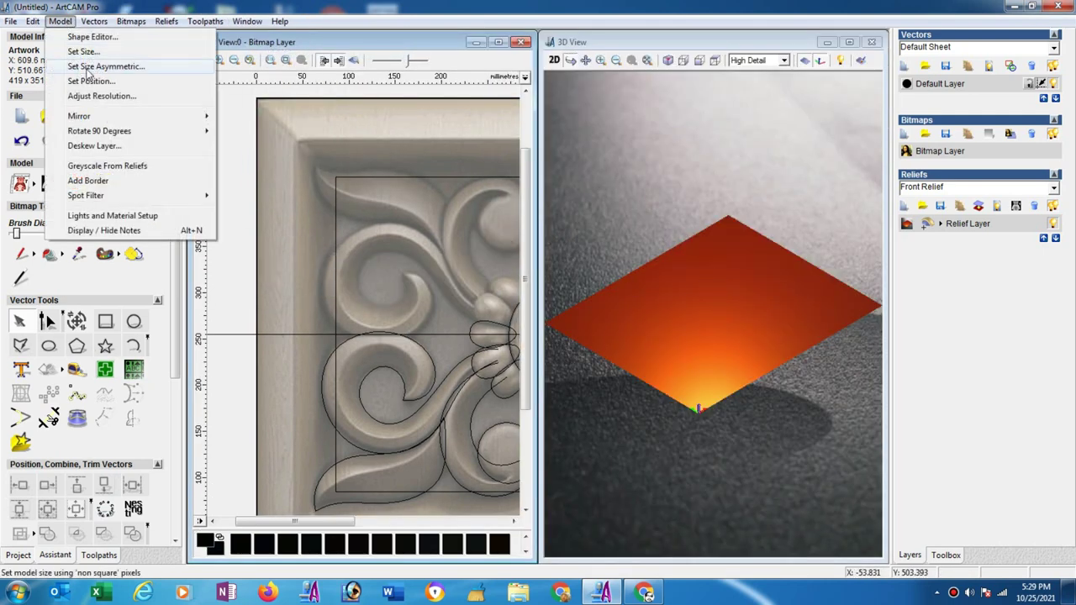
left_click(103, 98)
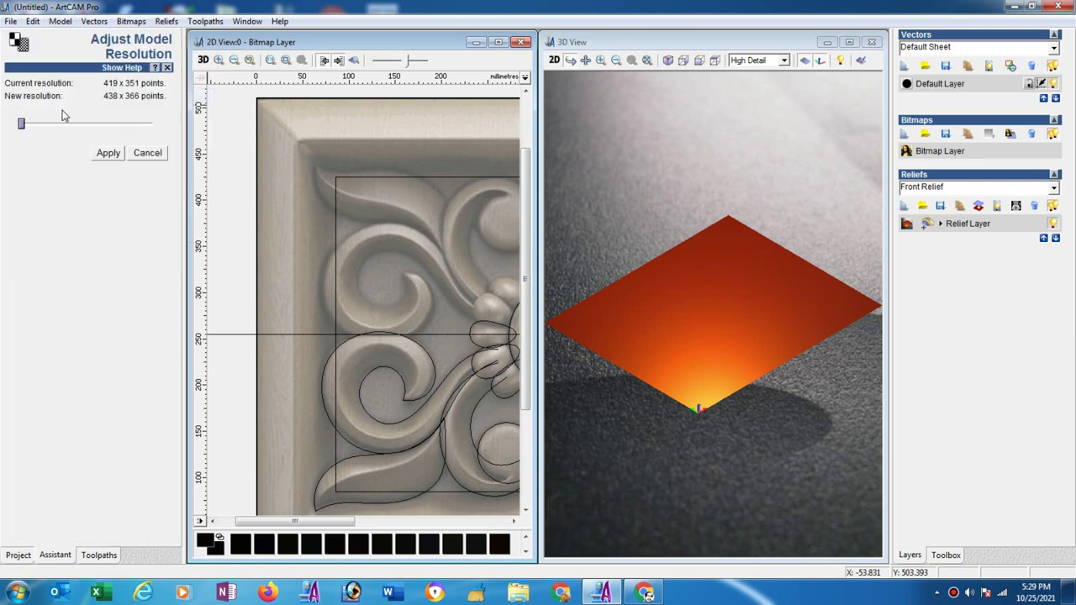
mouse_move(22, 124)
left_mouse_down()
mouse_move(150, 124)
mouse_move(132, 124)
left_mouse_up()
left_click(108, 156)
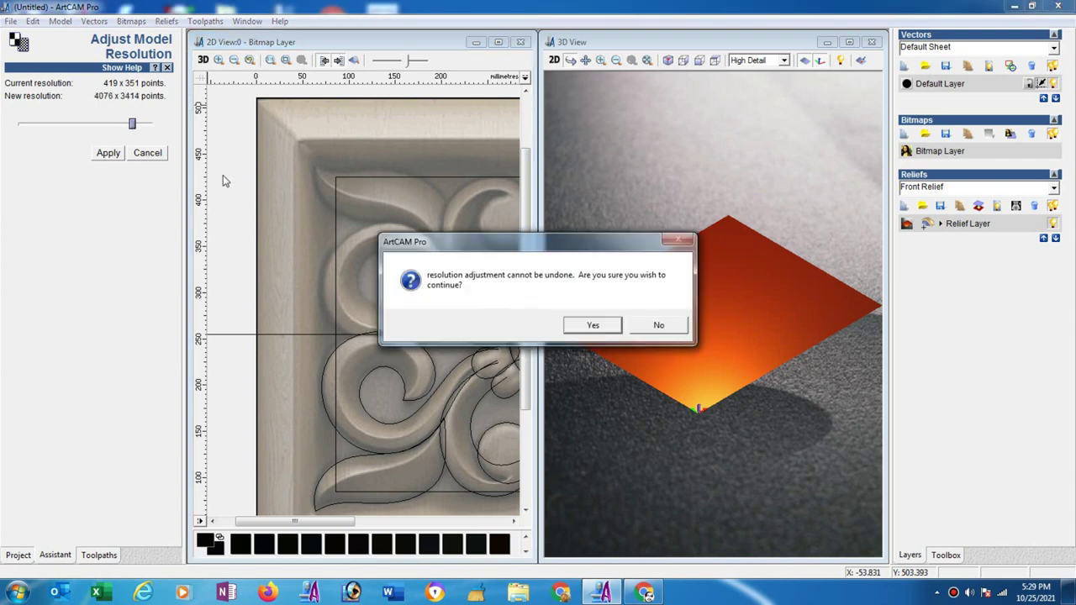
left_click(589, 325)
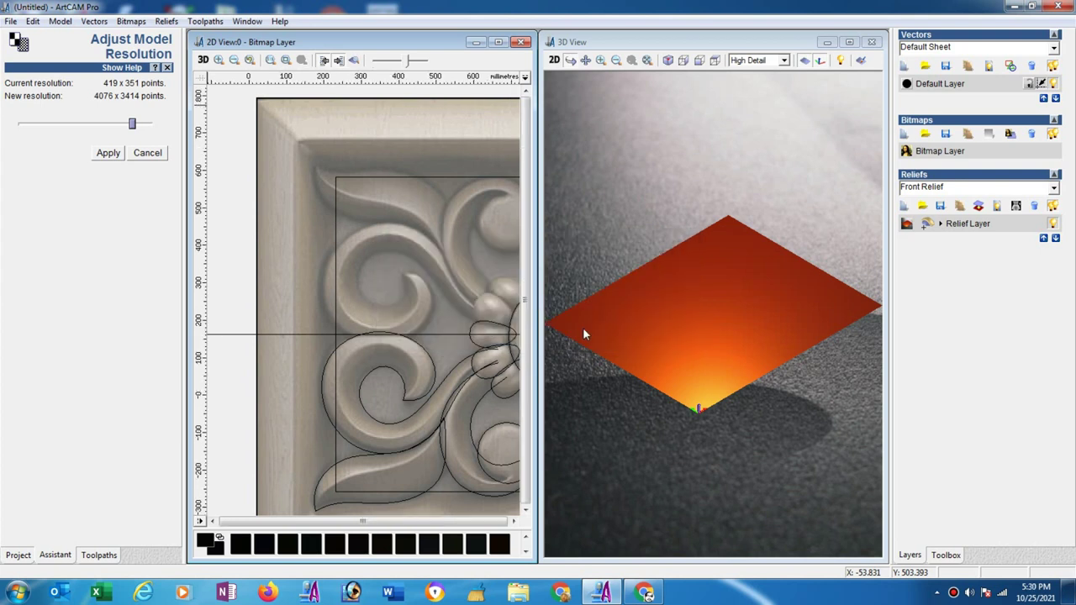
Zoom into the lower-left scroll and draw a small three-point arc on its inner curl
left_click(497, 41)
left_click(215, 40)
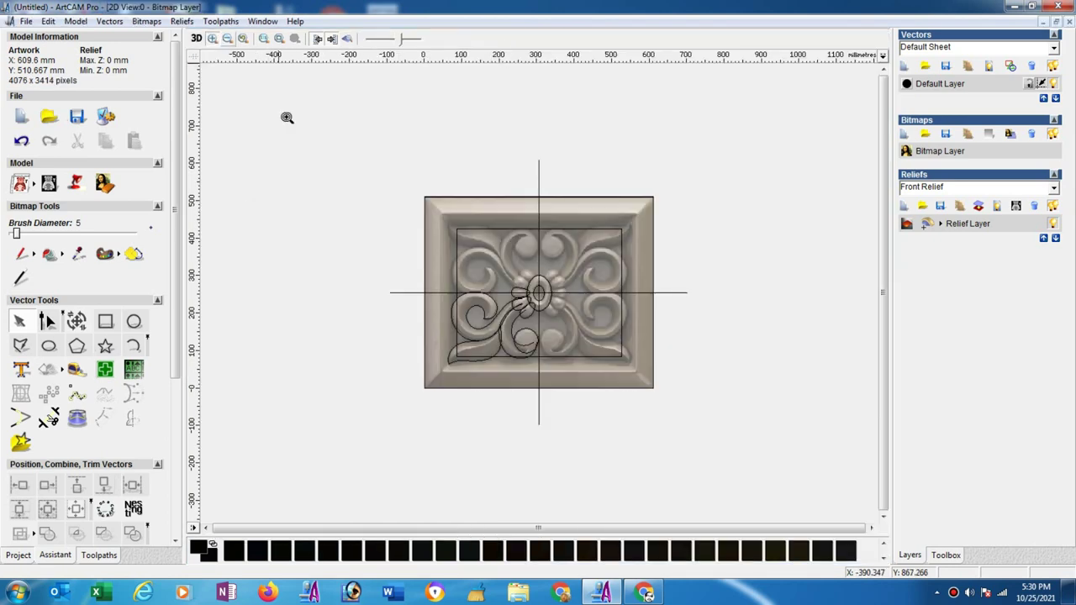
left_click_drag(437, 268, 558, 380)
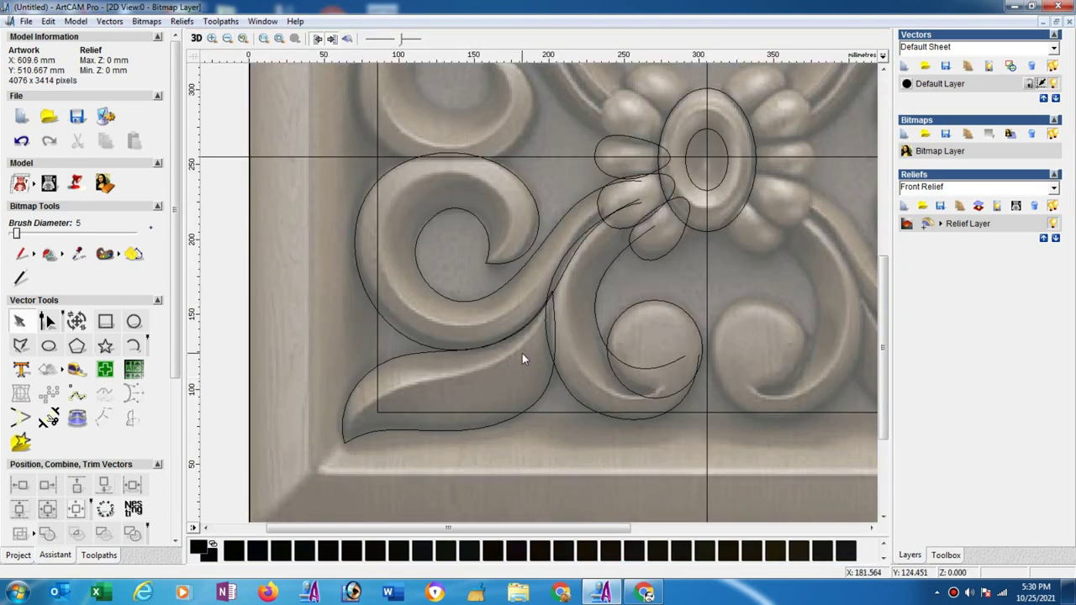
left_click(133, 347)
left_click(355, 263)
left_click(410, 260)
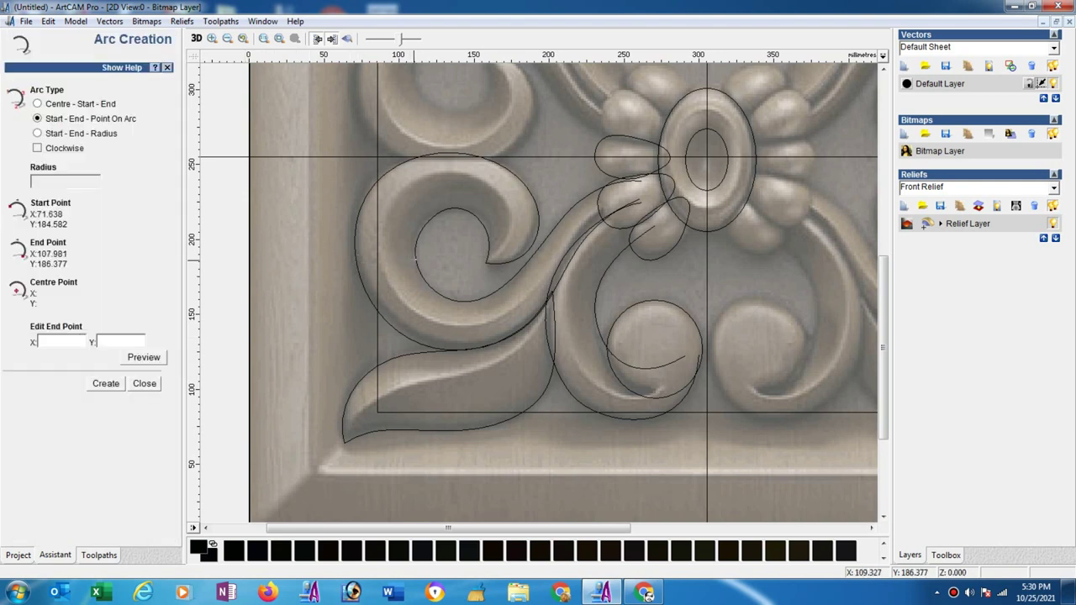
left_click(416, 257)
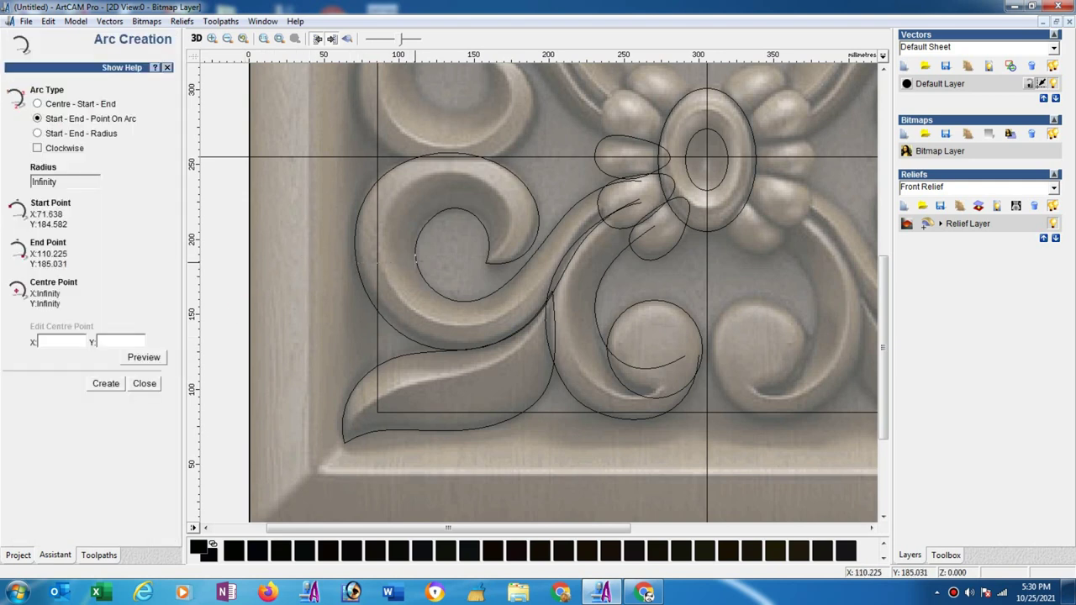
left_click(385, 291)
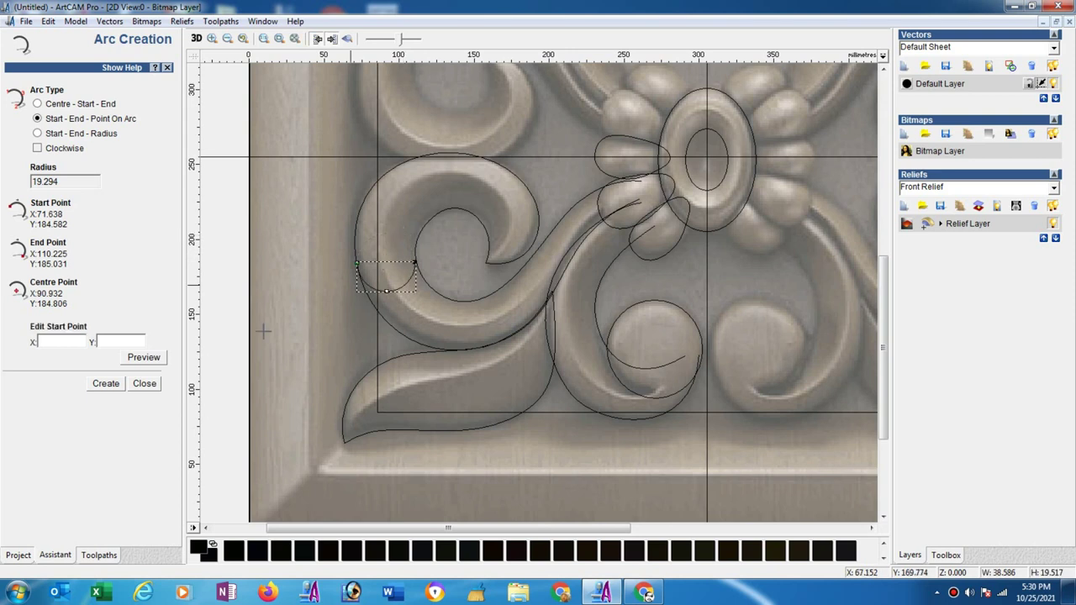
left_click(143, 384)
Node-edit the arc so it bulges upward along the carved curl
left_click(59, 325)
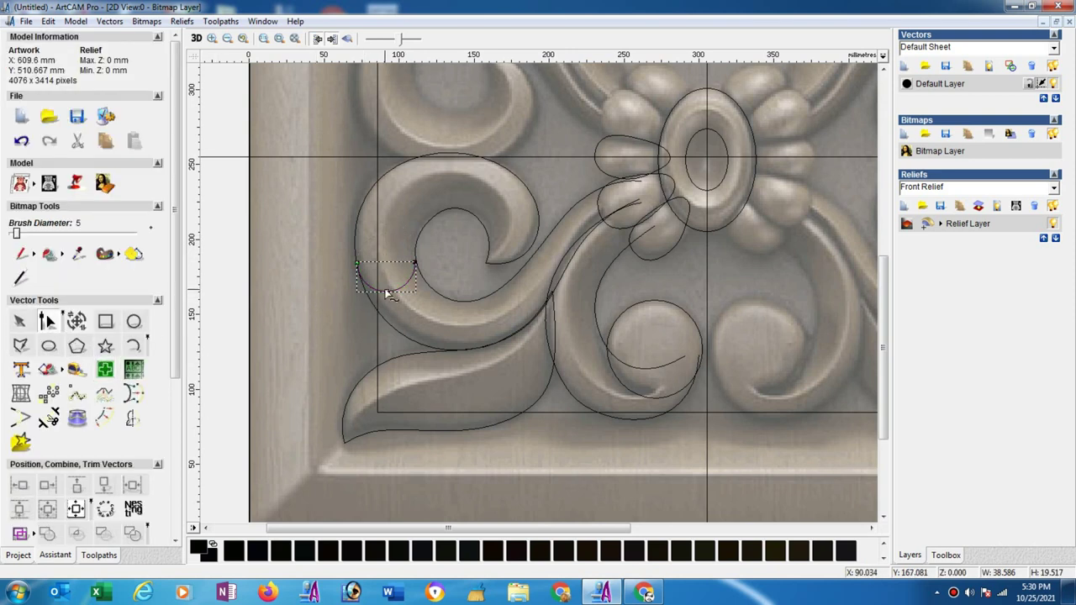
left_click_drag(383, 224, 384, 238)
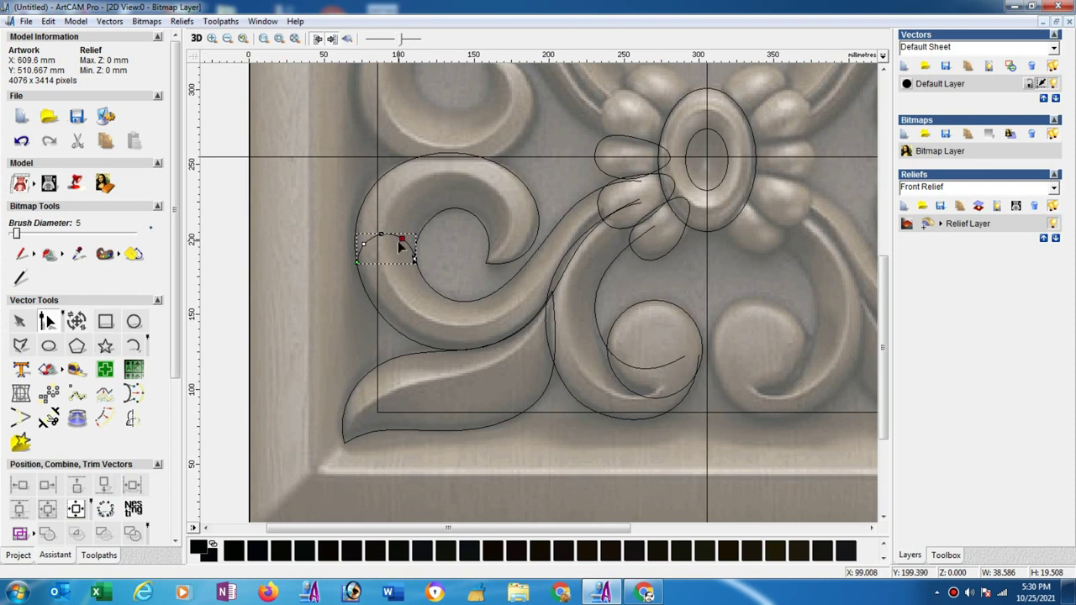
left_click_drag(400, 240, 396, 247)
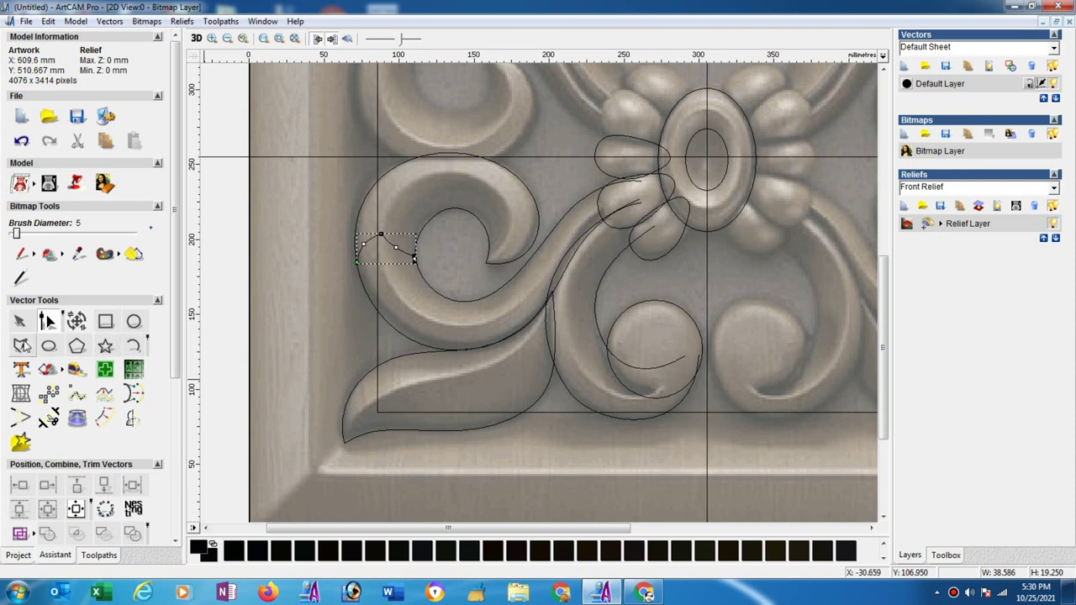
Draw a 20 mm-high rectangle on the left border beside the lower leaf
left_click(106, 320)
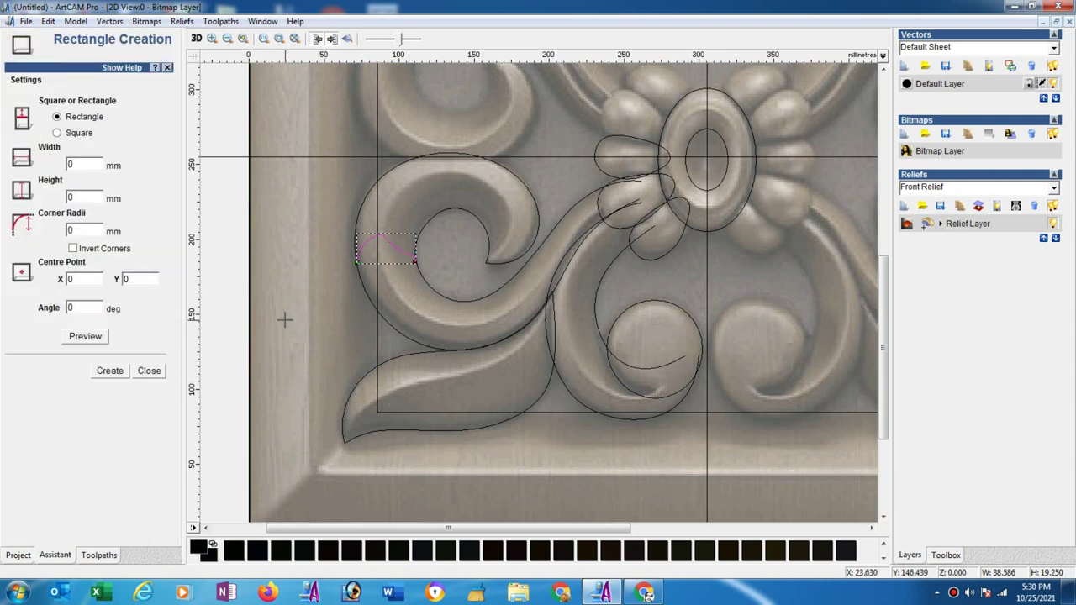
left_click_drag(285, 320, 330, 351)
double_click(96, 196)
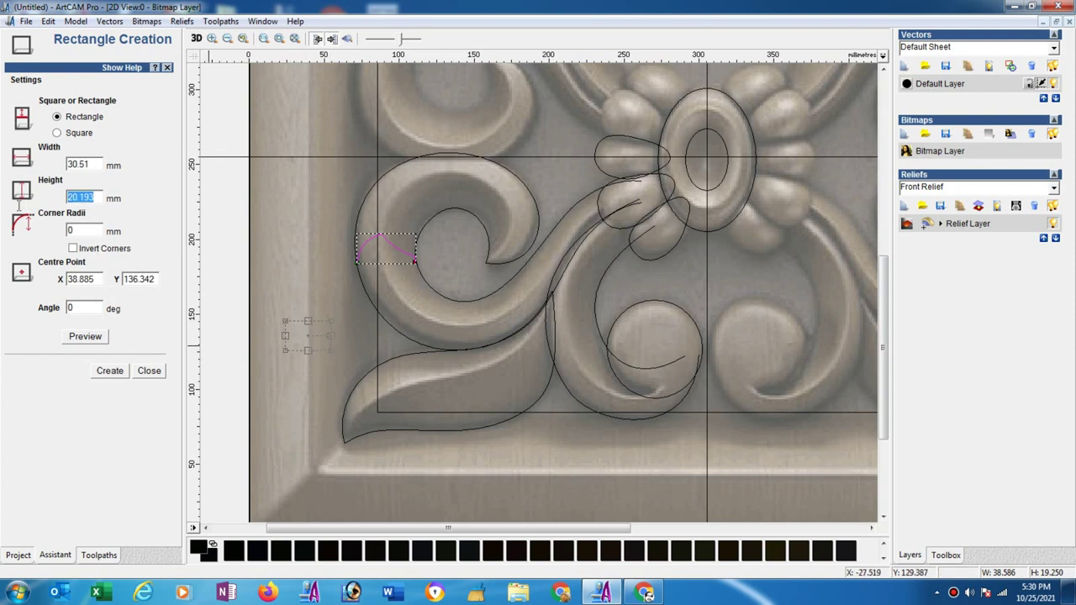
type("20")
left_click(109, 371)
left_click(149, 370)
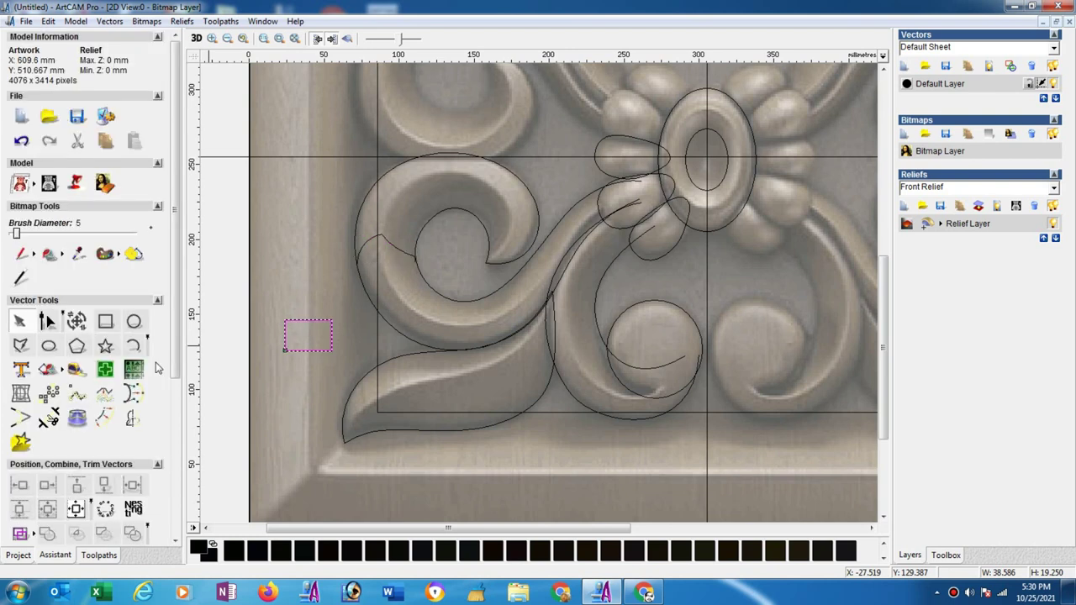
Move the rectangle up and to the left, dropping a copy beside the lower leaf
left_click(48, 319)
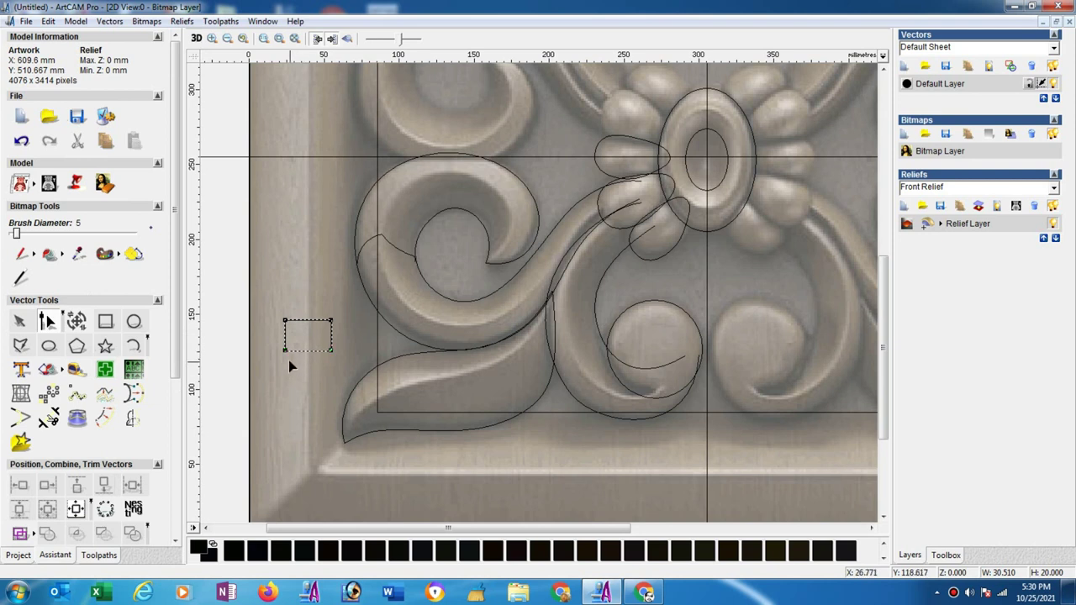
key("n")
left_click_drag(311, 322, 217, 289)
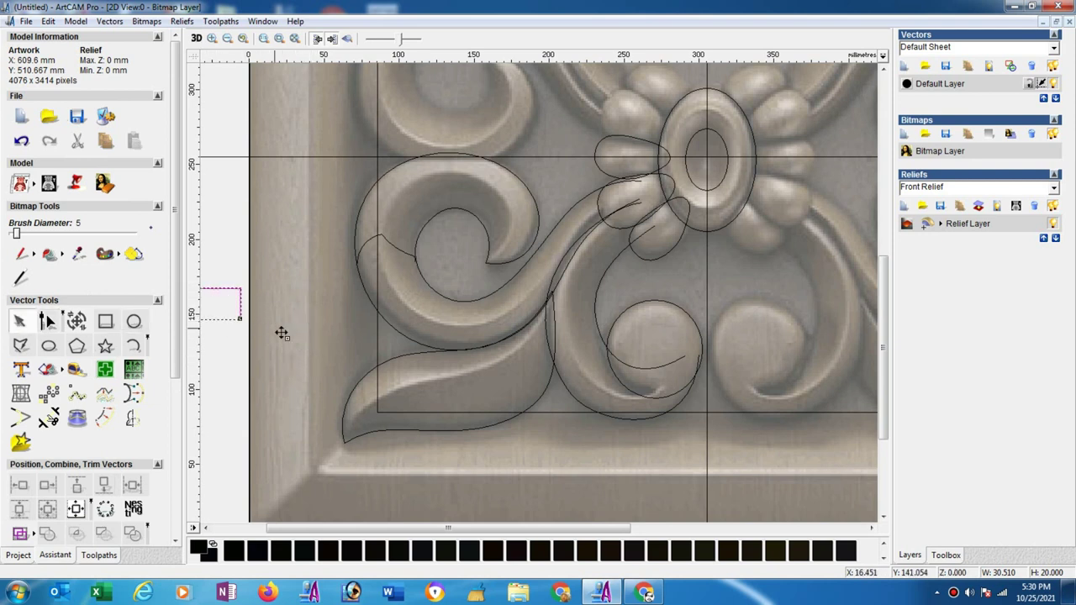
left_click(306, 330)
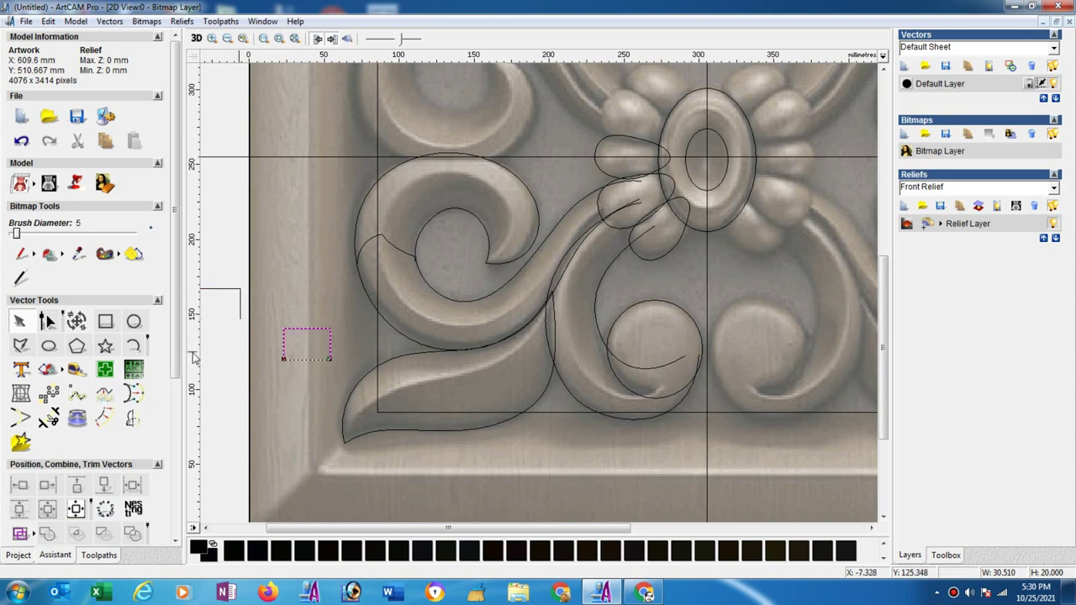
key("n")
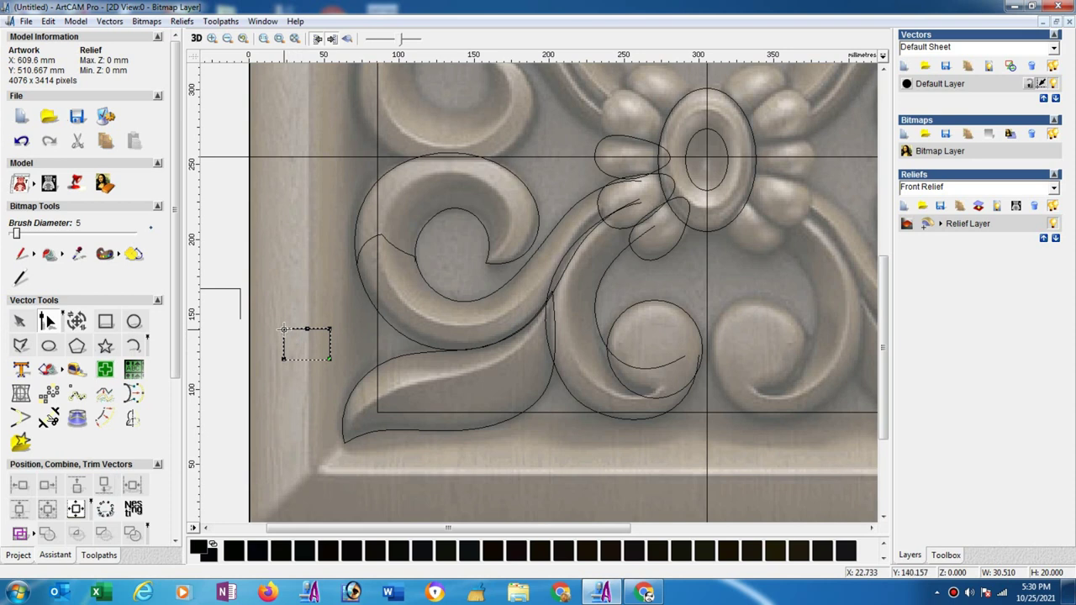
Drag the rectangle's top-left corner into a curve and zoom in on the new arch
mouse_move(283, 329)
left_mouse_down()
mouse_move(332, 333)
mouse_move(308, 330)
left_mouse_up()
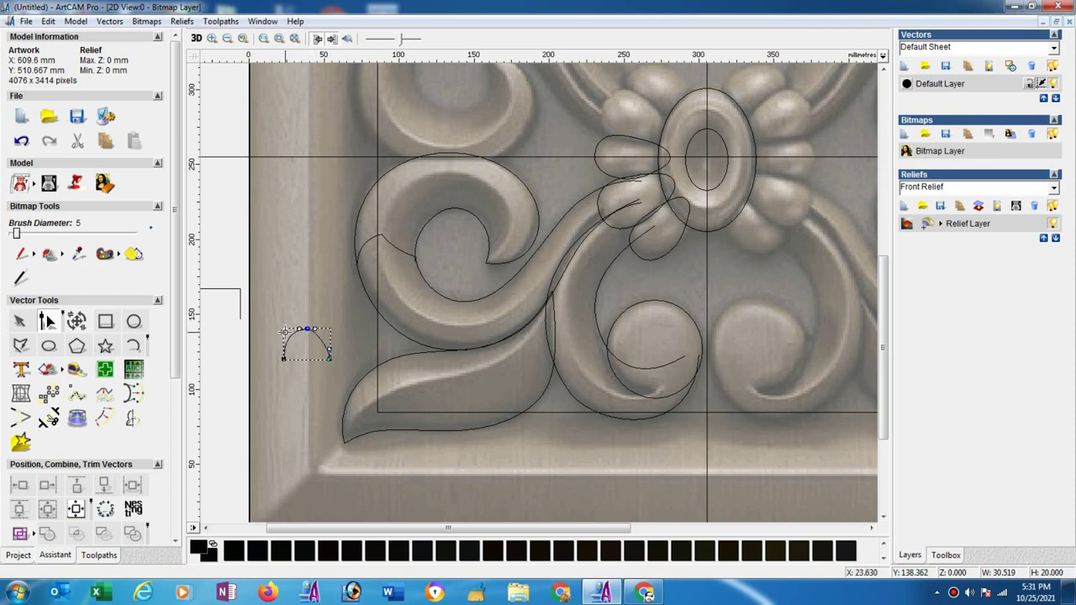
left_click_drag(284, 330, 288, 336)
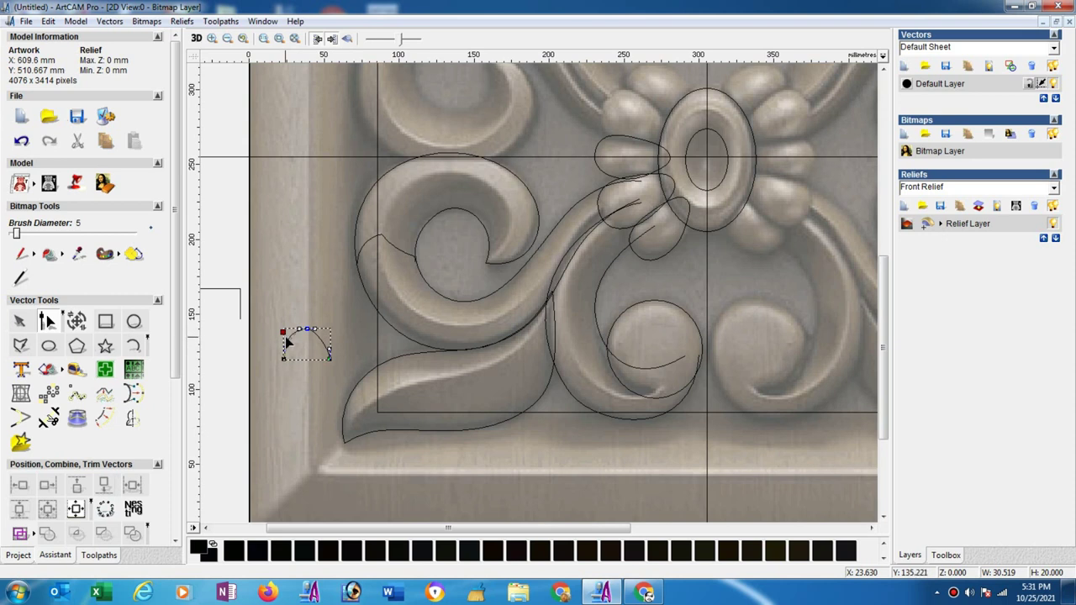
left_click(222, 38)
left_click_drag(266, 305, 352, 378)
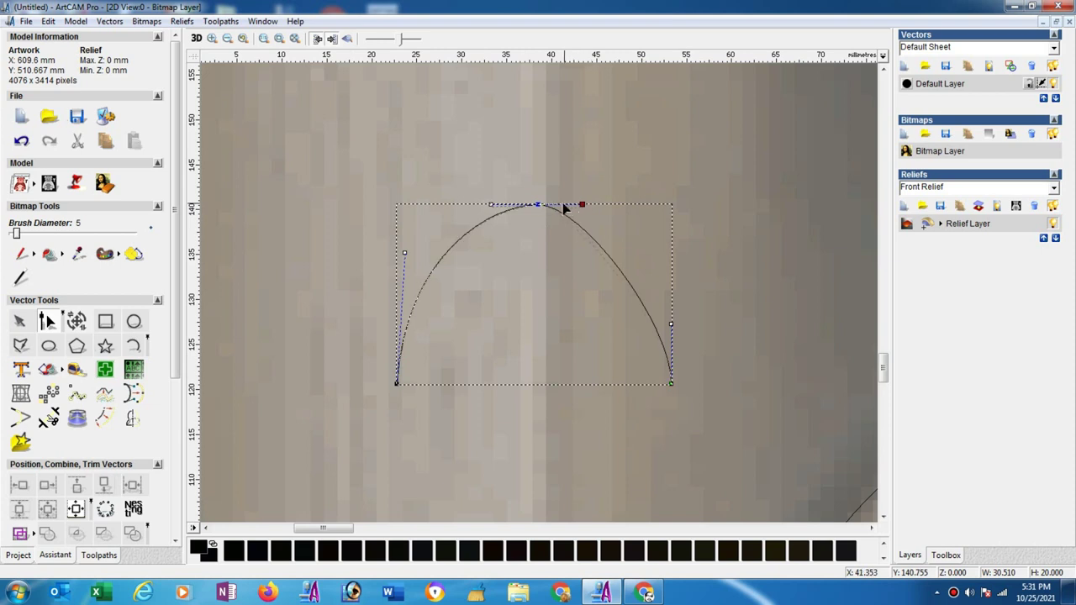
Adjust the arch's Bezier handles into a pointed shape, then zoom back out to the panel
left_click_drag(551, 206, 548, 204)
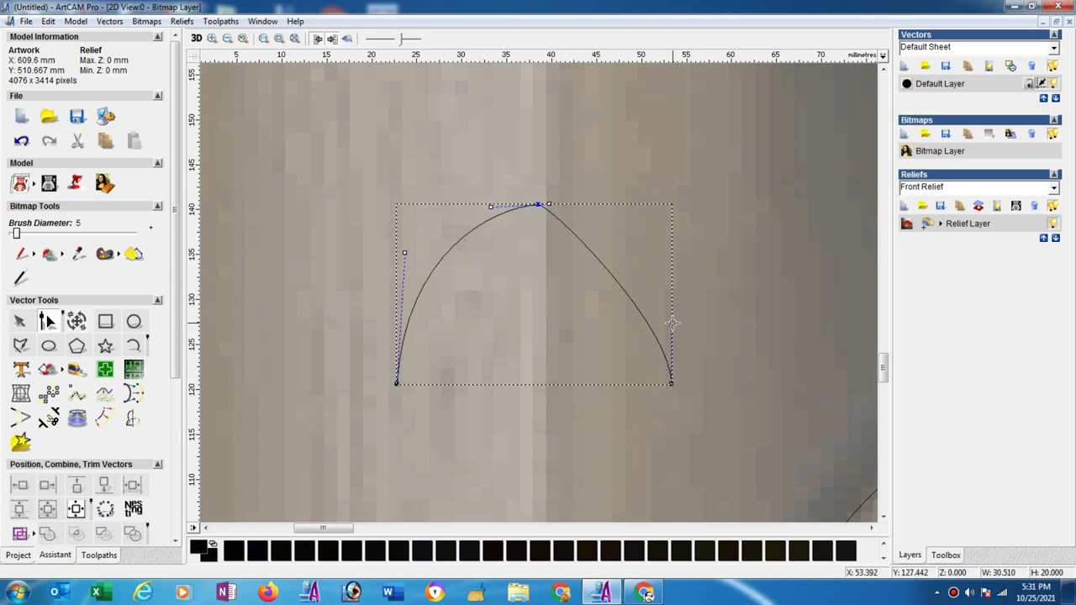
left_click_drag(669, 324, 674, 334)
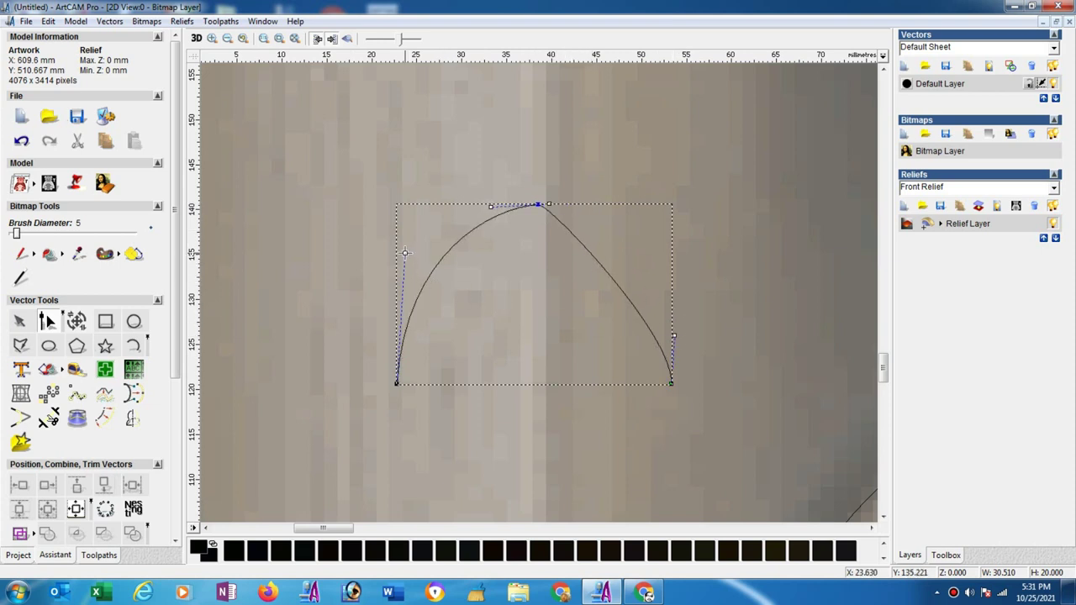
left_click_drag(398, 267, 396, 268)
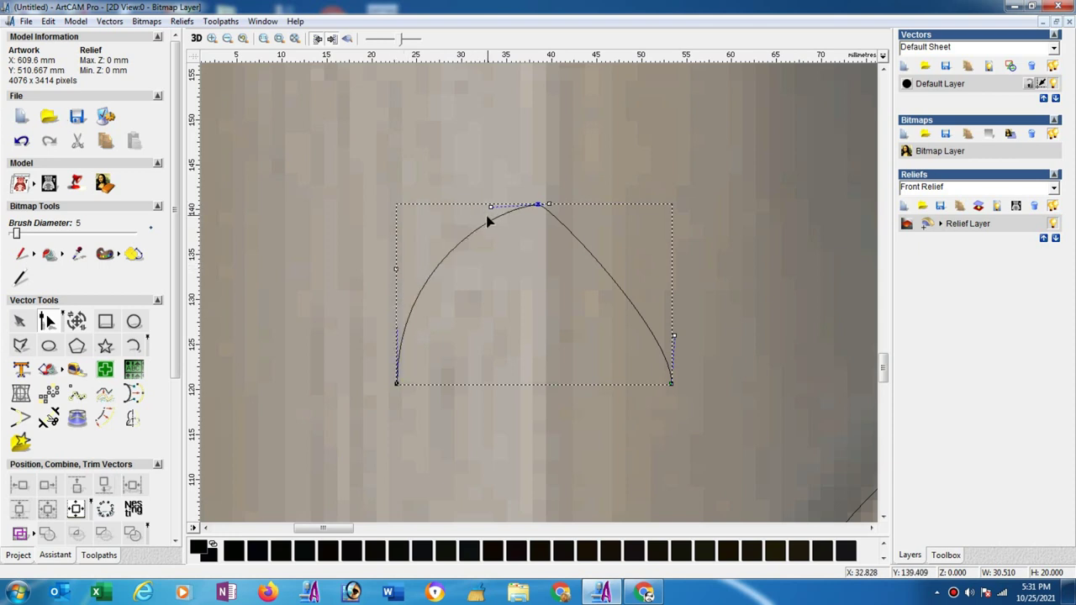
left_click_drag(491, 206, 488, 211)
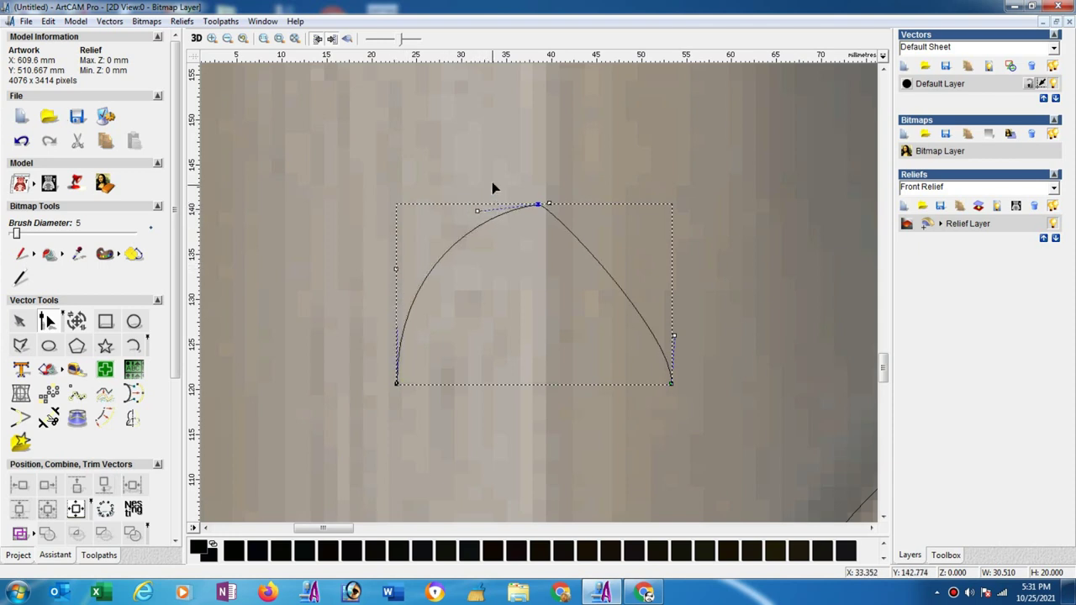
left_click(495, 181)
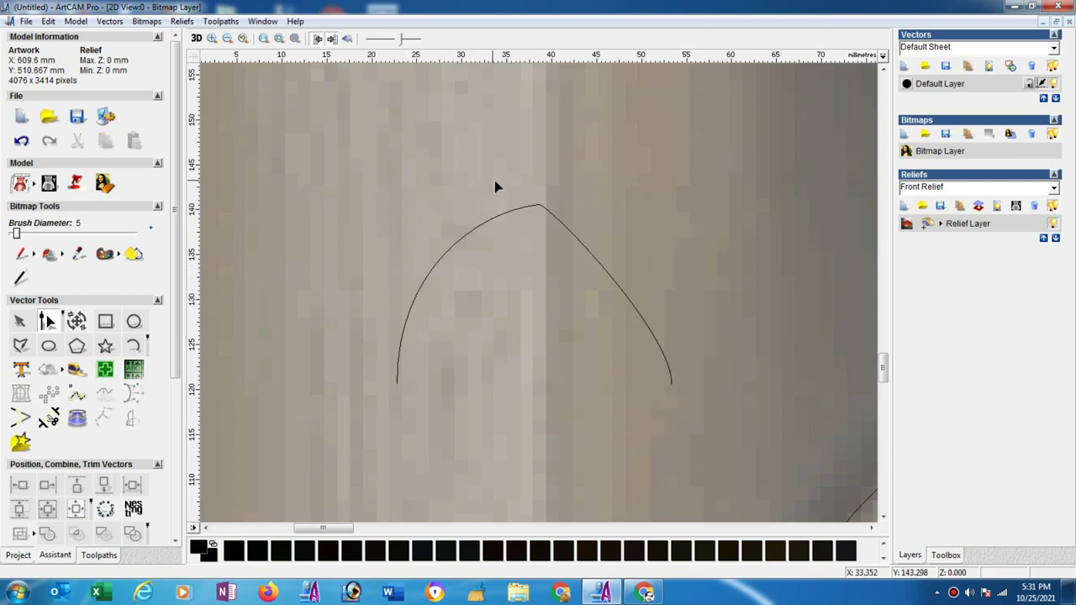
left_click(228, 40)
left_click(228, 39)
left_click(227, 39)
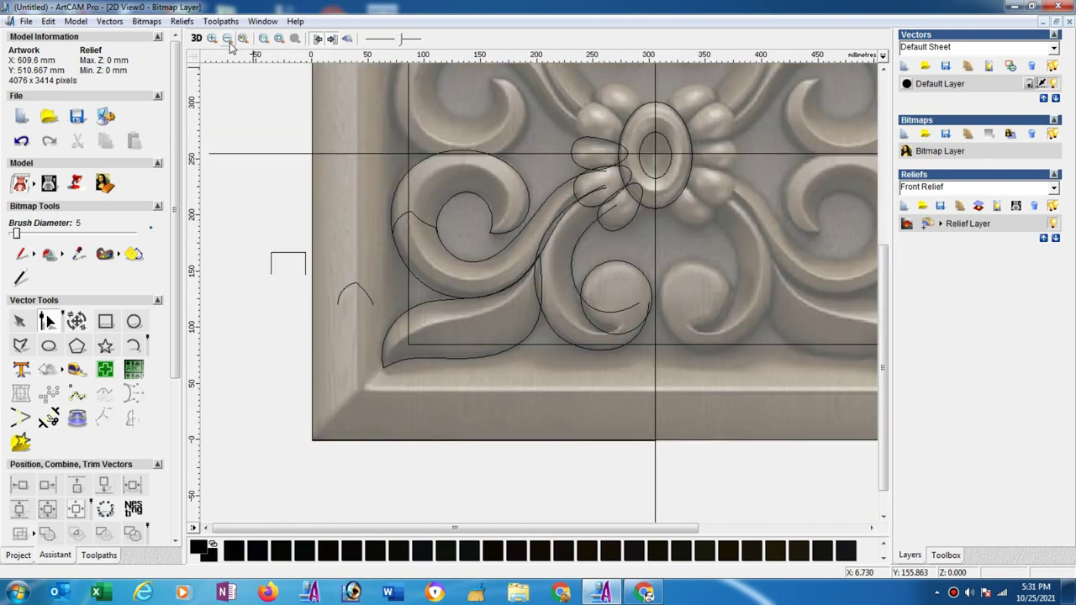
left_click(227, 39)
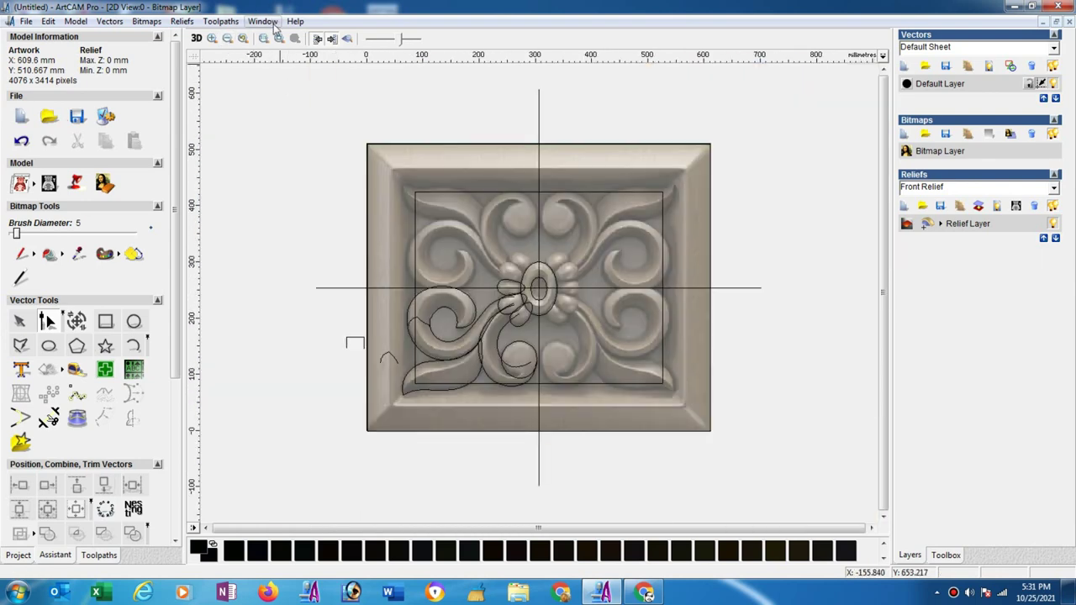
Draw an 86.145 mm-wide rectangle on the upper-left border, entering height 2
left_click(105, 321)
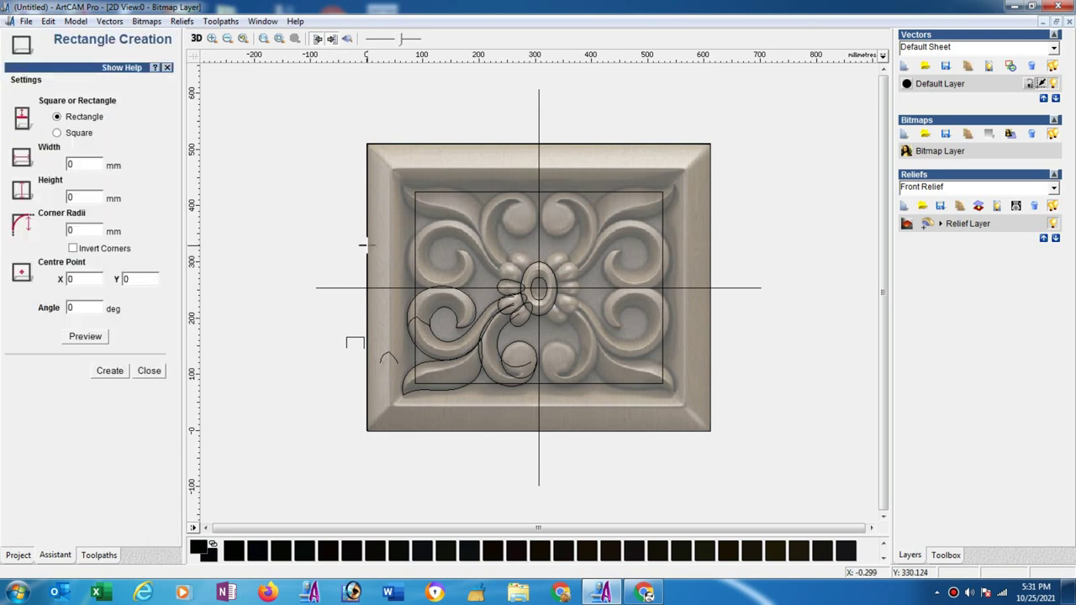
left_click_drag(363, 245, 414, 262)
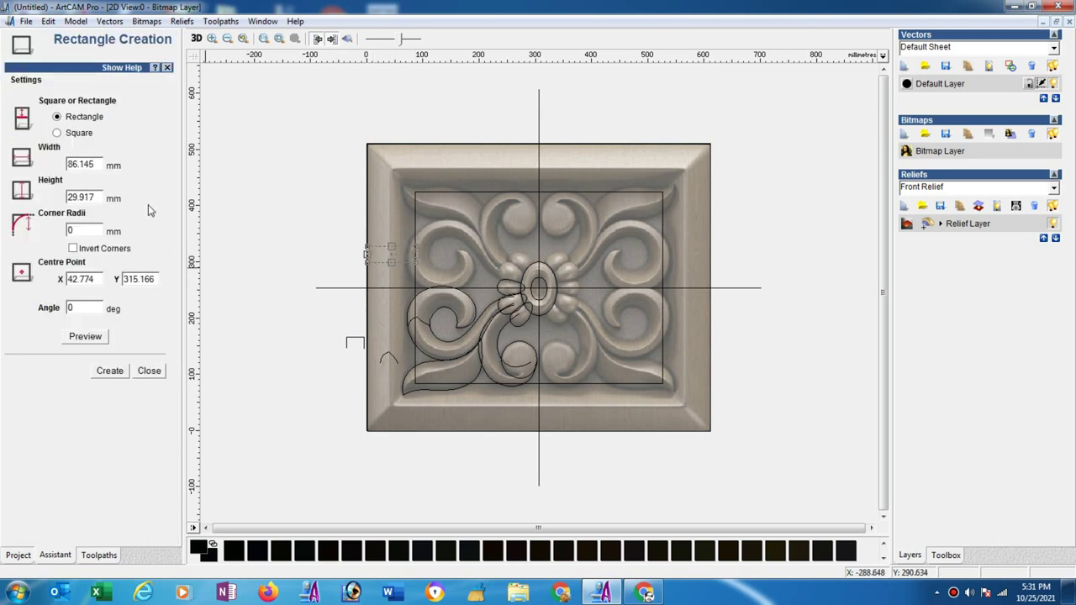
left_click_drag(94, 197, 38, 212)
type("20")
left_click(109, 371)
left_click(149, 371)
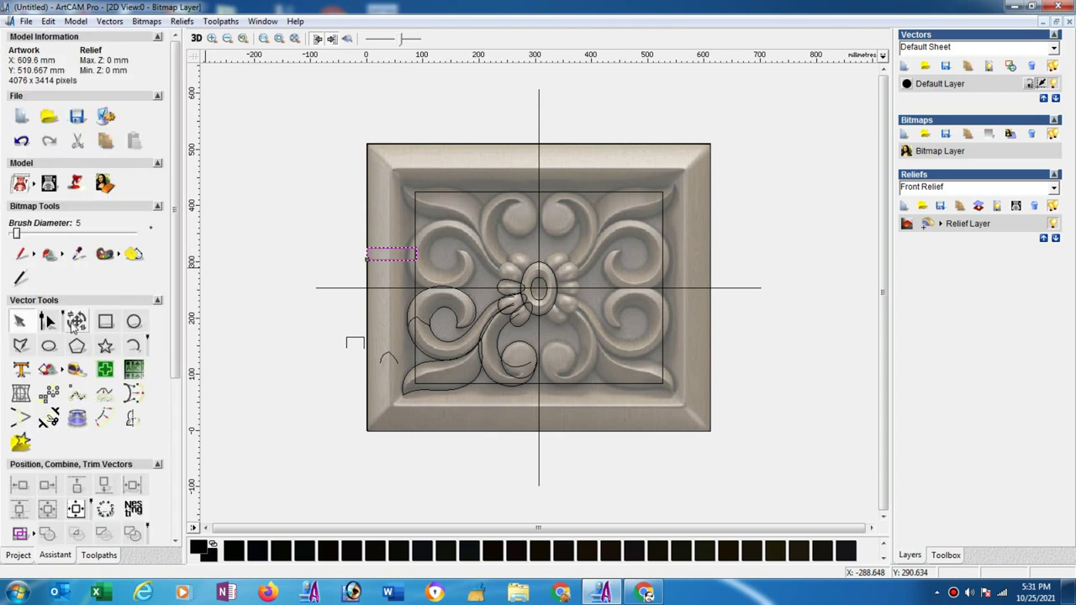
Nudge the rectangle's top-left node down to slant its top edge
left_click(58, 323)
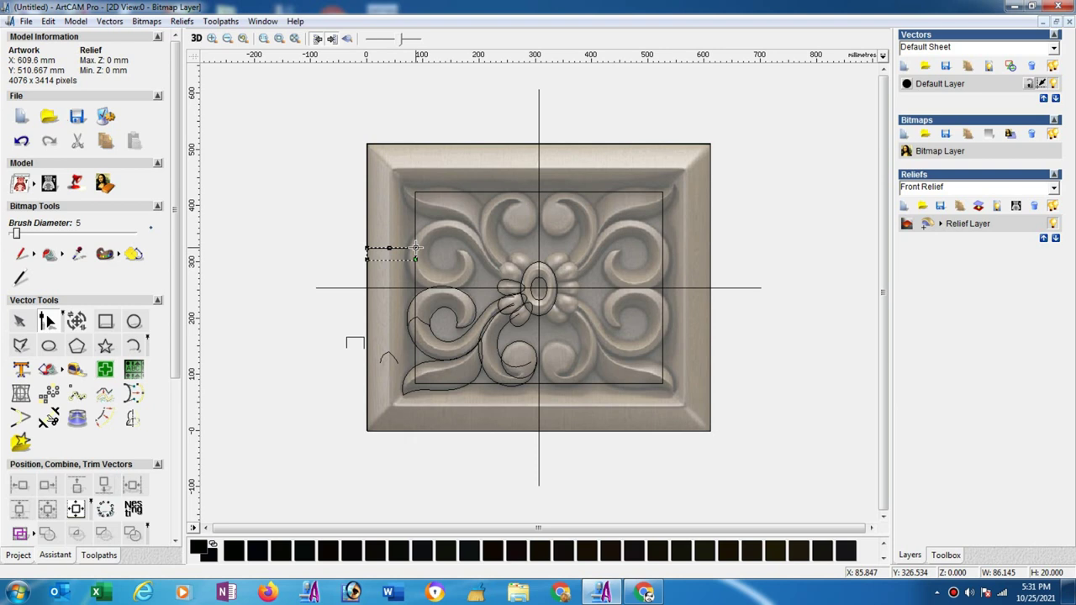
left_click(366, 249)
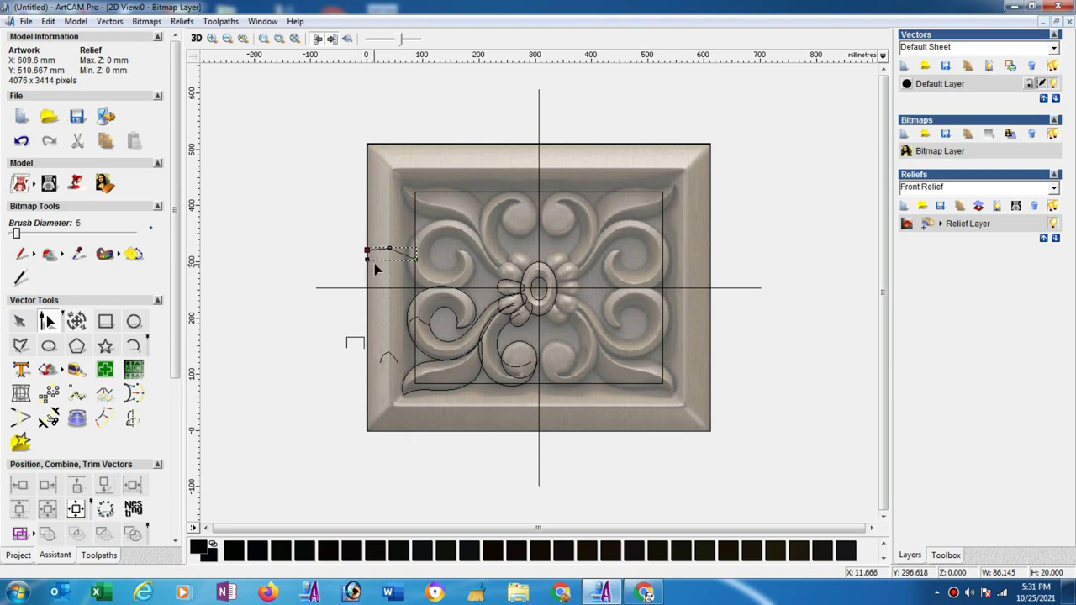
key("Down")
key("Down")
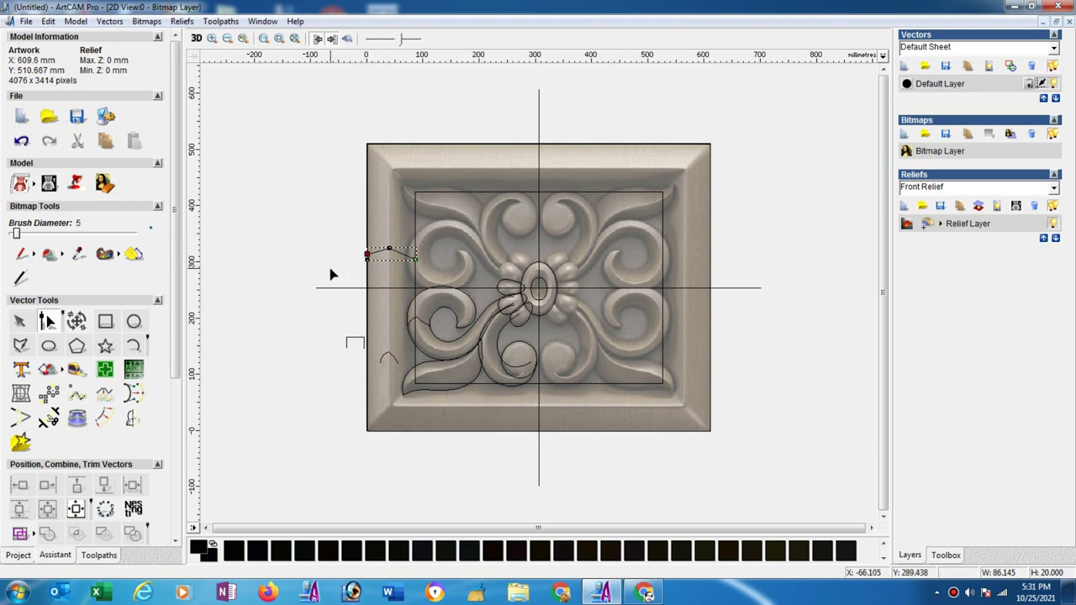
left_click(332, 271)
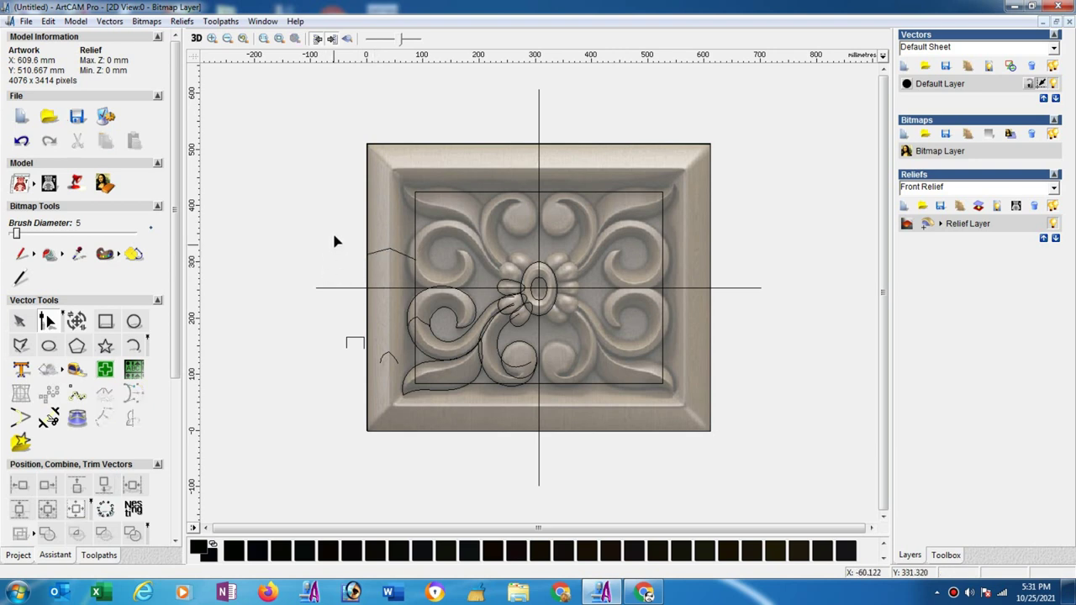
Duplicate the vector layer, hide the original, and tile the 2D and 3D views vertically
left_click(967, 67)
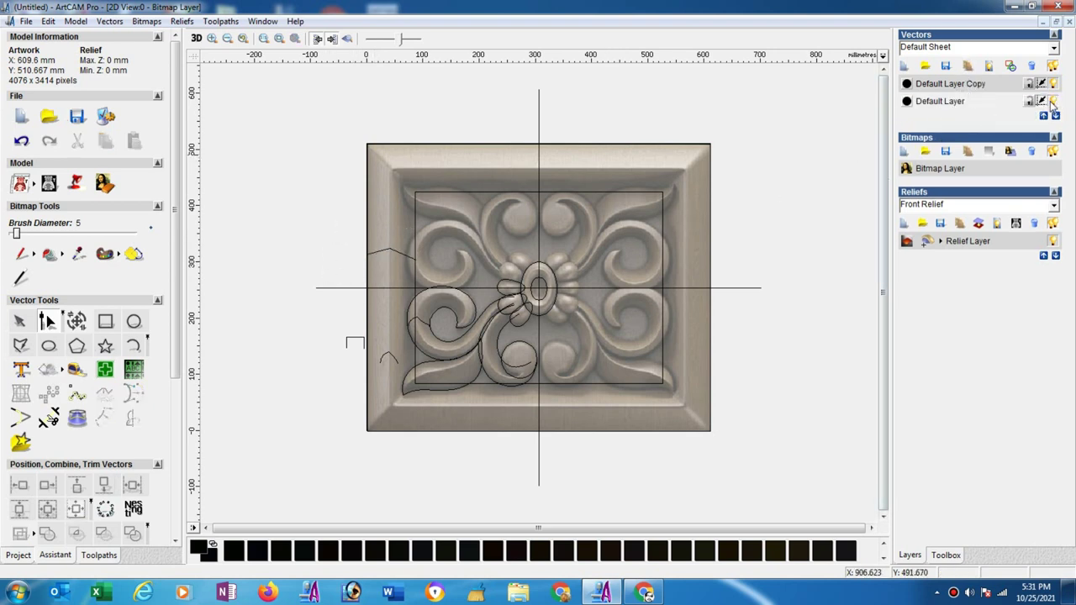
left_click(1051, 102)
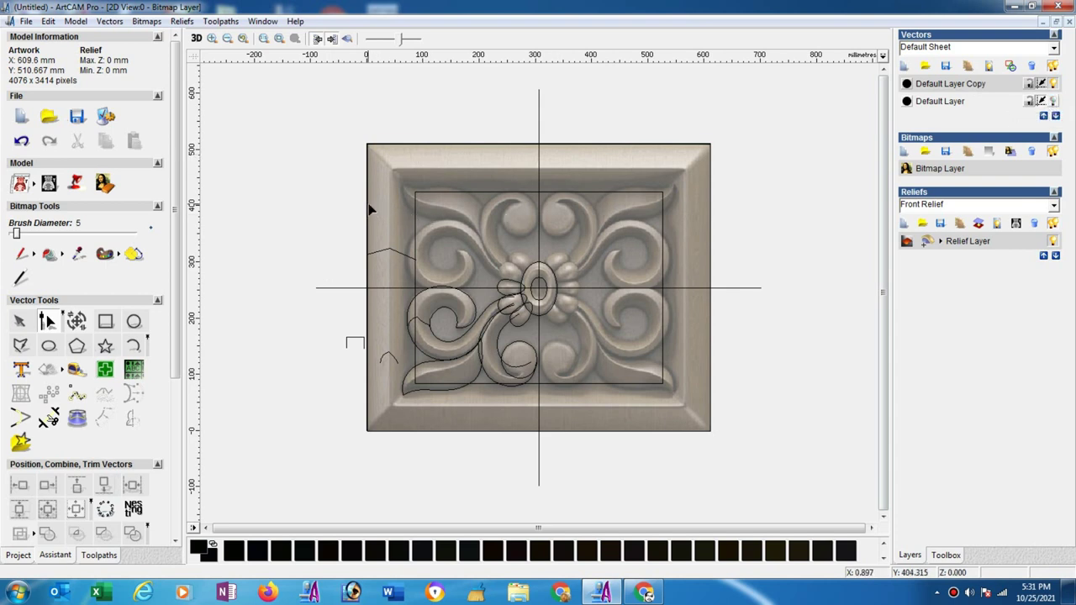
left_click(19, 323)
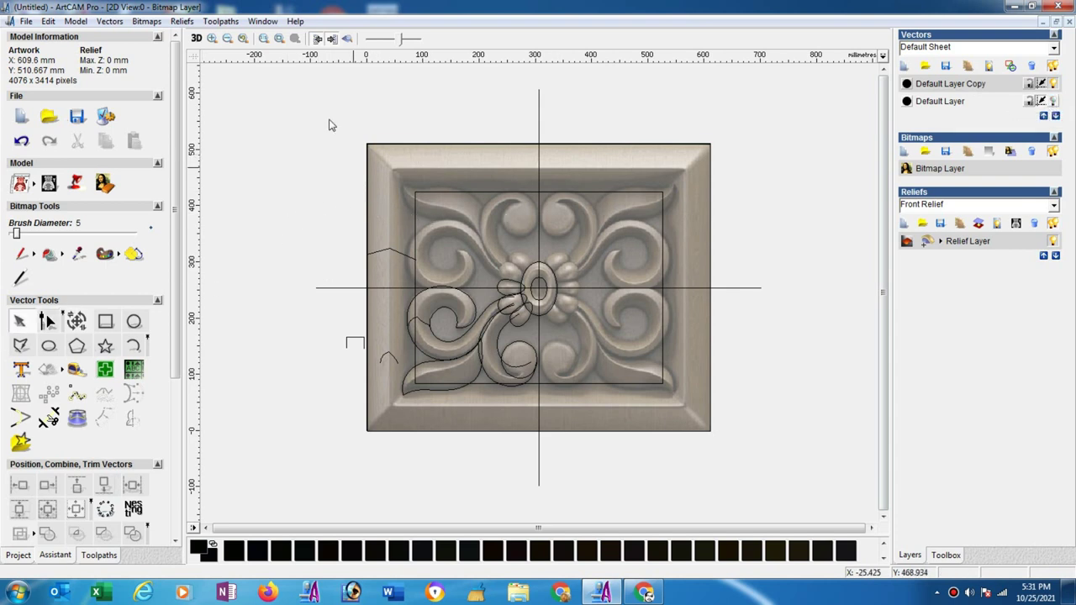
left_click(262, 21)
left_click(295, 56)
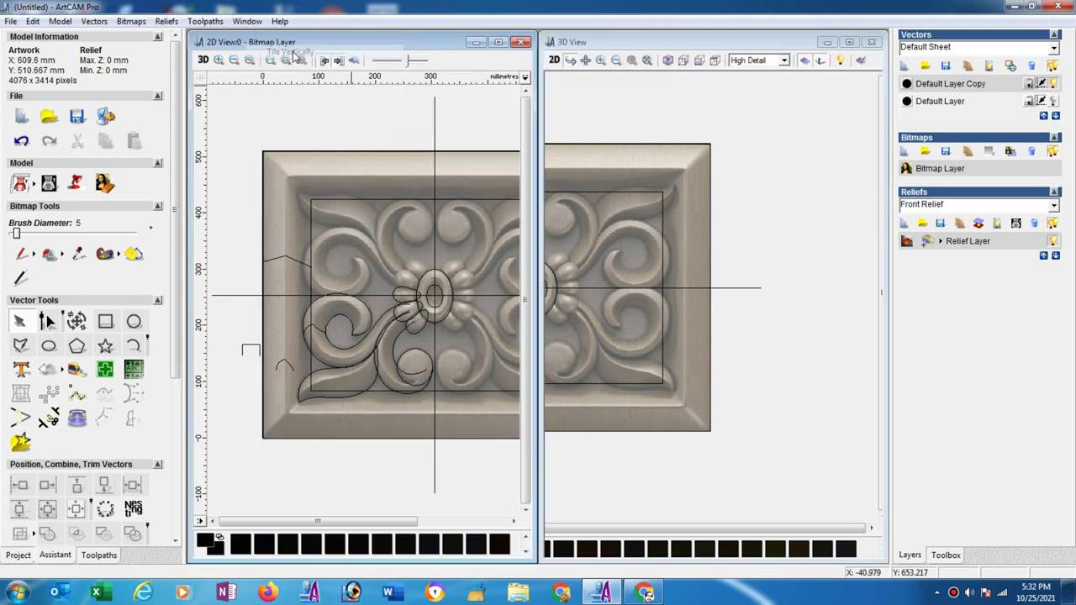
left_click(354, 63)
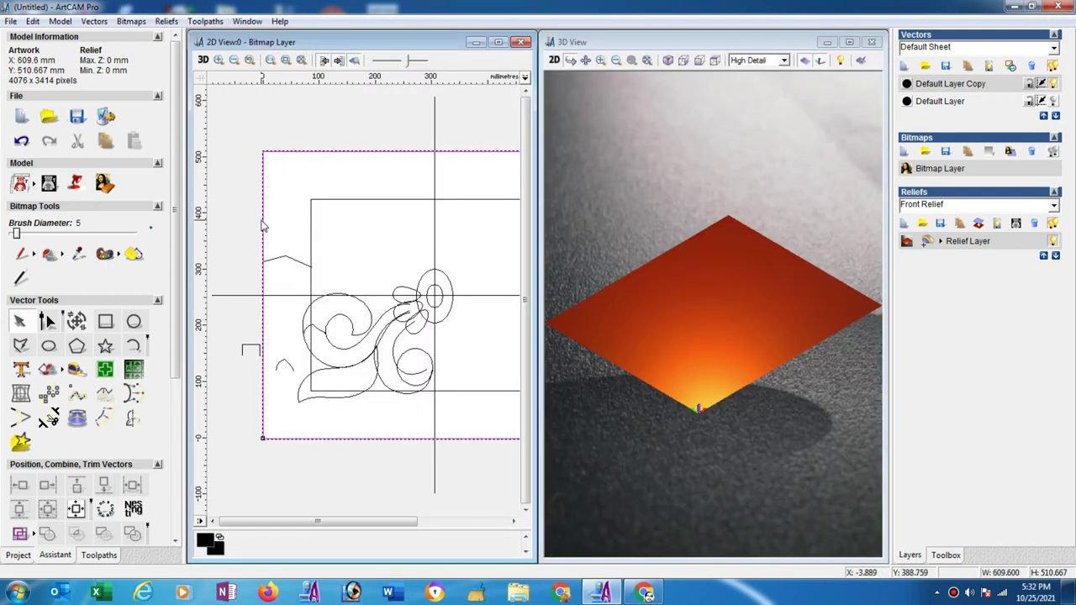
Apply a flat 0.1 mm start height to the outer rectangle in Relief Layer 1
right_click(262, 223)
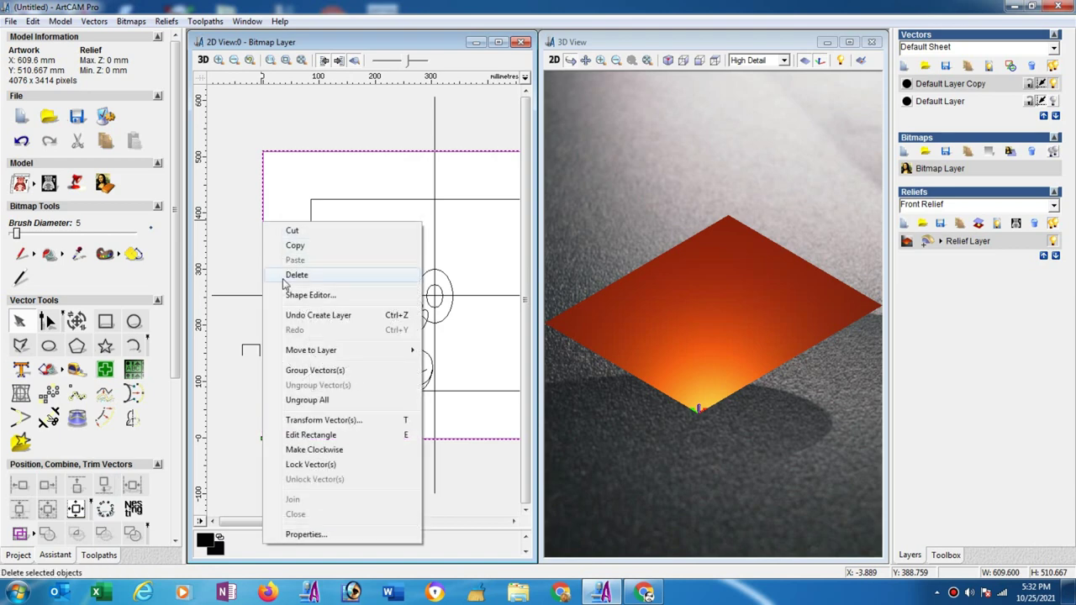
left_click(290, 292)
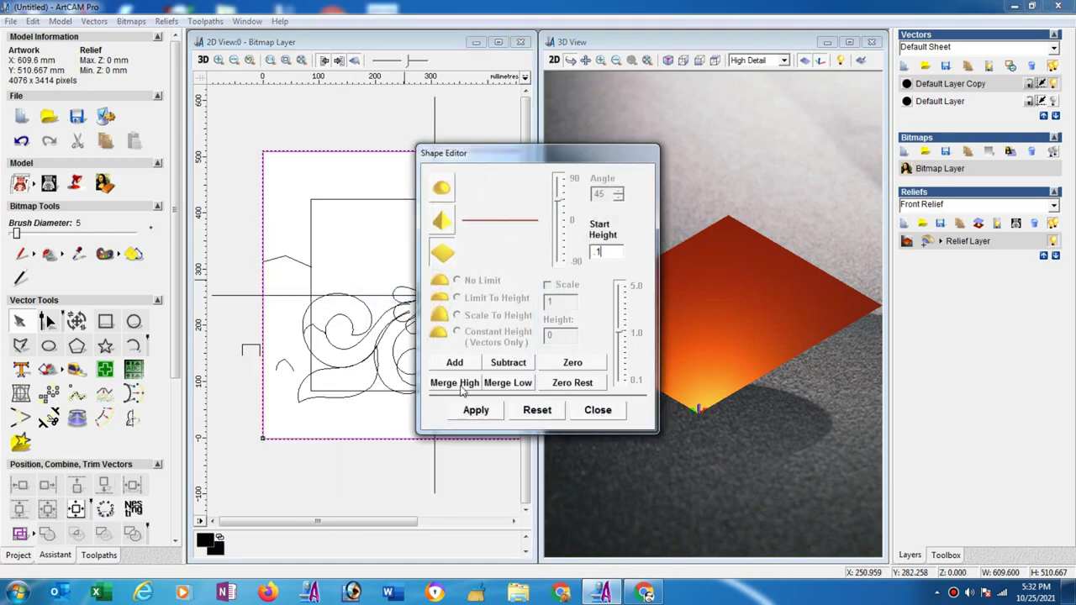
type("0.1")
left_click(600, 417)
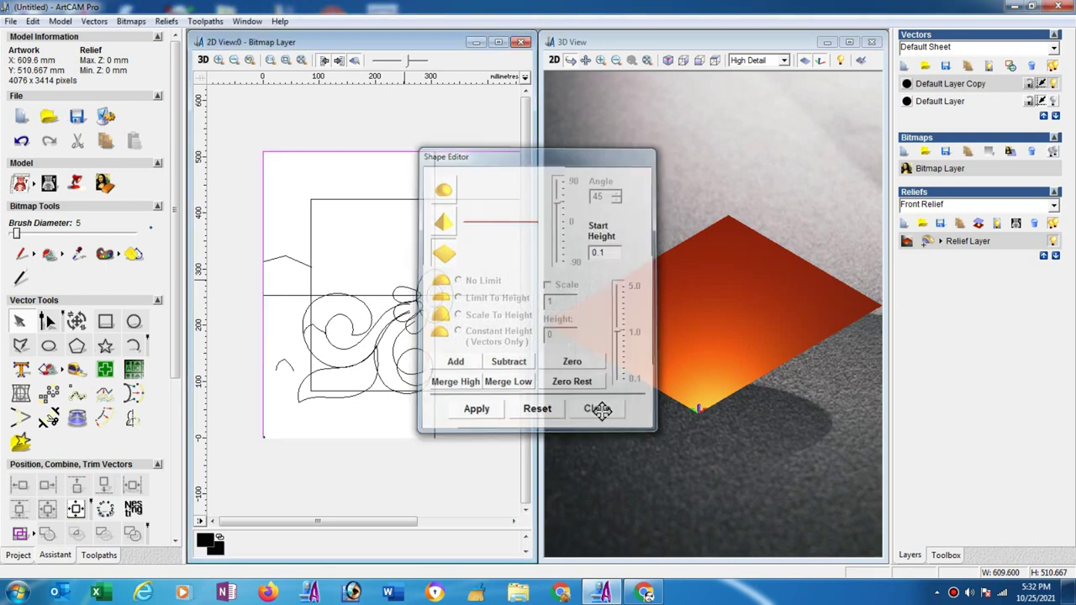
left_click(904, 223)
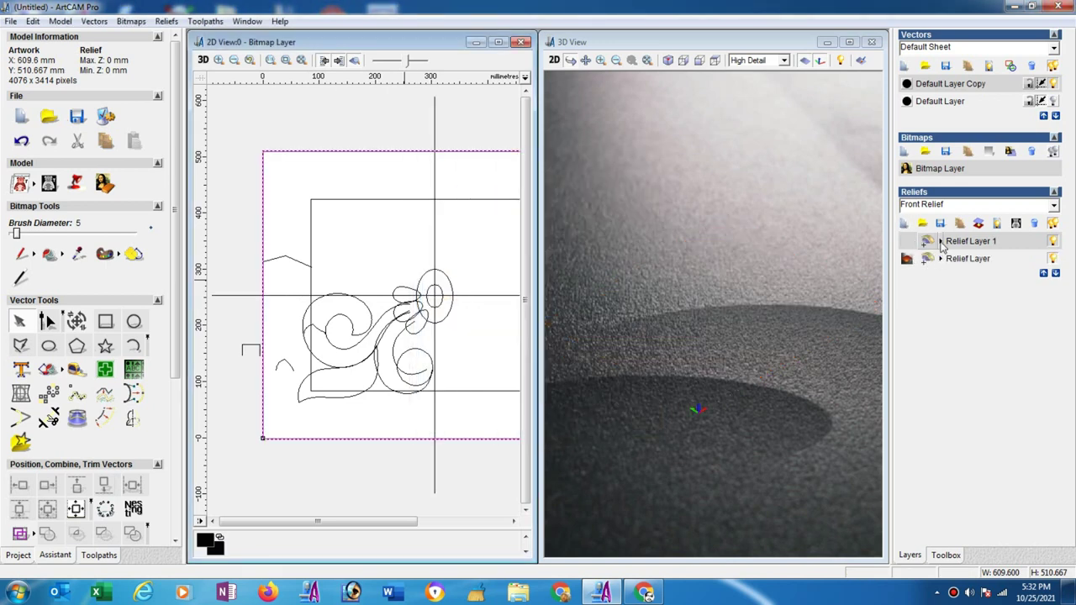
left_click(941, 242)
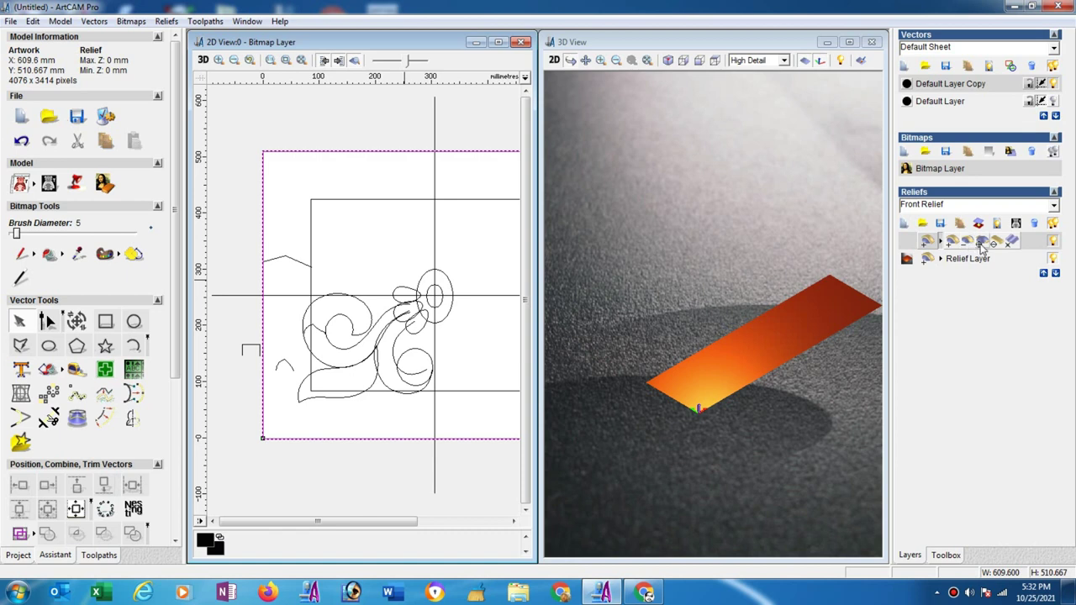
left_click(981, 244)
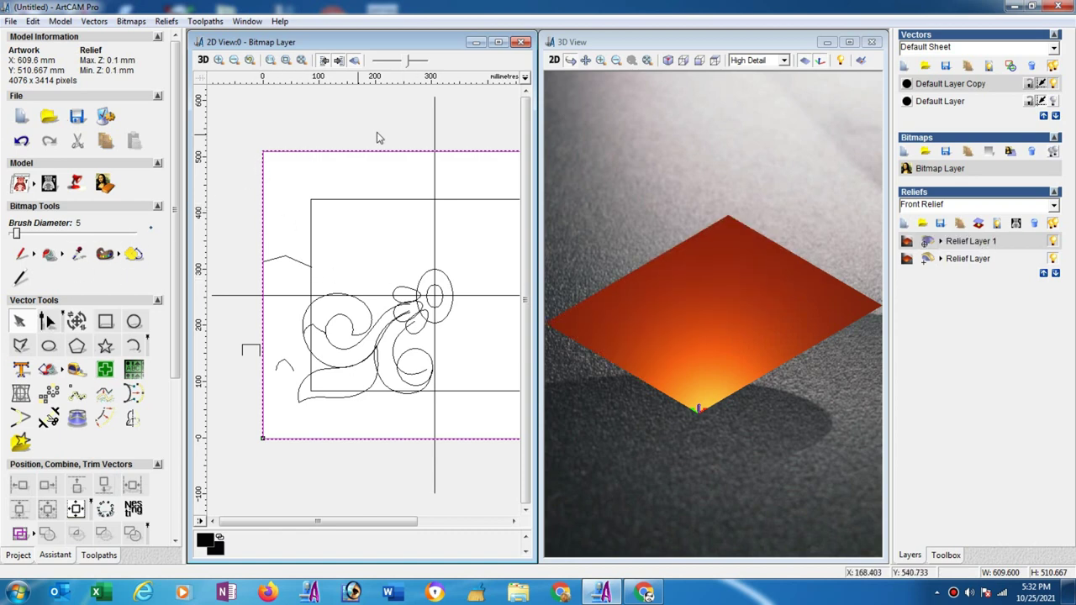
Zoom to fit the drawing and pick the outer rectangle's spans in node editing
left_click_drag(336, 521, 357, 521)
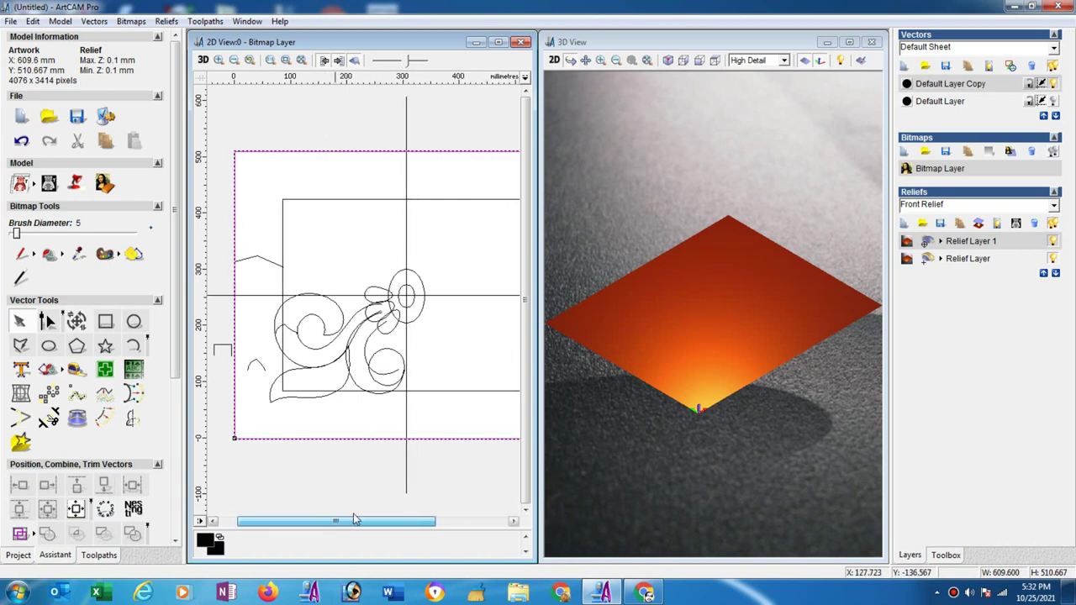
left_click(234, 60)
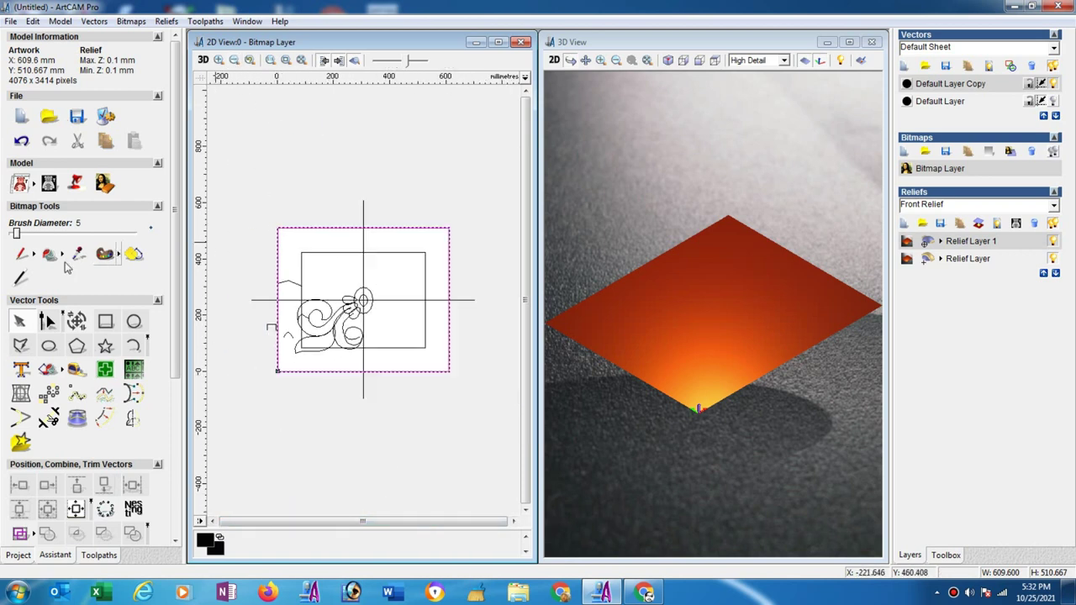
left_click(47, 323)
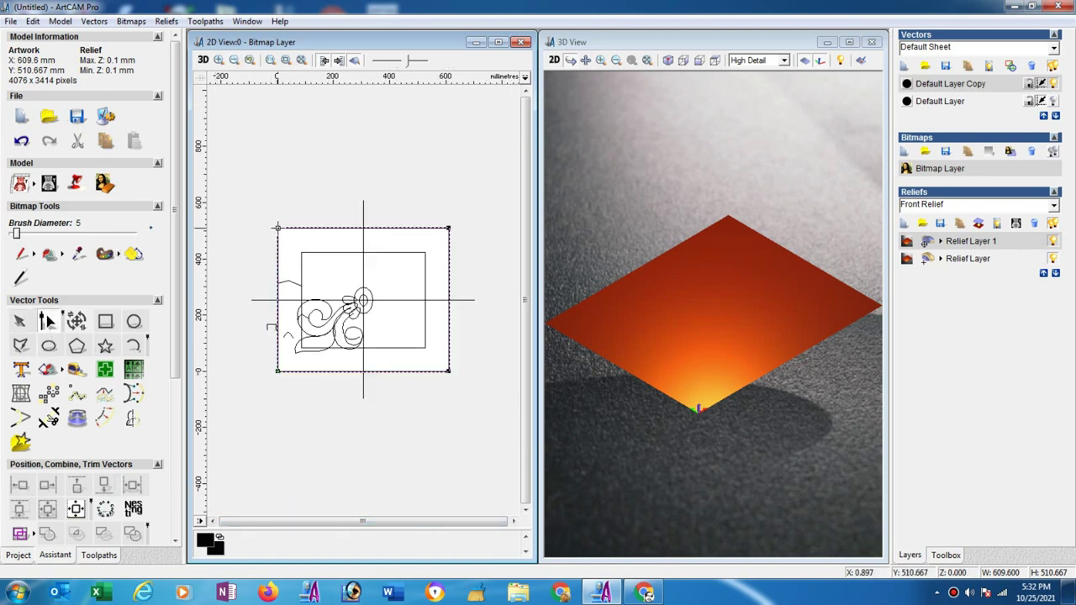
left_click(437, 228)
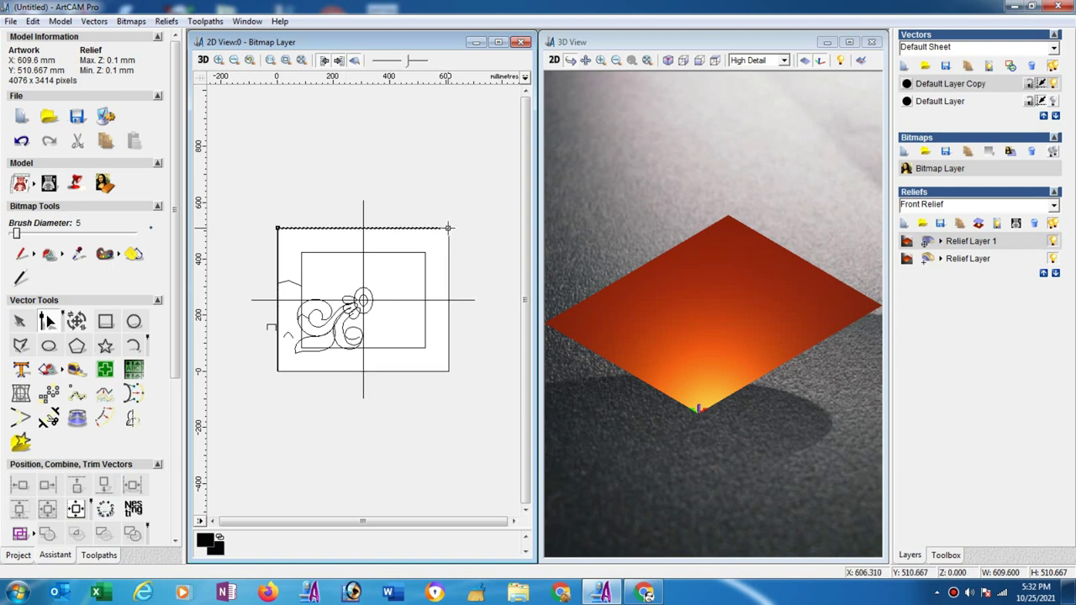
left_click(446, 367)
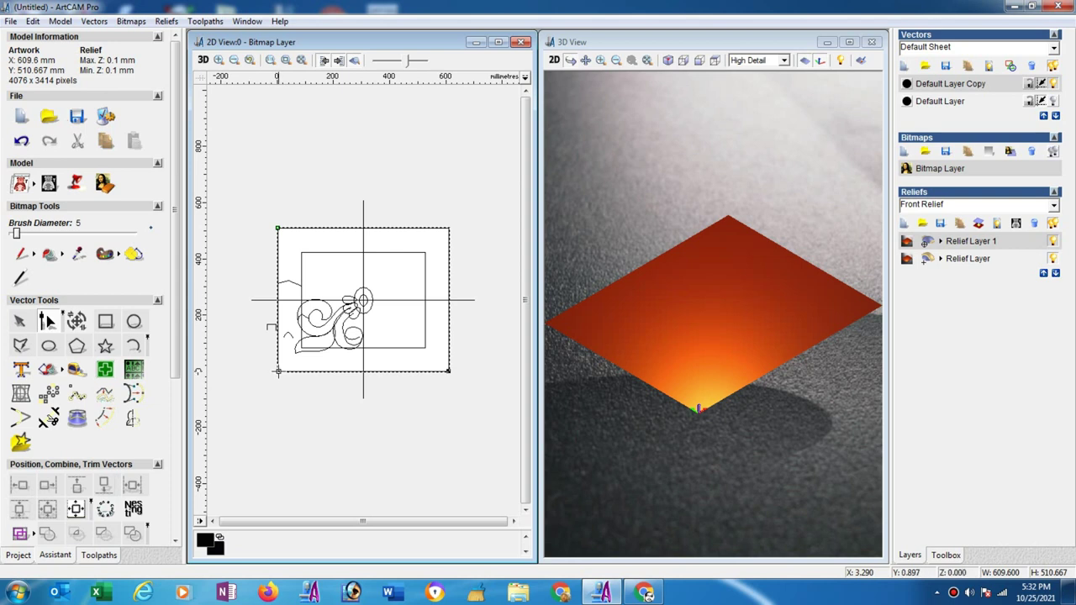
left_click(284, 370)
Select the outer and inner rectangles' left edges together as the two rails
left_click(378, 350)
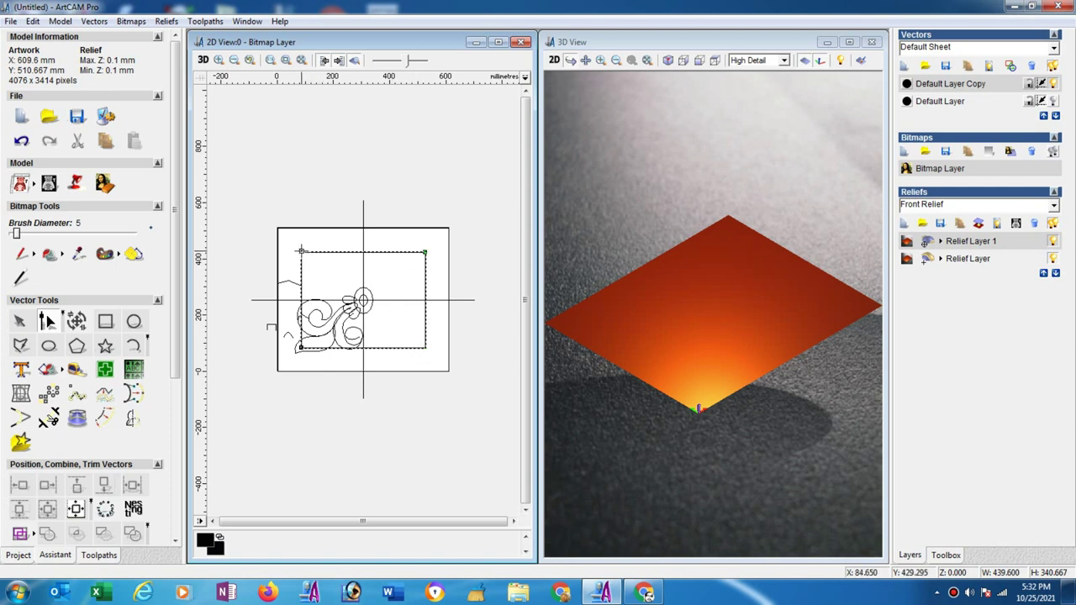
left_click(301, 250)
left_click(22, 324)
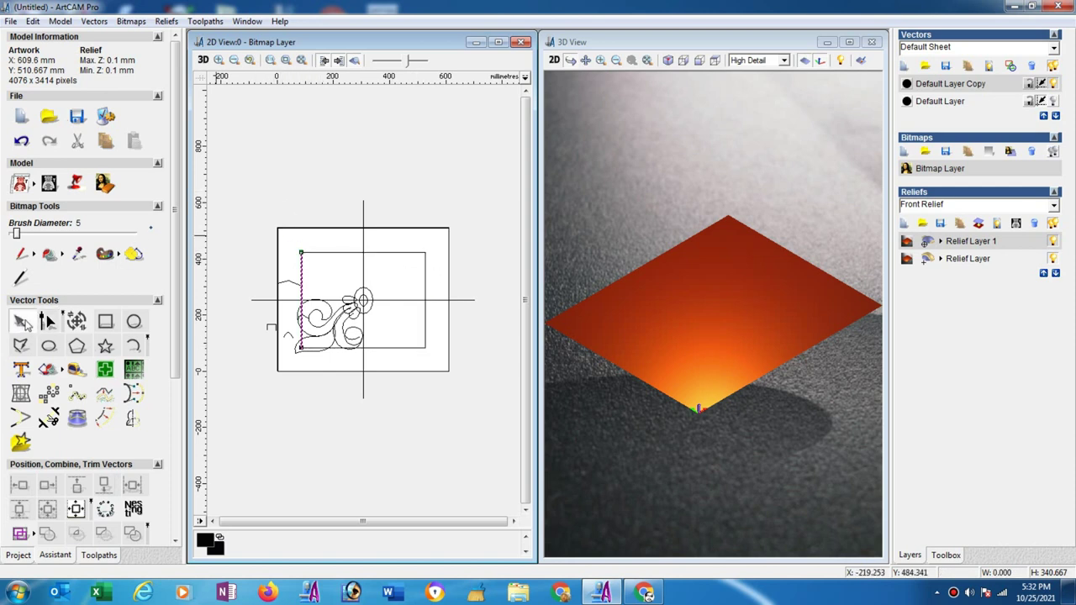
left_click(277, 271)
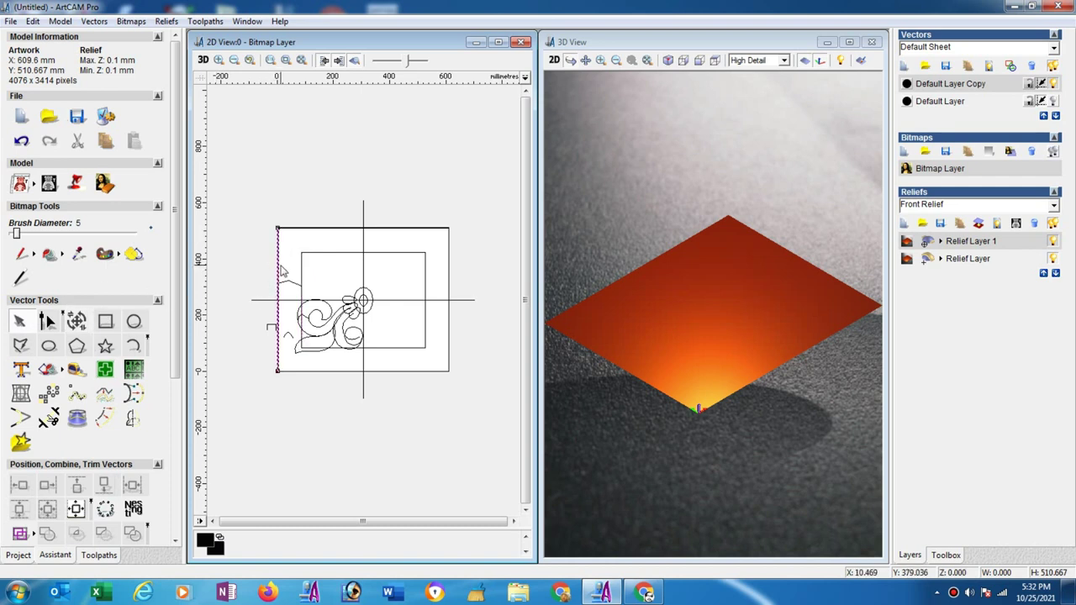
left_click(301, 270, "shift")
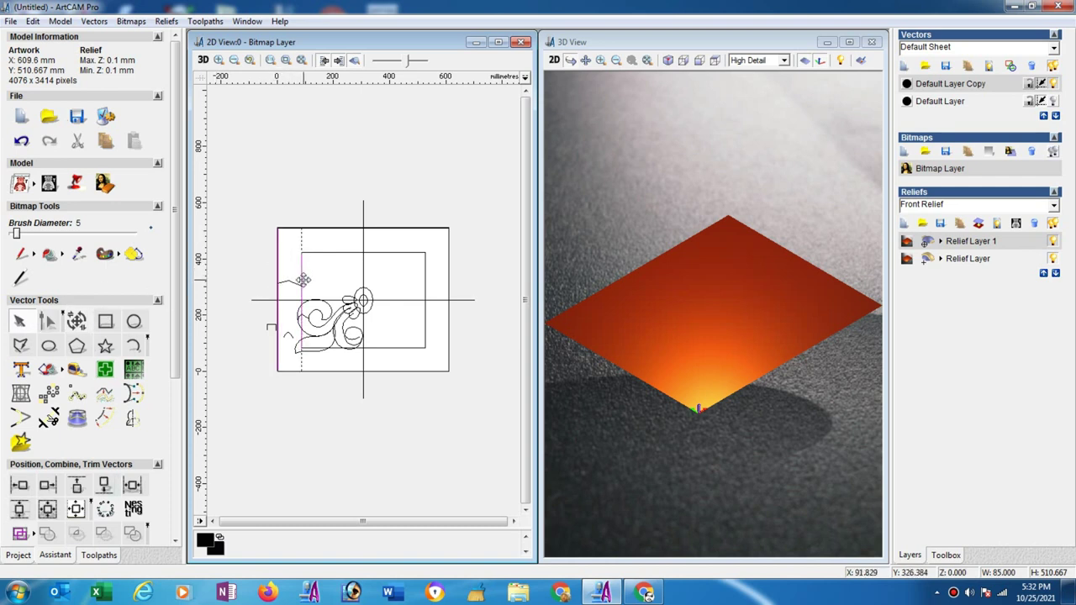
scroll(92, 378, "down", 1)
scroll(92, 379, "down", 4)
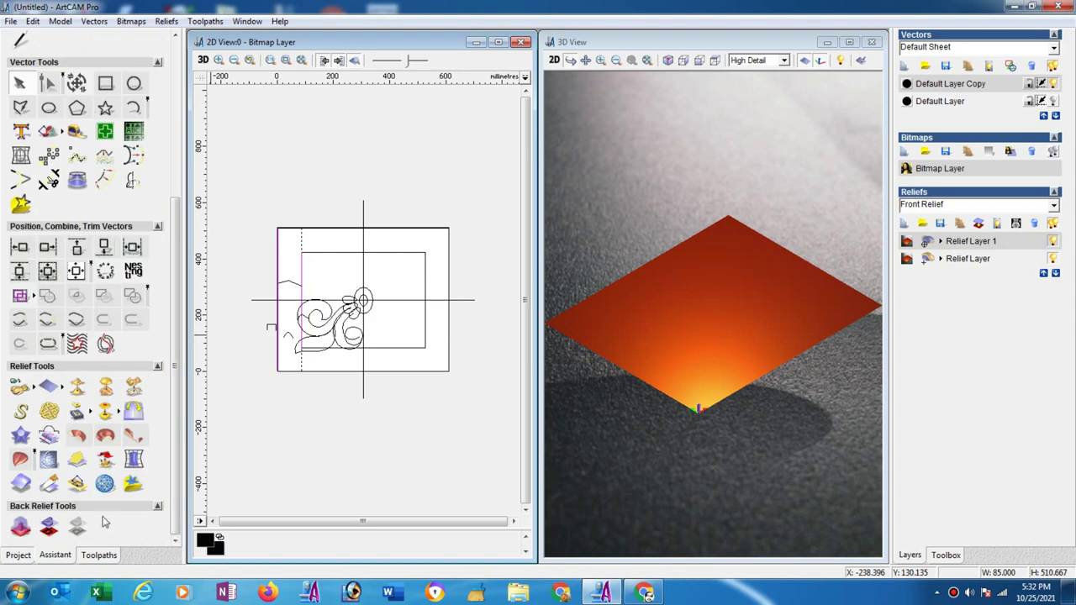
Calculate a two-rail sweep using the small profile as cross section and exact-height Z control
left_click(20, 464)
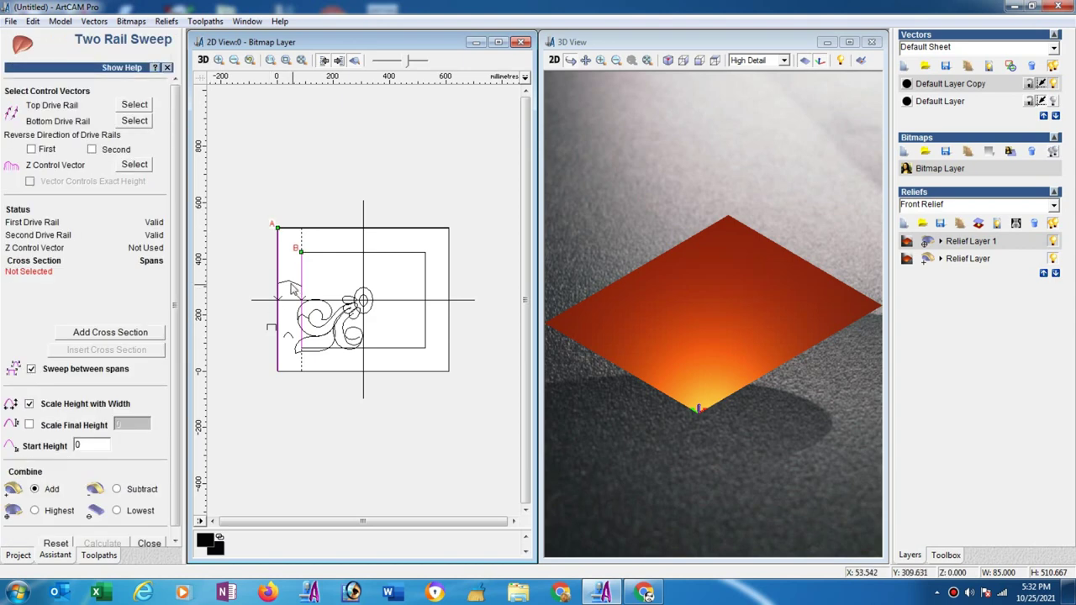
left_click(124, 333)
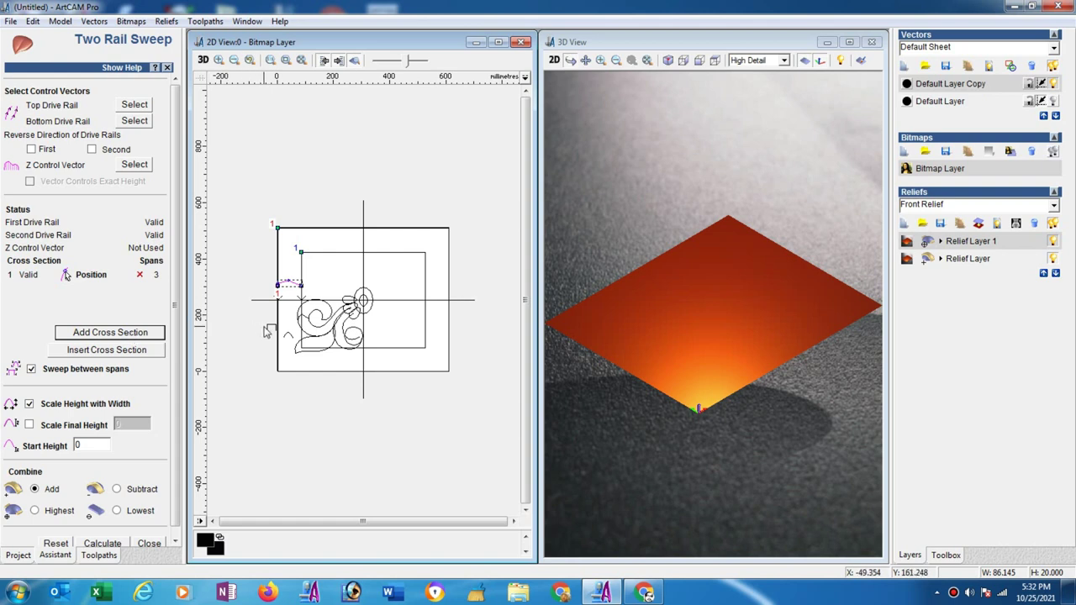
left_click(269, 330)
left_click(134, 164)
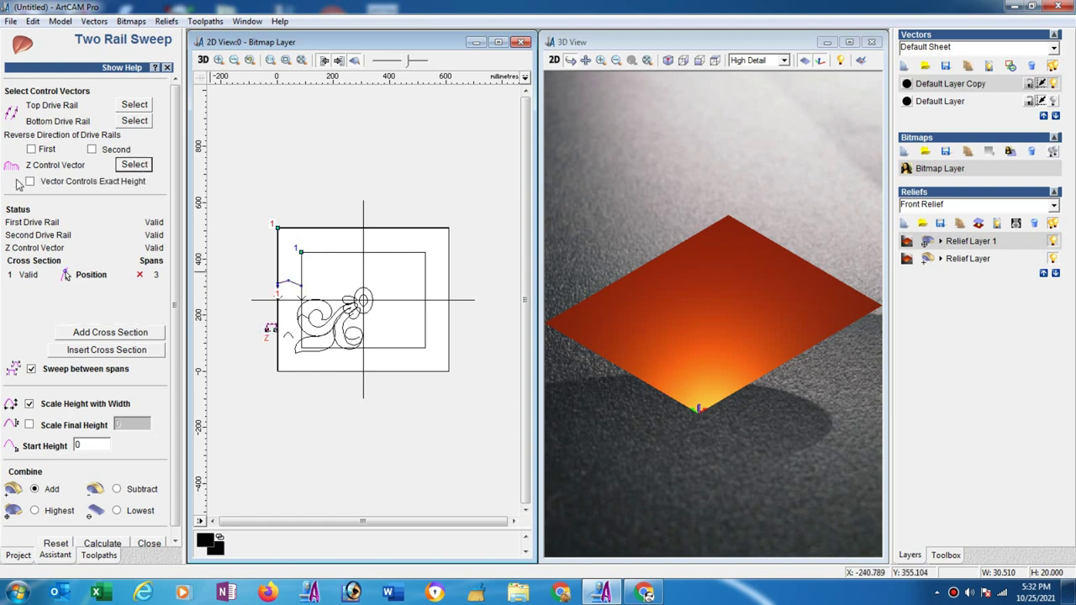
left_click(29, 182)
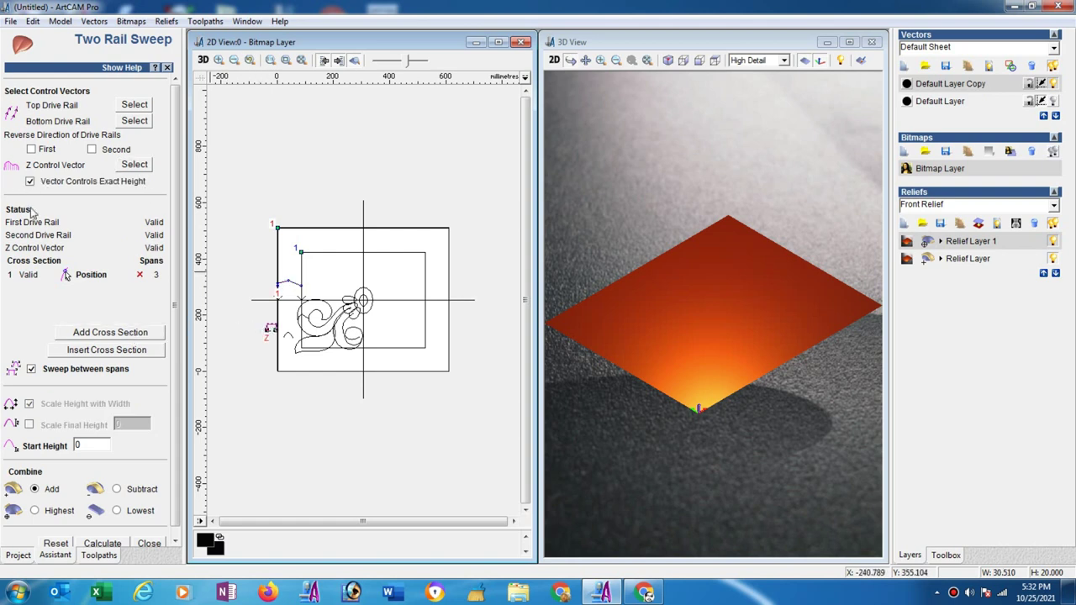
left_click(104, 543)
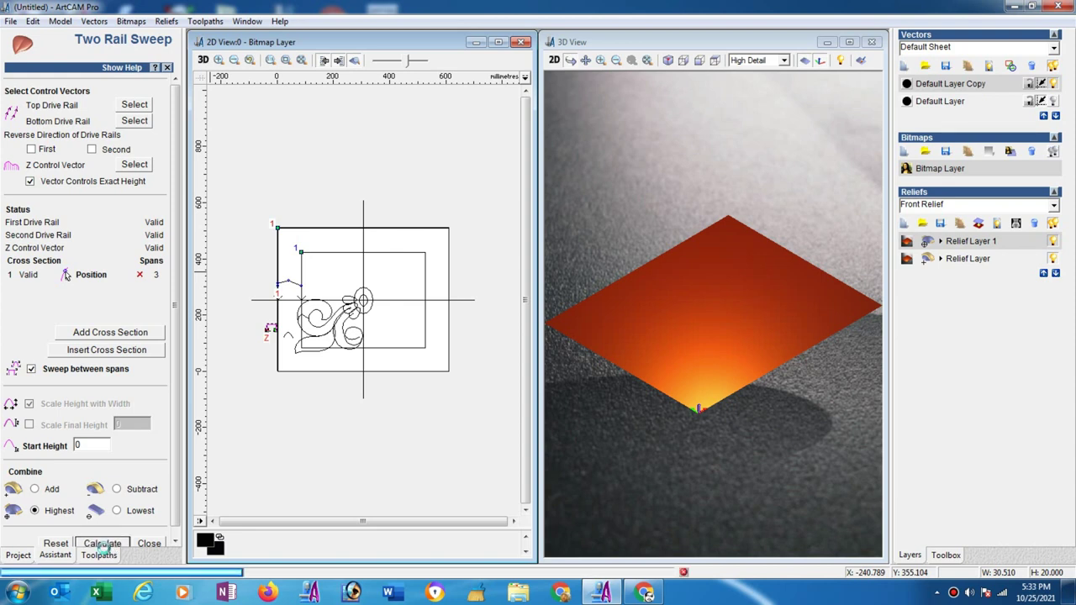
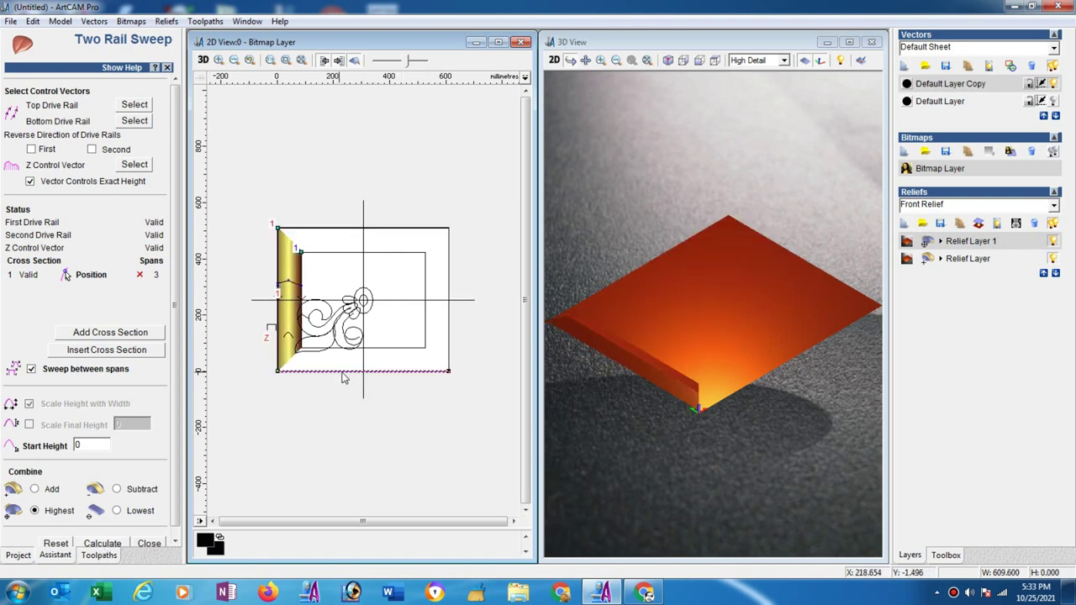
Add the panel's bottom edge as a drive rail and calculate the frame sweep along it
left_click(387, 348)
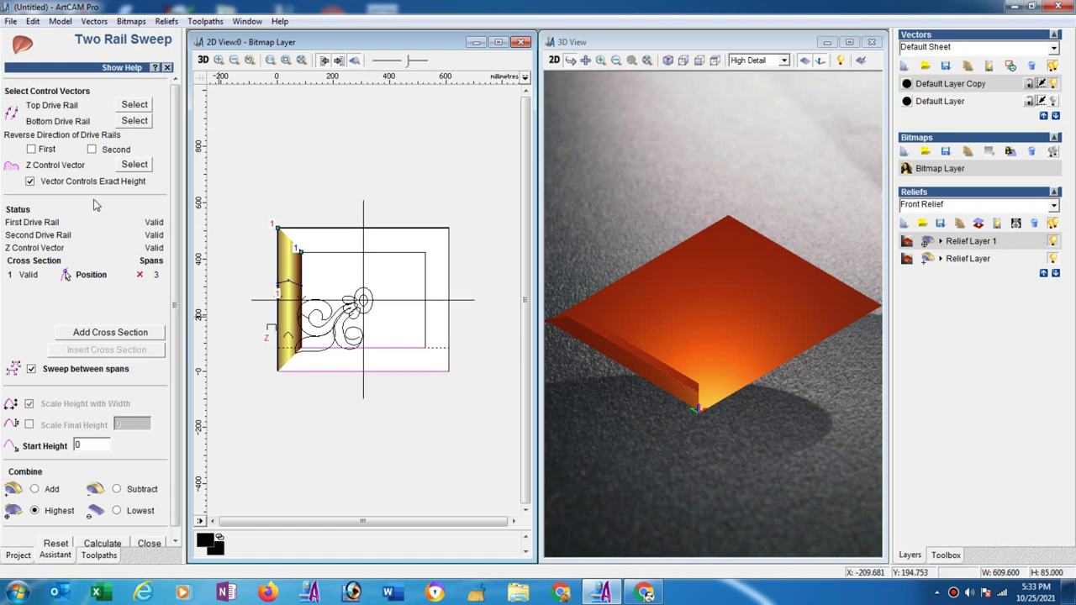
left_click(142, 104)
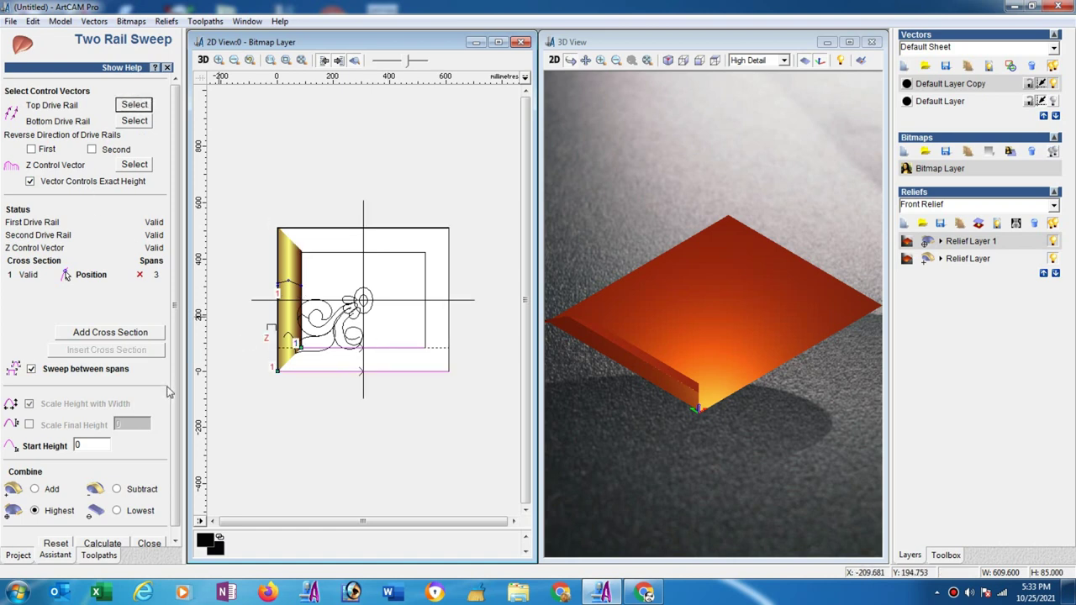
scroll(147, 479, "down", 1)
left_click(102, 535)
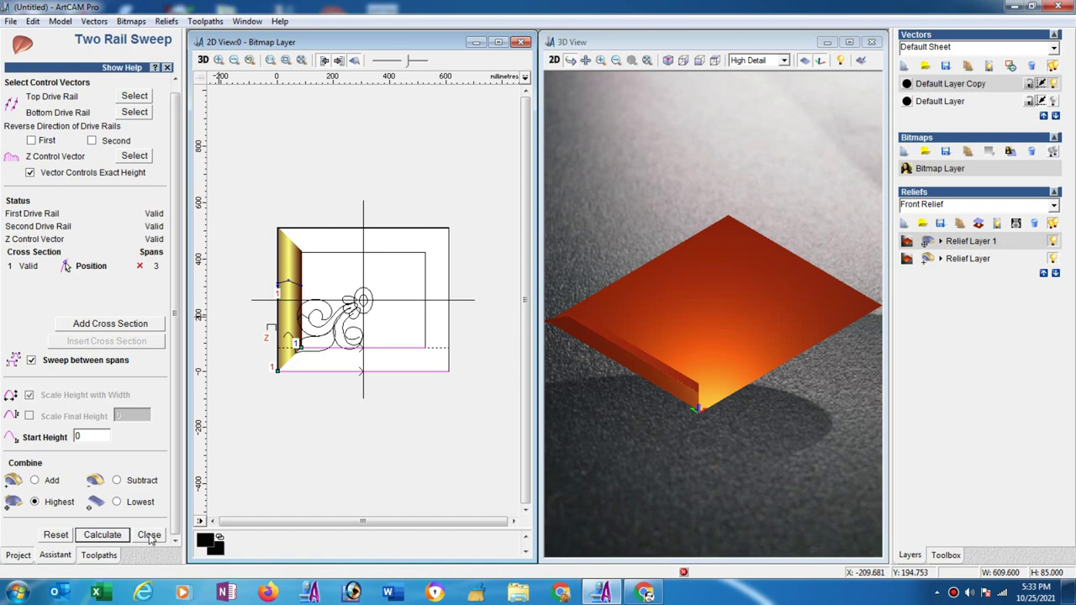
left_click(149, 535)
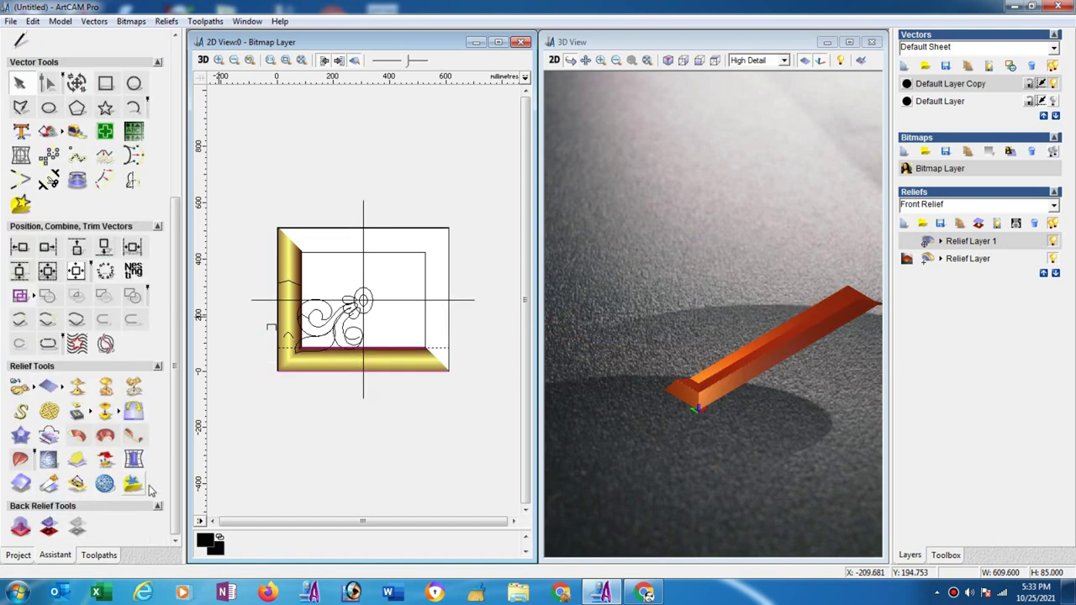
left_click(135, 412)
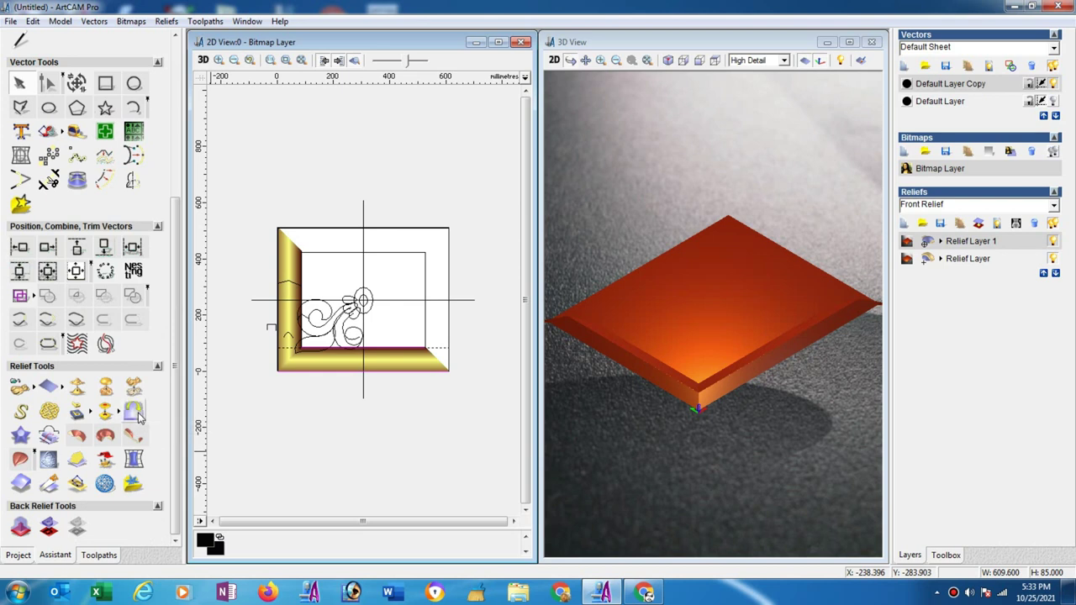
Mirror merge the frame relief left over right and bottom over top
left_click(138, 418)
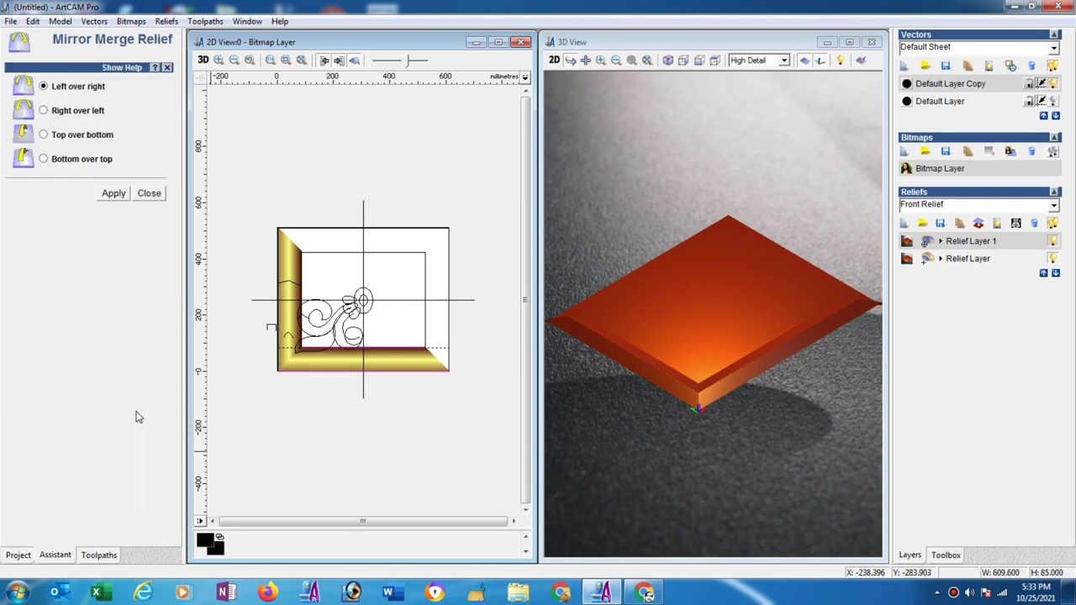
left_click(107, 200)
key("Return")
left_click(149, 194)
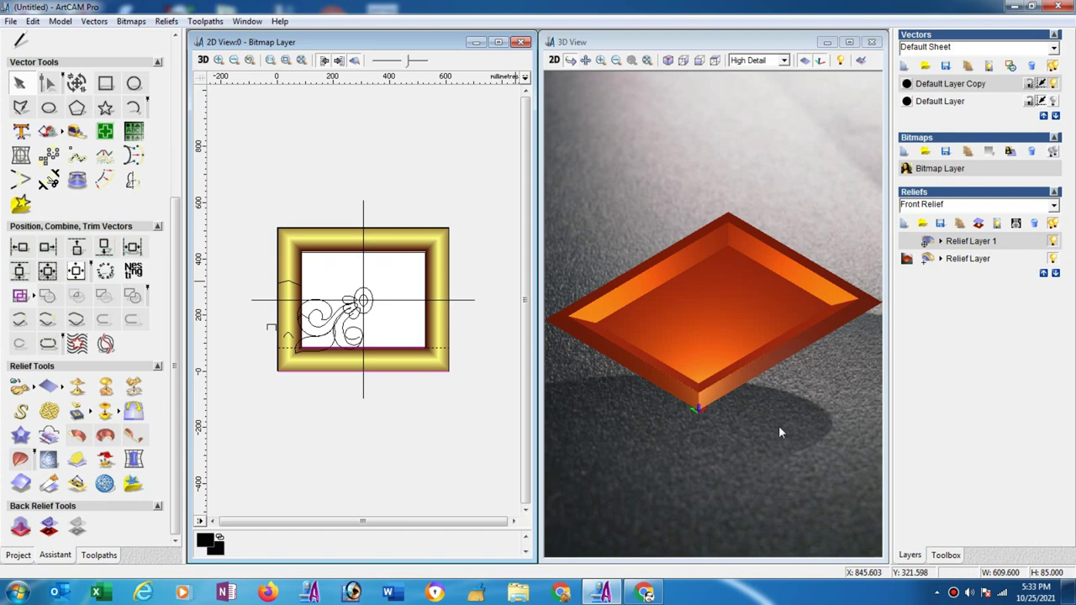
left_click_drag(778, 430, 776, 428)
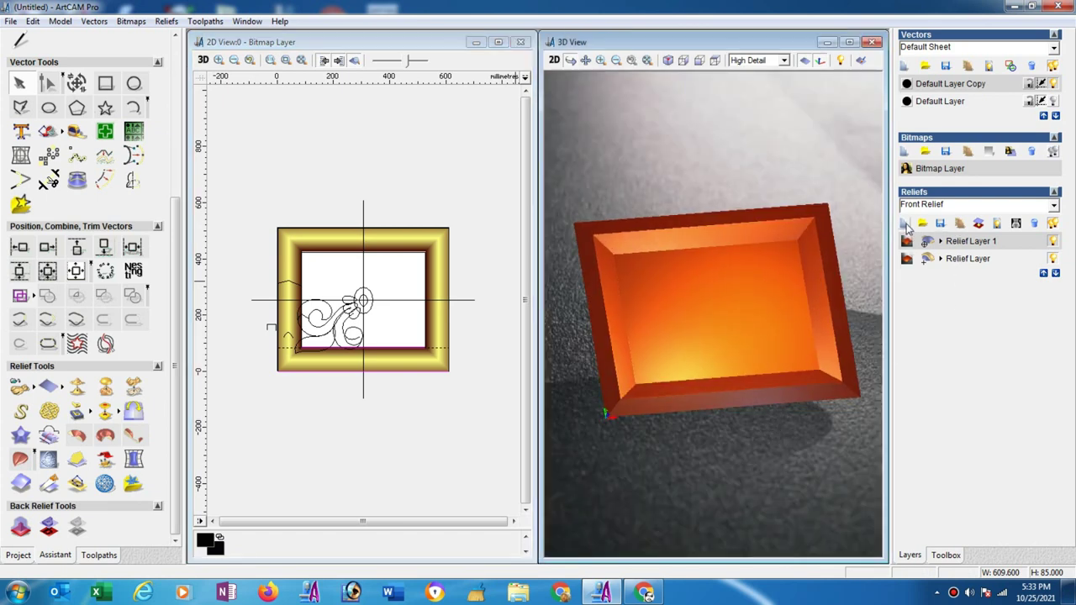
Add a new empty Relief Layer 2
left_click(905, 225)
left_click(941, 242)
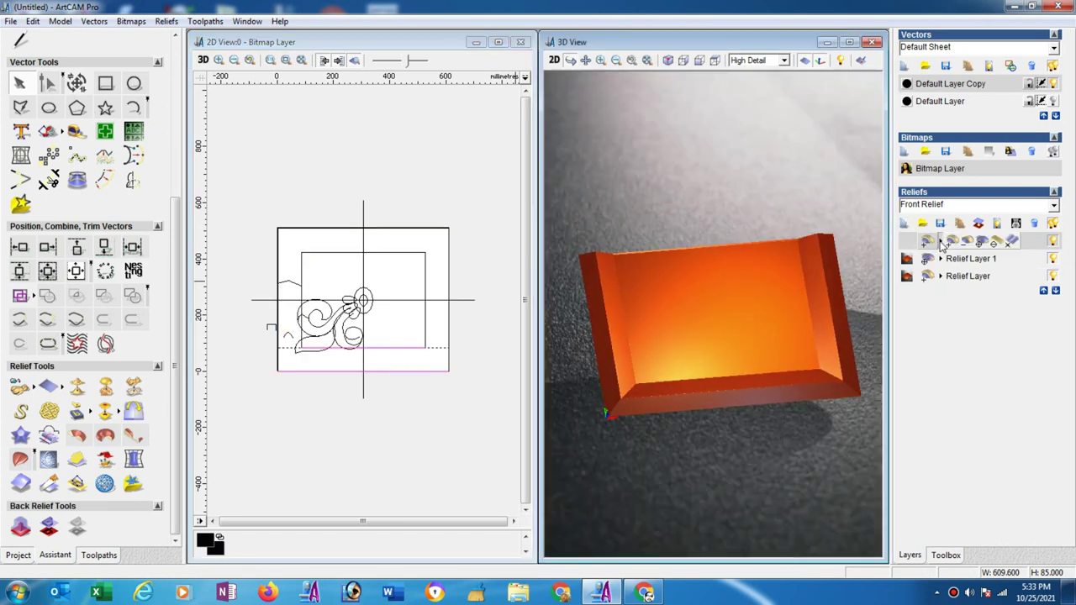
left_click(980, 242)
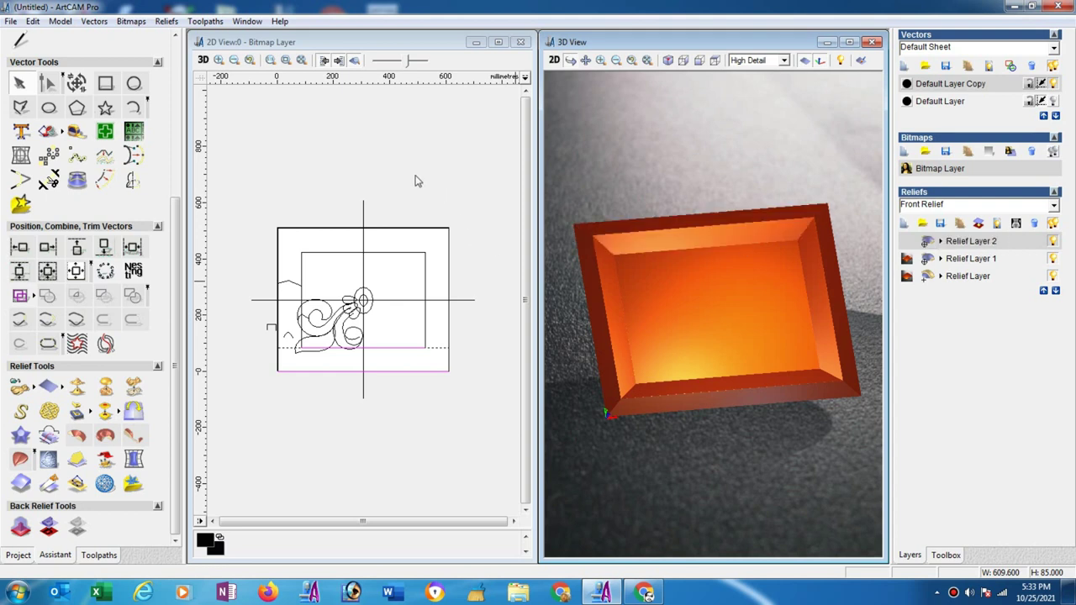
Draw a small profile arc beside the petal at the rosette centre
left_click(352, 61)
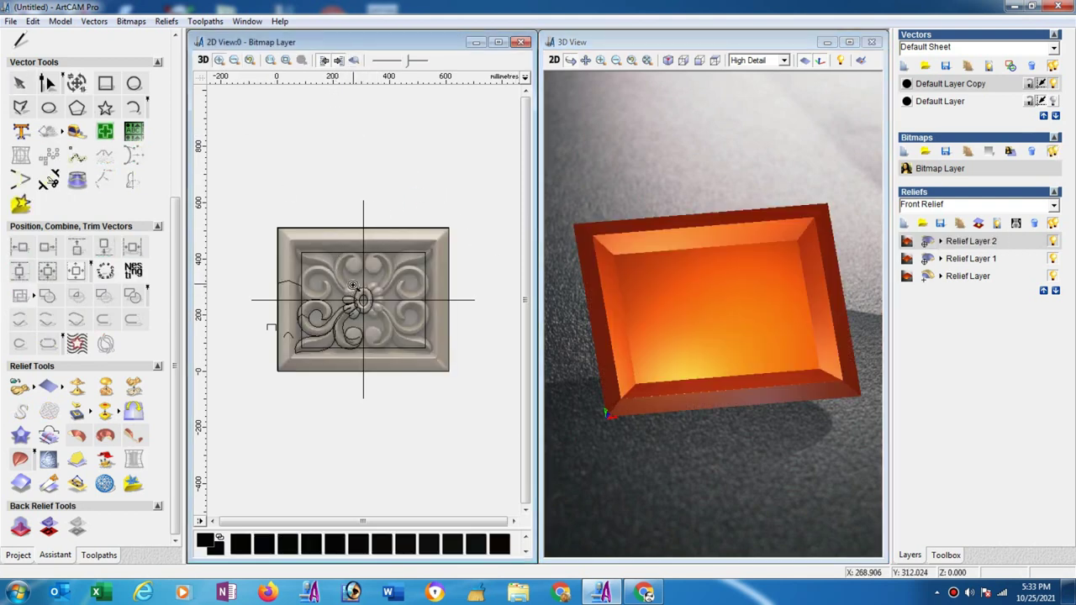
left_click_drag(353, 286, 380, 330)
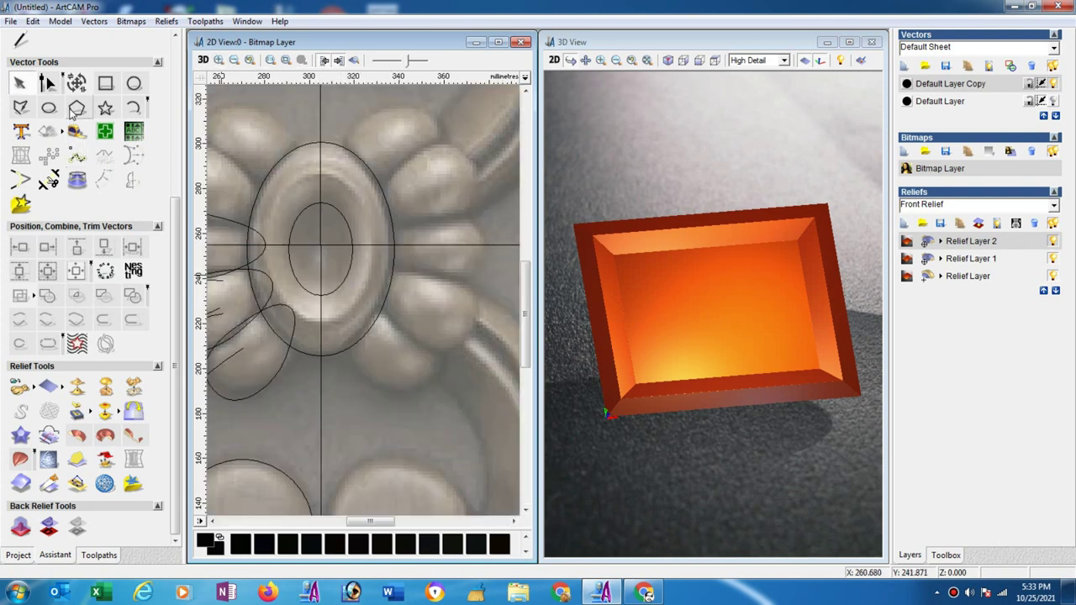
left_click(133, 108)
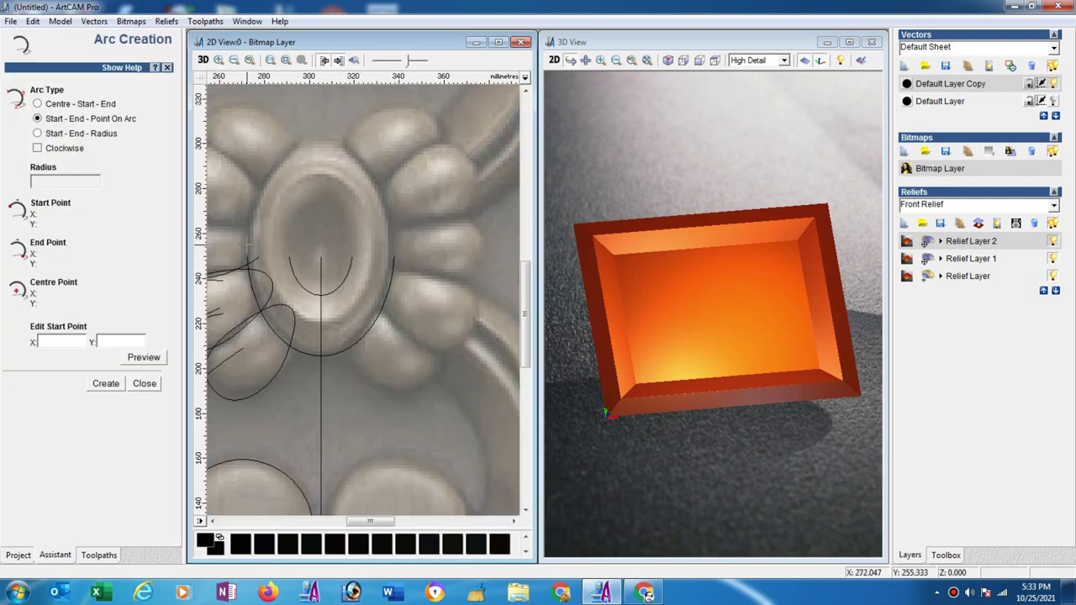
left_click(247, 244)
left_click(288, 245)
left_click(277, 221)
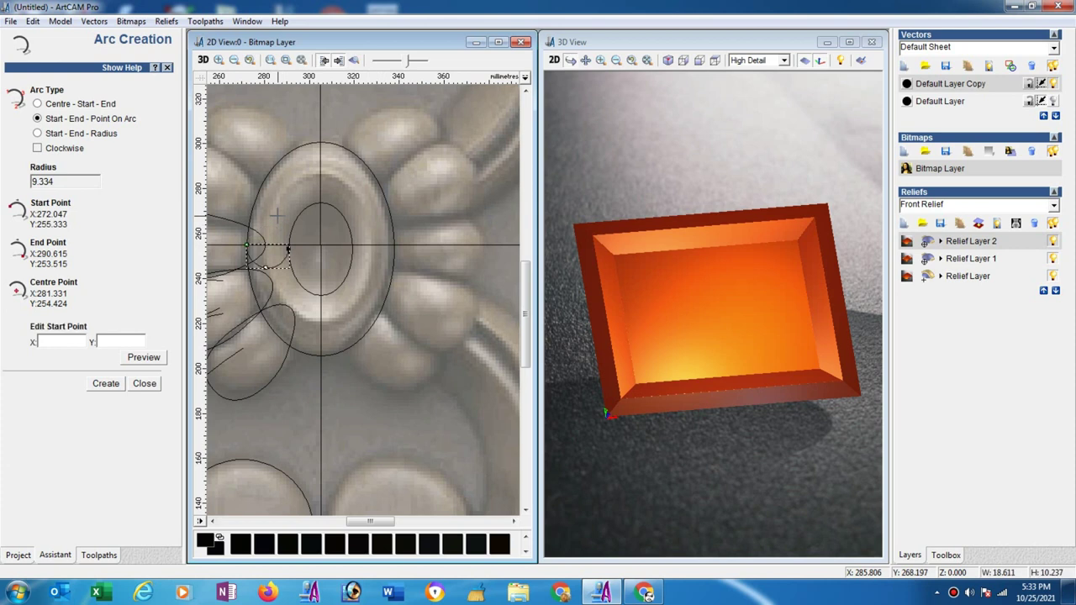
left_click(144, 383)
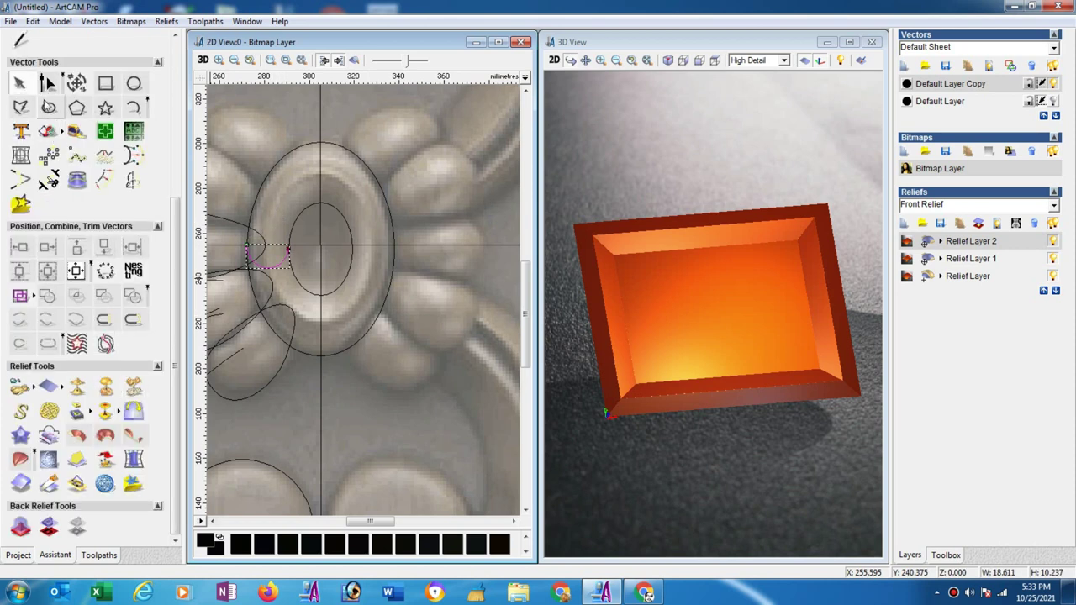
Reshape the small arc by dragging its nodes and adding a control point
left_click(47, 83)
left_click_drag(266, 267, 263, 220)
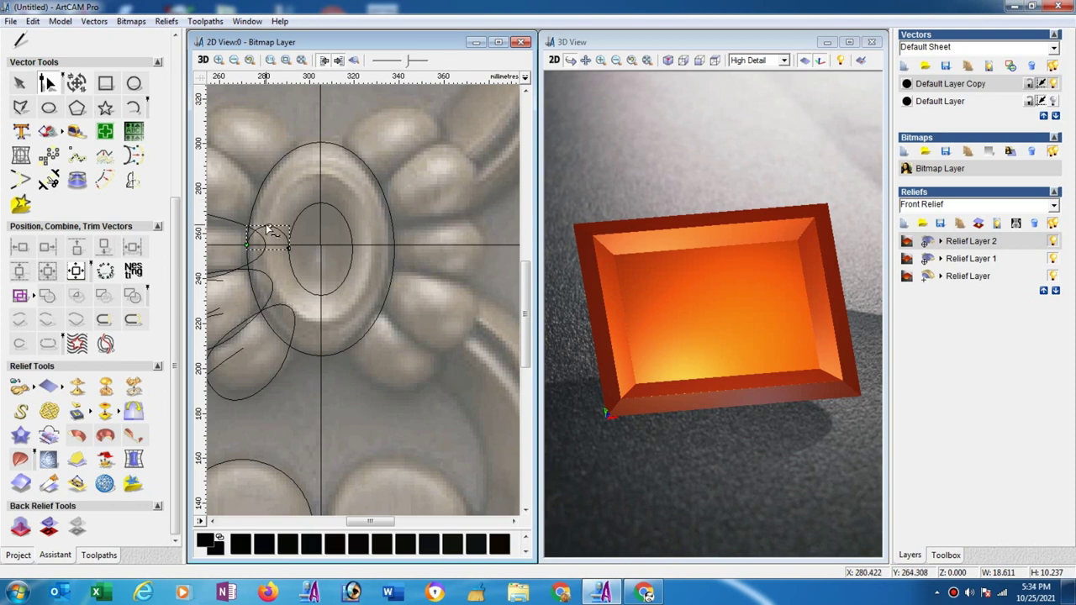
left_click(267, 226)
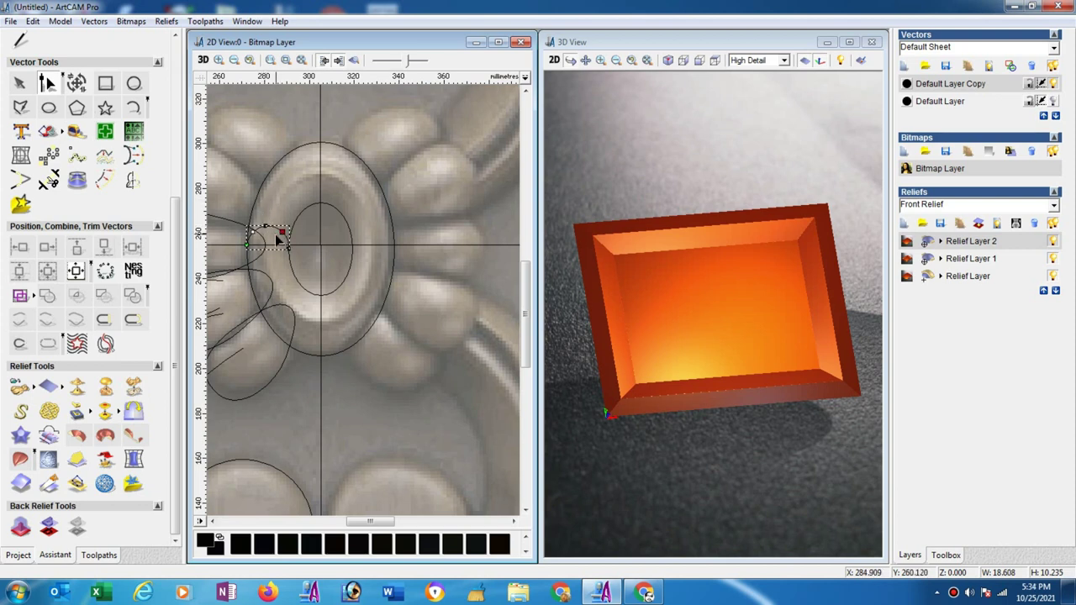
left_click_drag(286, 244, 255, 248)
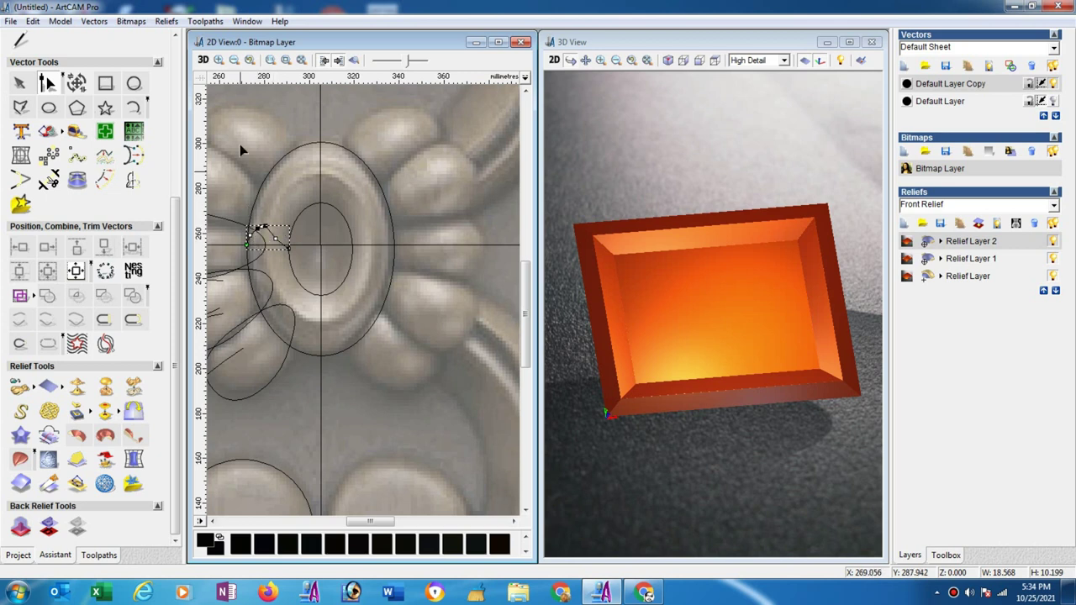
scroll(259, 246, "up", 2)
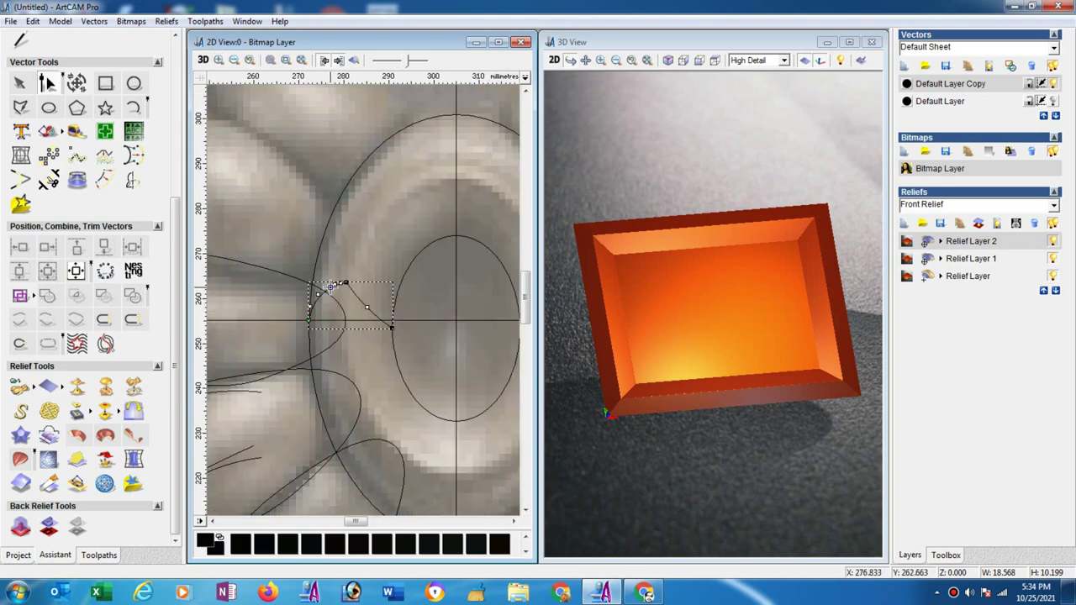
left_click(328, 286)
scroll(314, 304, "up", 2)
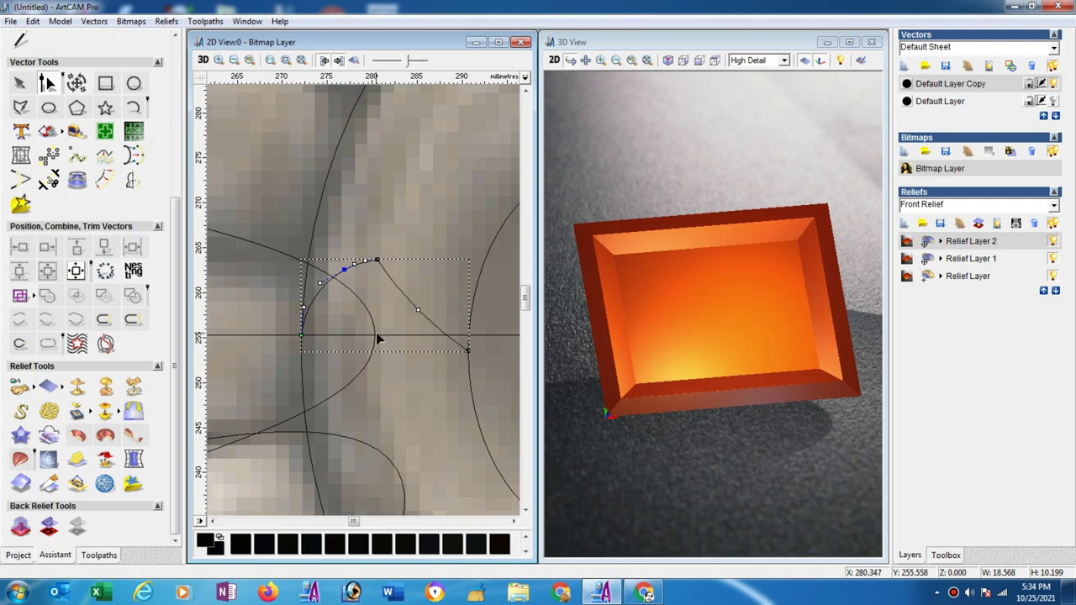
left_click(354, 263)
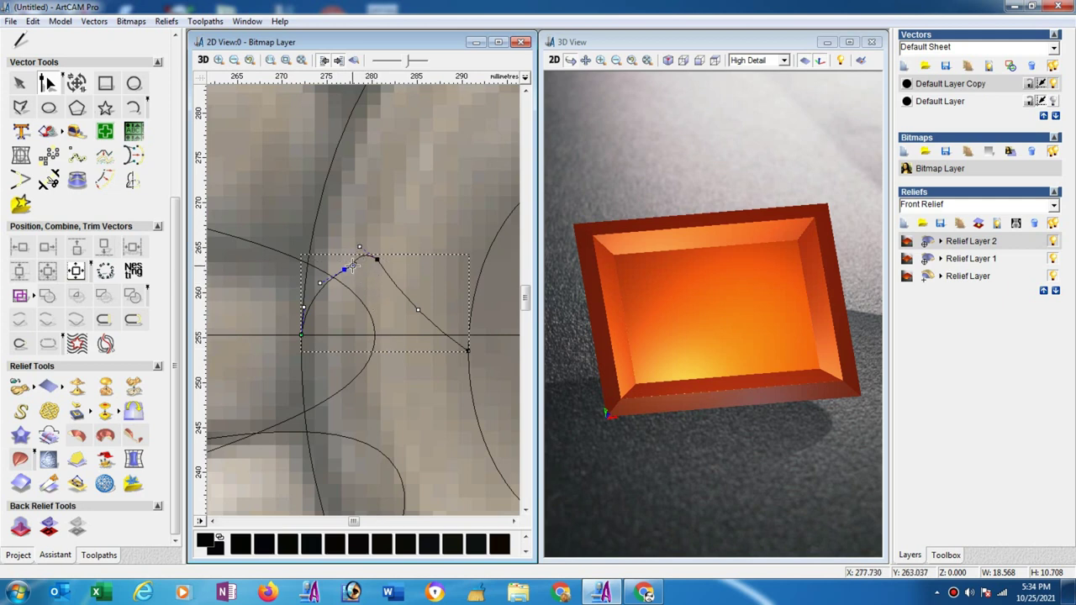
mouse_move(353, 262)
left_mouse_down()
mouse_move(367, 259)
mouse_move(365, 246)
left_mouse_up()
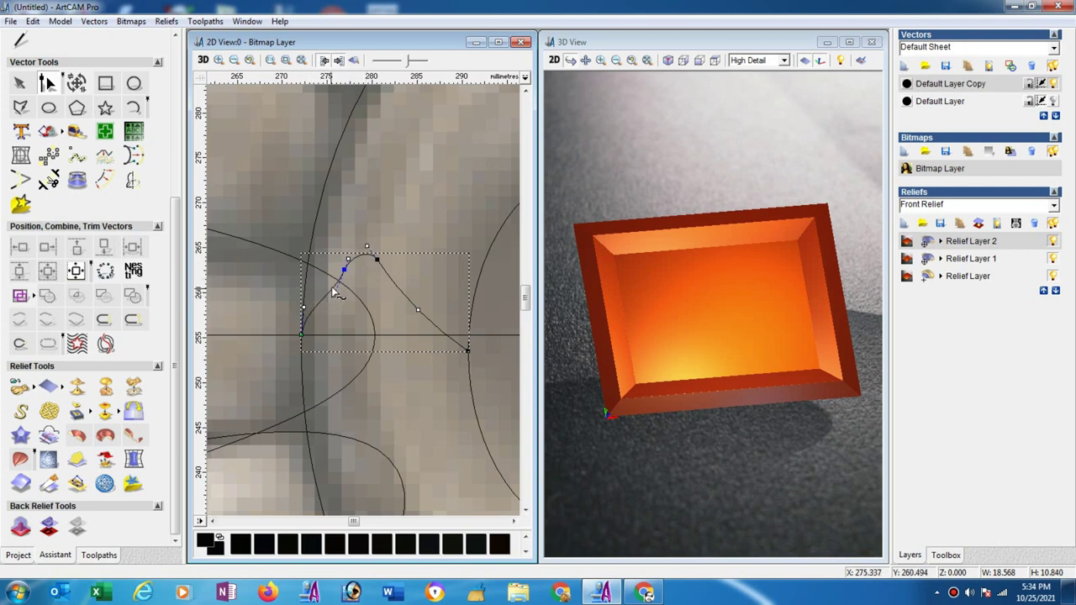
Convert the span beside the selected node into a curve and zoom back out
left_click(332, 294)
key("b")
left_click(301, 302)
scroll(424, 217, "up", 2)
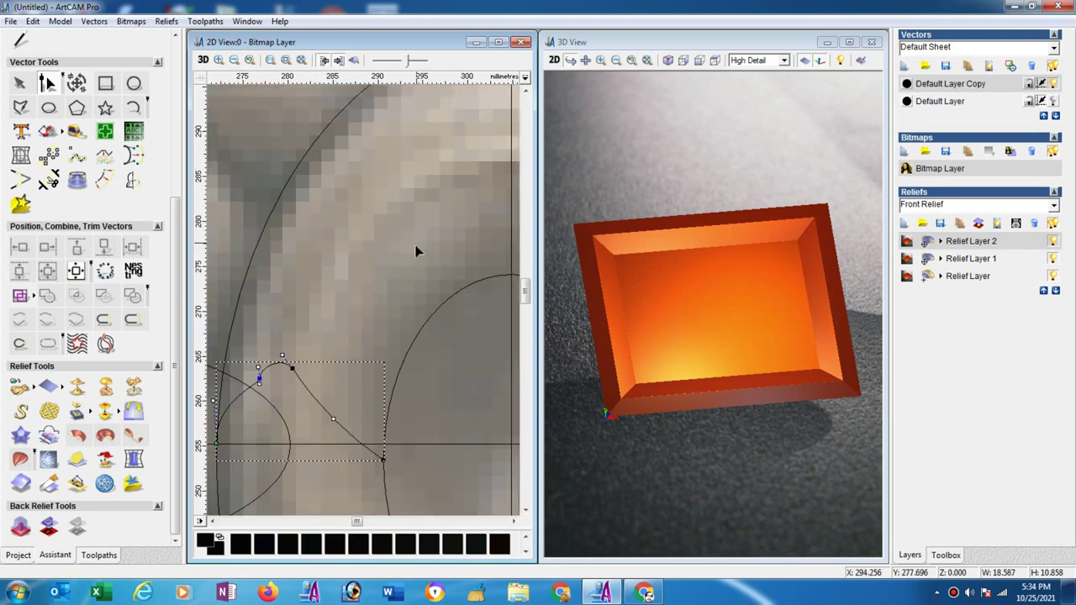
scroll(378, 307, "down", 2)
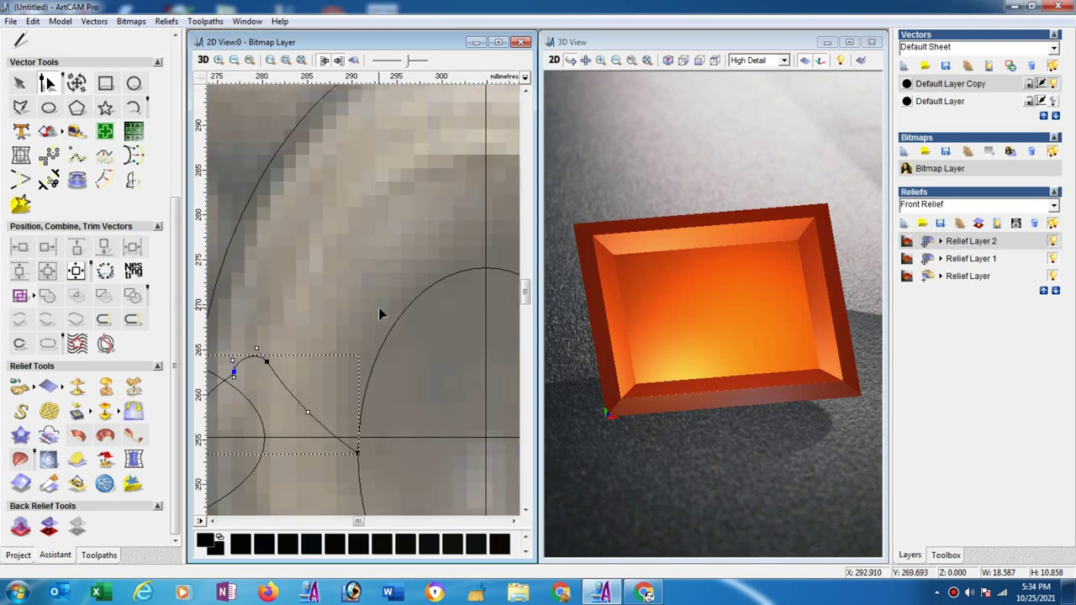
left_click(234, 62)
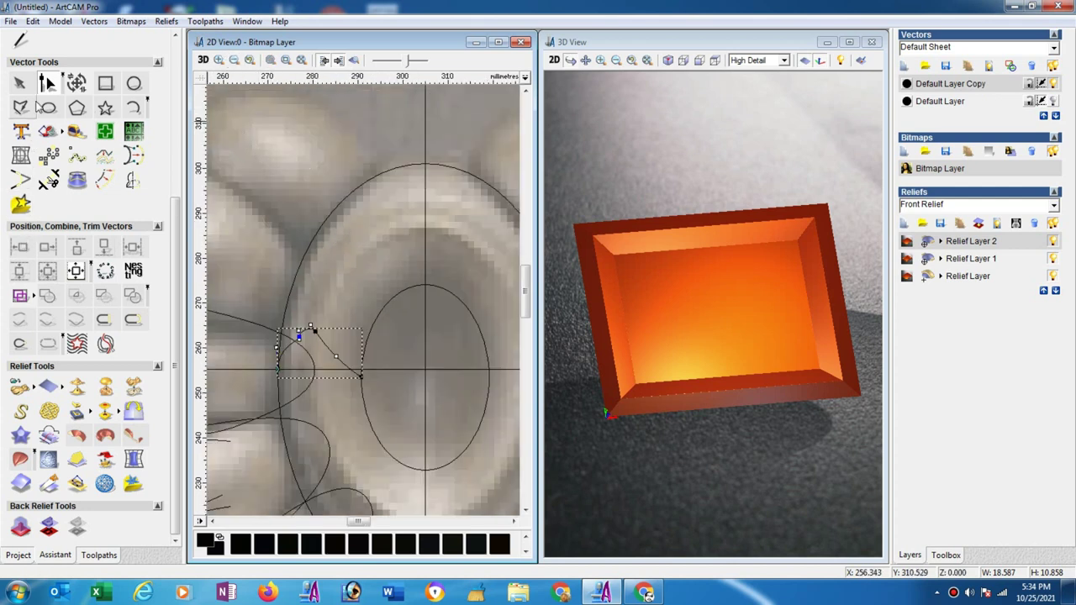
Select the outer and inner ellipses as rails for a Two Rail Sweep
left_click(18, 82)
left_click(294, 269)
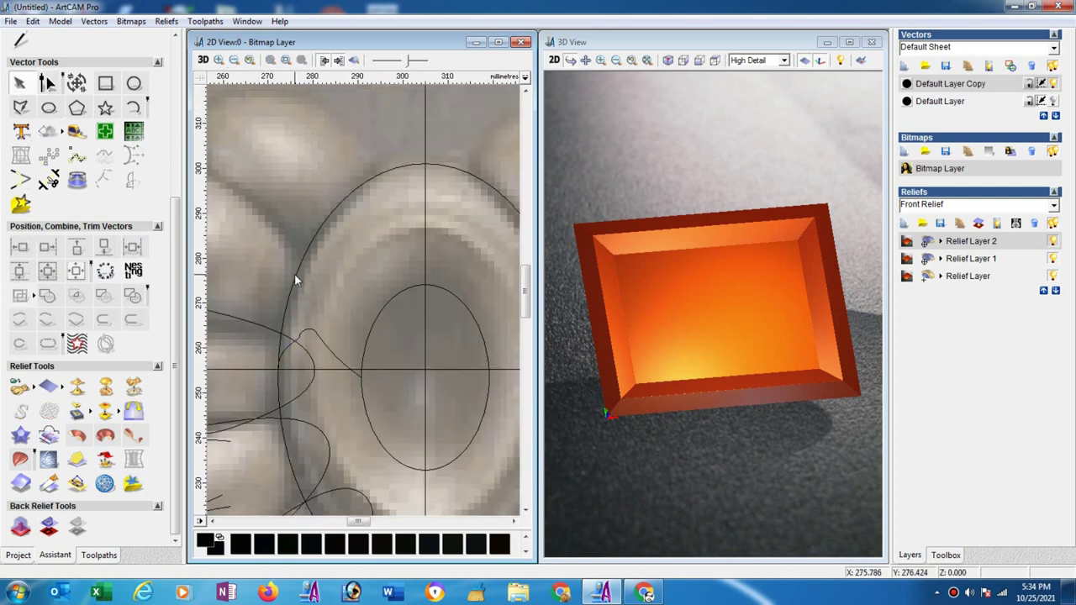
left_click(294, 273)
left_click(367, 337, "shift")
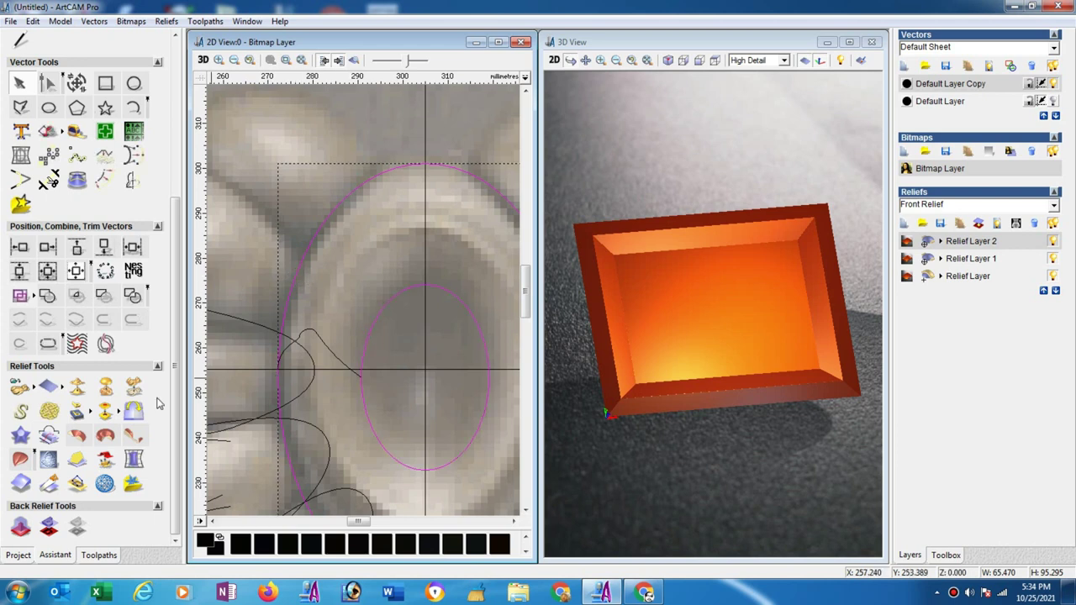
left_click(21, 458)
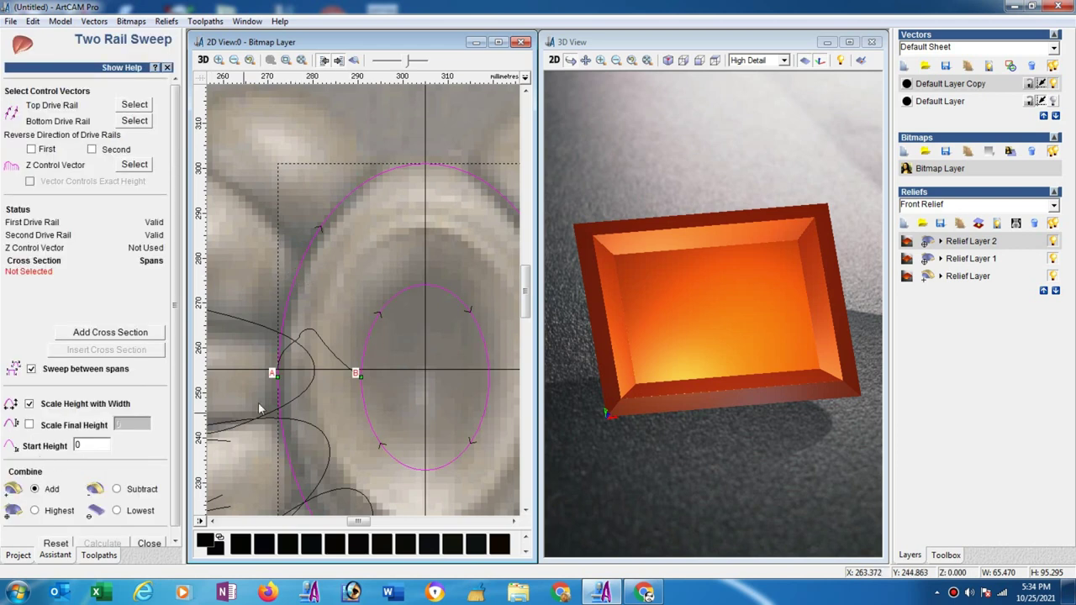
Sweep the small curve between the ellipses using Z control and Highest combine, then calculate
left_click(319, 337)
left_click(113, 334)
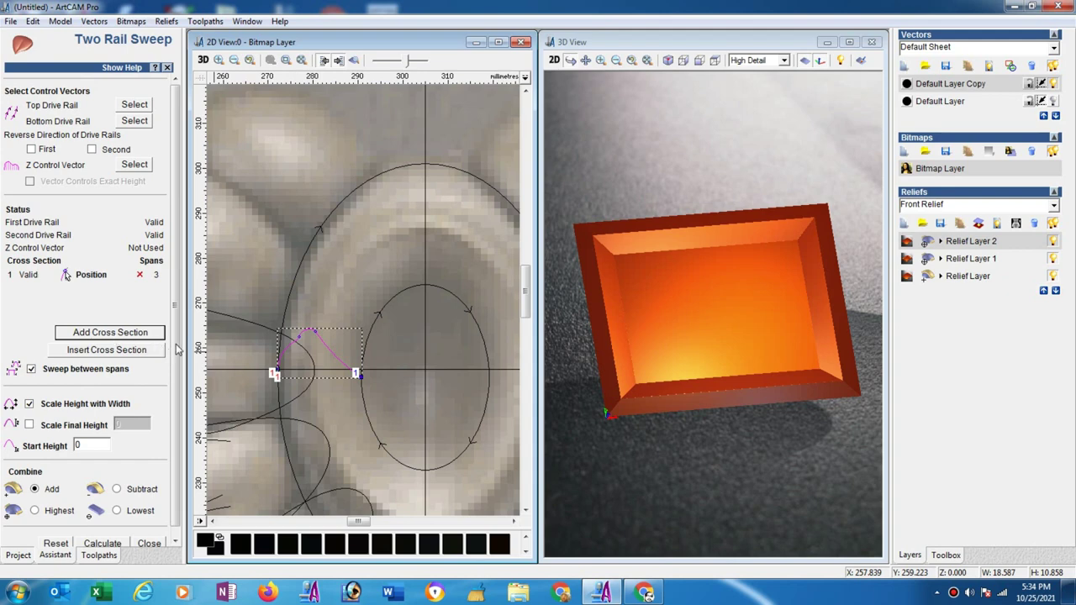
left_click(234, 60)
left_click(235, 61)
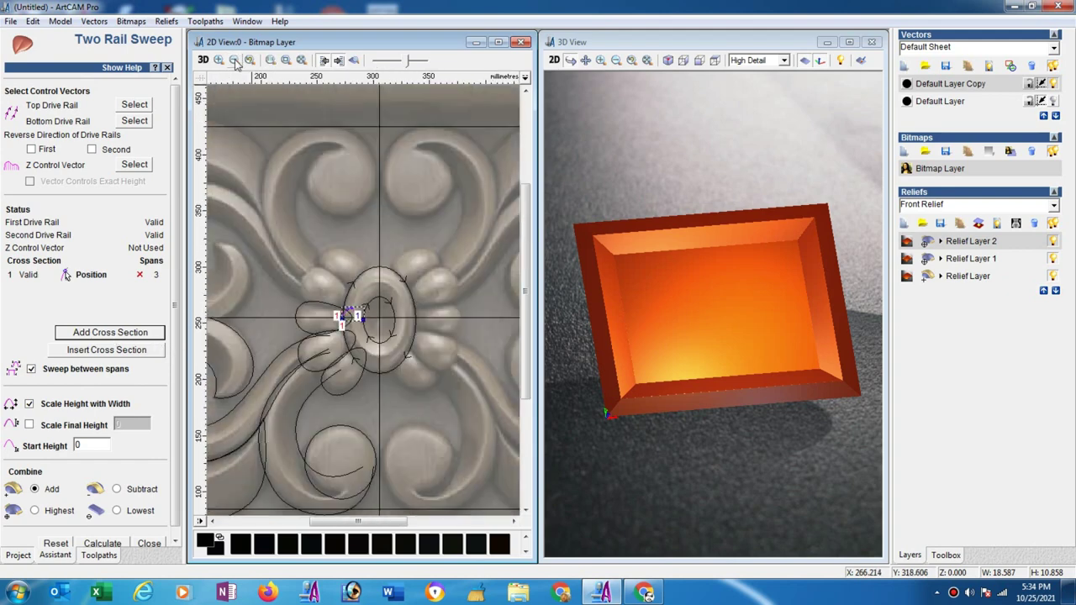
left_click(234, 60)
left_click(234, 61)
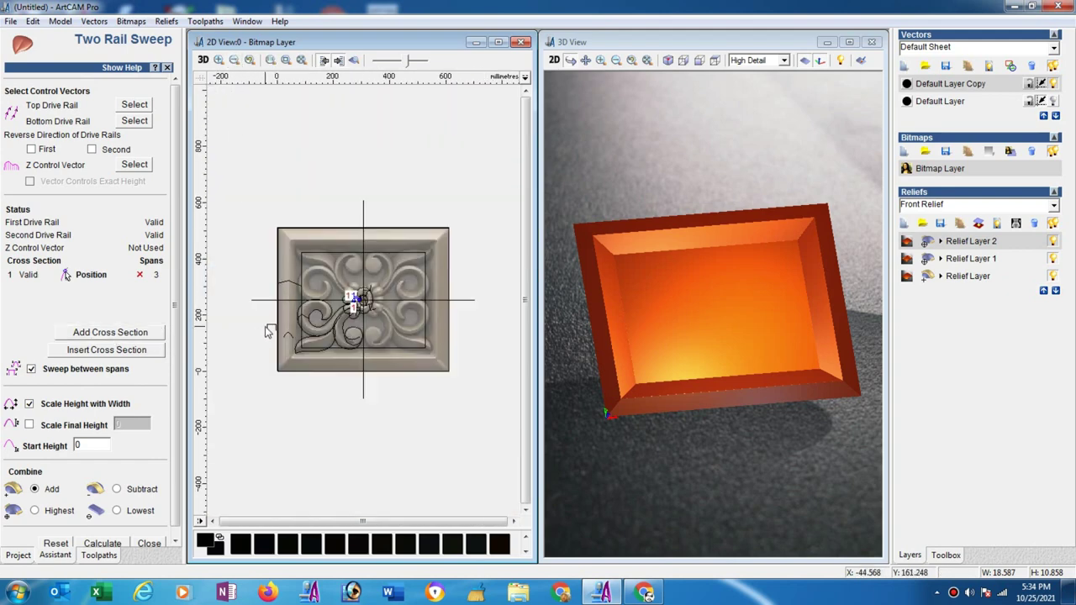
left_click(134, 166)
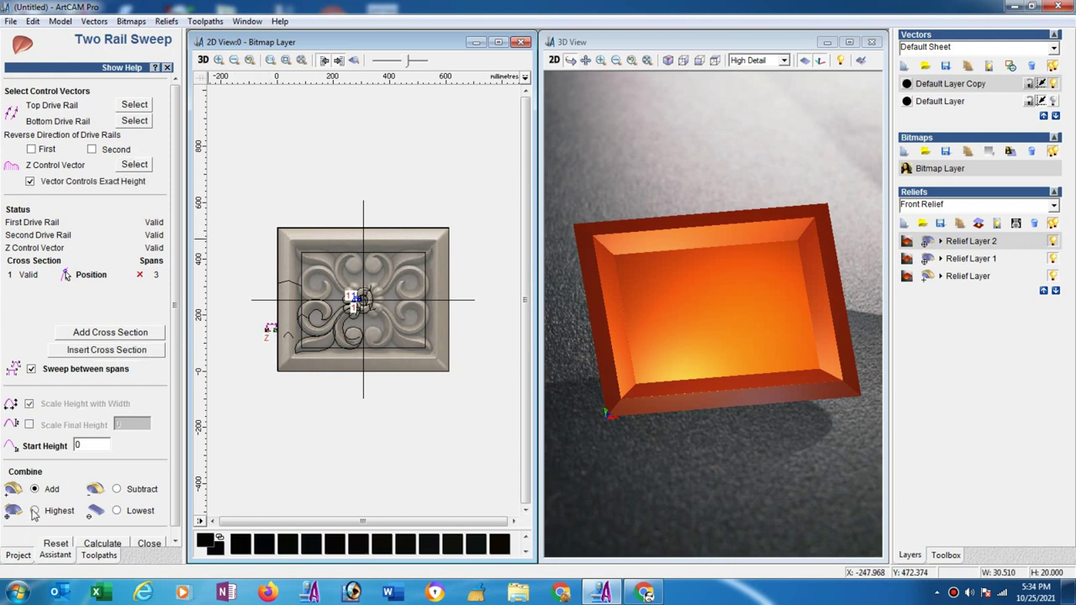
left_click(105, 544)
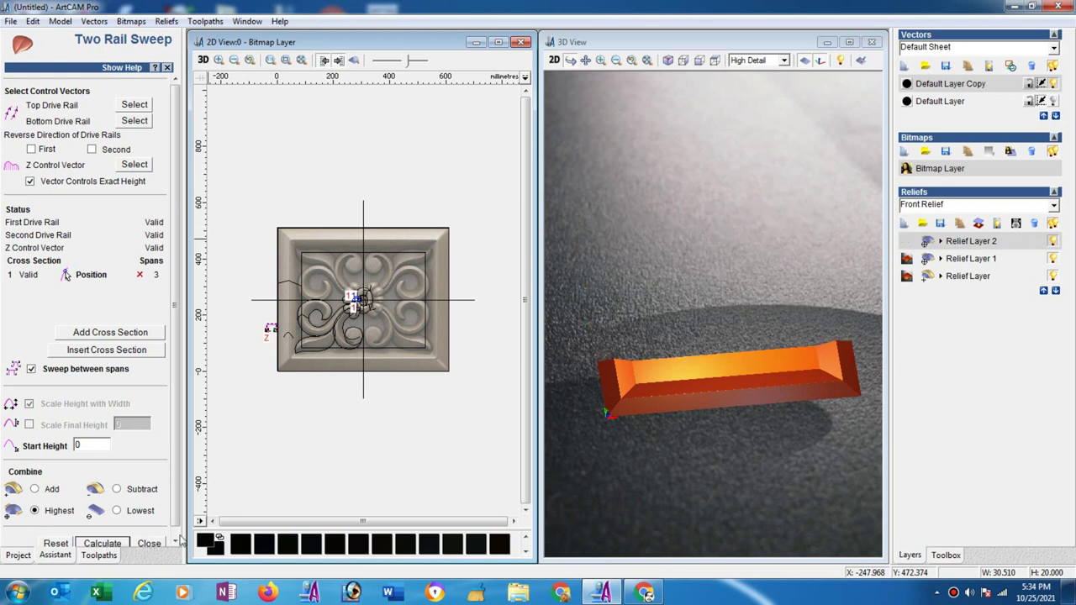
mouse_move(750, 298)
left_mouse_down()
mouse_move(746, 358)
mouse_move(621, 355)
left_mouse_up()
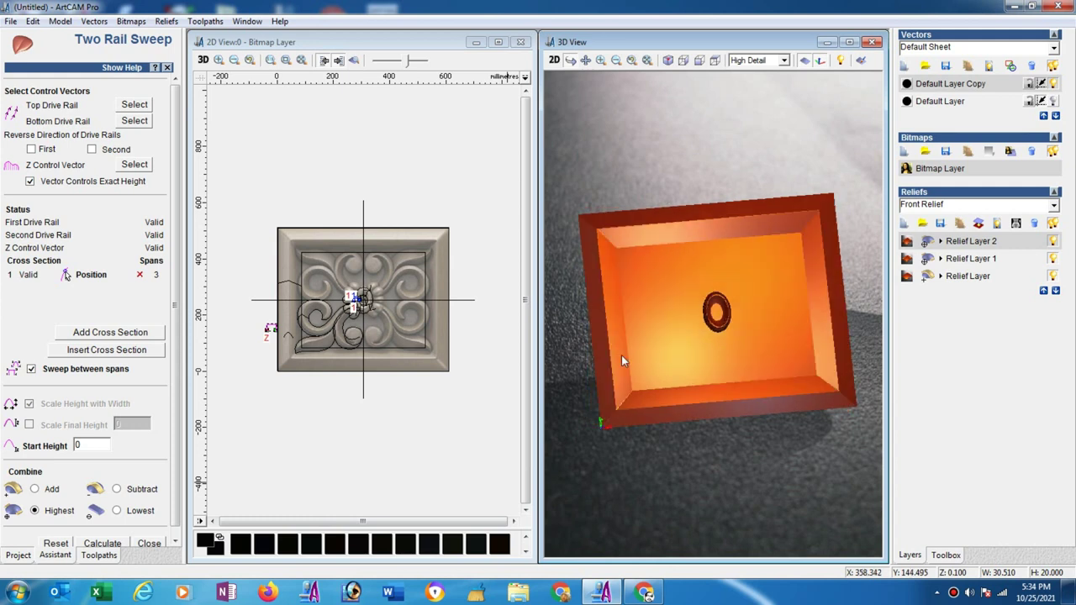
left_click(160, 544)
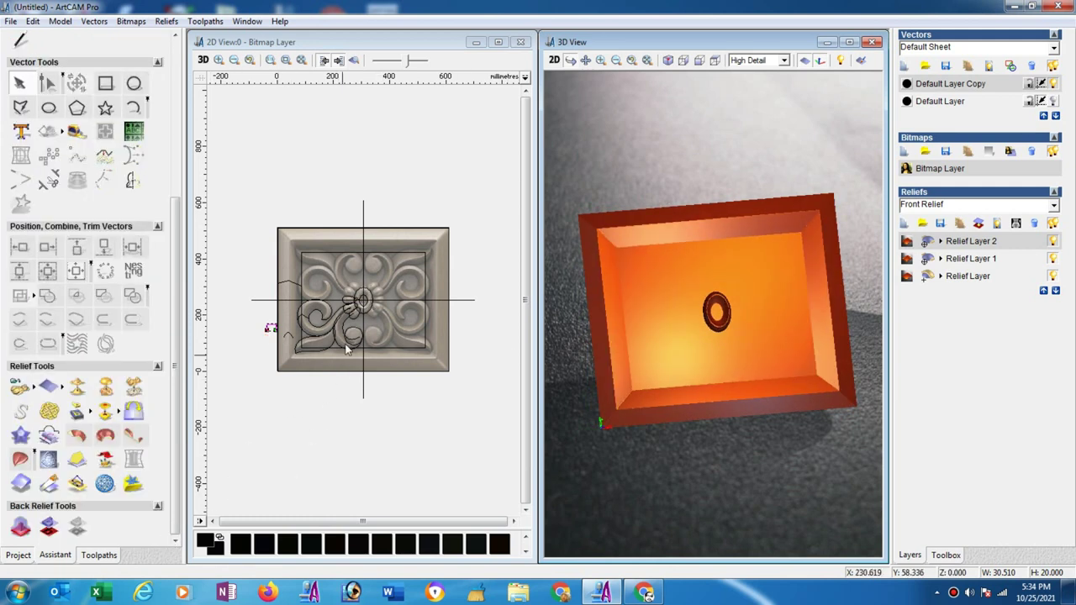
Give the inner oval a round 65° dome, start height 10, limited to 10, merged high
left_click(218, 61)
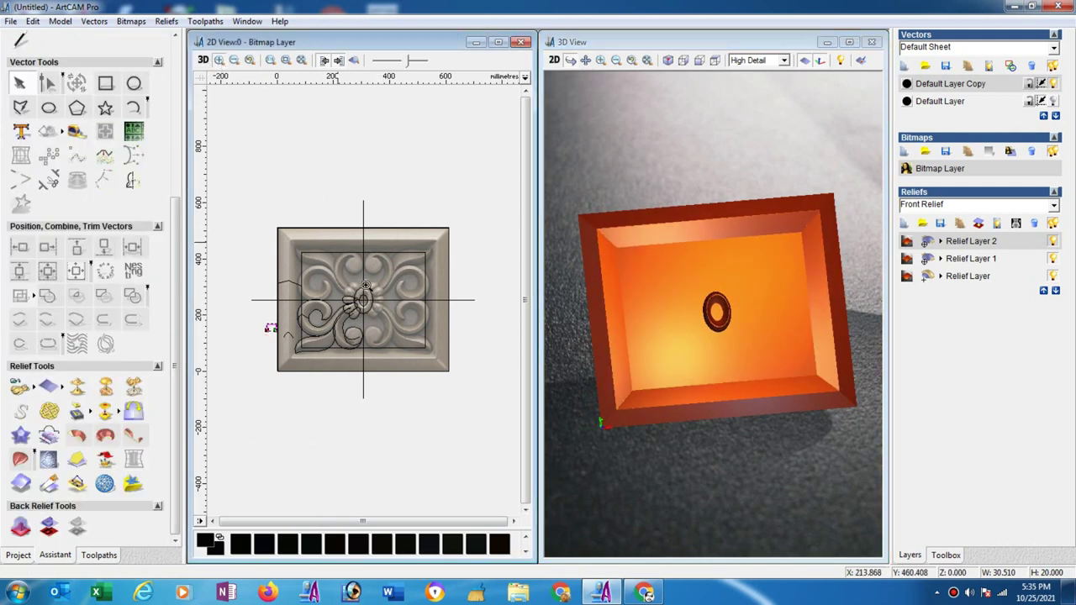
left_click_drag(346, 258, 409, 337)
left_click(322, 278)
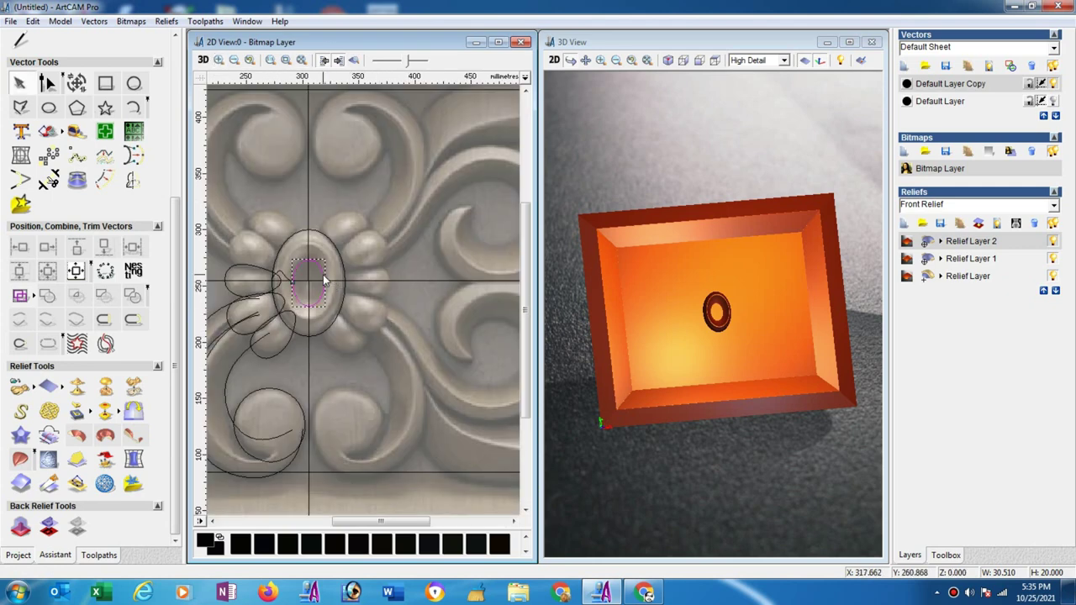
right_click(322, 275)
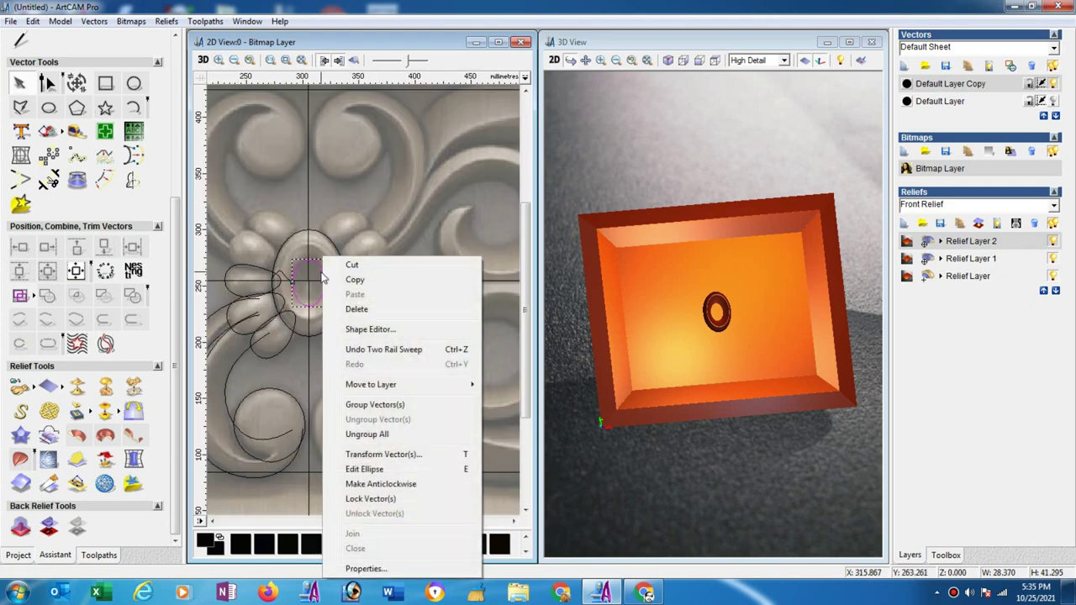
left_click(370, 329)
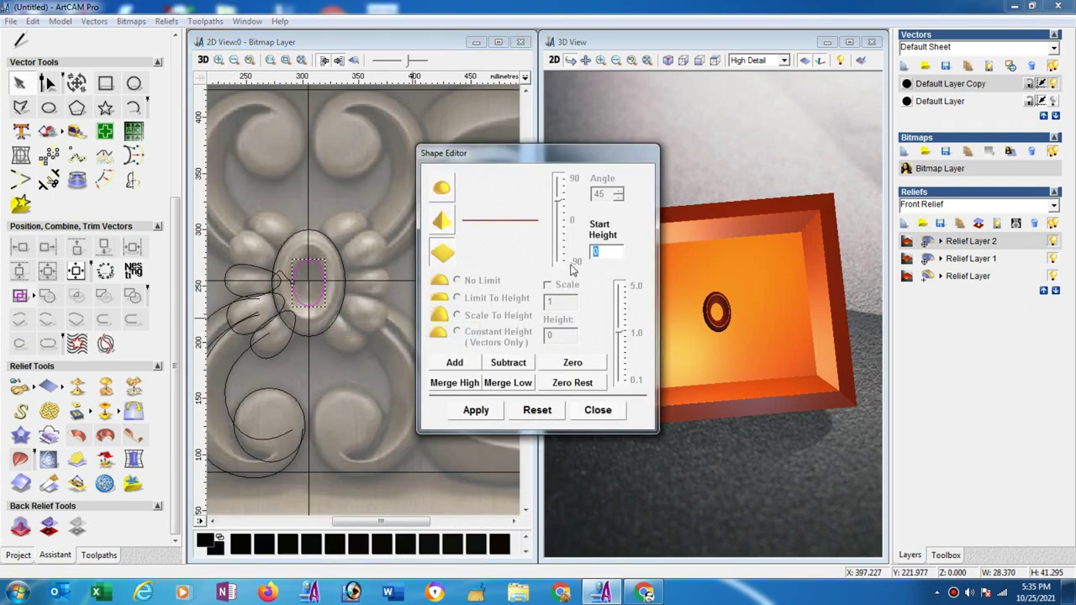
type("10")
left_click(437, 186)
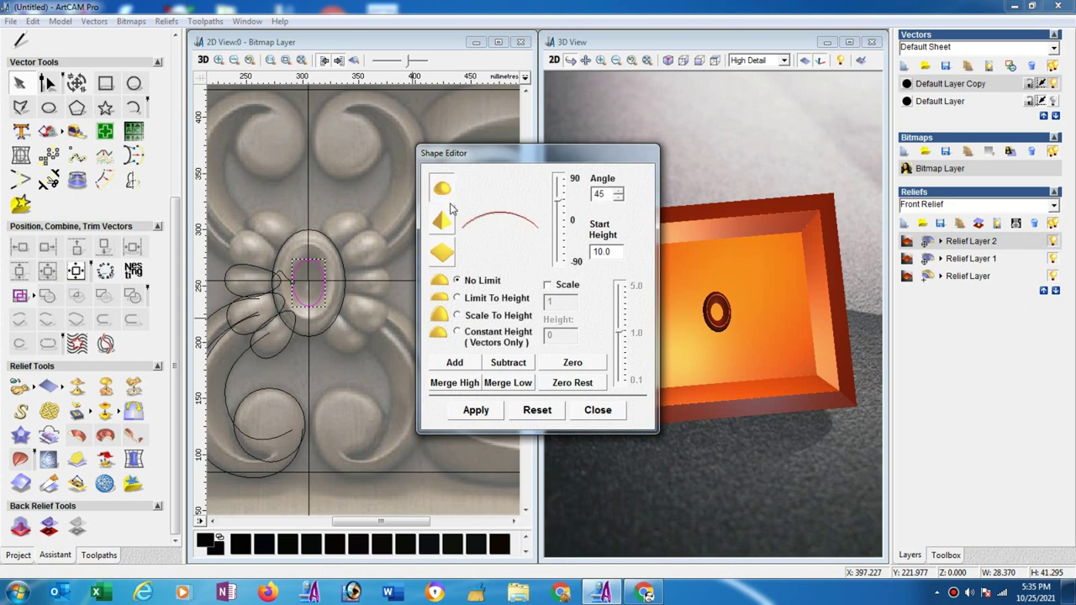
left_click(457, 299)
type("10")
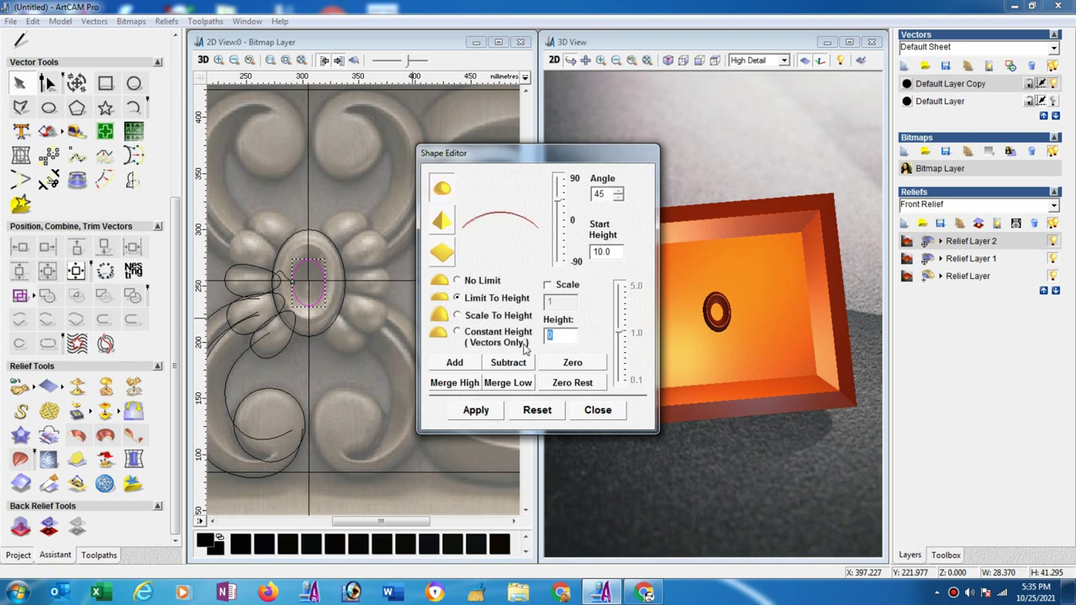
double_click(609, 195)
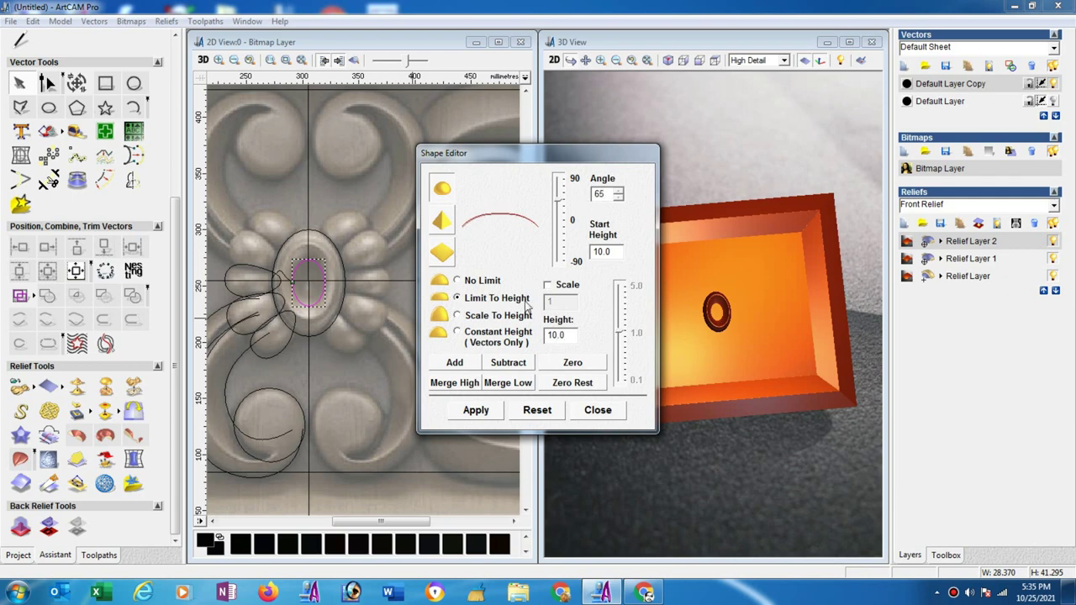
type("65")
left_click(475, 385)
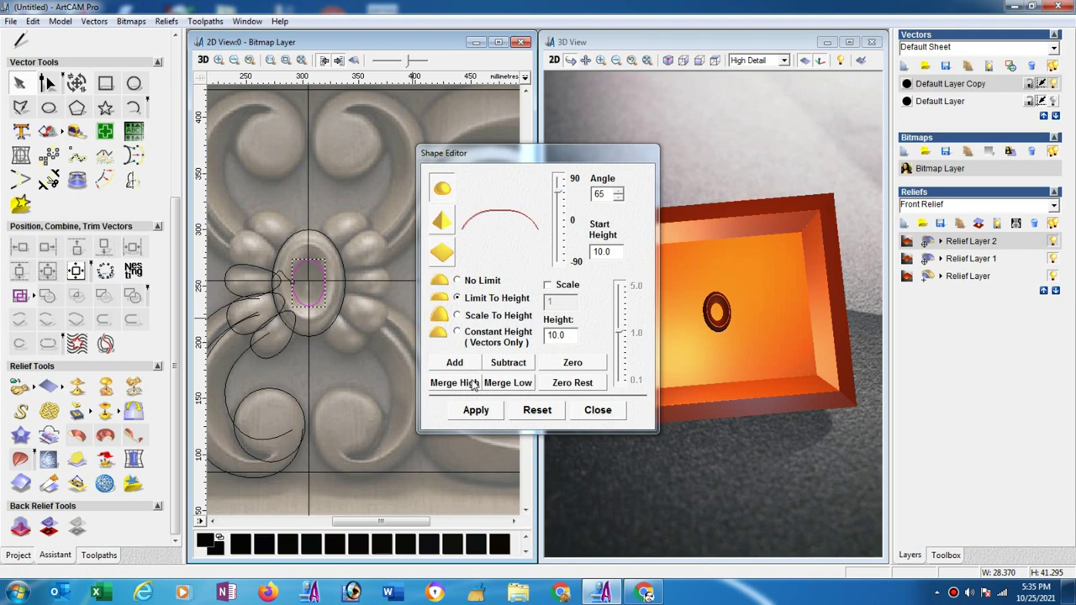
left_click(598, 411)
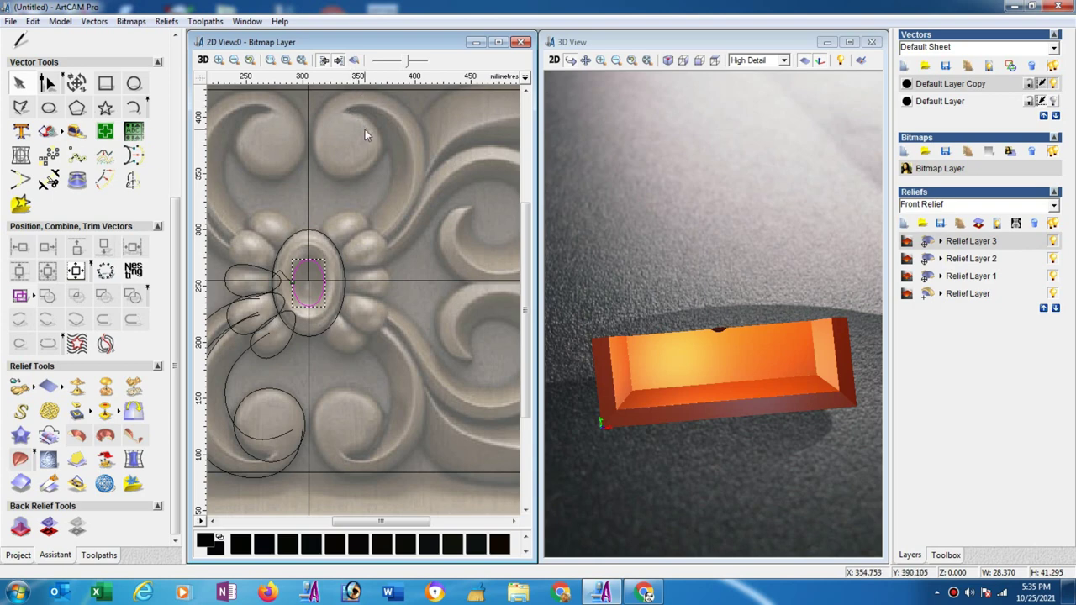
left_click(374, 201)
scroll(378, 207, "up", 3)
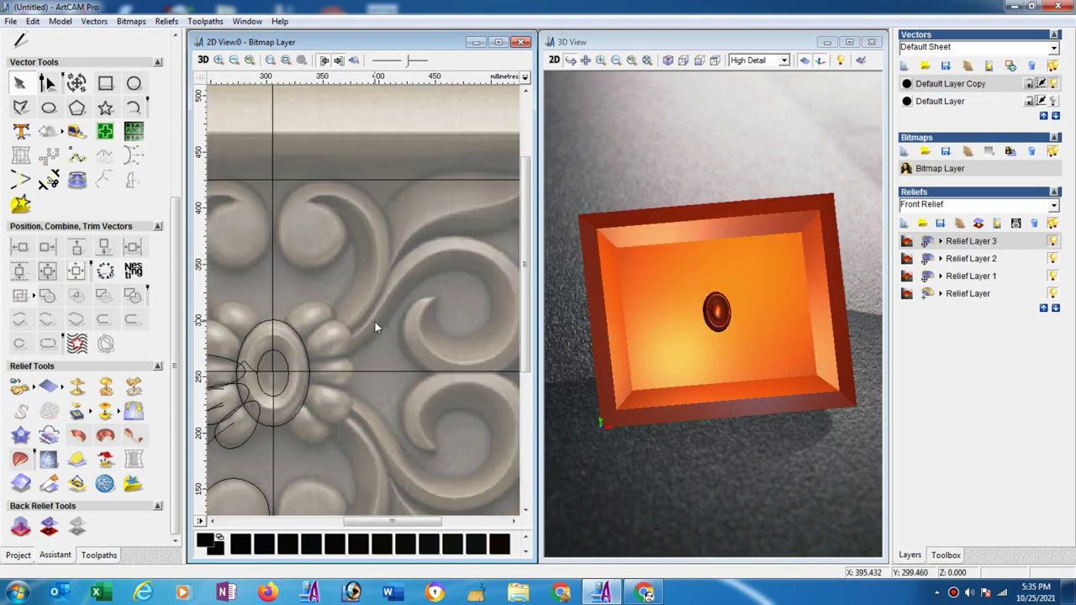
Select the two lower-left scroll curves as rails for a Two Rail Sweep
scroll(374, 320, "right", 1, "shift")
scroll(374, 320, "up", 2)
left_click(238, 62)
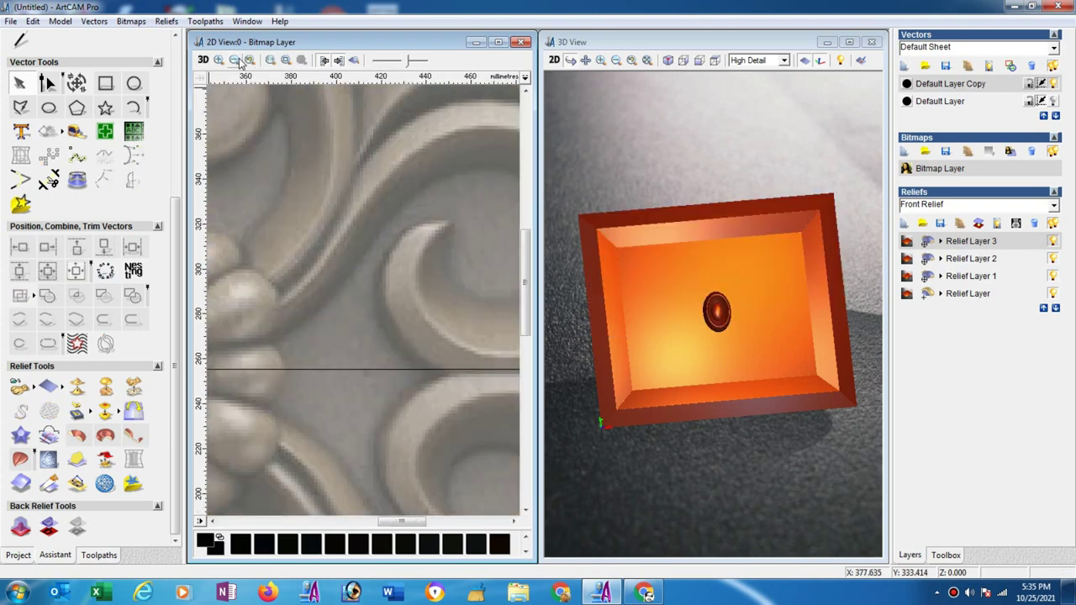
left_click(238, 62)
left_click(238, 62)
left_click(237, 62)
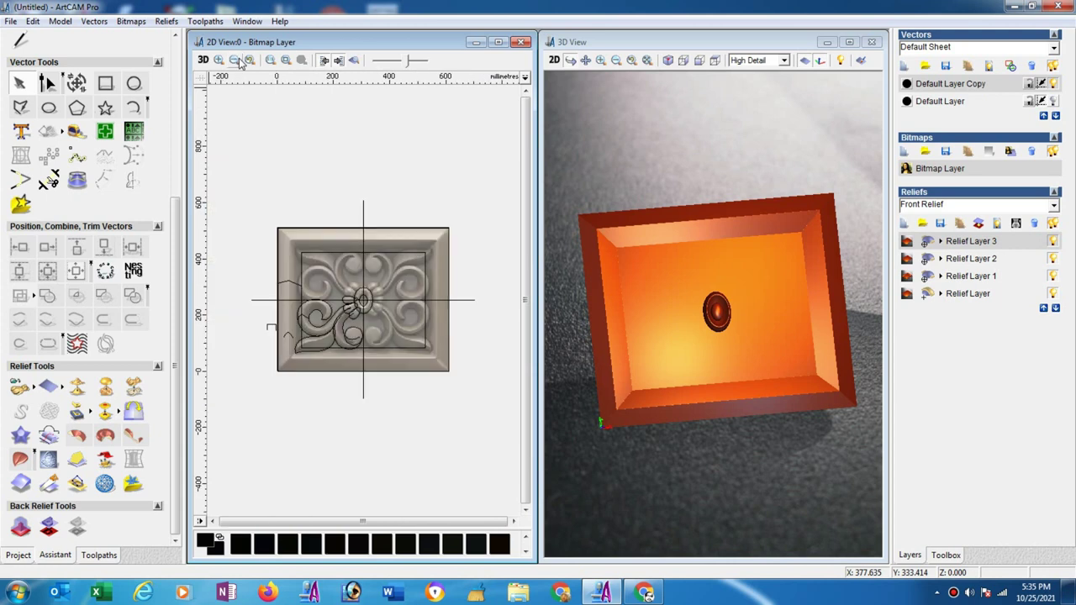
left_click(306, 343)
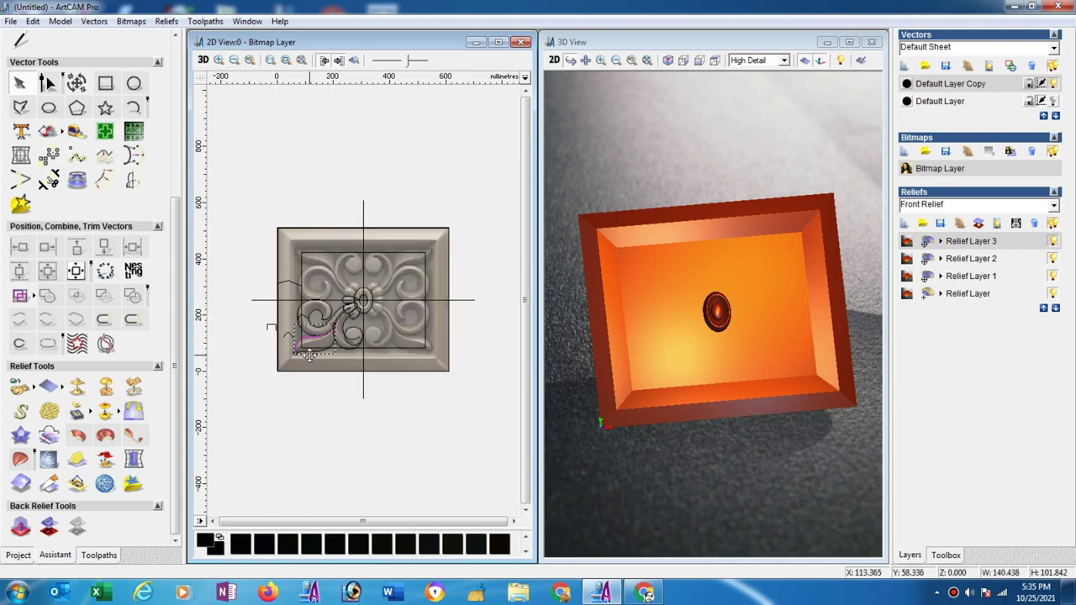
left_click(307, 346, "shift")
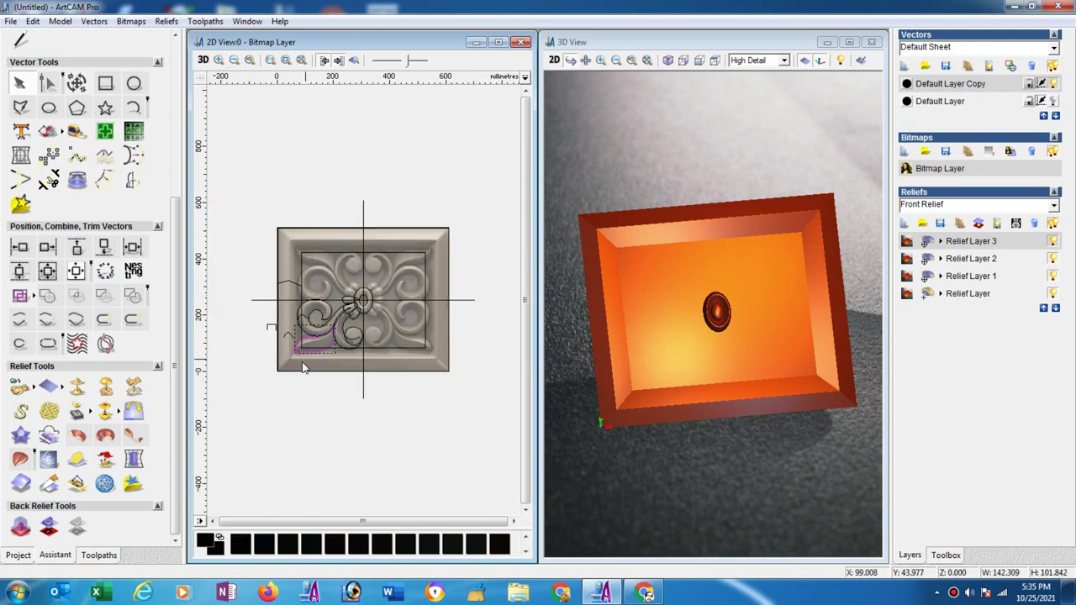
left_click(20, 459)
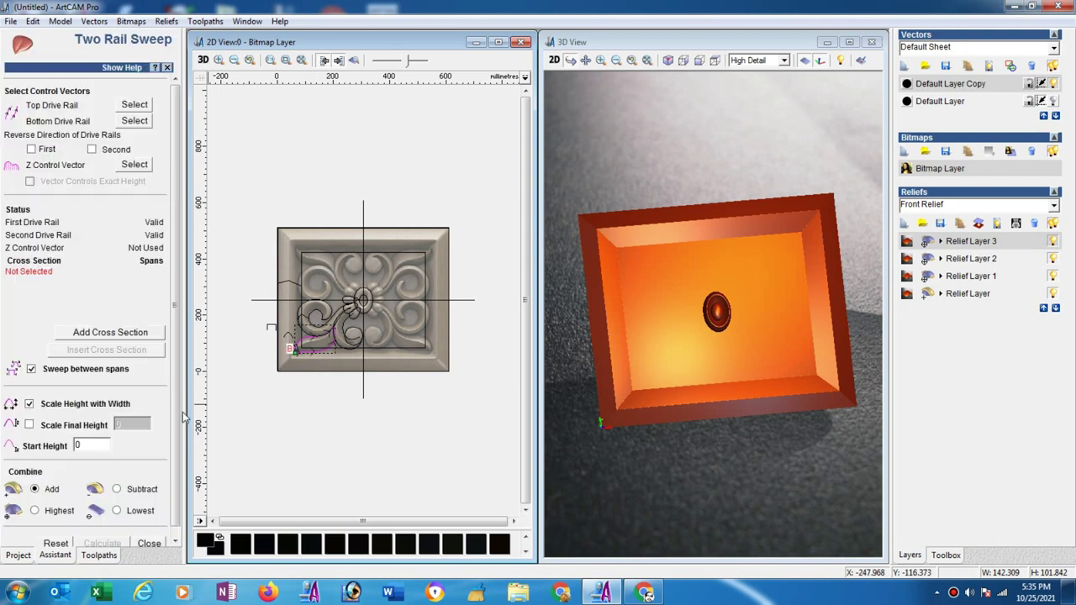
Add the cross section and small Z control vector, then calculate the leaf sweep
left_click(146, 335)
left_click(271, 328)
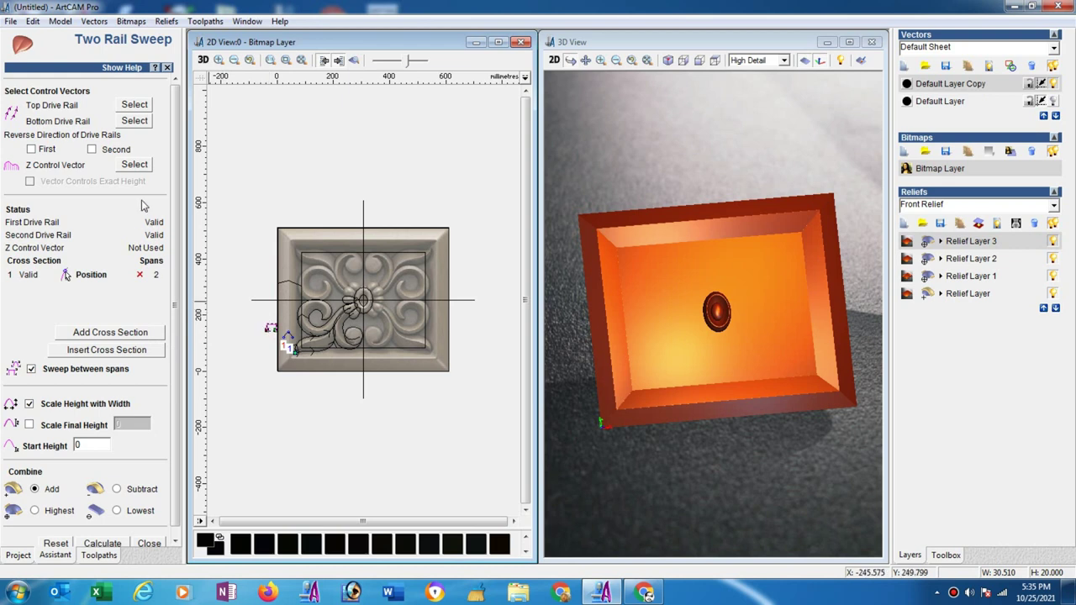
left_click(128, 168)
left_click(29, 180)
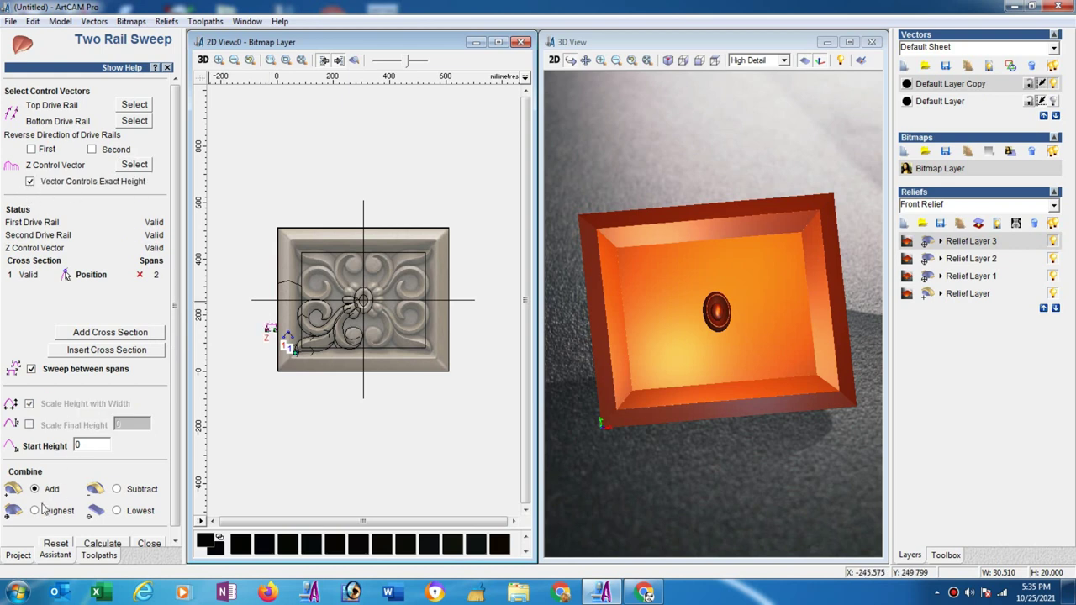
left_click(103, 543)
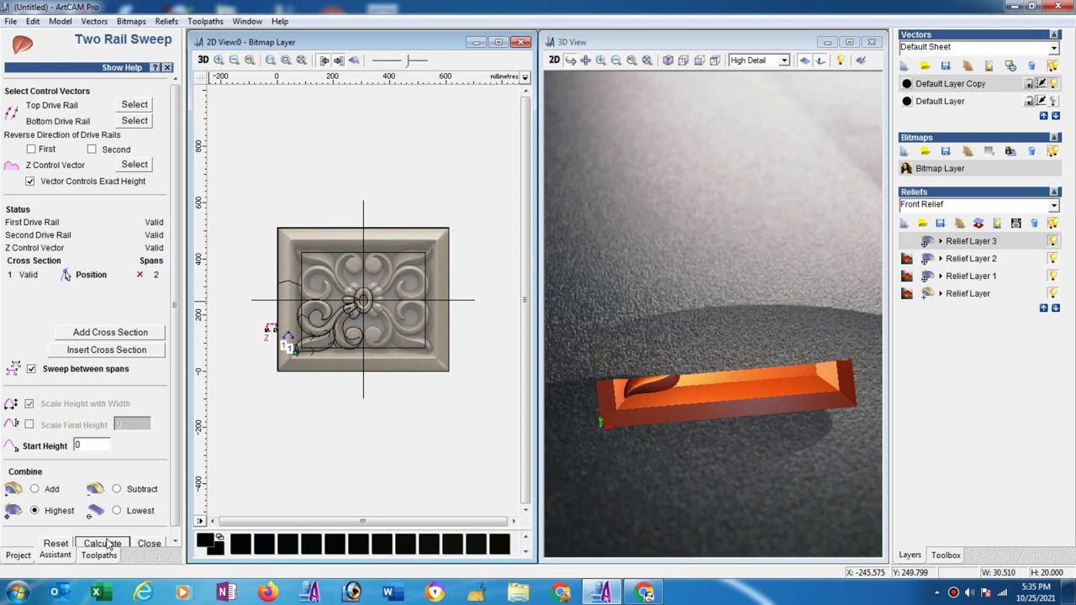
left_click(149, 543)
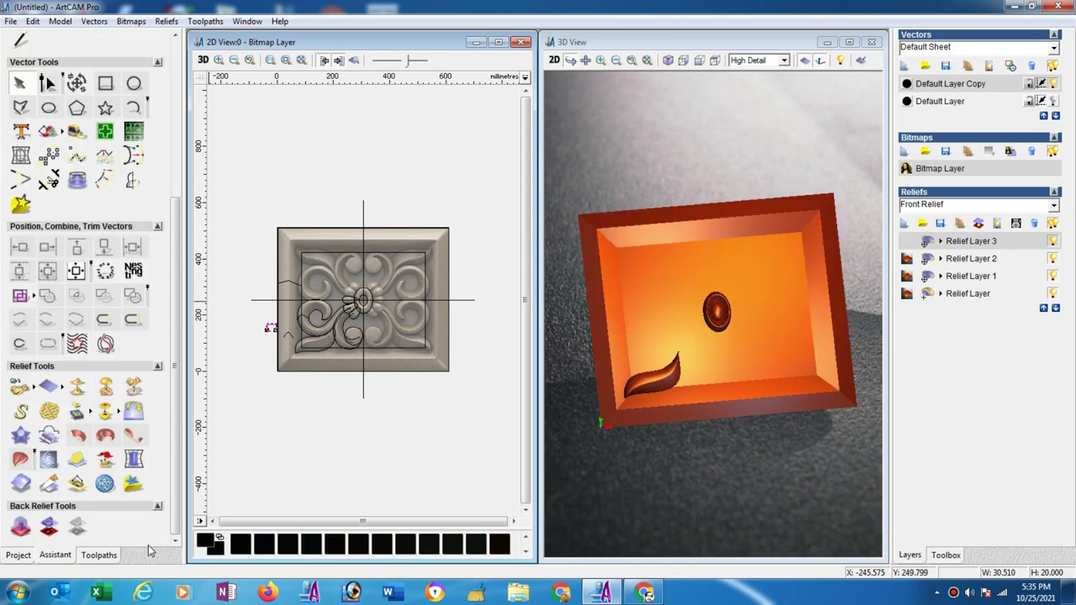
Mirror merge the leaf left over right and bottom over top
left_click(134, 412)
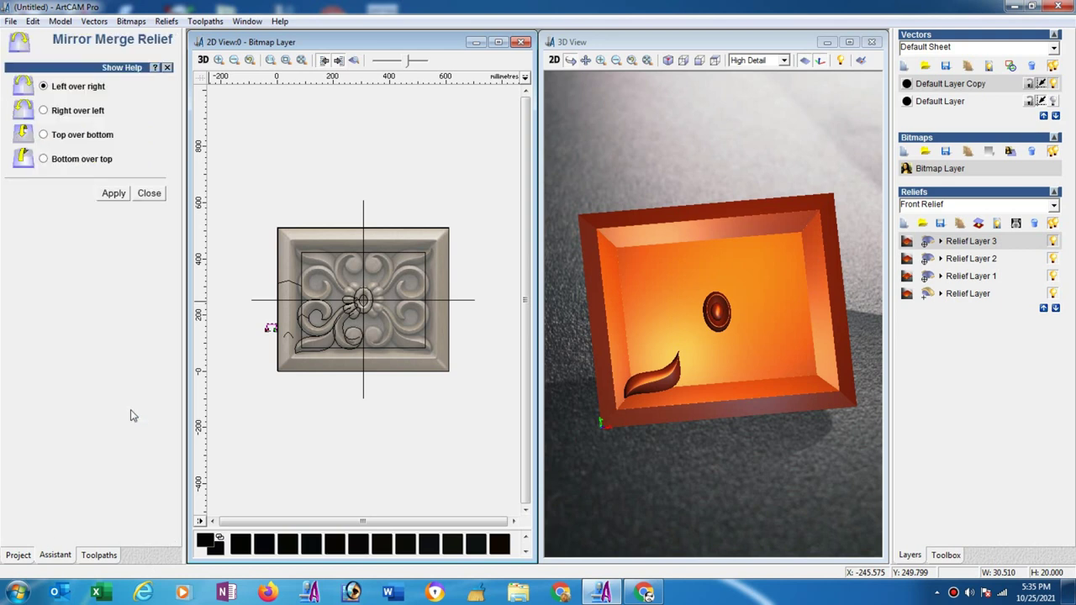
left_click(123, 195)
key("Return")
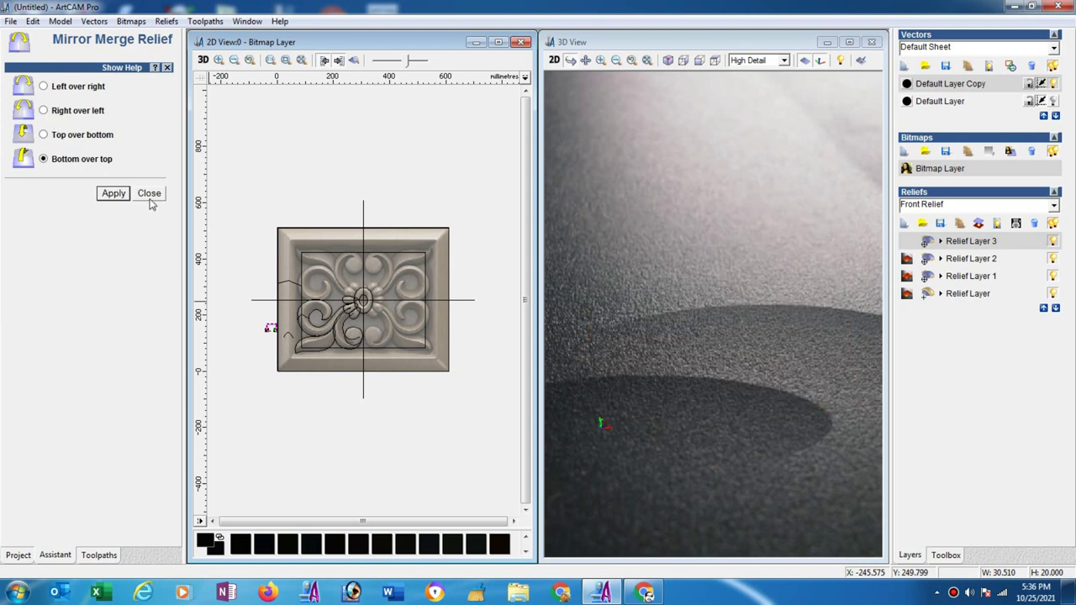
left_click(150, 198)
Add a new empty Relief Layer 4
left_click_drag(708, 325, 679, 343)
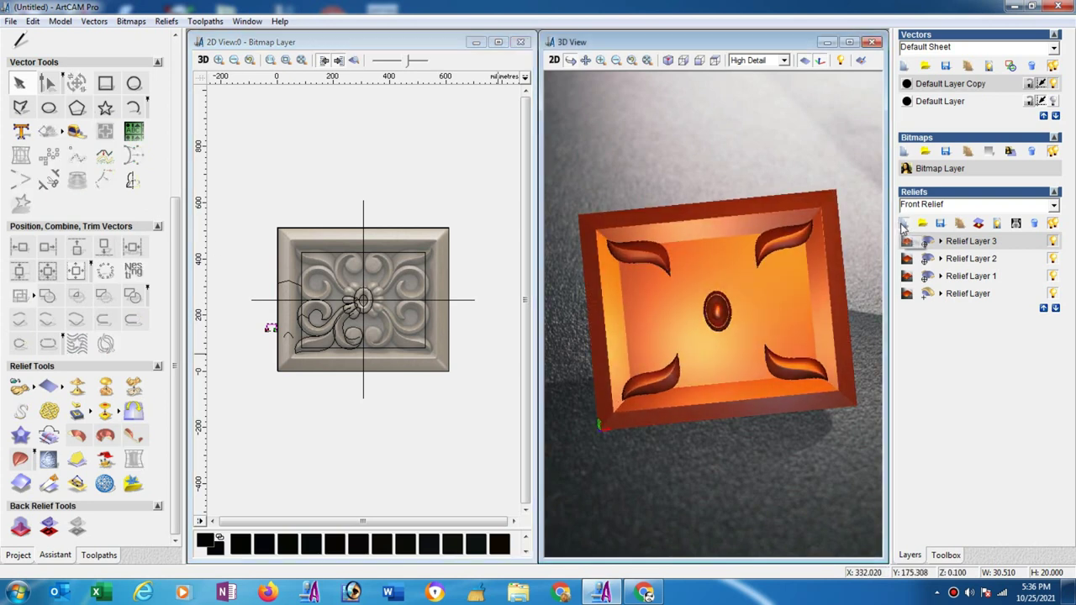
left_click(903, 222)
left_click(927, 241)
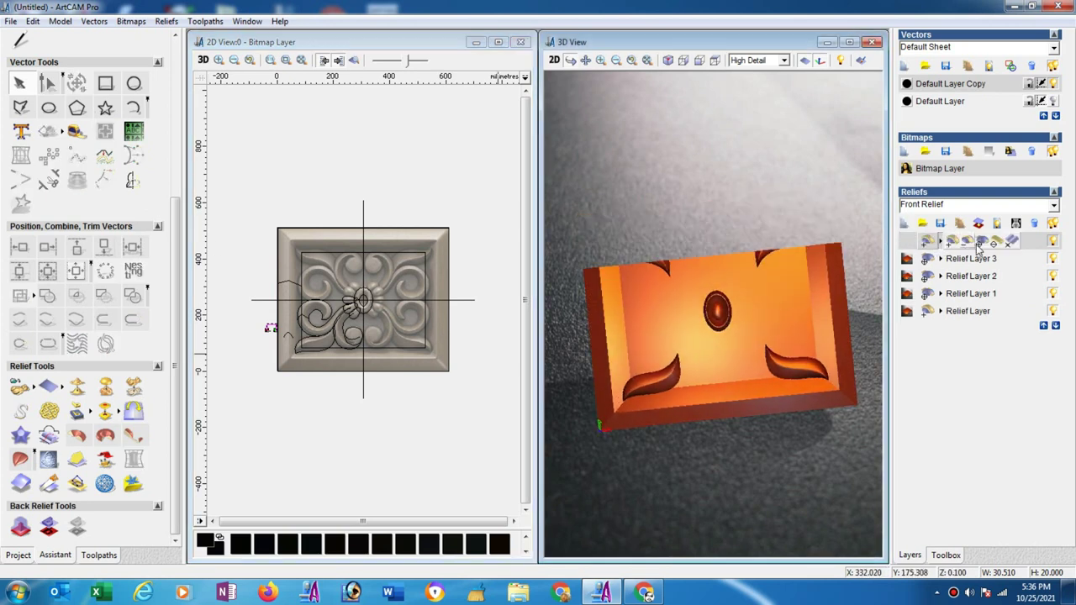
Select the left swirl and set its edges as Two Rail Sweep drive rails
left_click(979, 244)
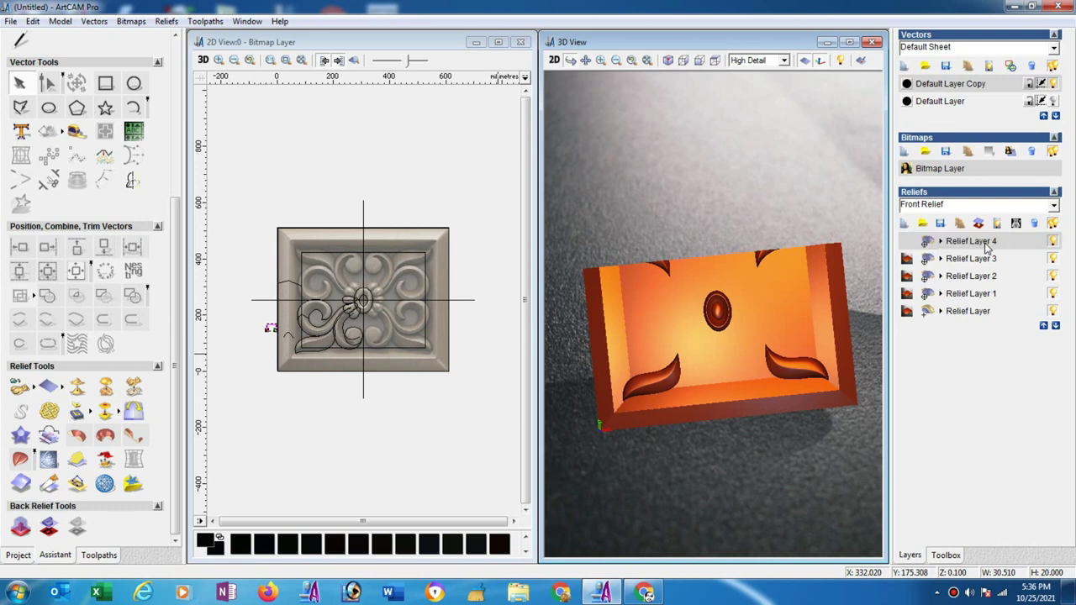
left_click(286, 307)
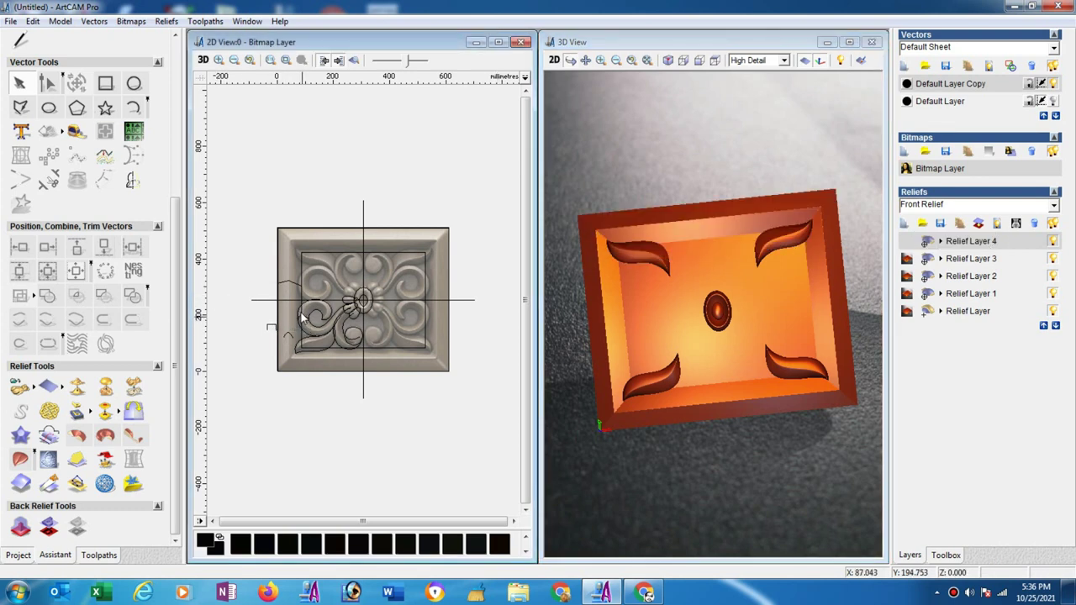
left_click(301, 313)
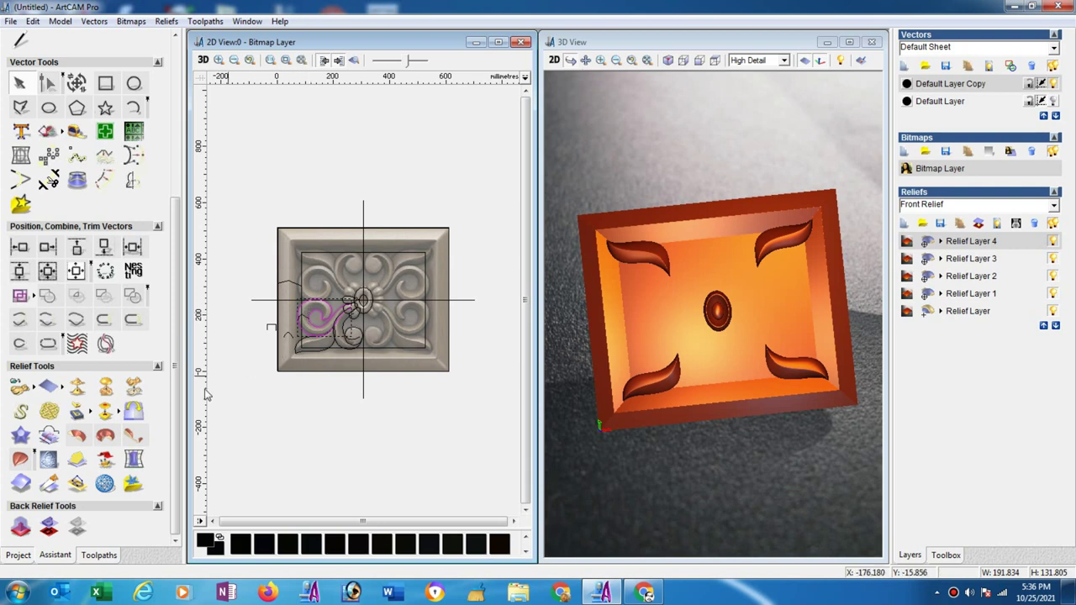
left_click(20, 459)
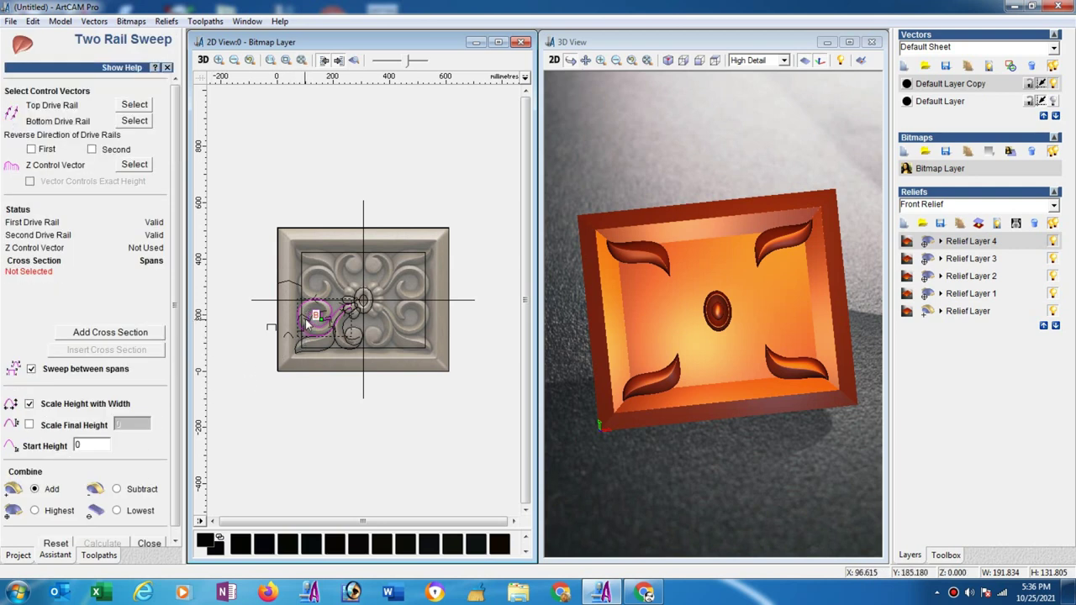
left_click(308, 322)
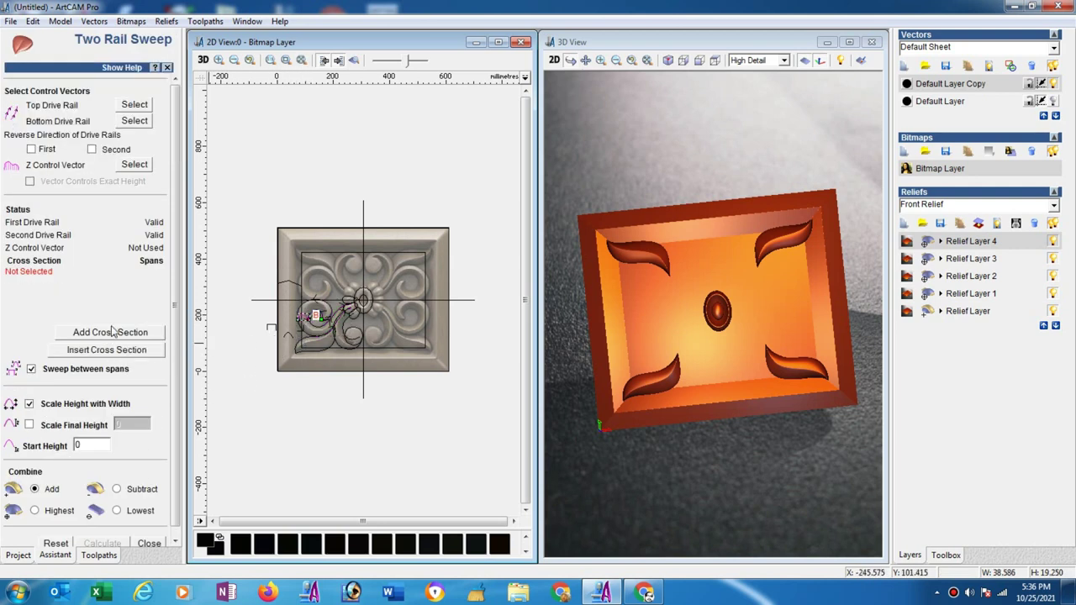
left_click(218, 61)
left_click_drag(255, 209, 470, 384)
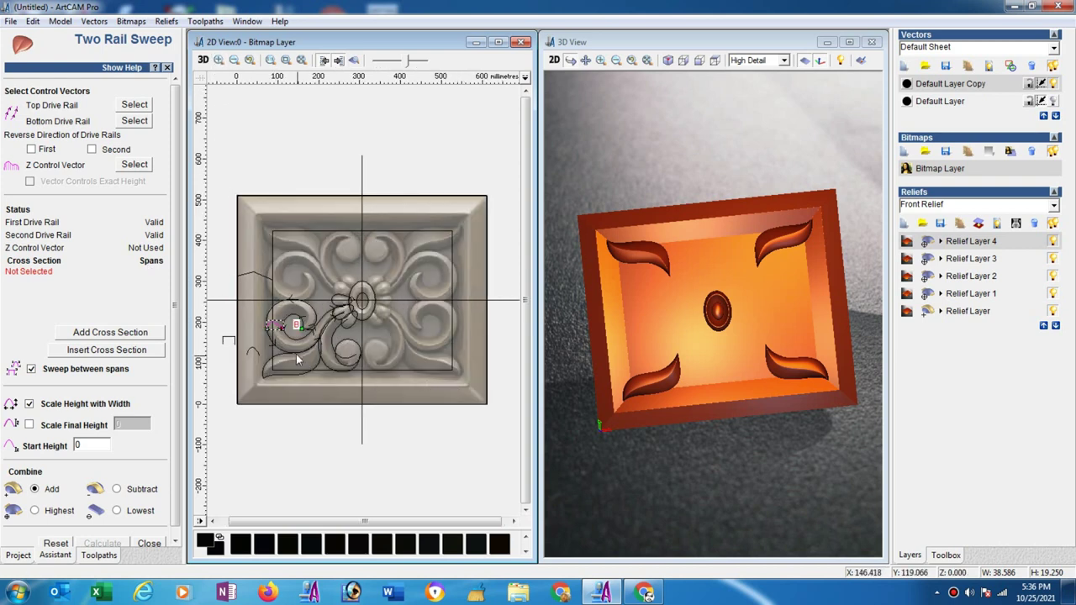
Add three cross sections, the height-profile Z control vector and Highest combine, then calculate
left_click(123, 332)
left_click(123, 332)
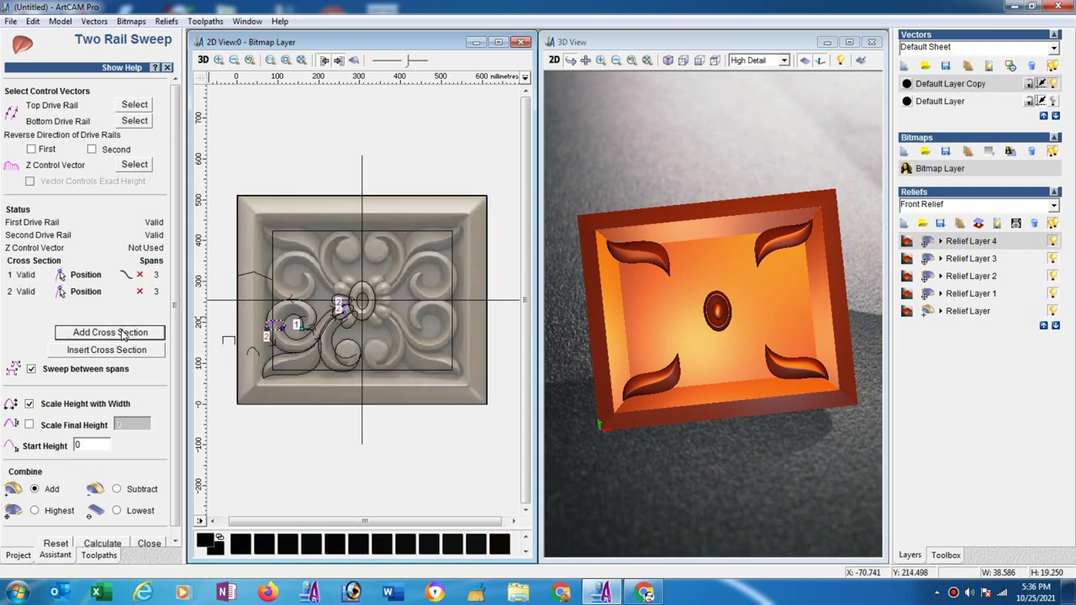
left_click(135, 351)
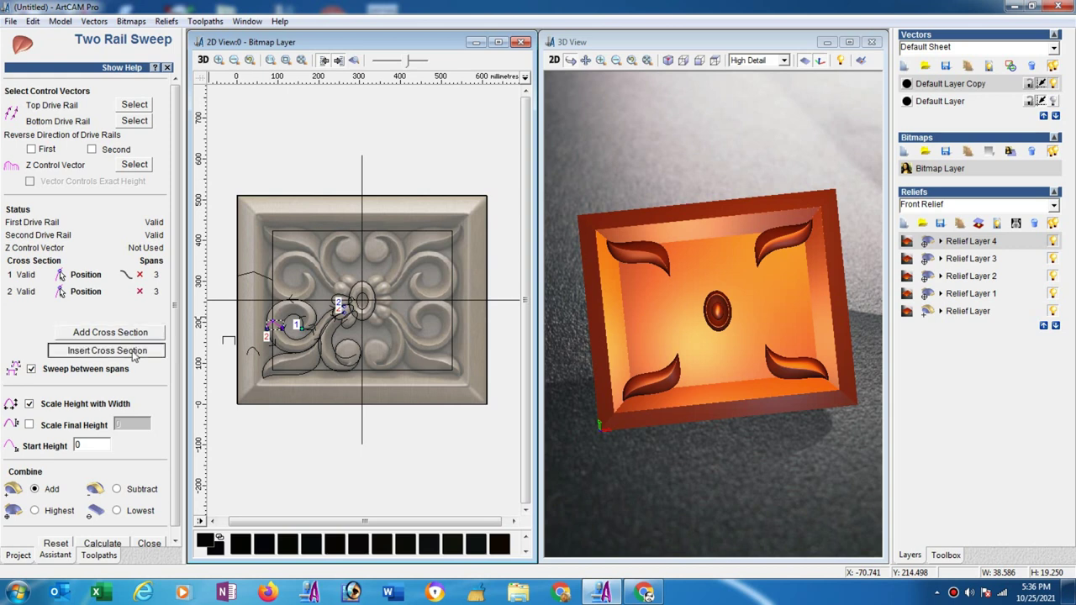
left_click(277, 331)
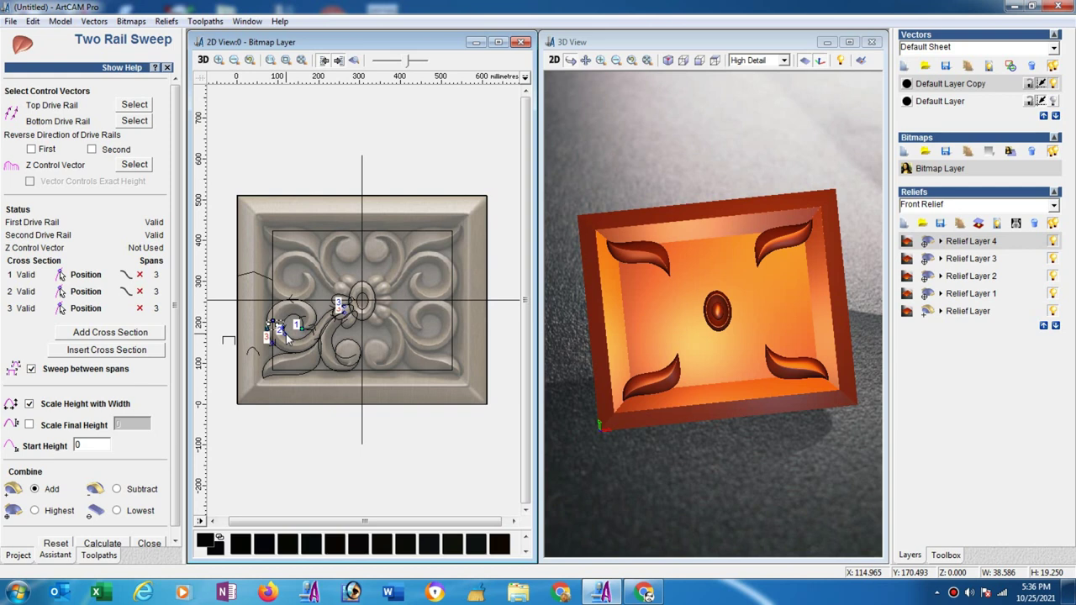
left_click(229, 340)
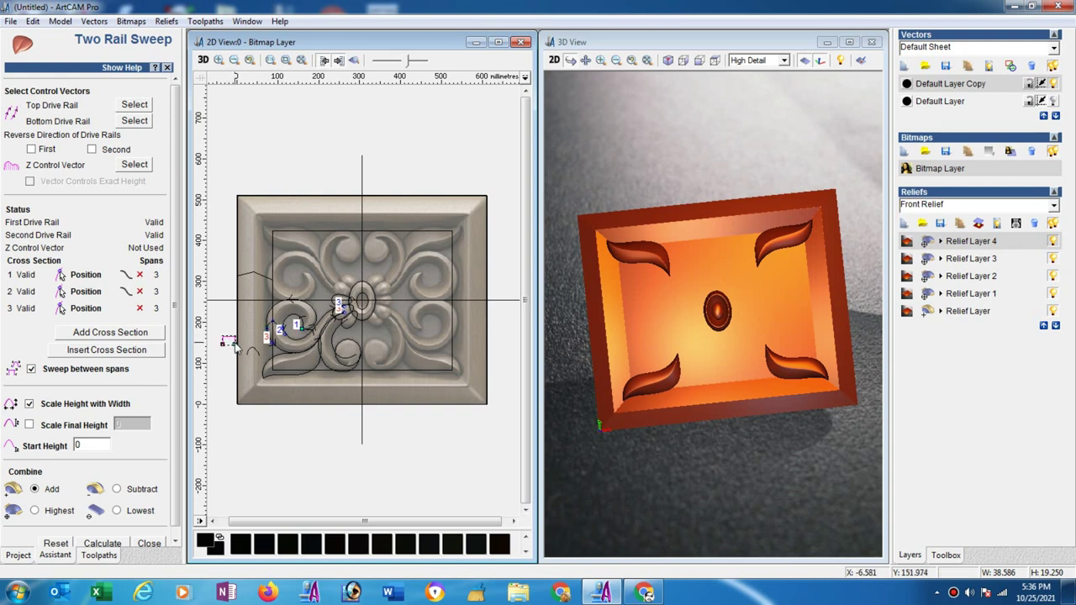
left_click(139, 168)
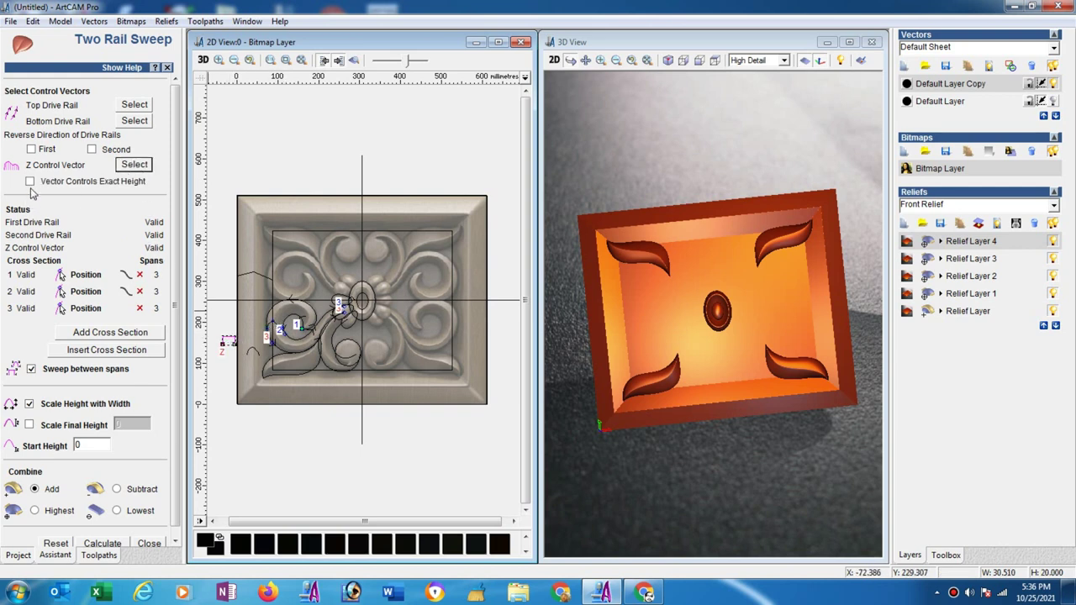
left_click(35, 511)
left_click(108, 544)
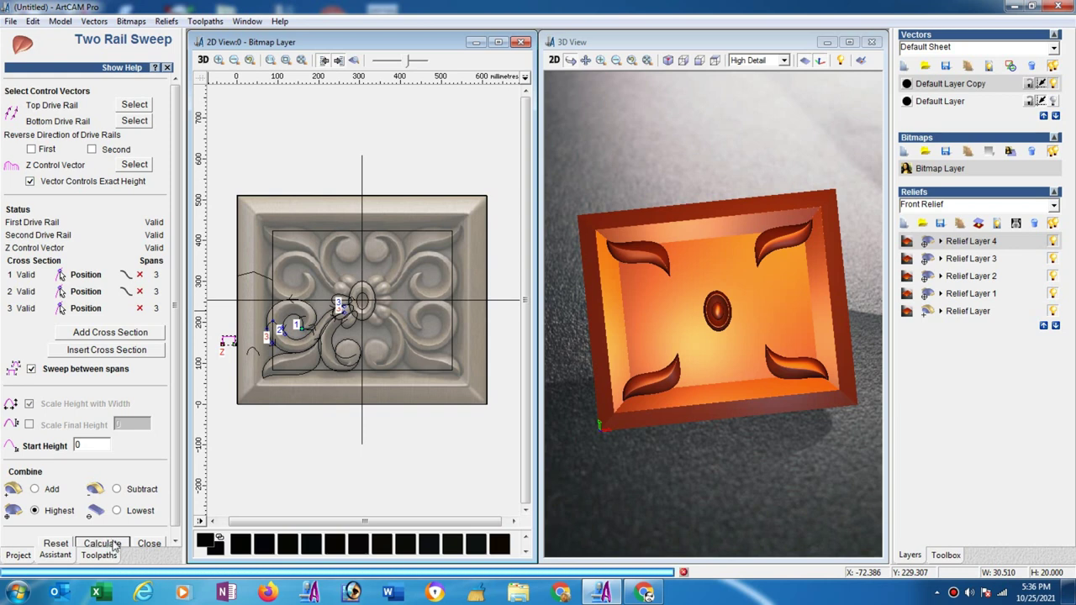
left_click(325, 364)
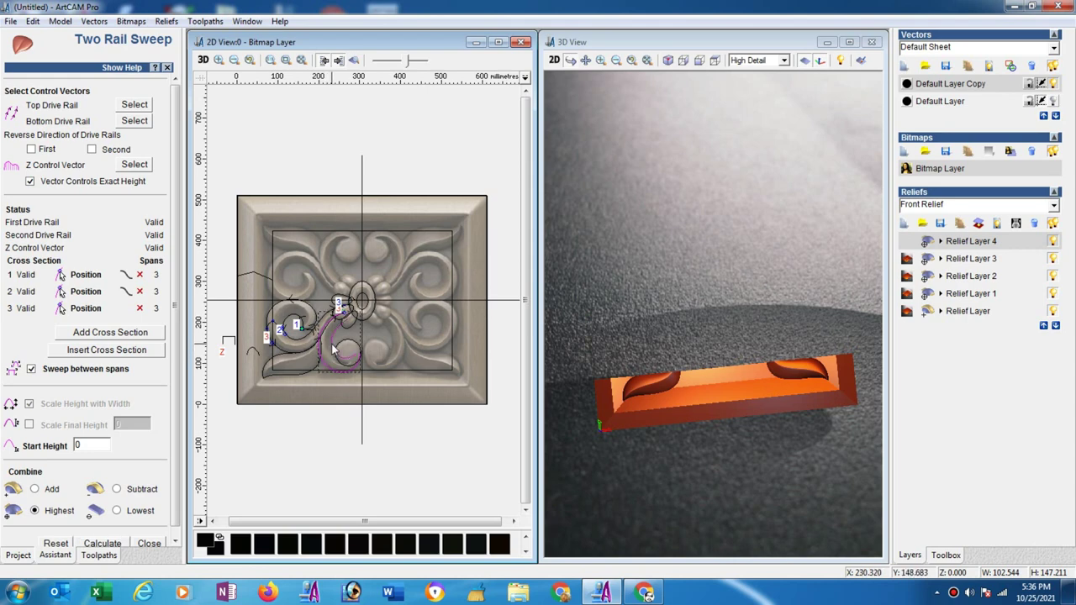
Sweep the lower scroll with three cross sections and exact Z-height control, then calculate
left_click(134, 104)
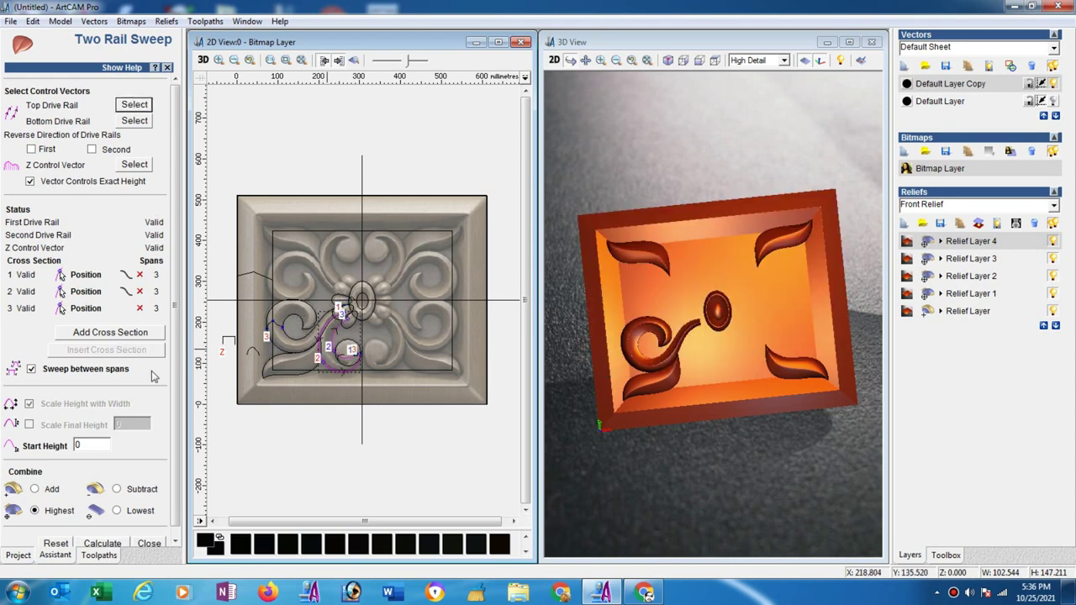
left_click(99, 333)
left_click(99, 334)
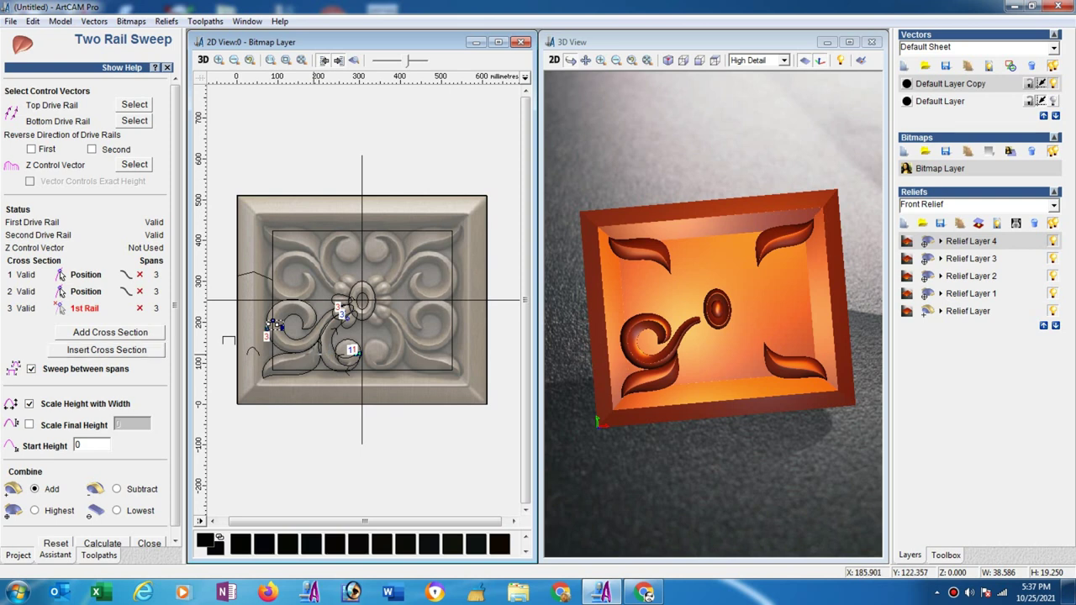
left_click(333, 347)
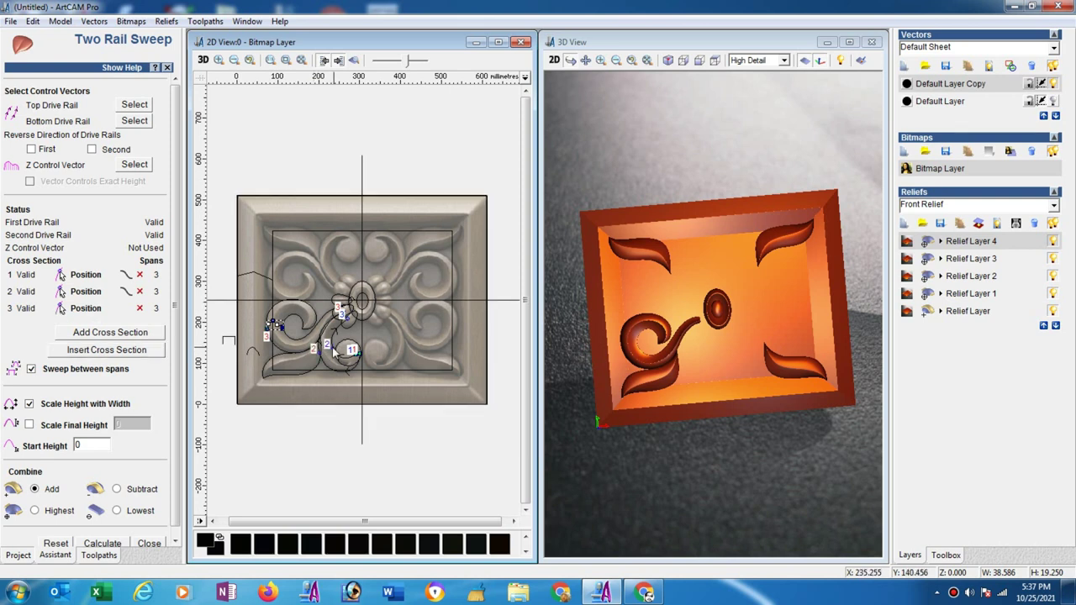
left_click(228, 339)
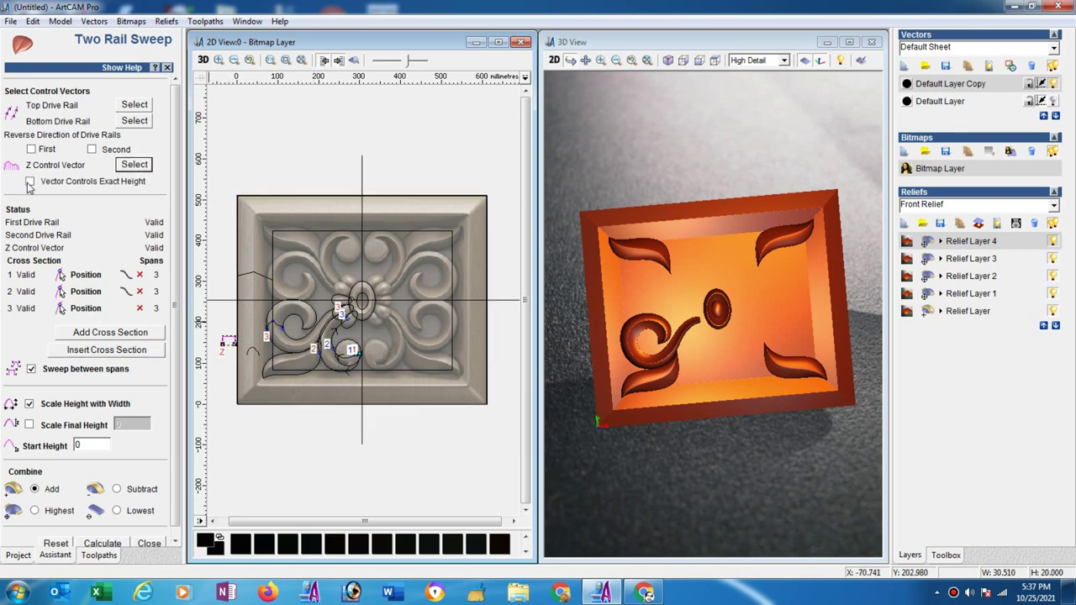
left_click(29, 182)
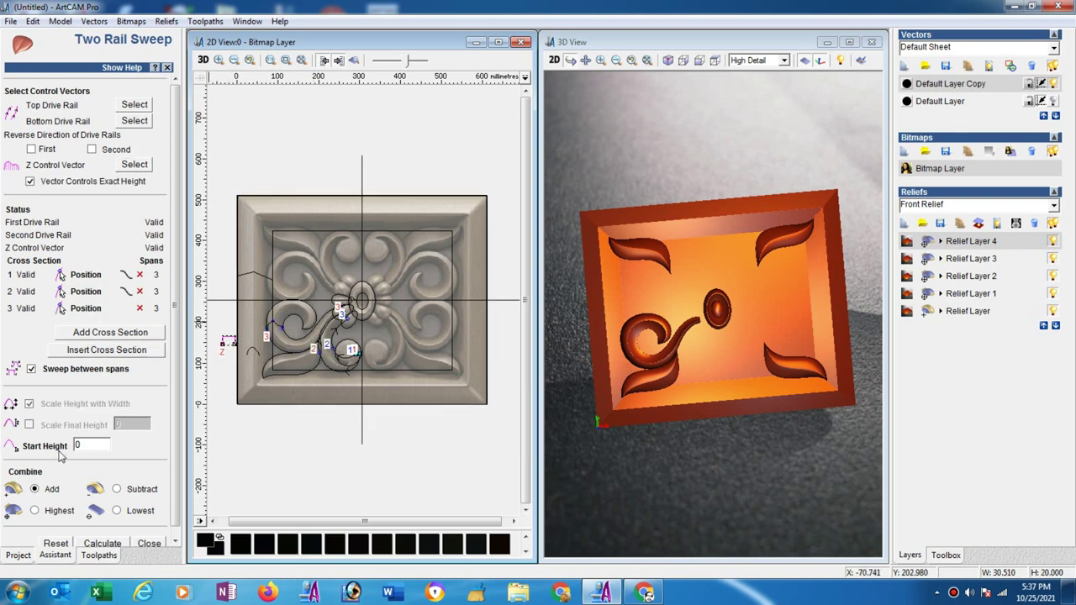
left_click(107, 544)
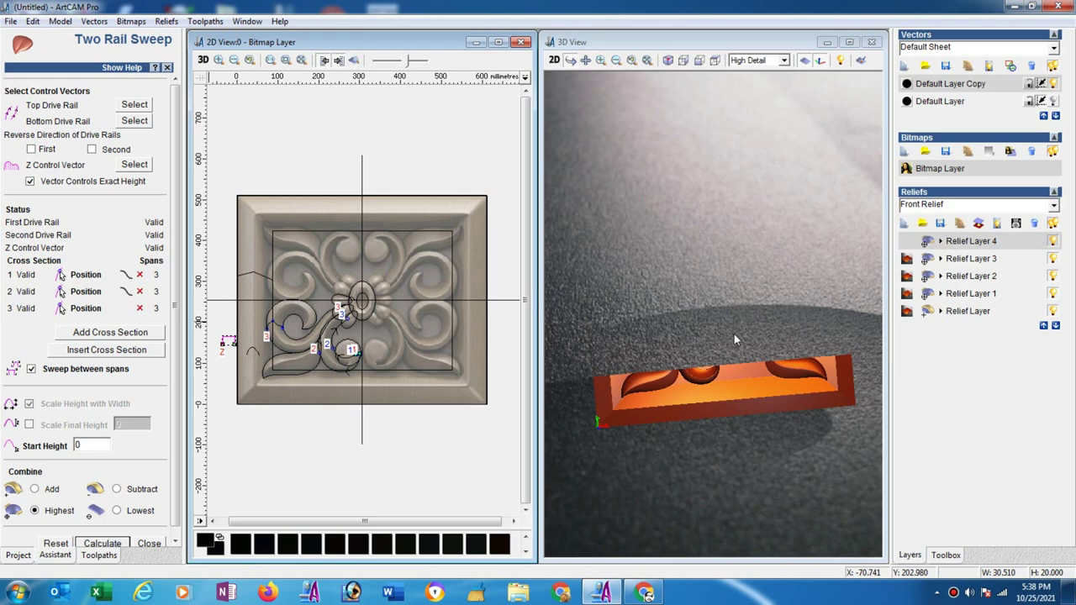
left_click_drag(733, 340, 746, 315)
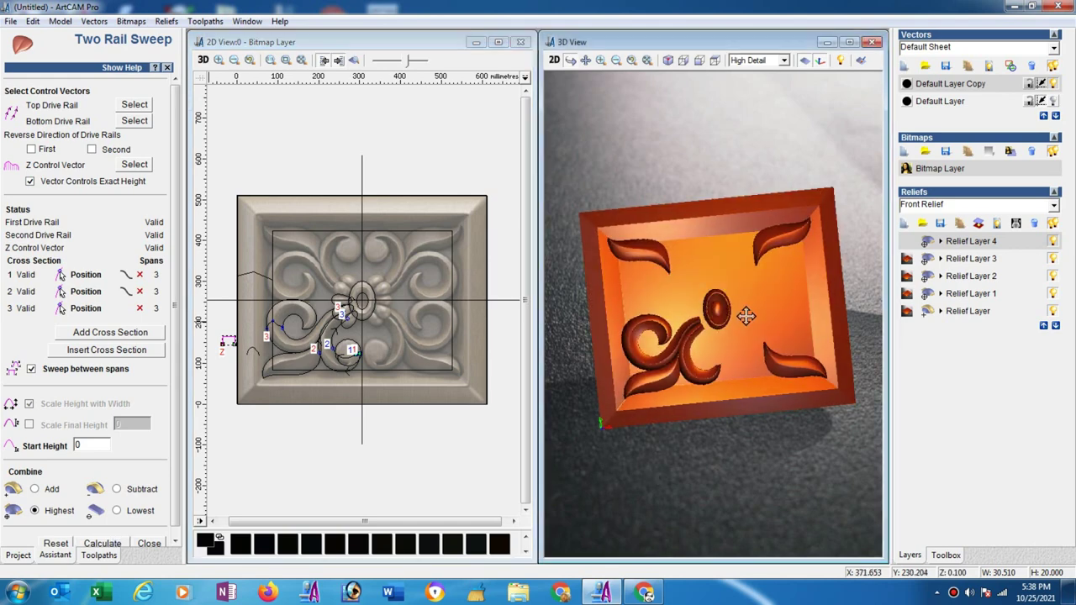
left_click(162, 544)
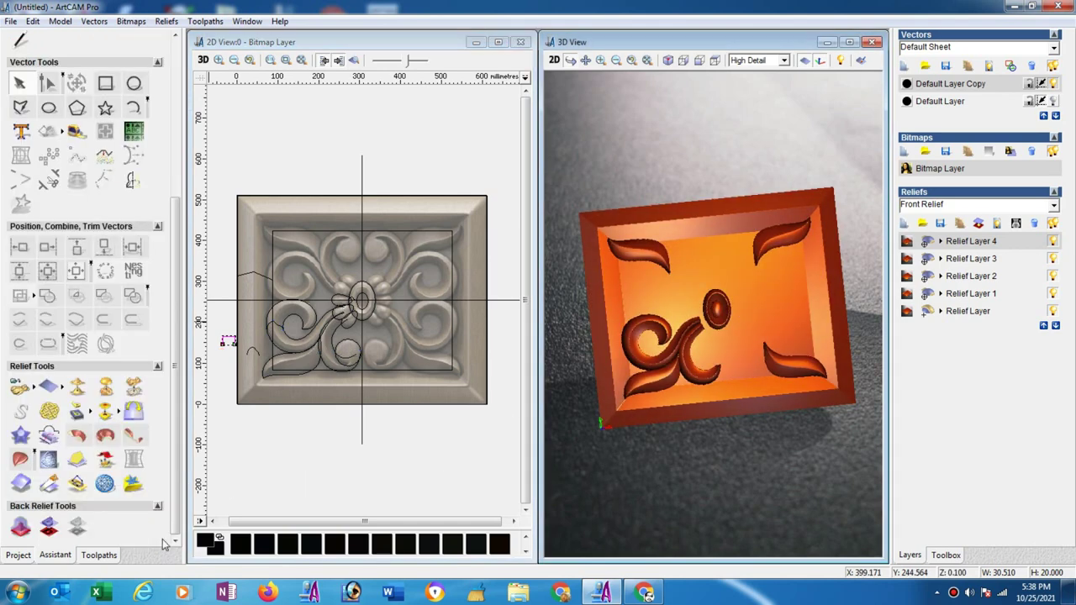
Mirror the leaves and scrolls left over right and bottom over top, then add Relief Layer 5
left_click(135, 410)
left_click(117, 196)
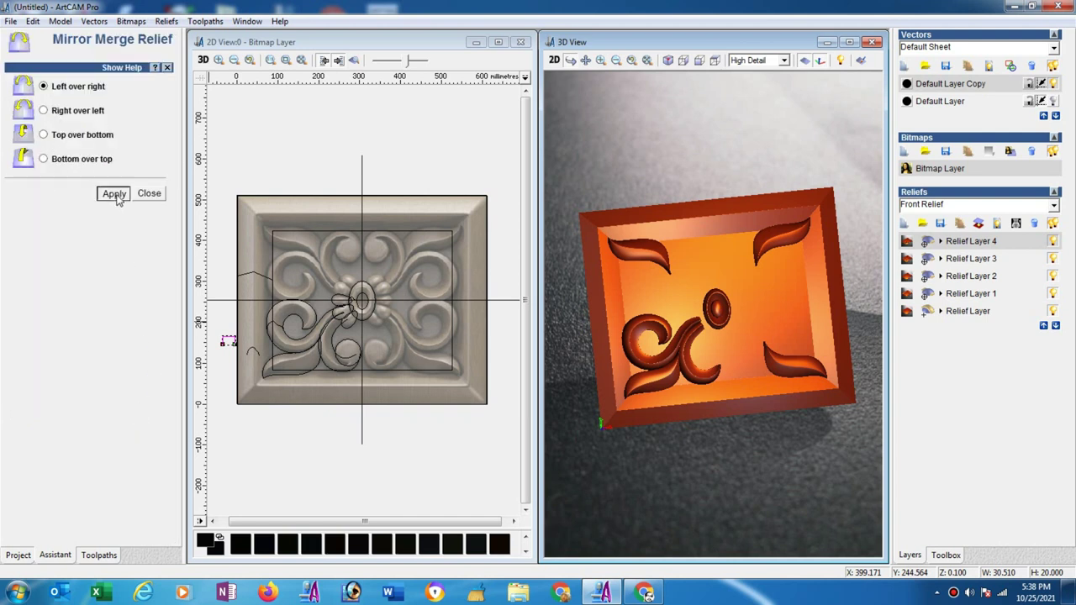
left_click(41, 160)
left_click(155, 198)
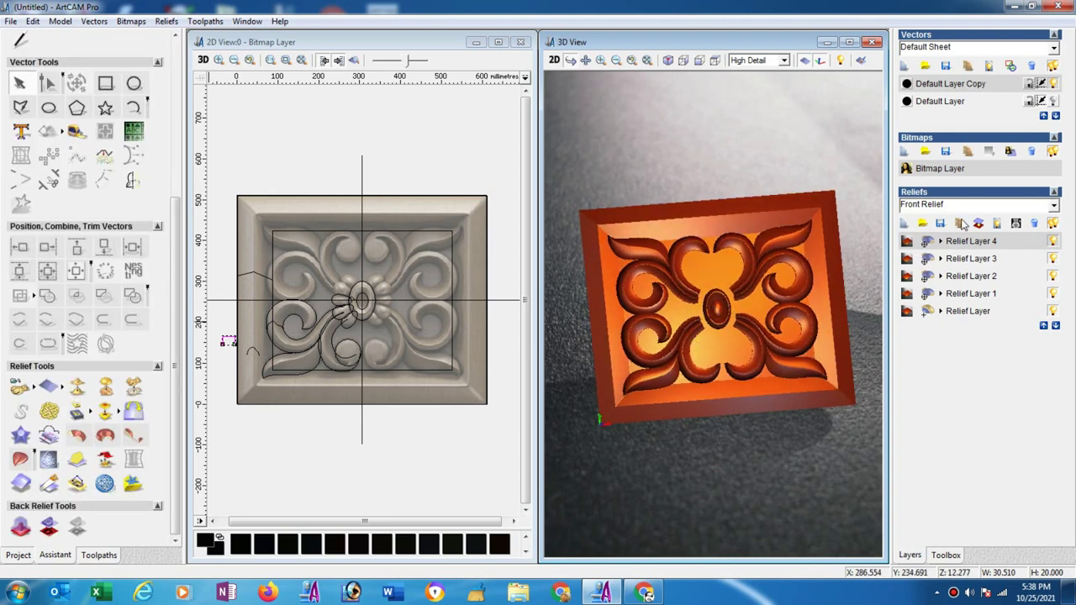
left_click(903, 224)
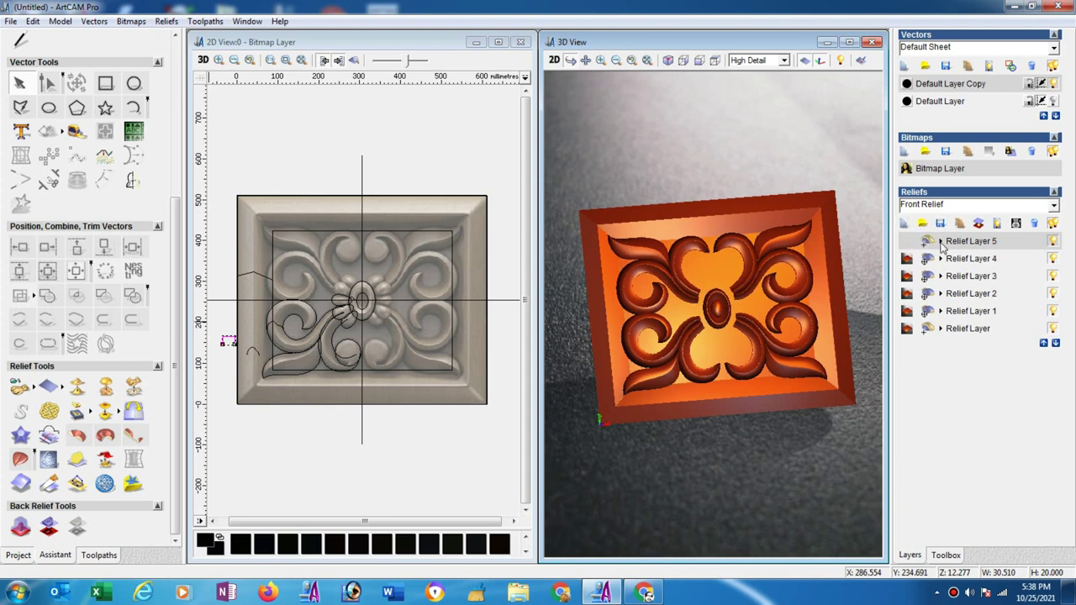
Expand the new relief layer's row and select the petal vector beside the central oval
left_click(941, 241)
left_click(978, 242)
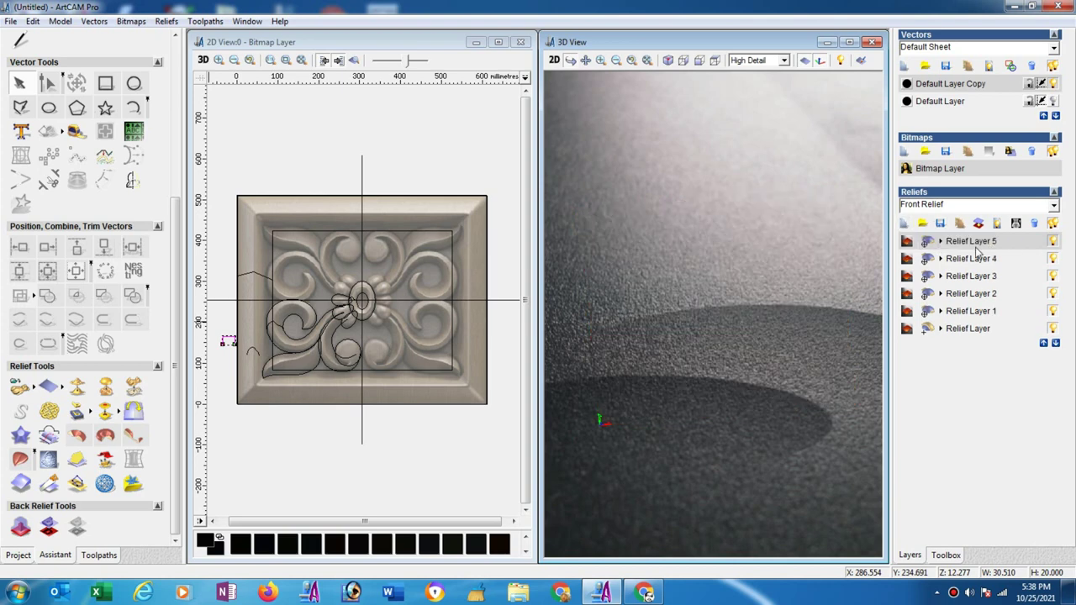
left_click(324, 281)
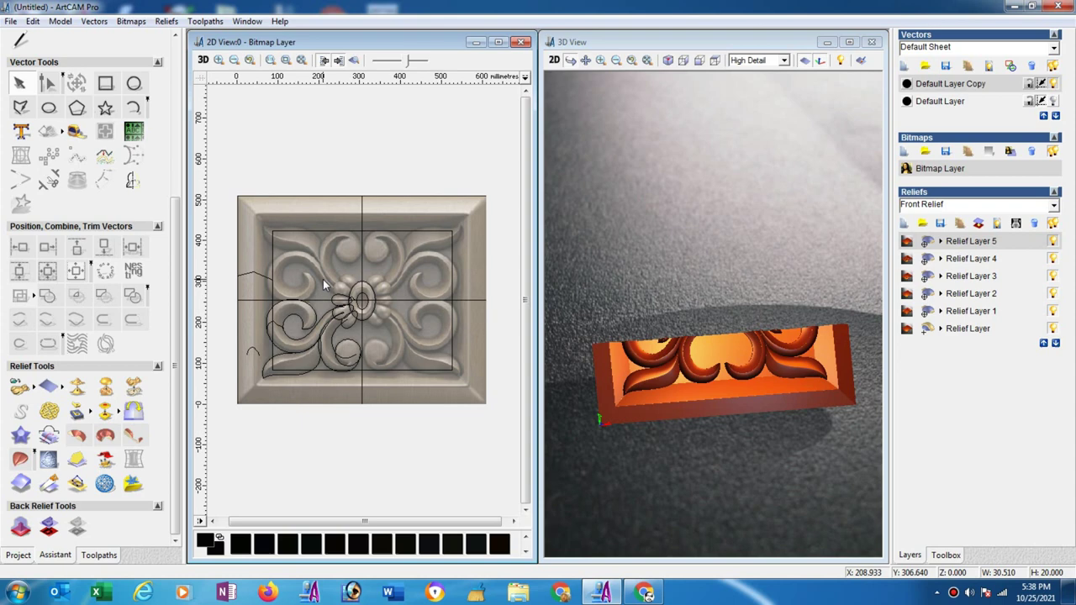
Shape the petal as a round profile: start height 10, limited to height 10, angle 65, merged high
right_click(353, 324)
left_click(463, 75)
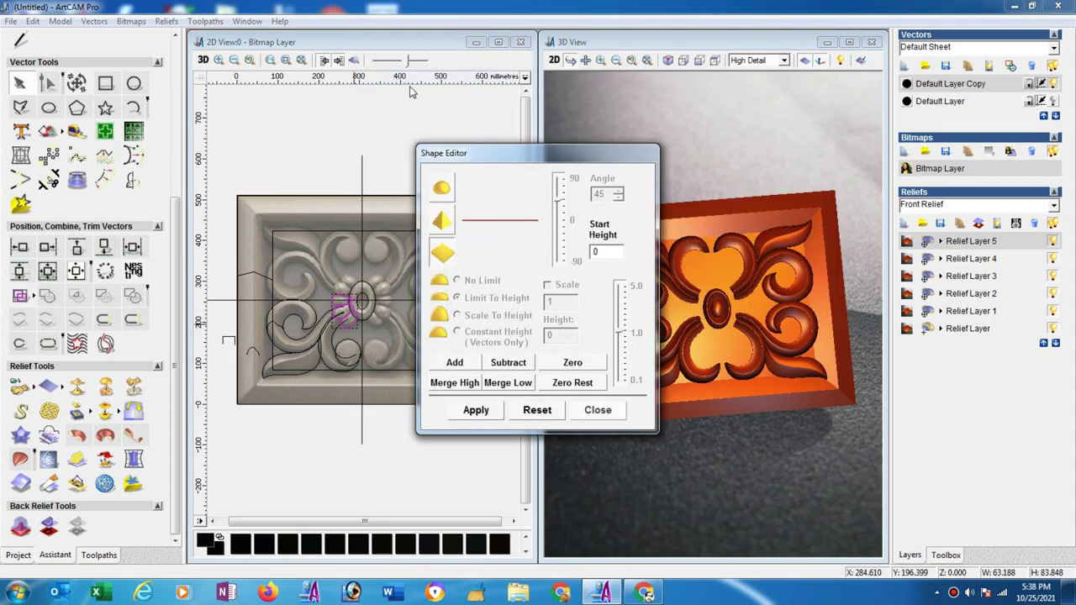
double_click(593, 251)
type("10")
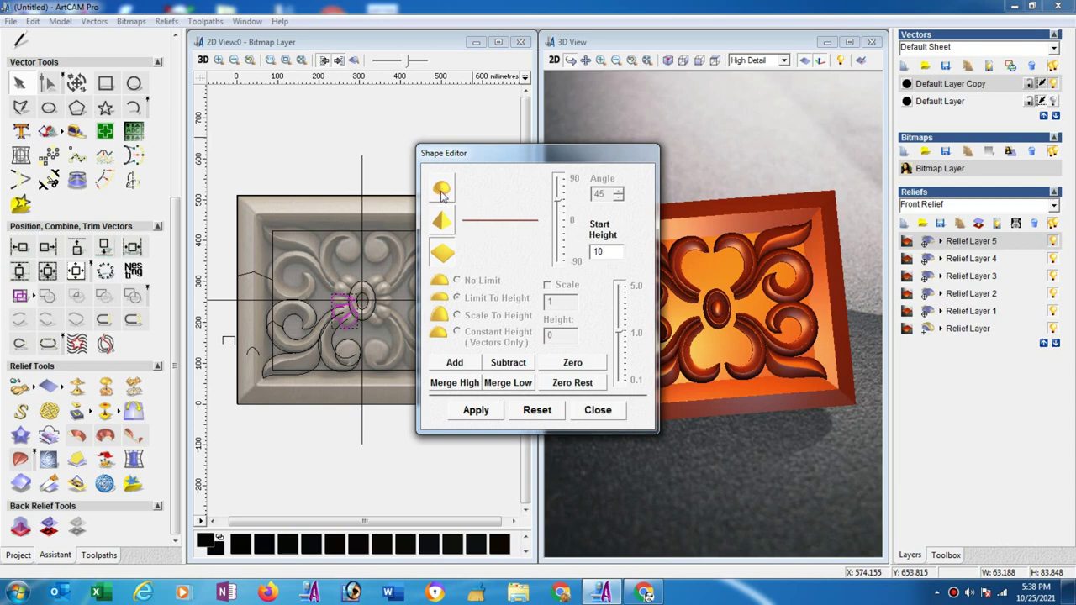
left_click(442, 190)
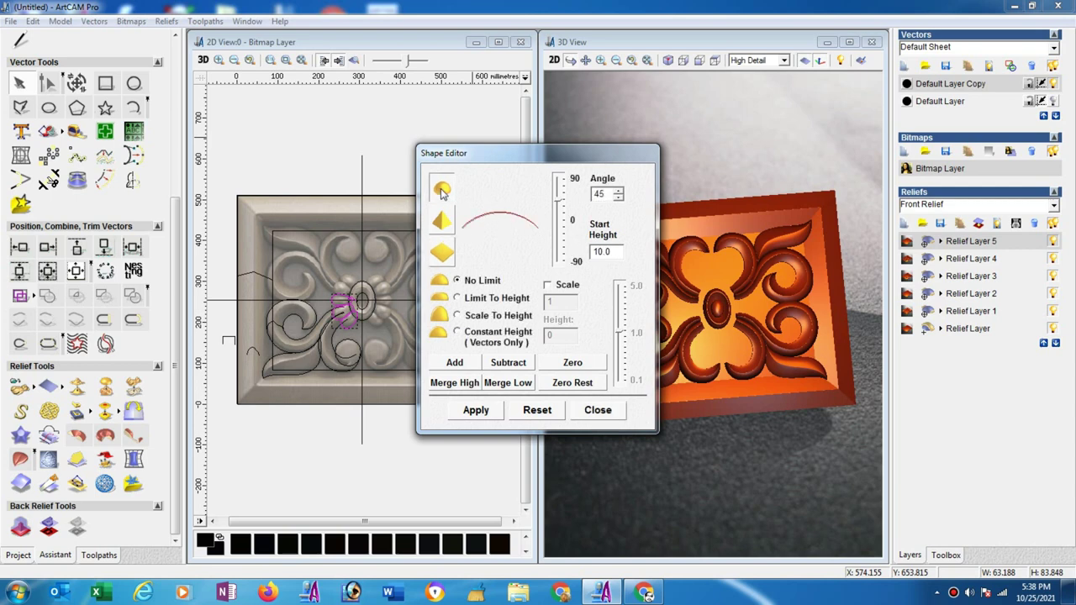
left_click(457, 298)
type("10")
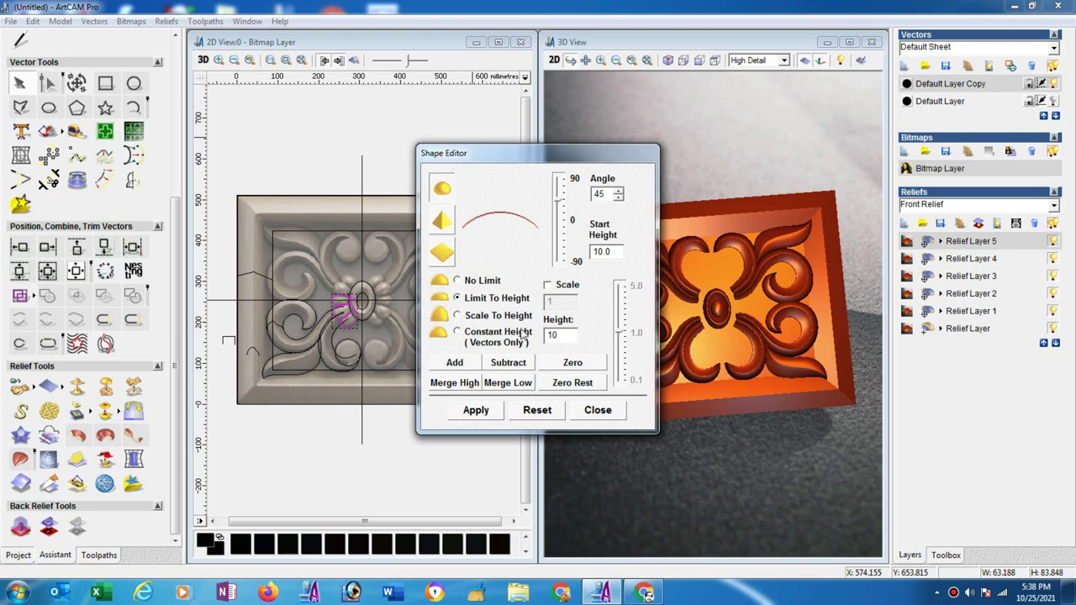
left_click_drag(610, 197, 579, 198)
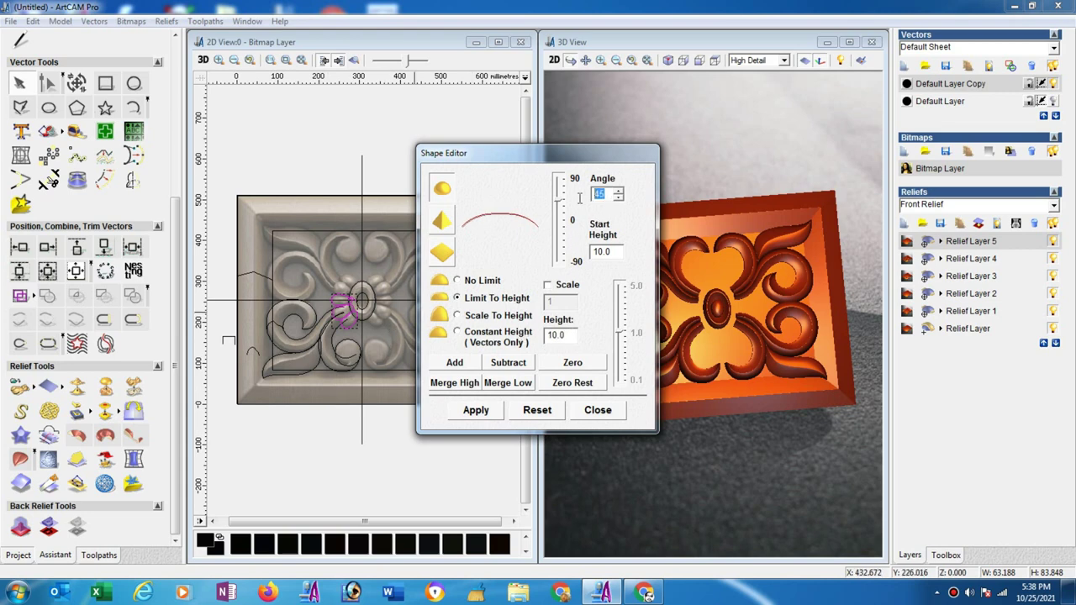
type("65")
left_click(465, 384)
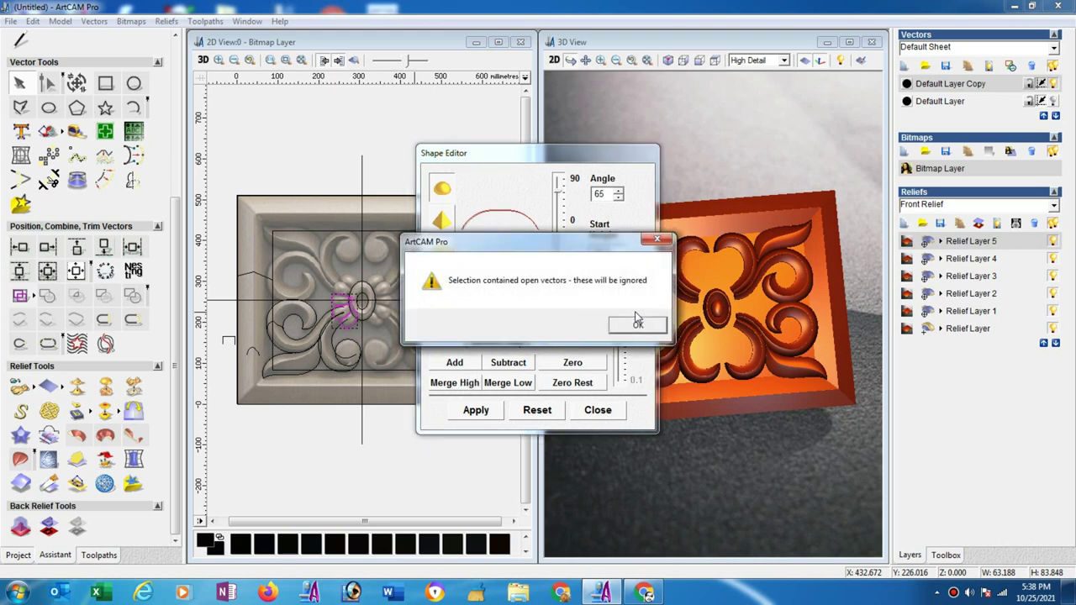
left_click(637, 324)
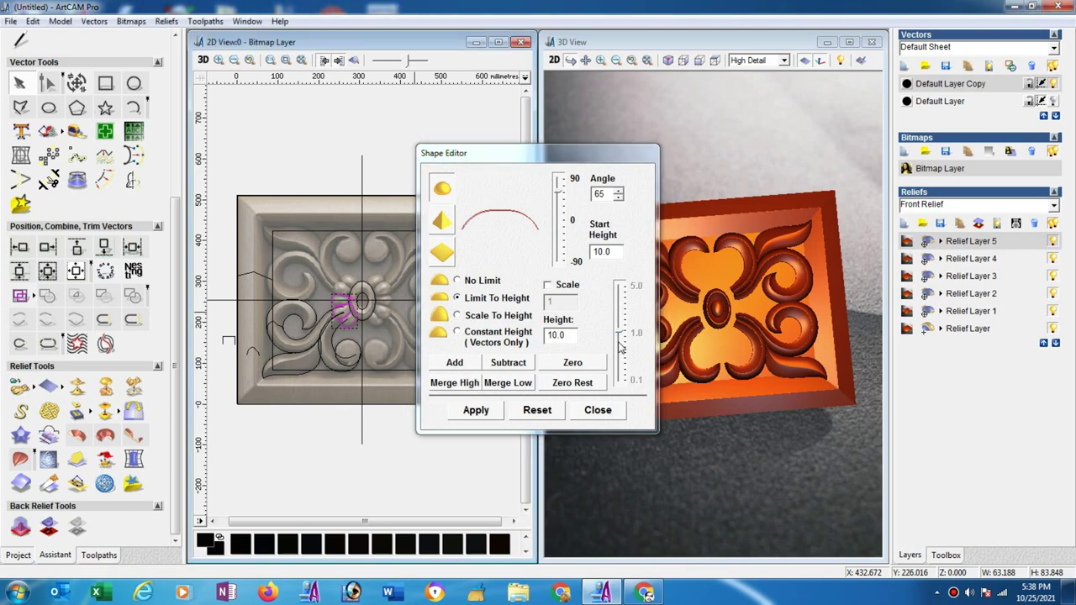
left_click(608, 411)
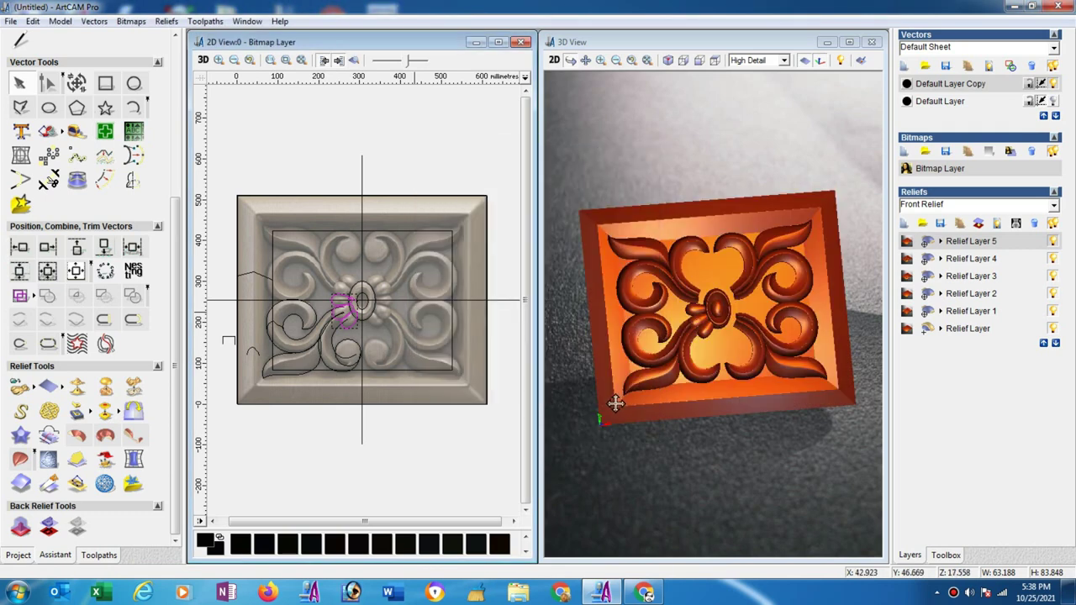
Mirror-merge the relief left over right, then bottom over top, repeating the petal around the oval
left_click(136, 411)
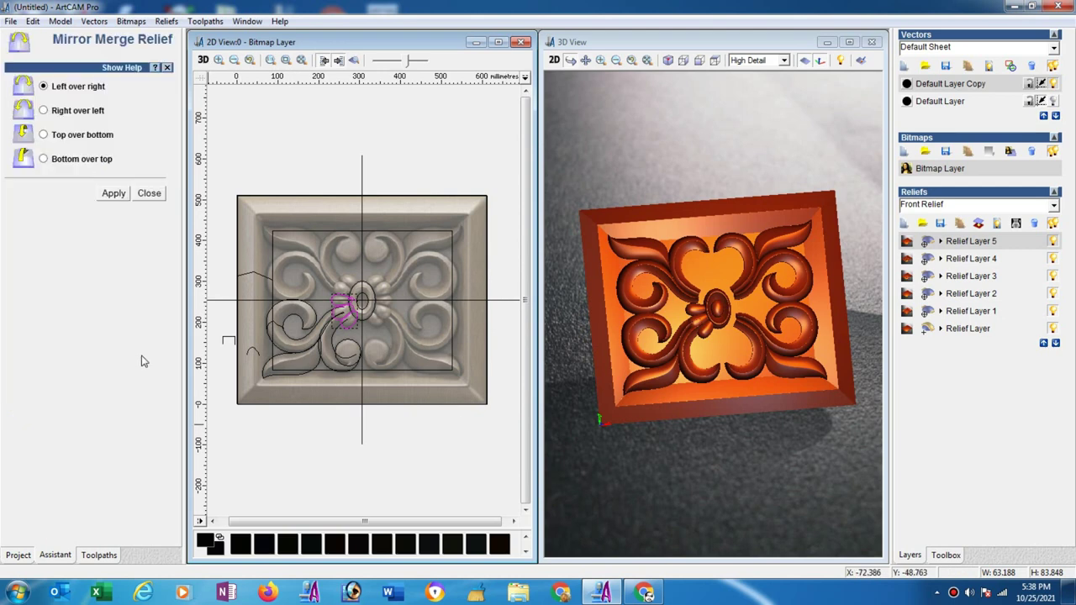
left_click(113, 201)
left_click(45, 158)
left_click(150, 194)
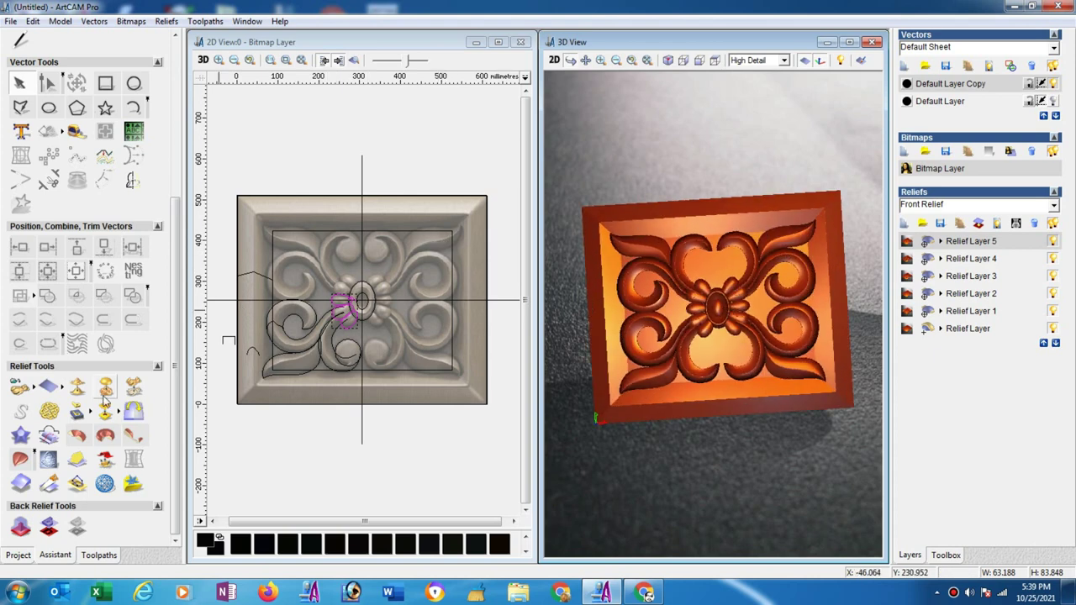
In grey shading, carve back the upper-left petal edges using Lock Zero Plane, diameter 100, strength 13%
left_click(49, 464)
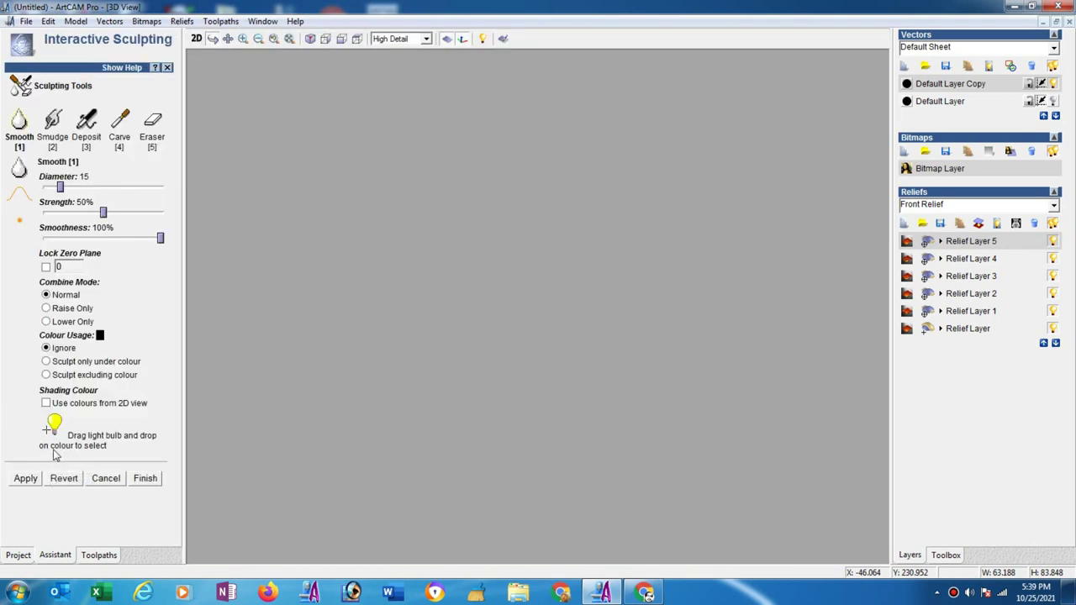
left_click(503, 40)
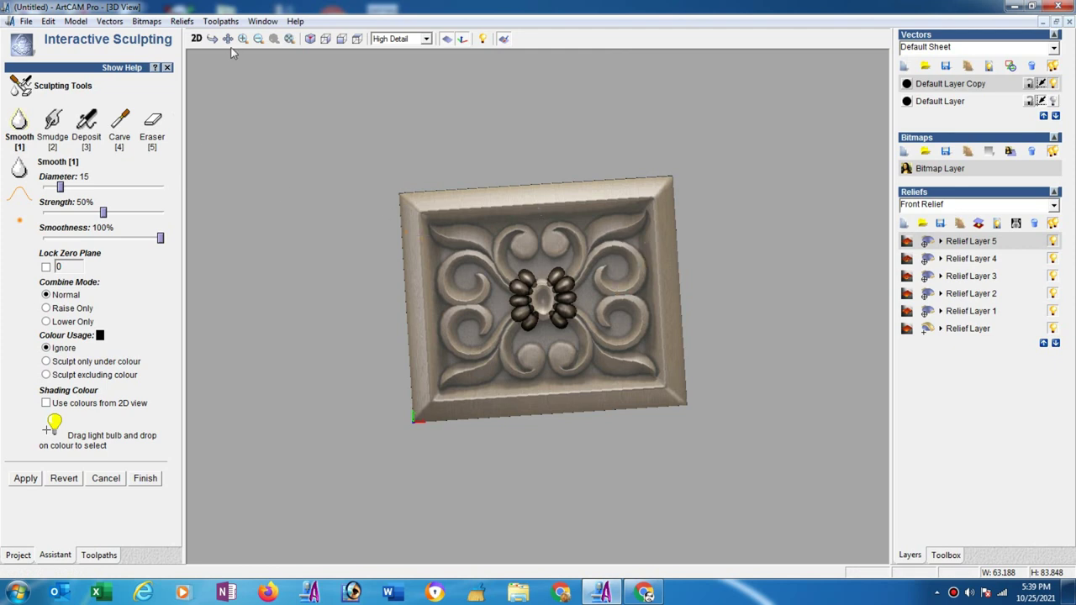
left_click_drag(484, 257, 592, 345)
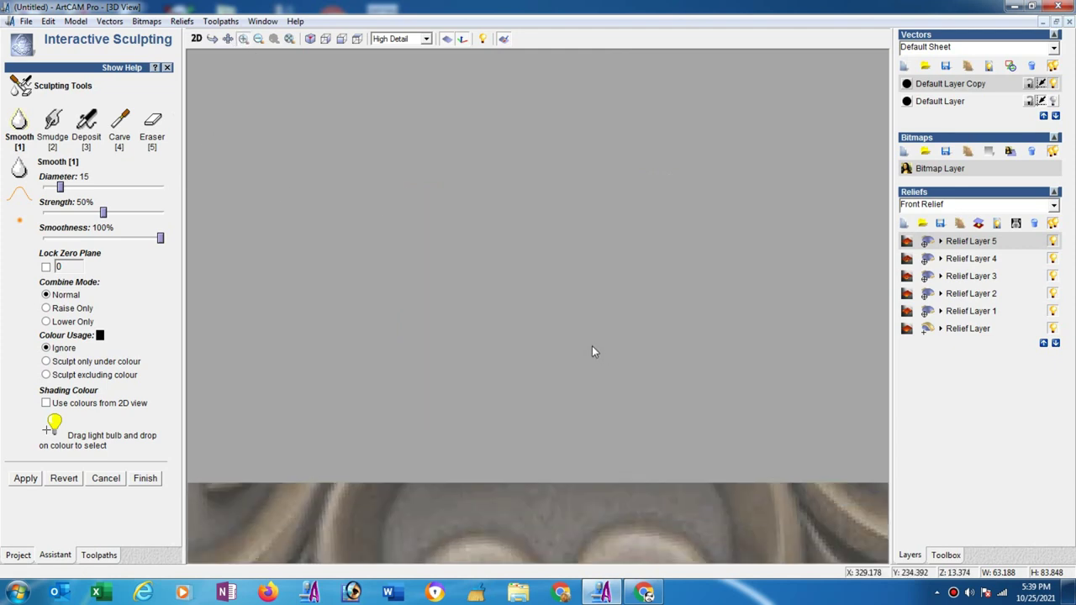
left_click(123, 124)
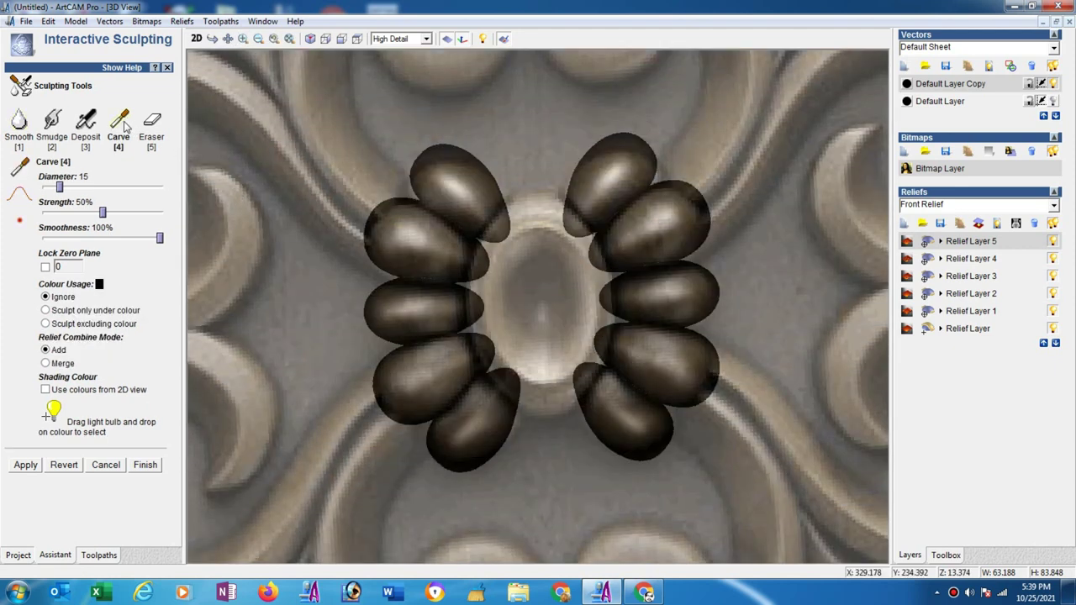
left_click(45, 266)
left_click_drag(58, 187, 176, 194)
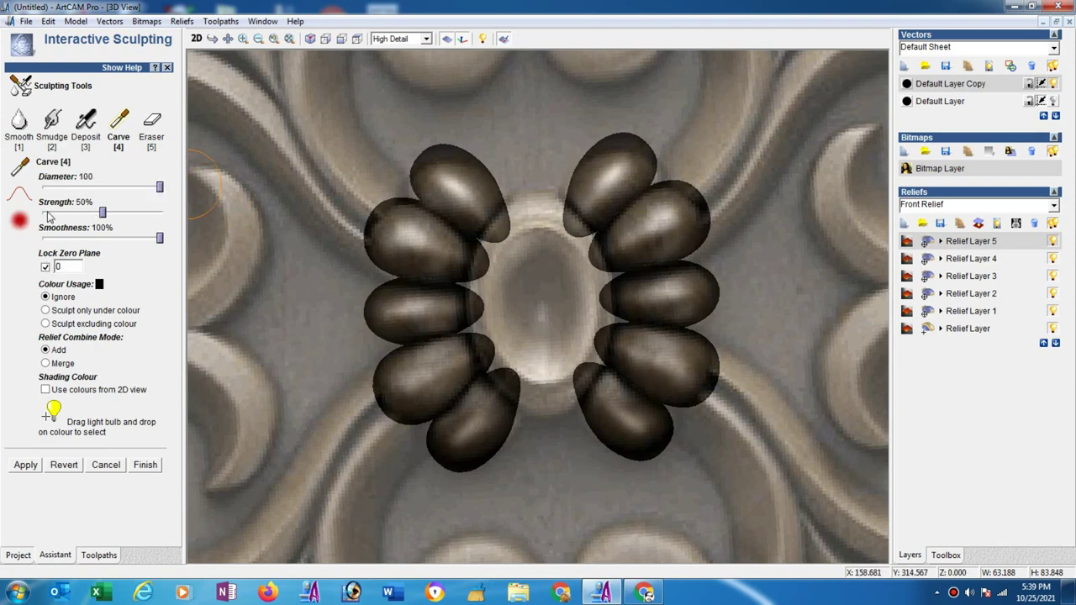
left_click_drag(49, 214, 60, 213)
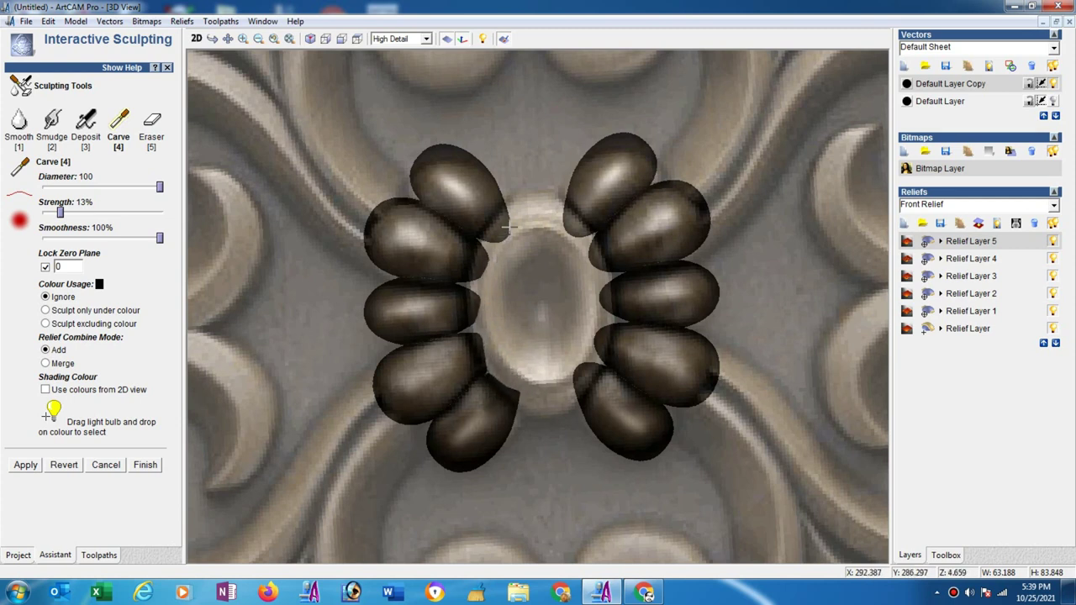
mouse_move(496, 247)
left_mouse_down()
mouse_move(487, 297)
mouse_move(469, 277)
mouse_move(472, 345)
mouse_move(512, 389)
left_mouse_up()
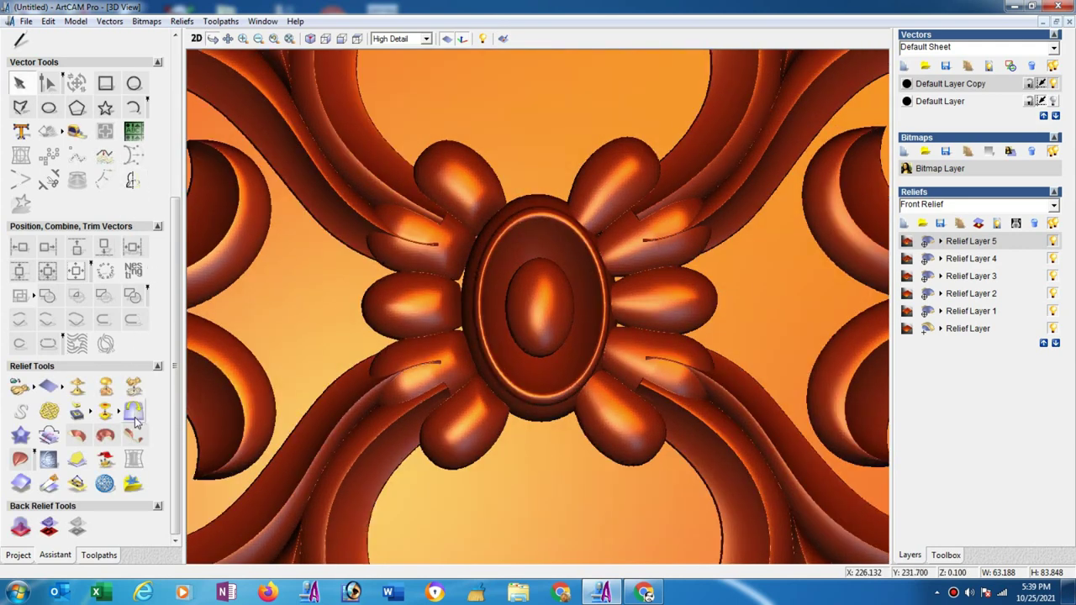
Mirror-merge the relief bottom over top and view it tilted, smoothly shaded and zoomed out
left_click(134, 412)
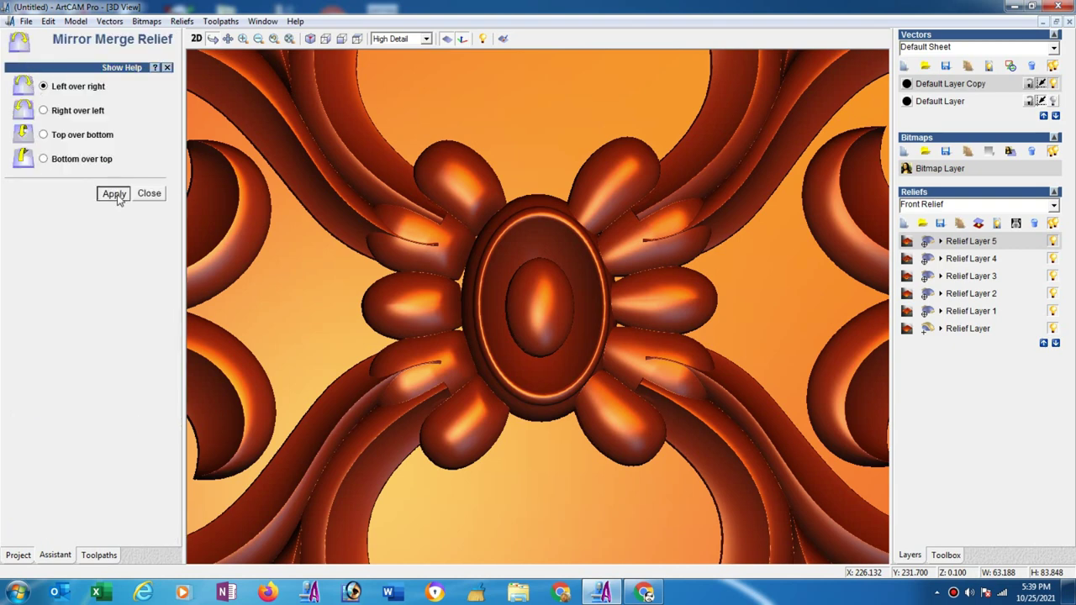
left_click(44, 159)
left_click(159, 193)
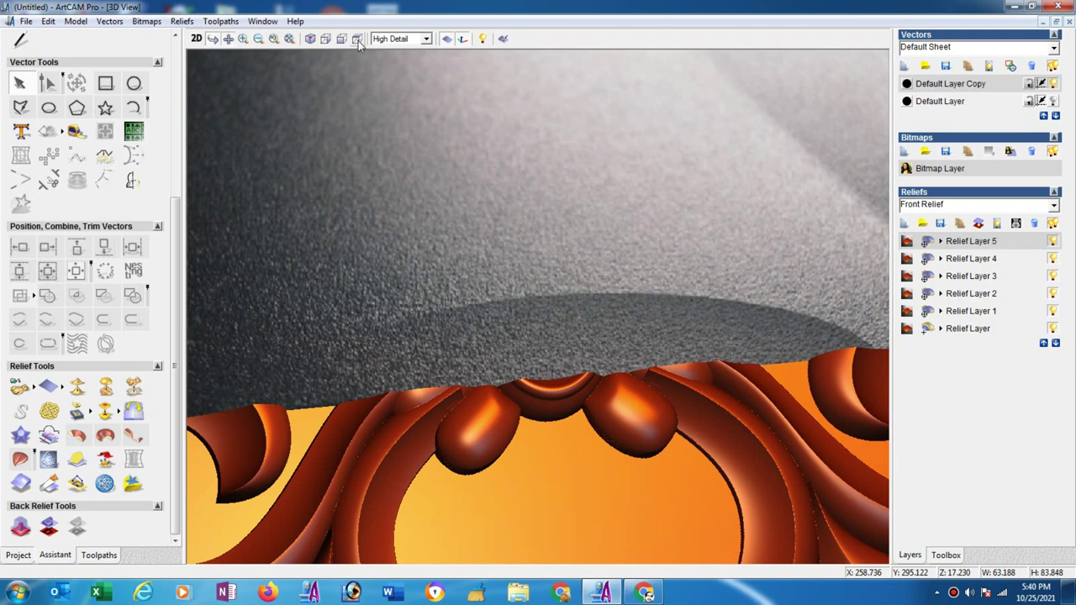
left_click(356, 39)
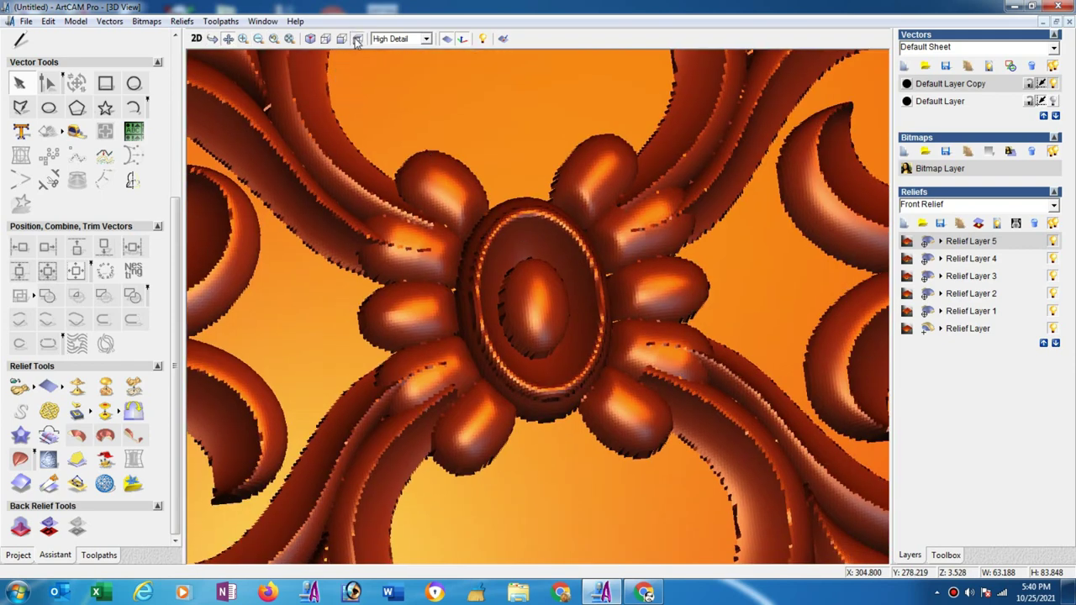
left_click(357, 40)
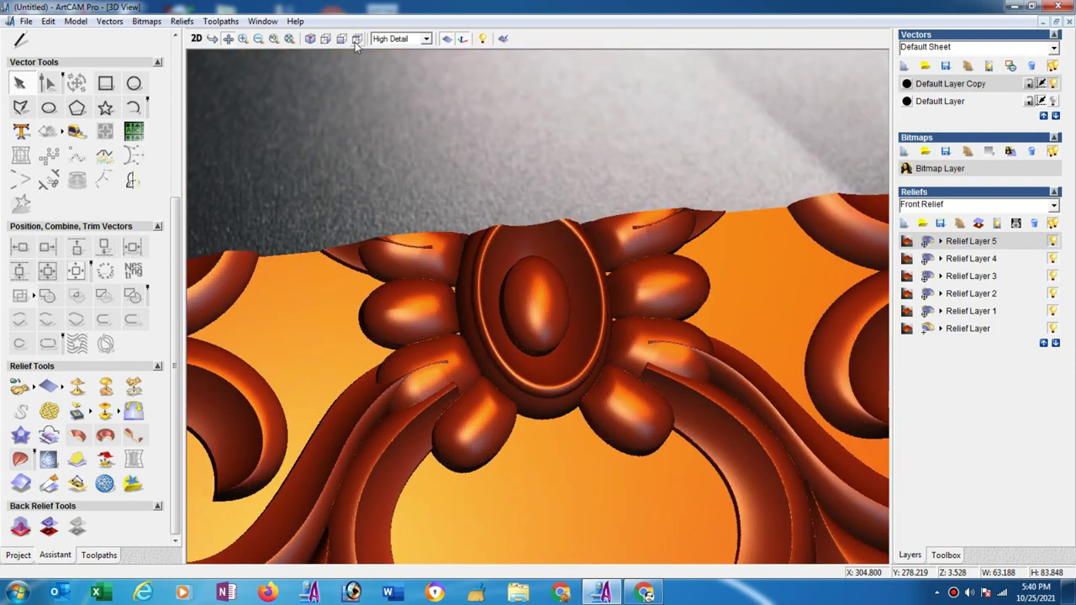
left_click(259, 44)
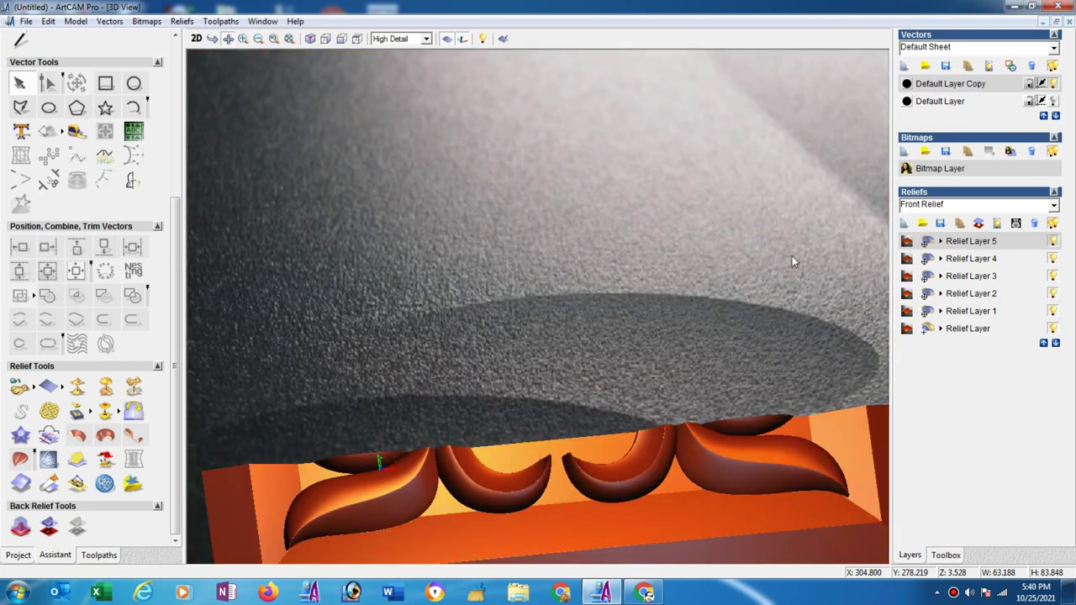
Tile the 3D and 2D views vertically, fit the panel, and select Relief Layer 4
left_click(262, 21)
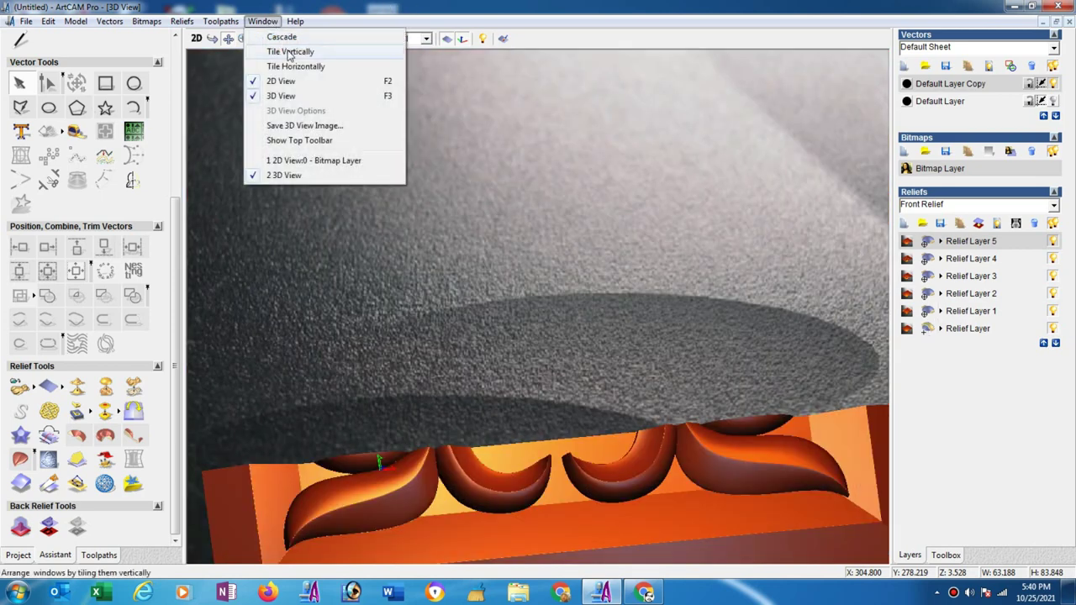
left_click(289, 48)
left_click(704, 60)
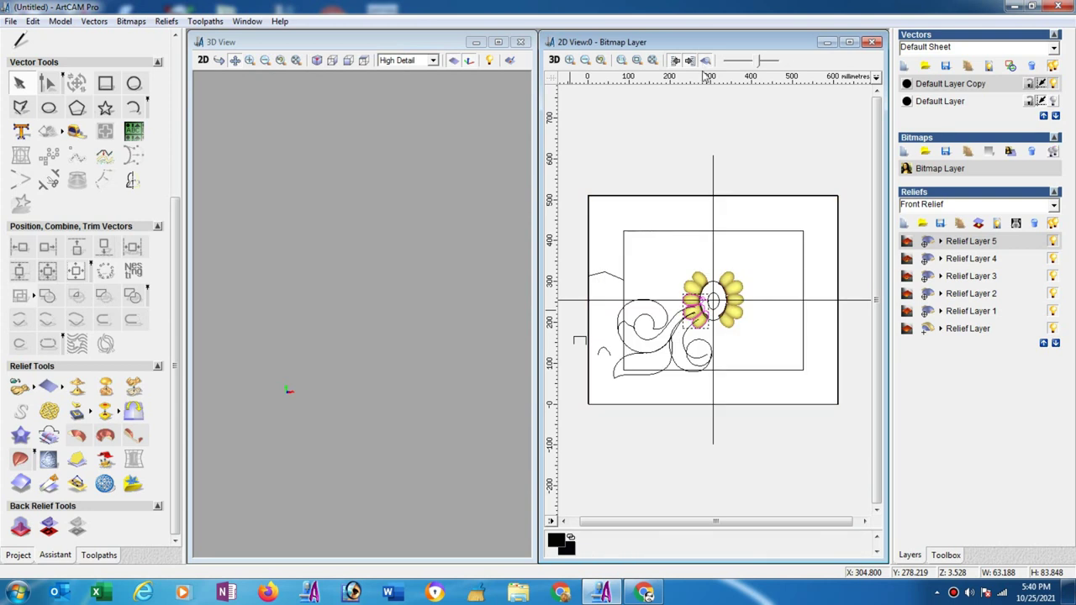
left_click(970, 260)
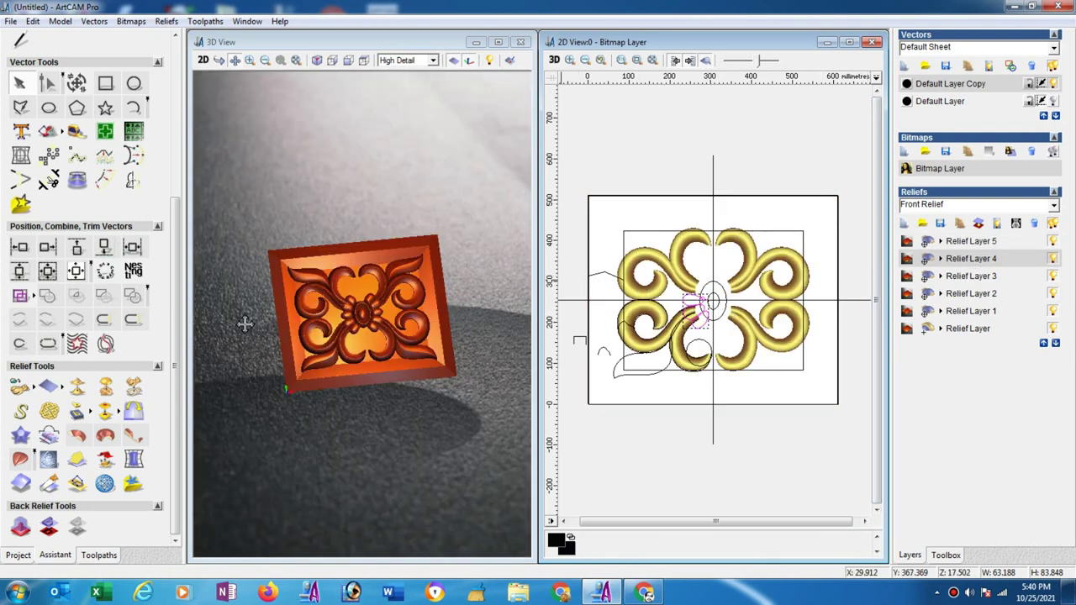
Set up sculpting on Relief Layer 4 with a Carve brush, Lock Zero Plane, diameter 100
left_click(48, 460)
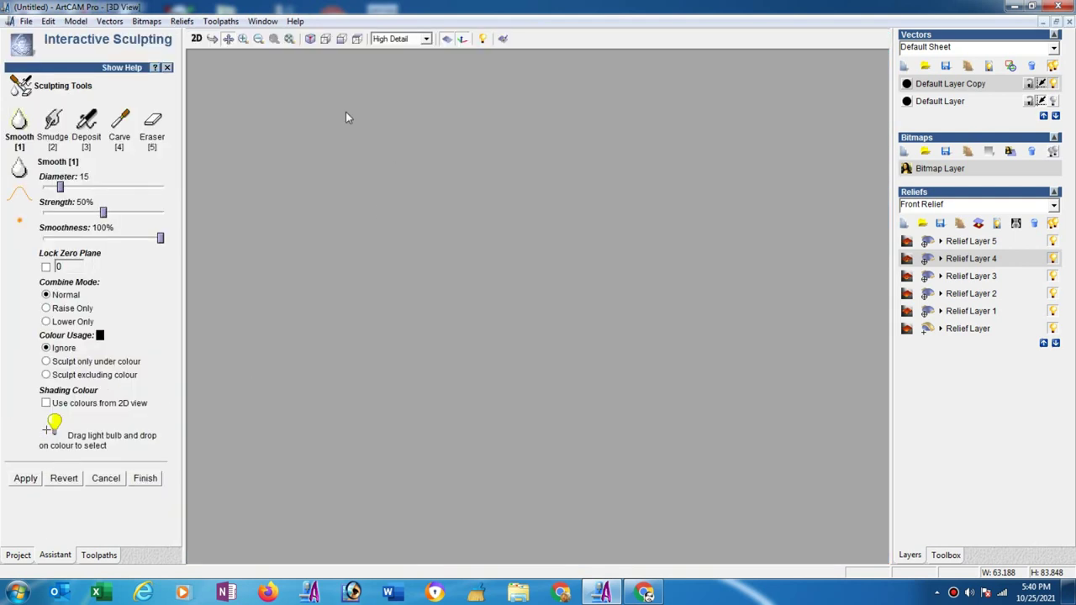
left_click(357, 38)
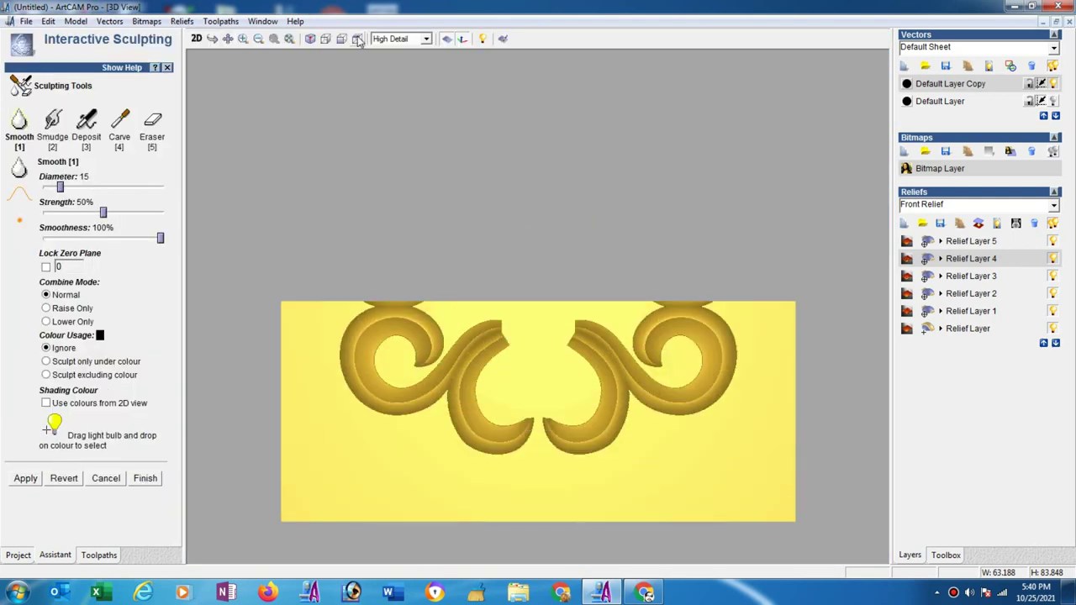
left_click(502, 42)
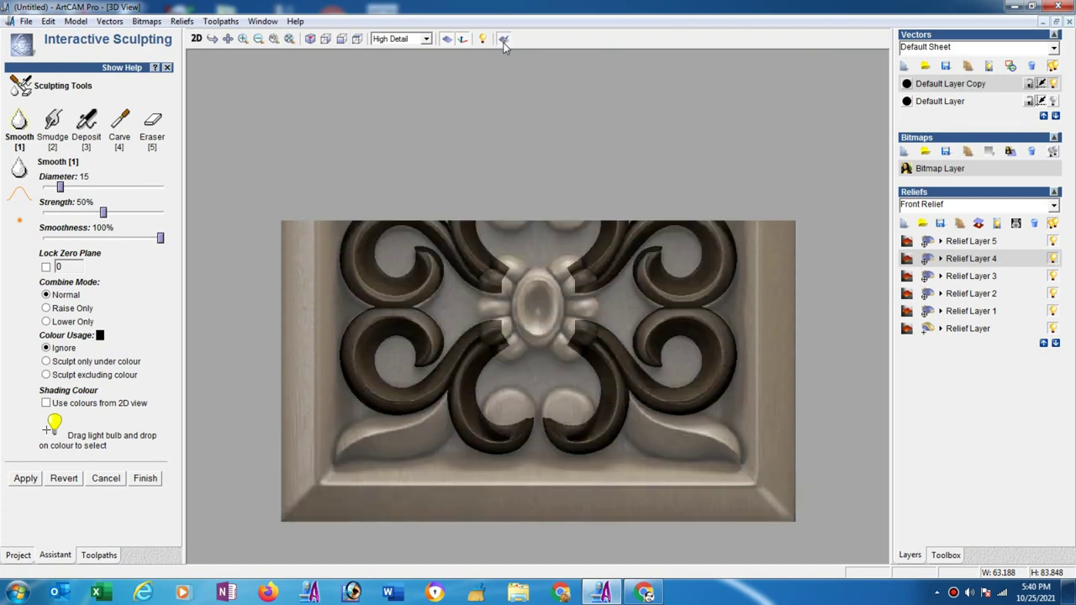
left_click(117, 124)
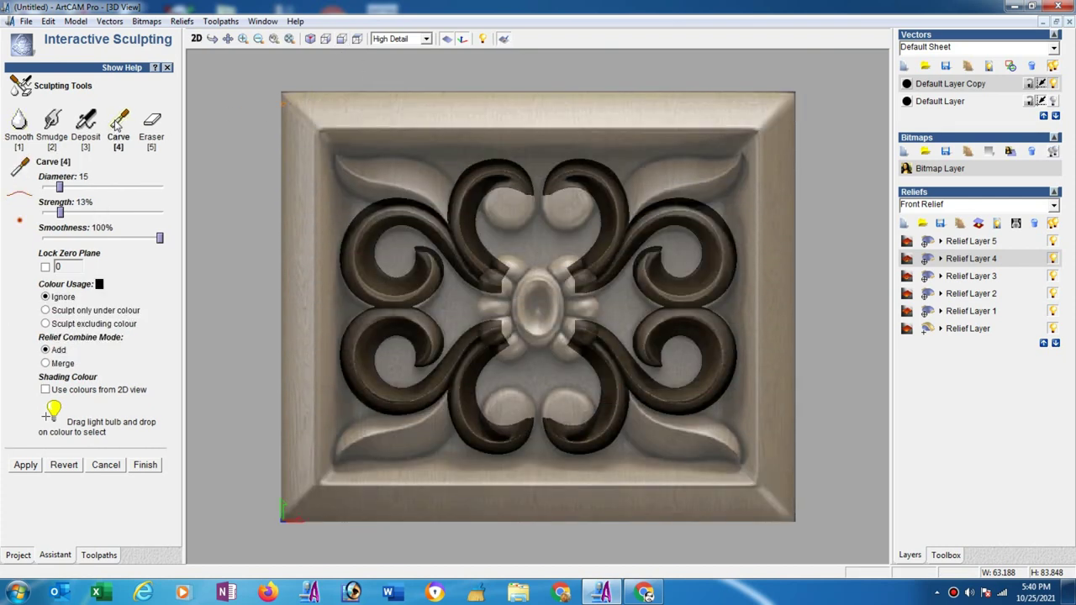
left_click(45, 266)
left_click_drag(138, 187, 168, 187)
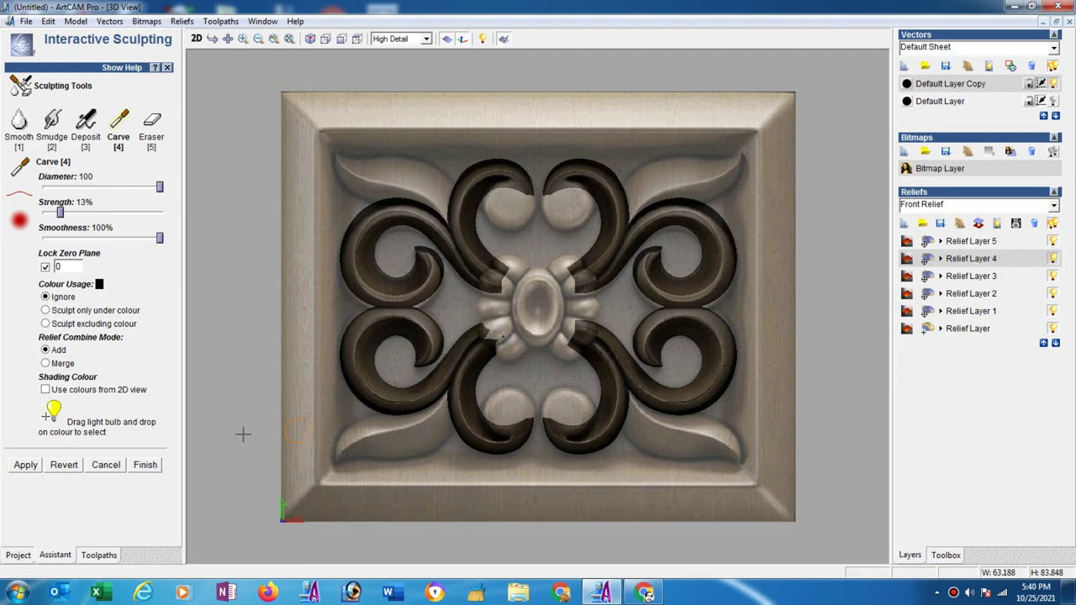
left_click(151, 471)
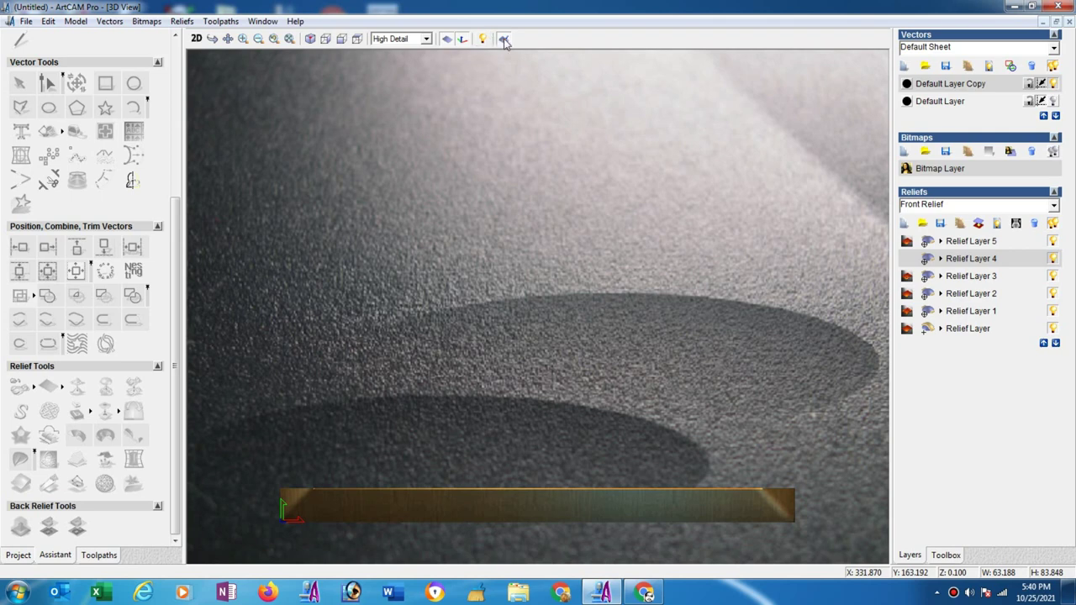
Lightly carve the lower-left scroll tip with a 2% strength Carve brush and finish sculpting
mouse_move(485, 217)
left_mouse_down()
mouse_move(523, 305)
mouse_move(499, 252)
left_mouse_up()
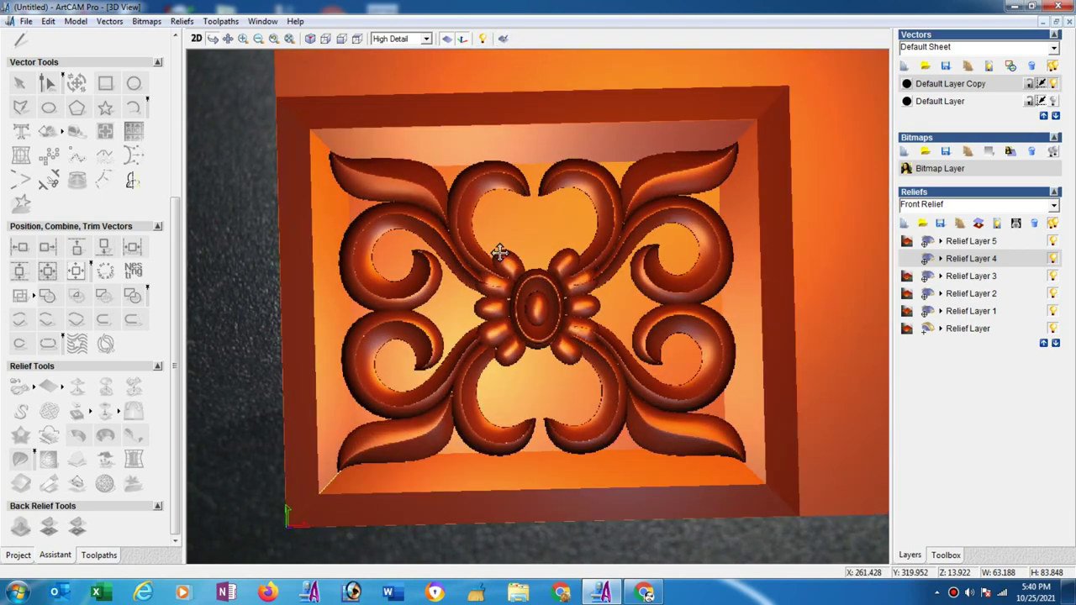
left_click(49, 463)
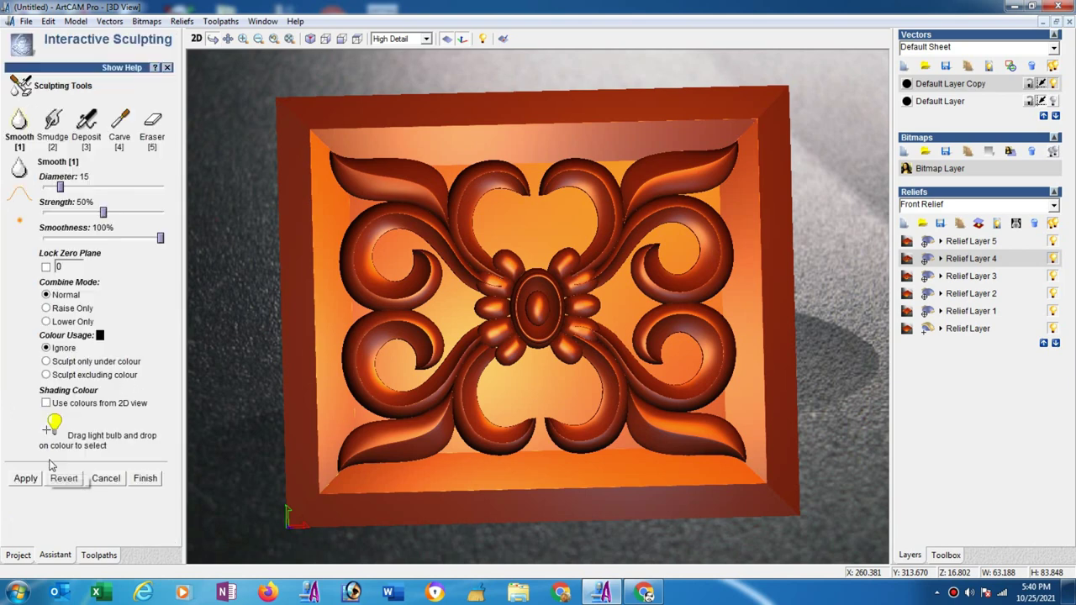
left_click(120, 126)
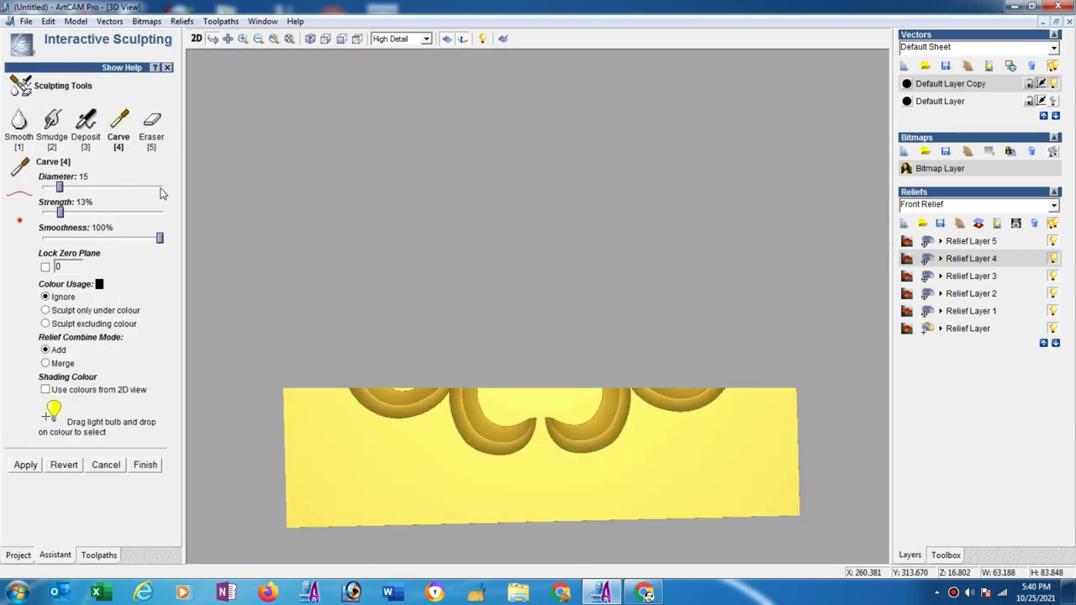
left_click(45, 267)
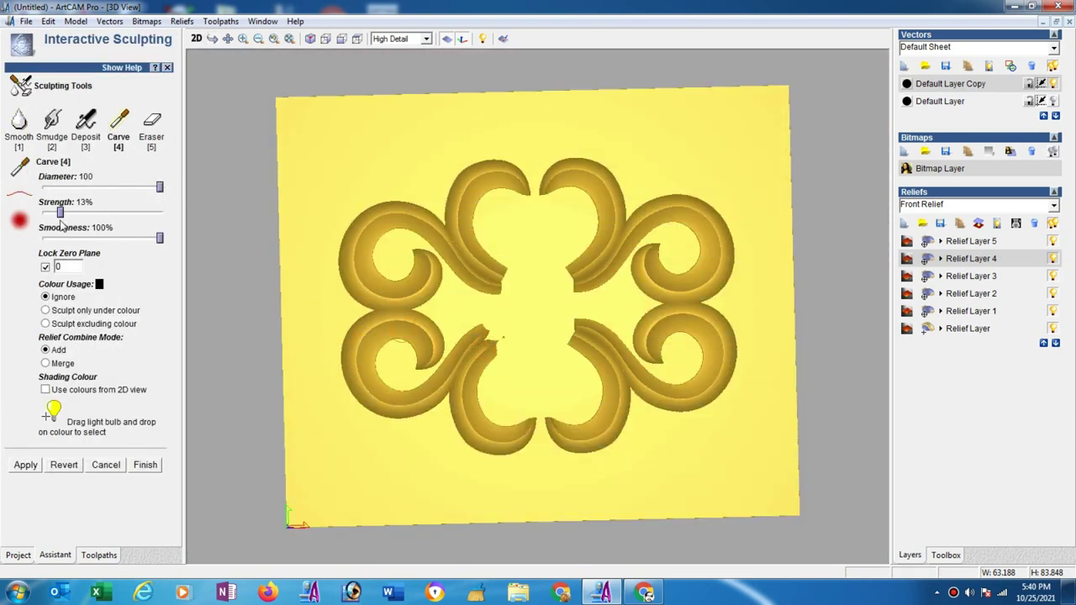
left_click_drag(60, 212, 48, 211)
left_click_drag(514, 325, 471, 341)
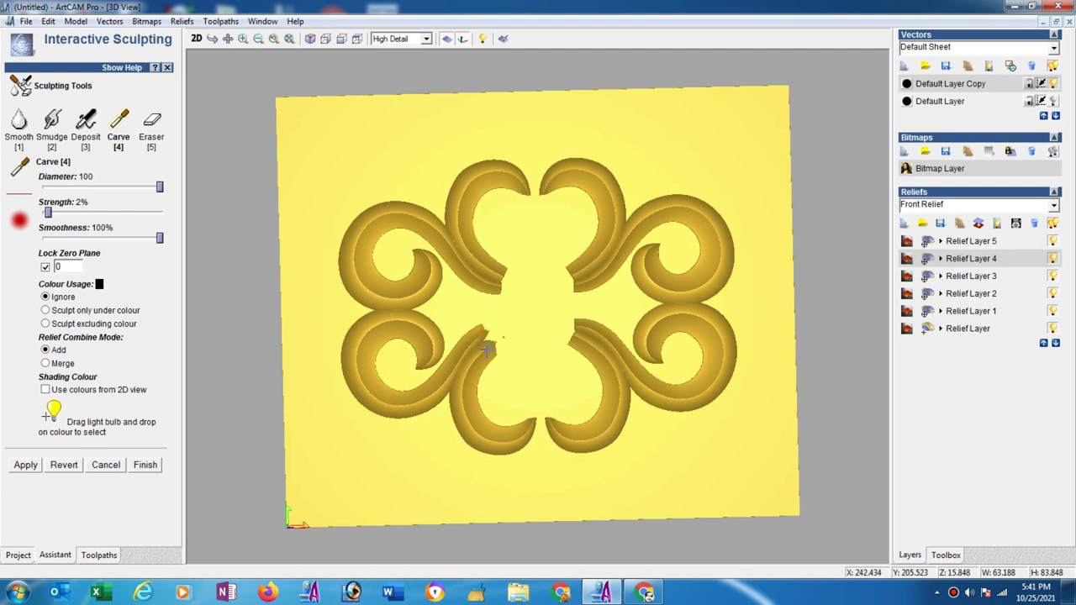
left_click(145, 465)
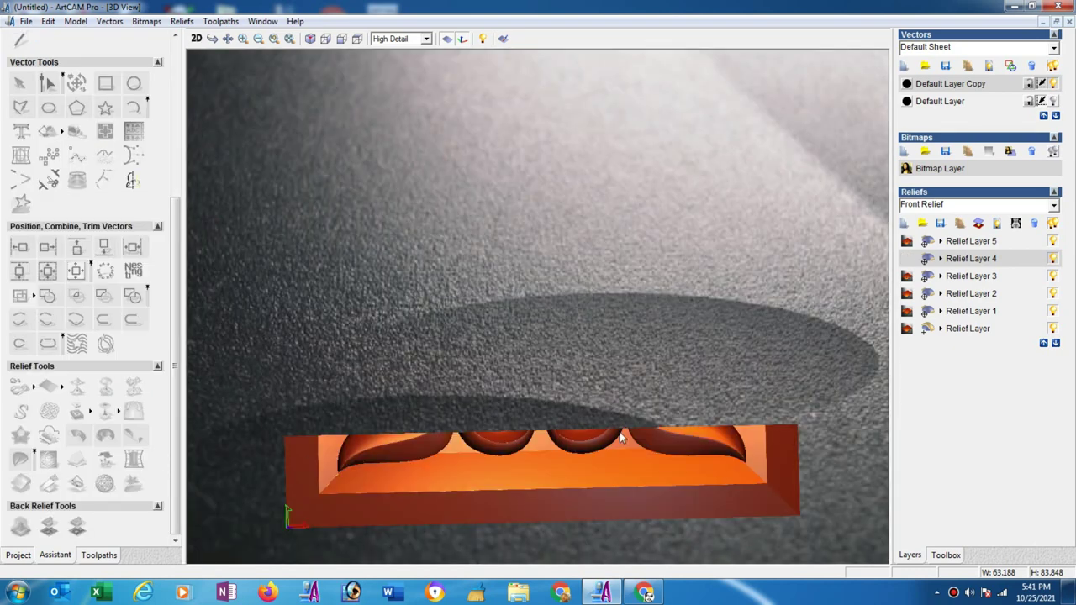
Mirror-merge the relief bottom over top, producing Merged Layer 1 with a symmetric panel
mouse_move(619, 432)
left_mouse_down()
mouse_move(596, 409)
mouse_move(600, 395)
left_mouse_up()
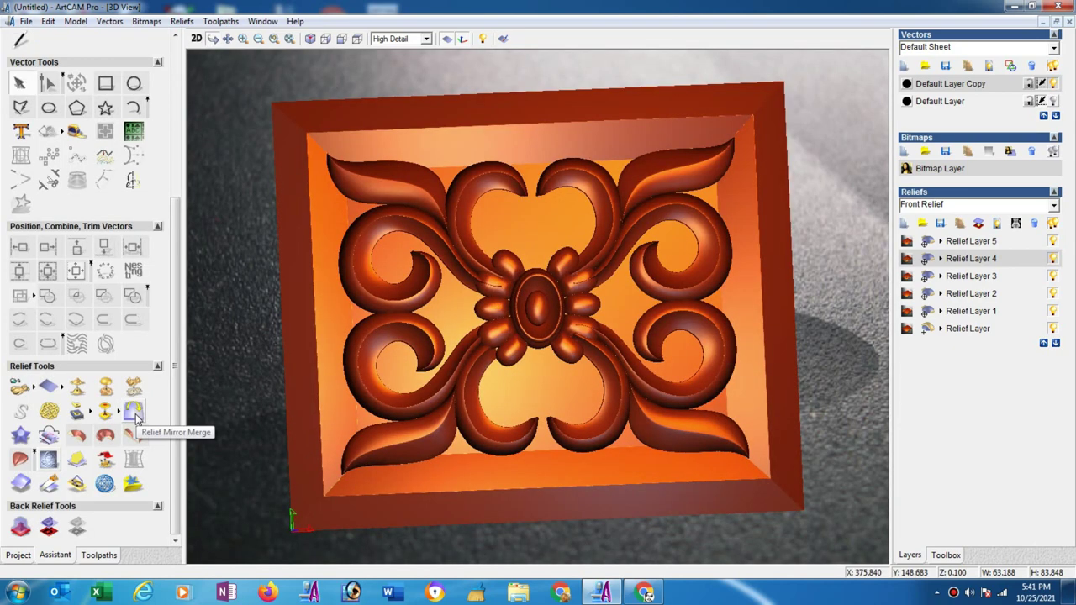
left_click(135, 412)
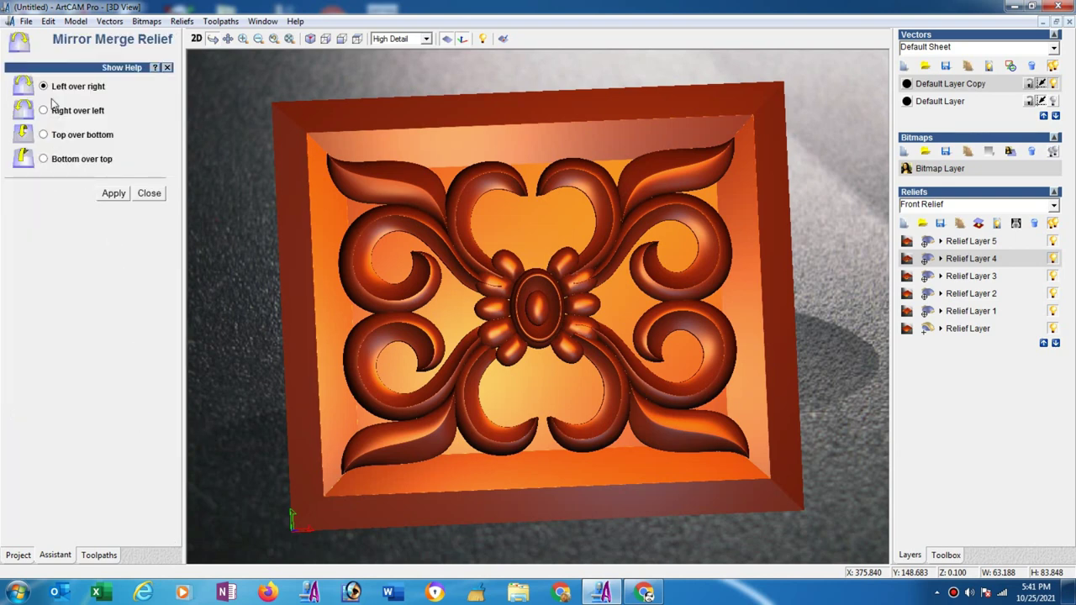
left_click(44, 160)
left_click(112, 199)
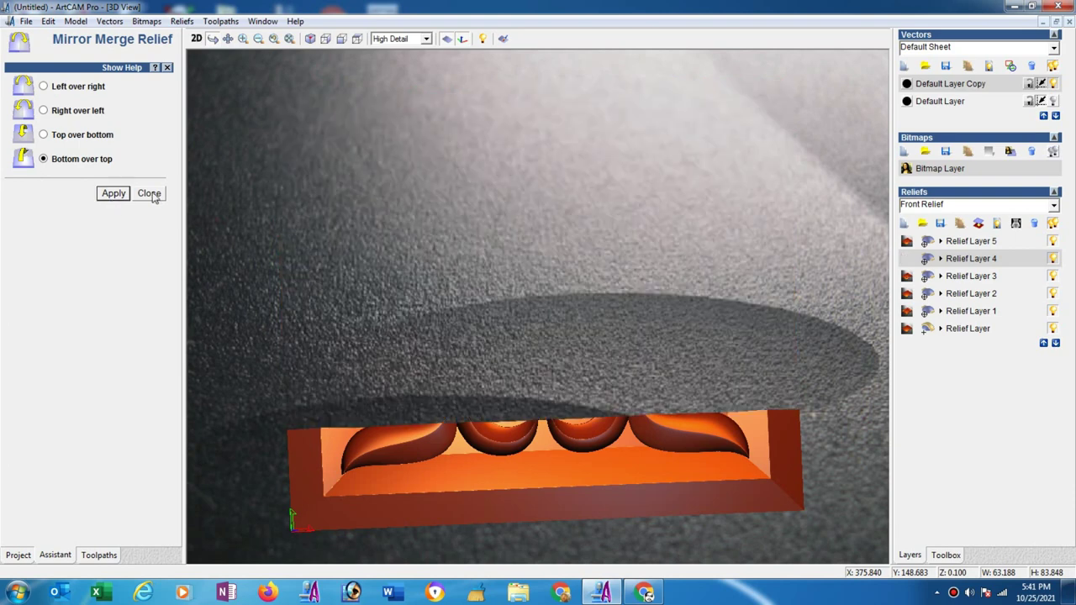
left_click(150, 194)
mouse_move(601, 351)
left_mouse_down()
mouse_move(600, 298)
mouse_move(601, 316)
left_mouse_up()
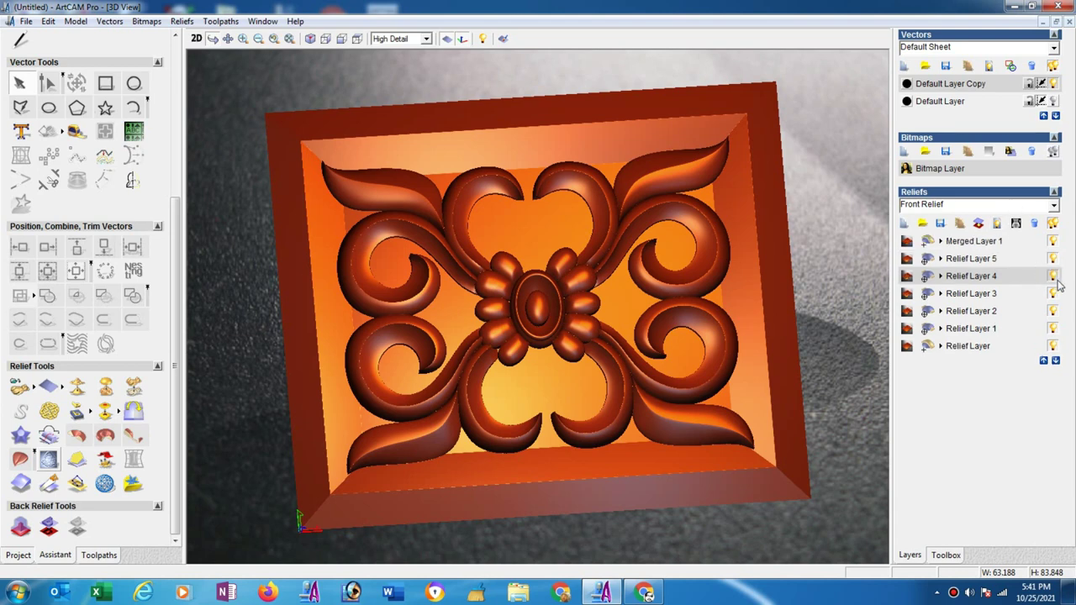
Hide Relief Layer 4, Relief Layers 1 and 2, and the base Relief Layer
left_click(1053, 277)
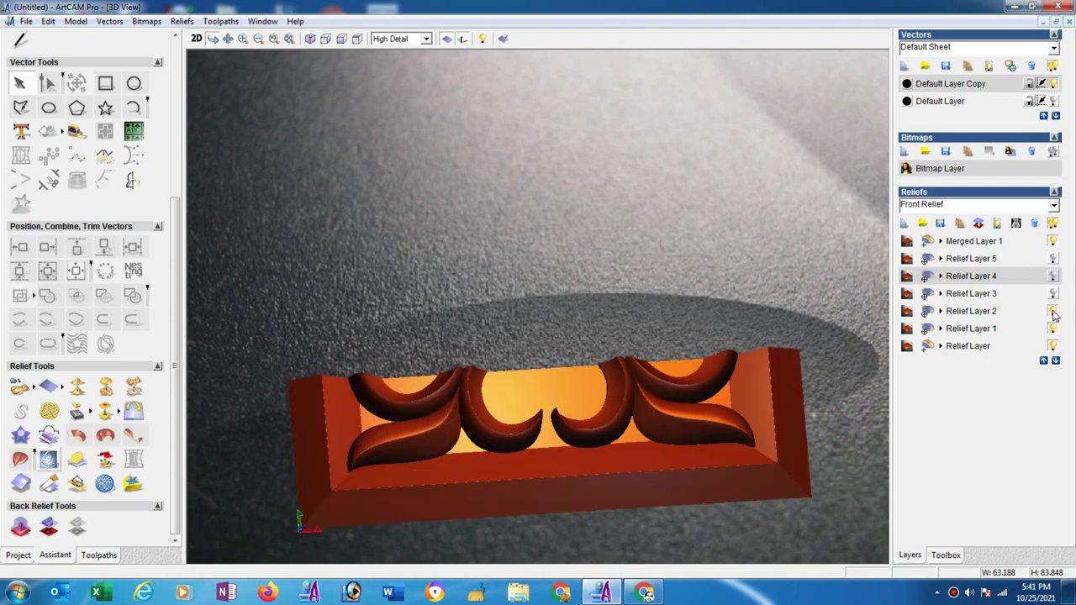
left_click(1052, 329)
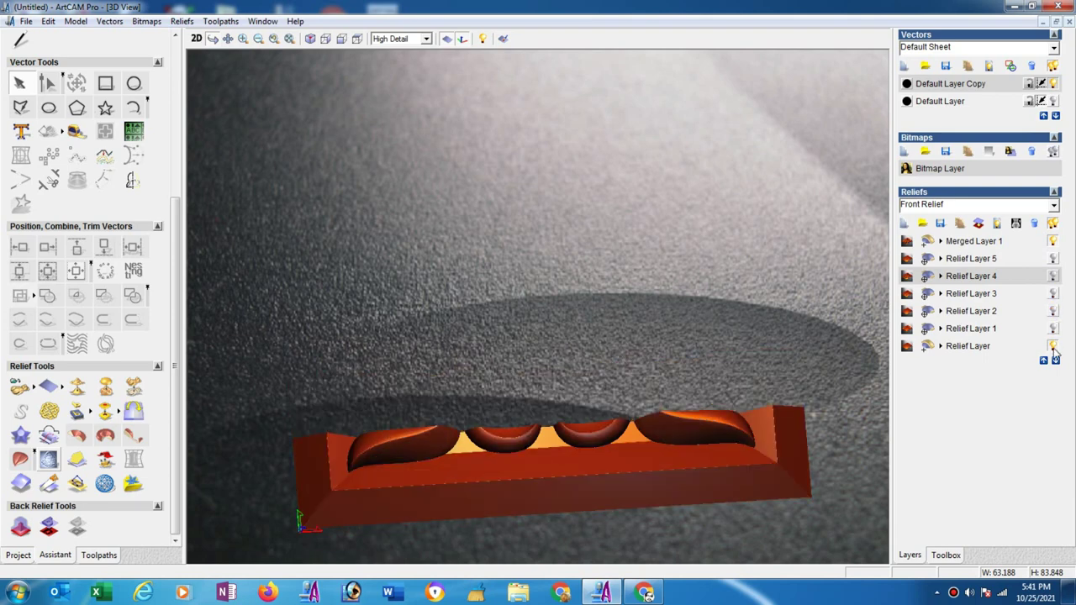
left_click(1053, 311)
mouse_move(540, 328)
left_mouse_down()
mouse_move(509, 355)
mouse_move(658, 360)
mouse_move(576, 295)
mouse_move(569, 256)
mouse_move(504, 348)
mouse_move(504, 364)
mouse_move(533, 325)
left_mouse_up()
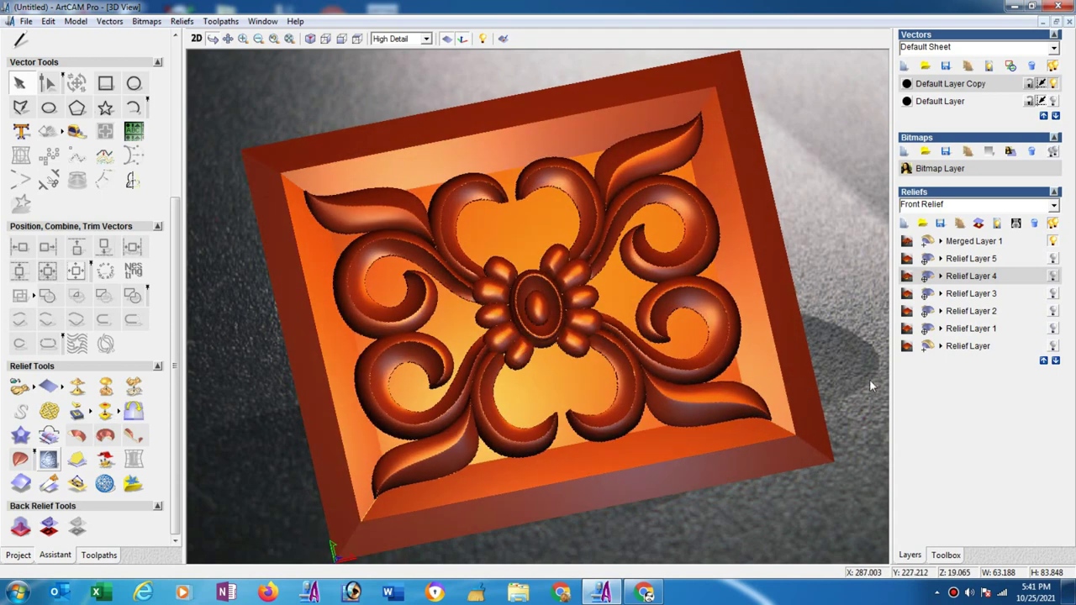